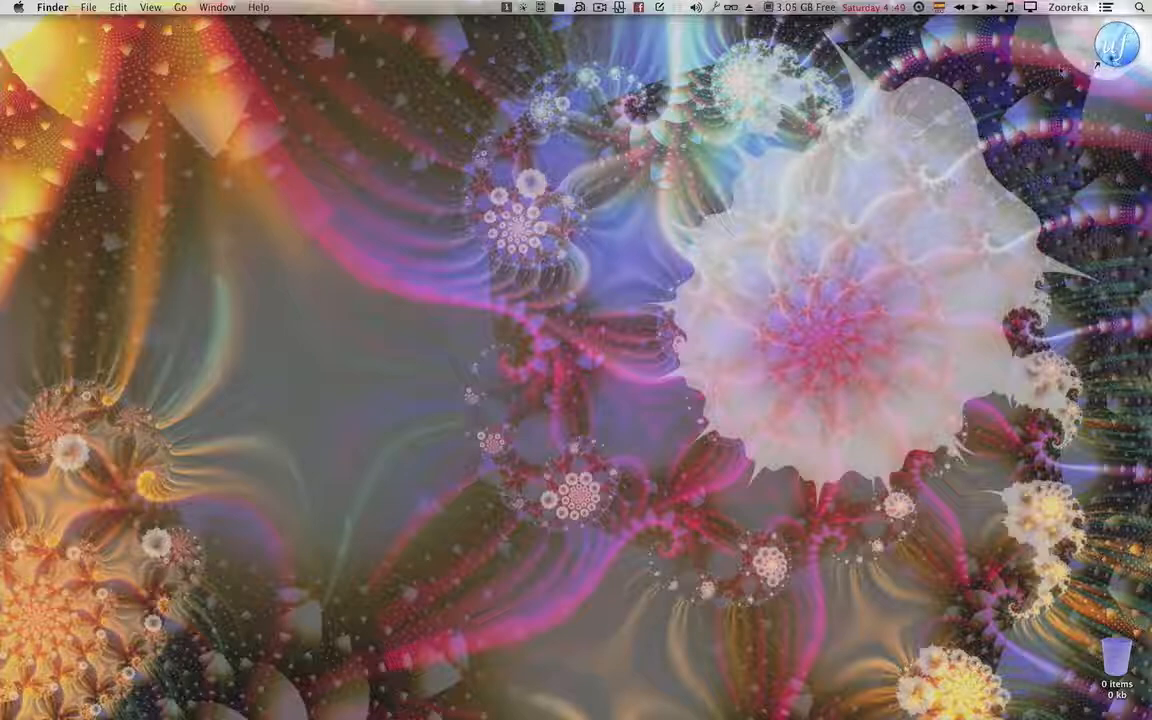
Launch Ultra Fractal to start working with the default Mandelbrot fractal and close the gradient editor covering it.
{"action": "double_click", "coordinate": [1115, 48]}
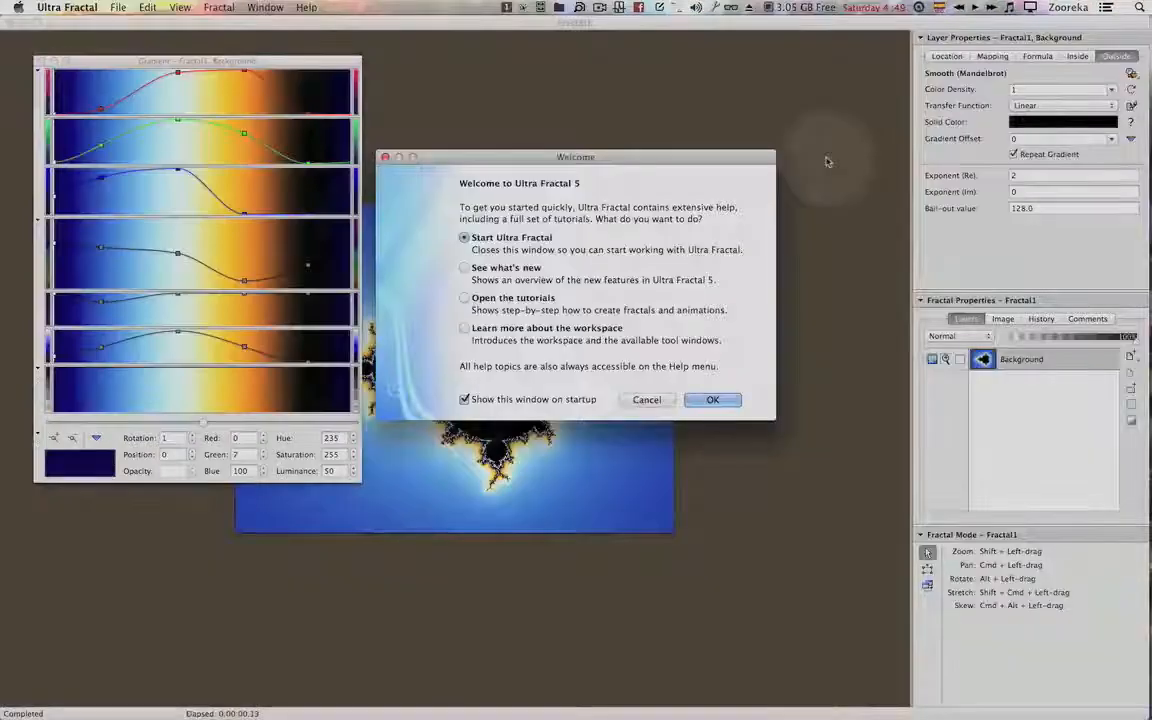
{"action": "left_click", "coordinate": [716, 399]}
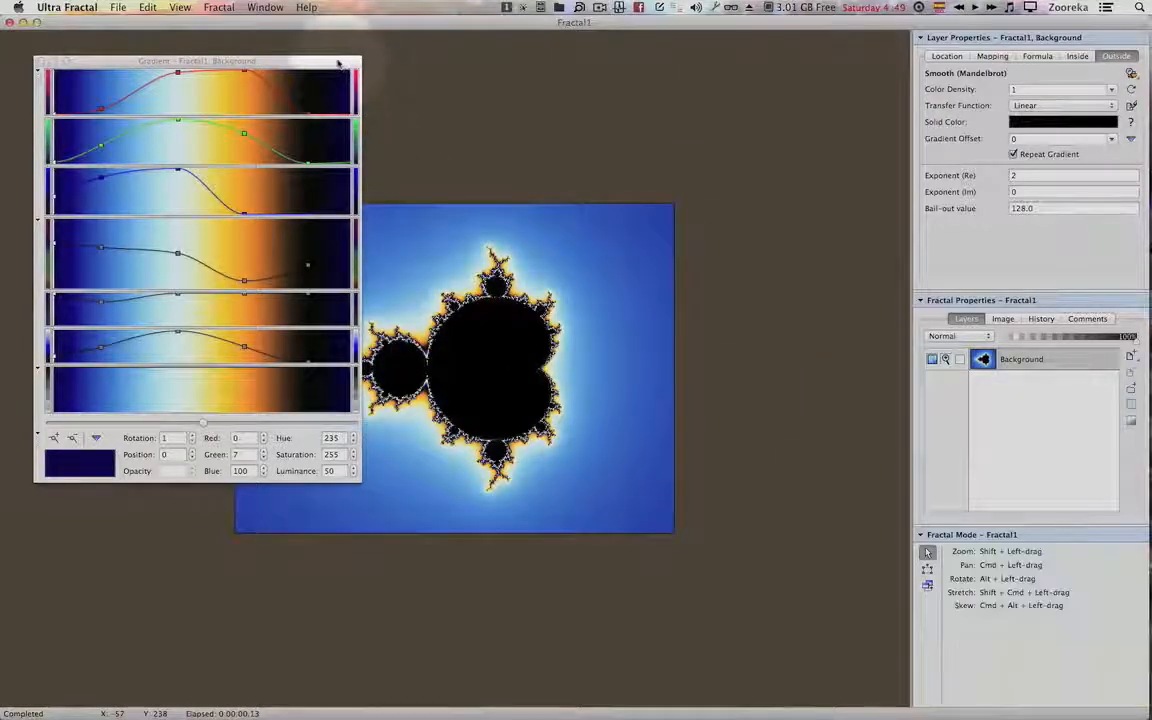
{"action": "left_click_drag", "start_coordinate": [335, 62], "coordinate": [394, 64]}
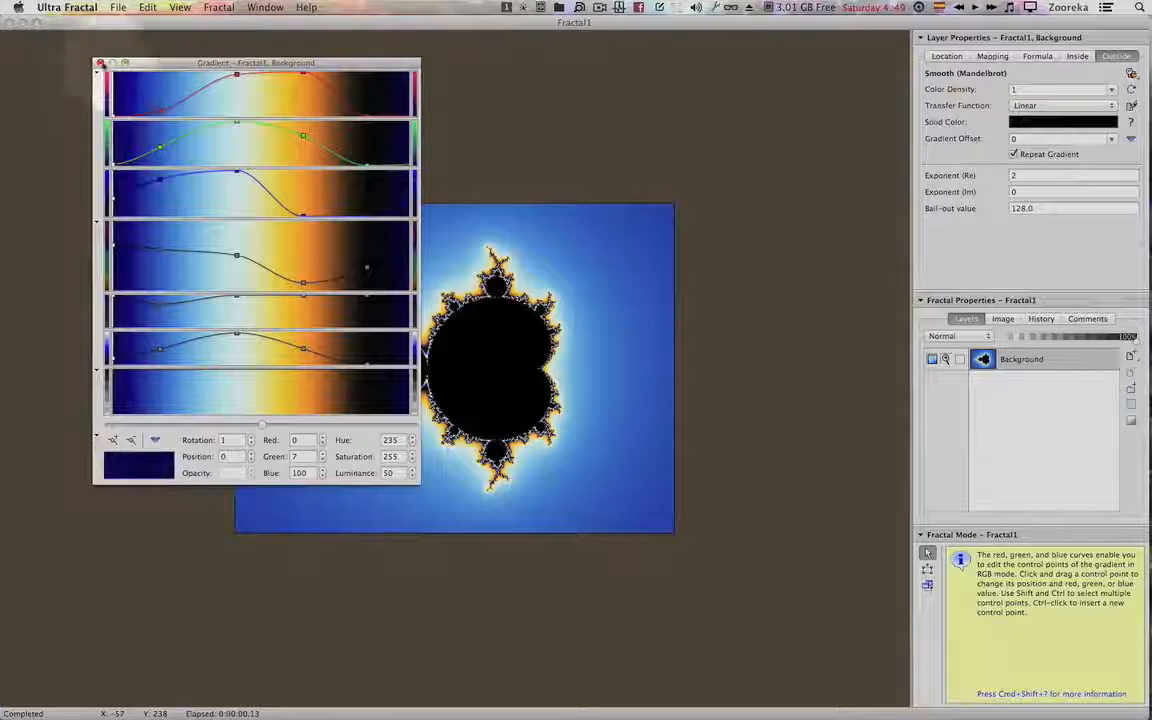
{"action": "left_click", "coordinate": [100, 63]}
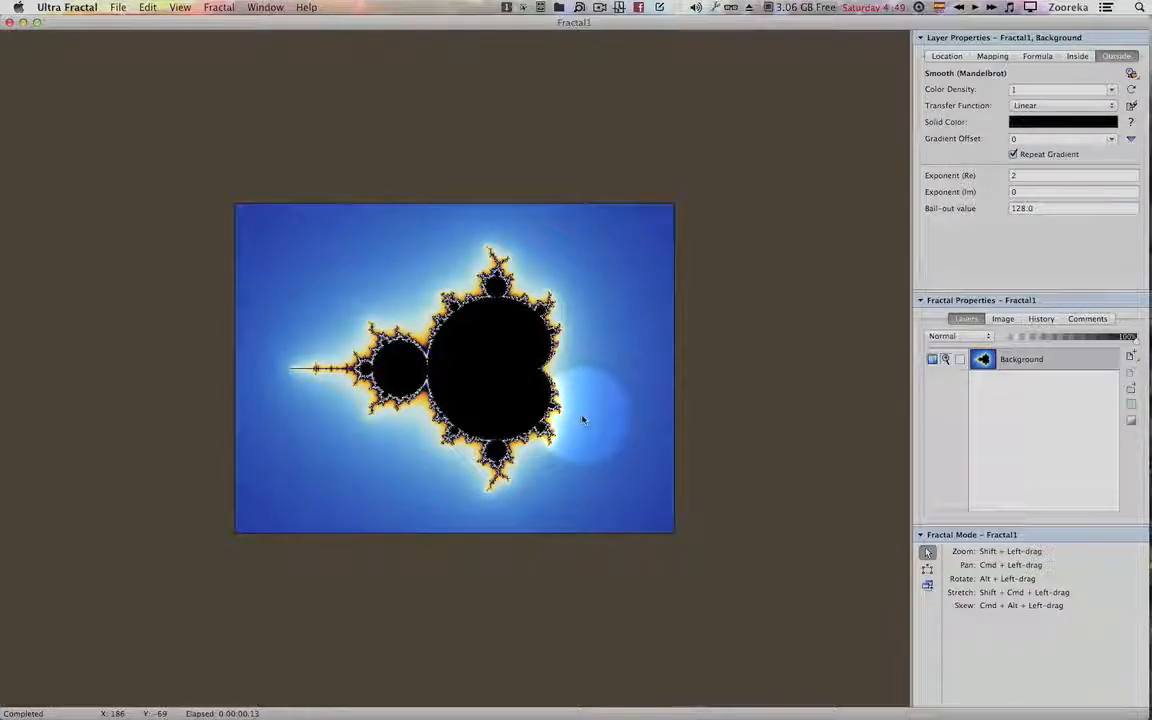
Switch from the Mandelbrot set to a Julia set, picking the seed 0.35625, -0.05 near the main body's cleft.
{"action": "key", "text": "F8"}
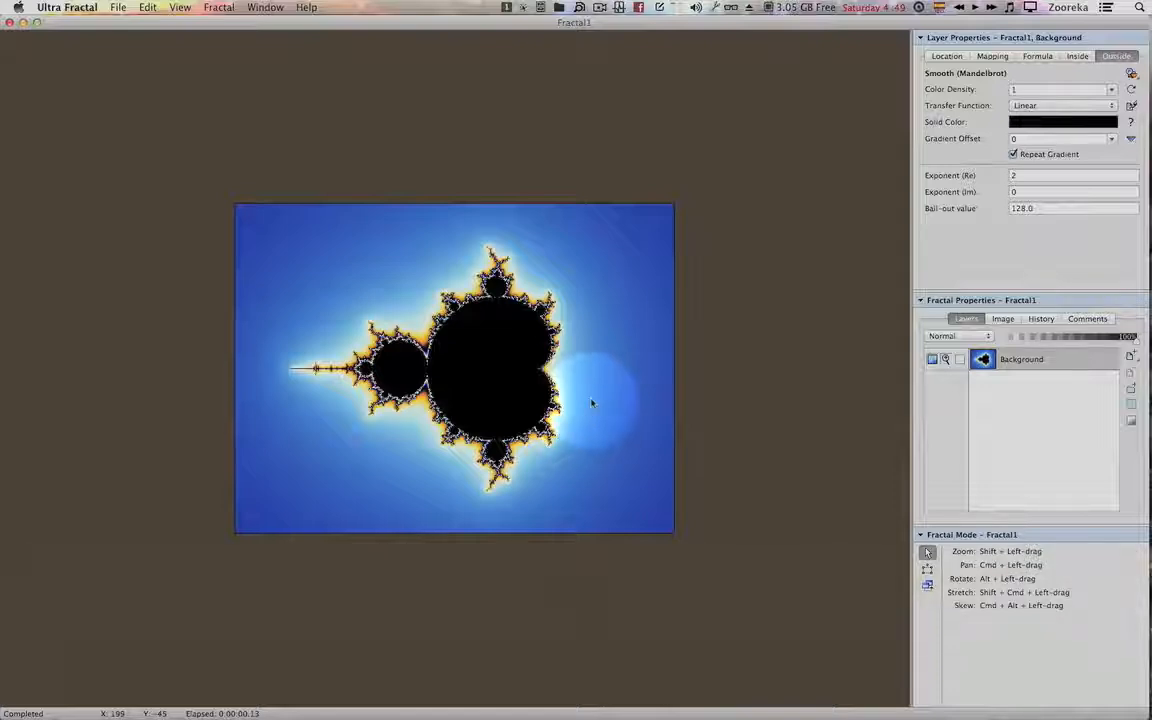
{"action": "key", "text": "F7"}
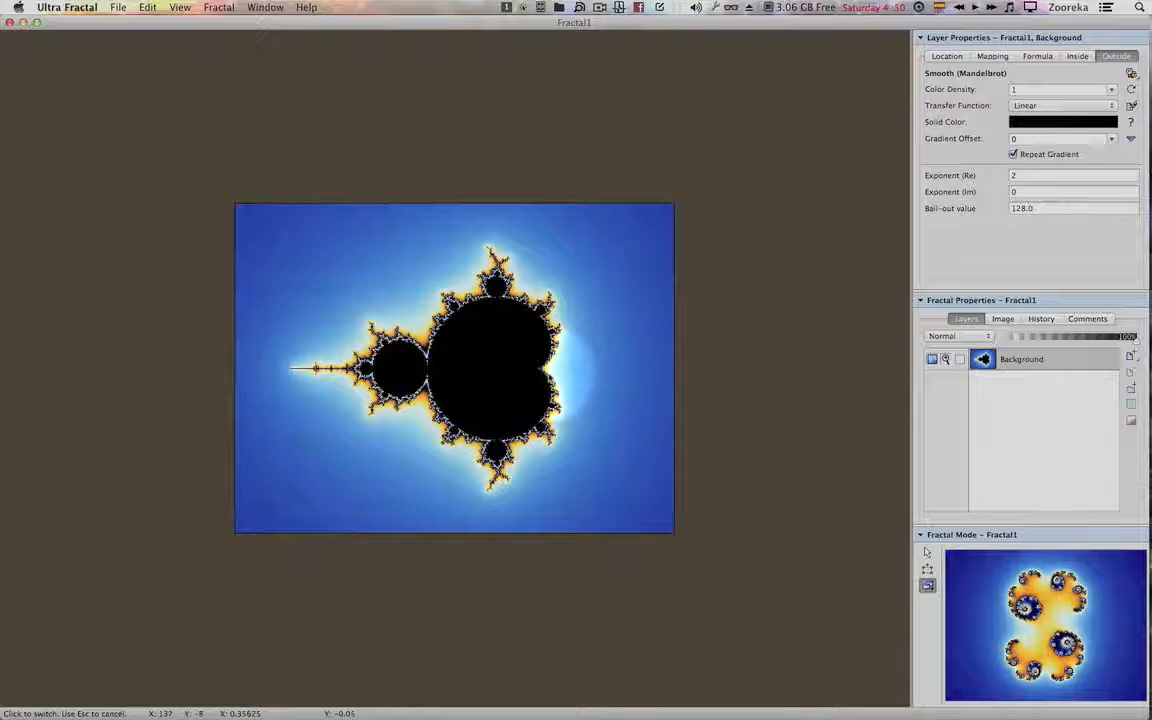
{"action": "left_click", "coordinate": [546, 375]}
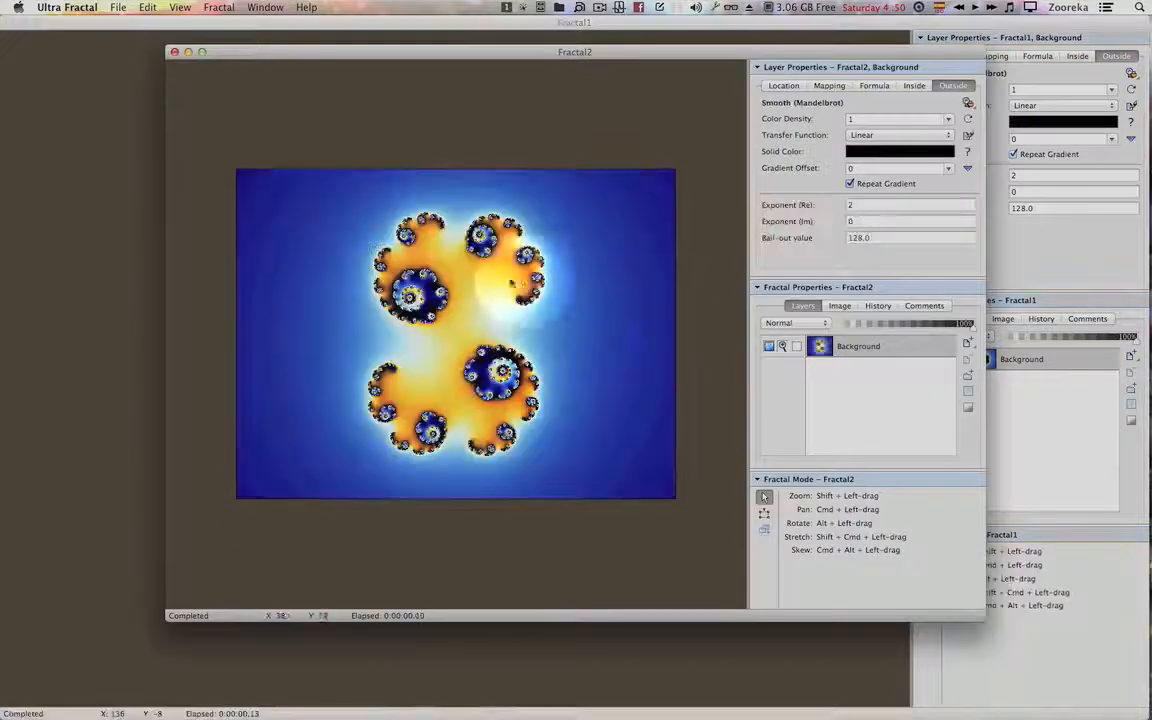
Close the original Mandelbrot fractal window and enlarge the Julia fractal's window to fill the screen.
{"action": "left_click", "coordinate": [11, 23]}
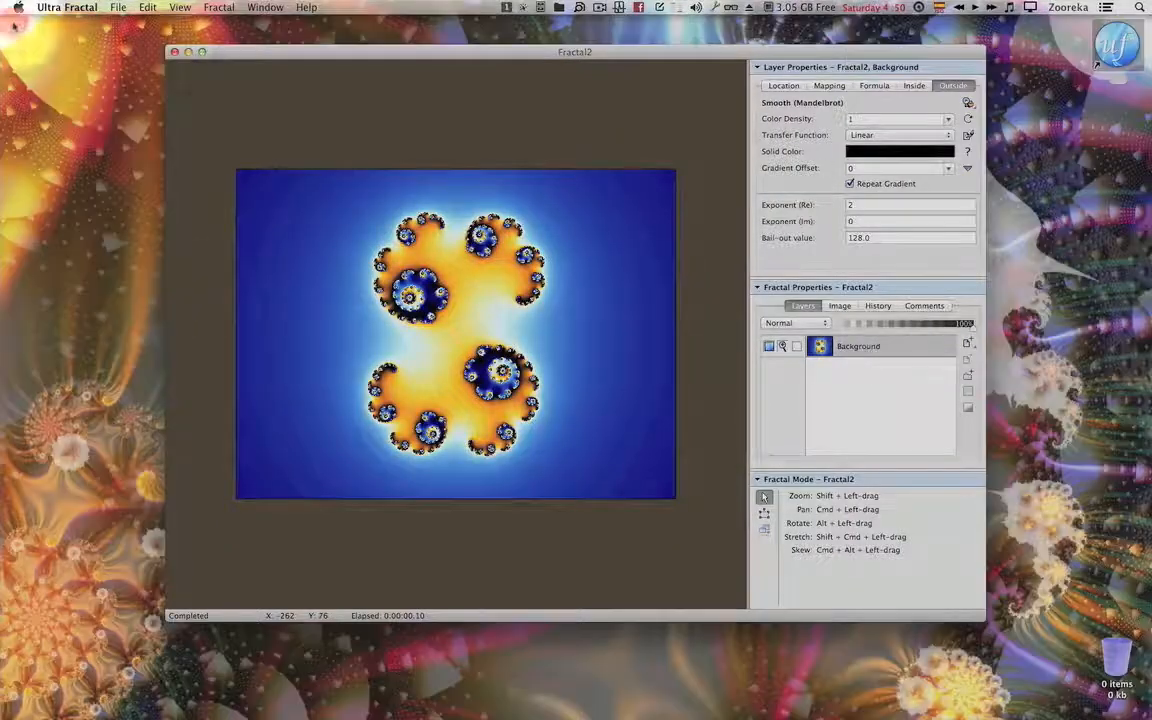
{"action": "left_click_drag", "start_coordinate": [395, 58], "coordinate": [326, 57]}
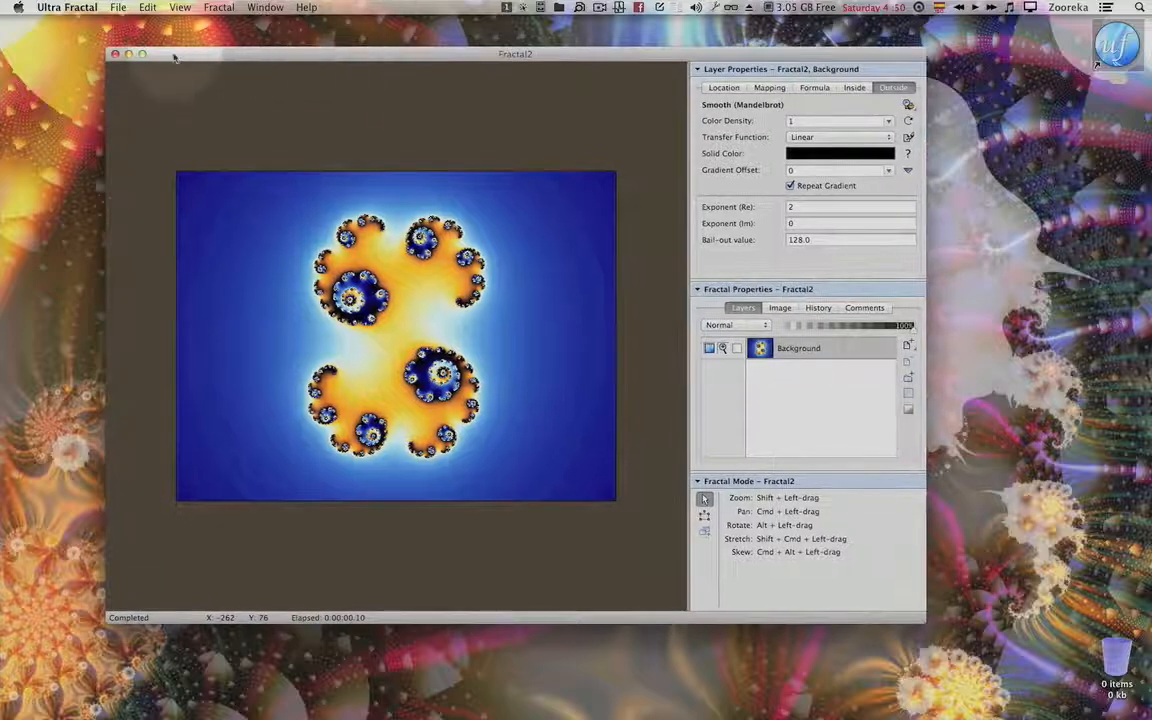
{"action": "left_click", "coordinate": [134, 51]}
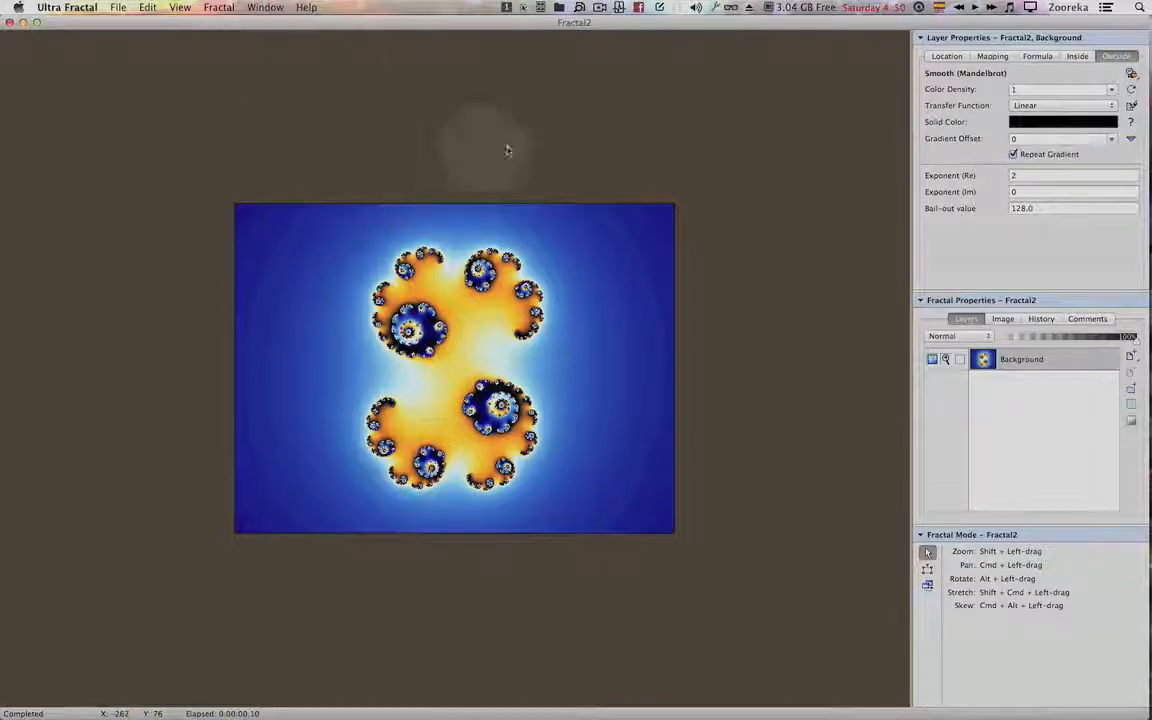
Add a layer above the background and set its outside coloring to Triangle Inequality Average from Standard.ucl.
{"action": "mouse_move", "coordinate": [1126, 365]}
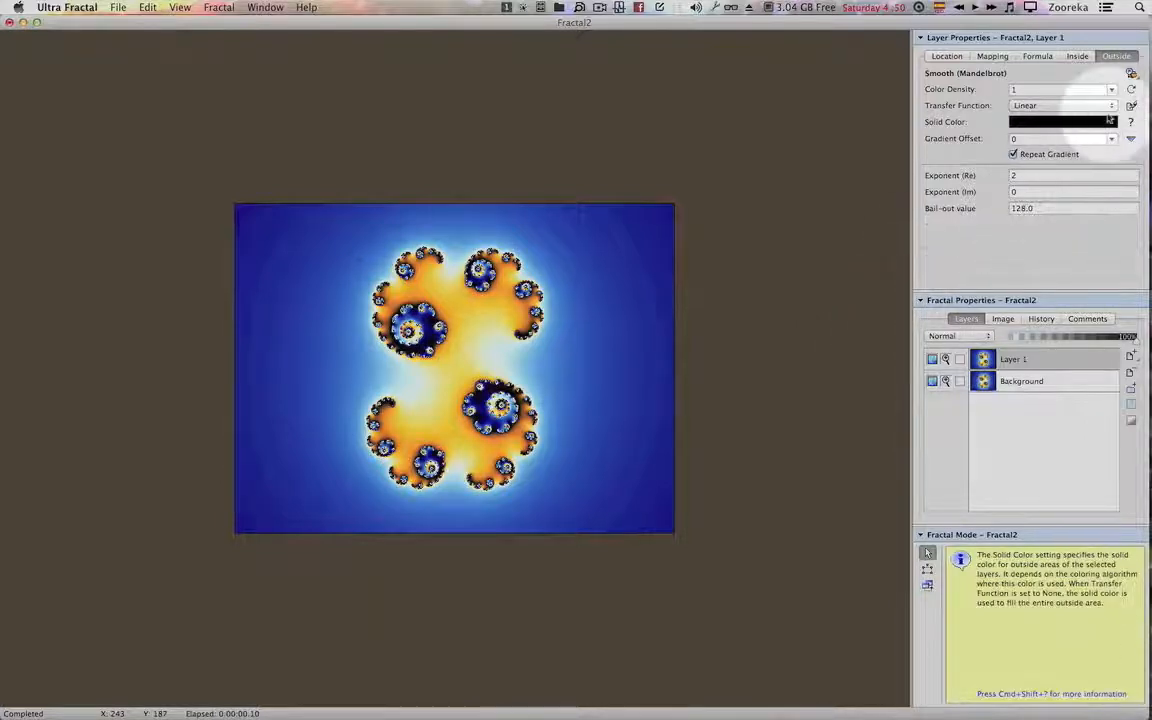
{"action": "mouse_move", "coordinate": [1121, 122]}
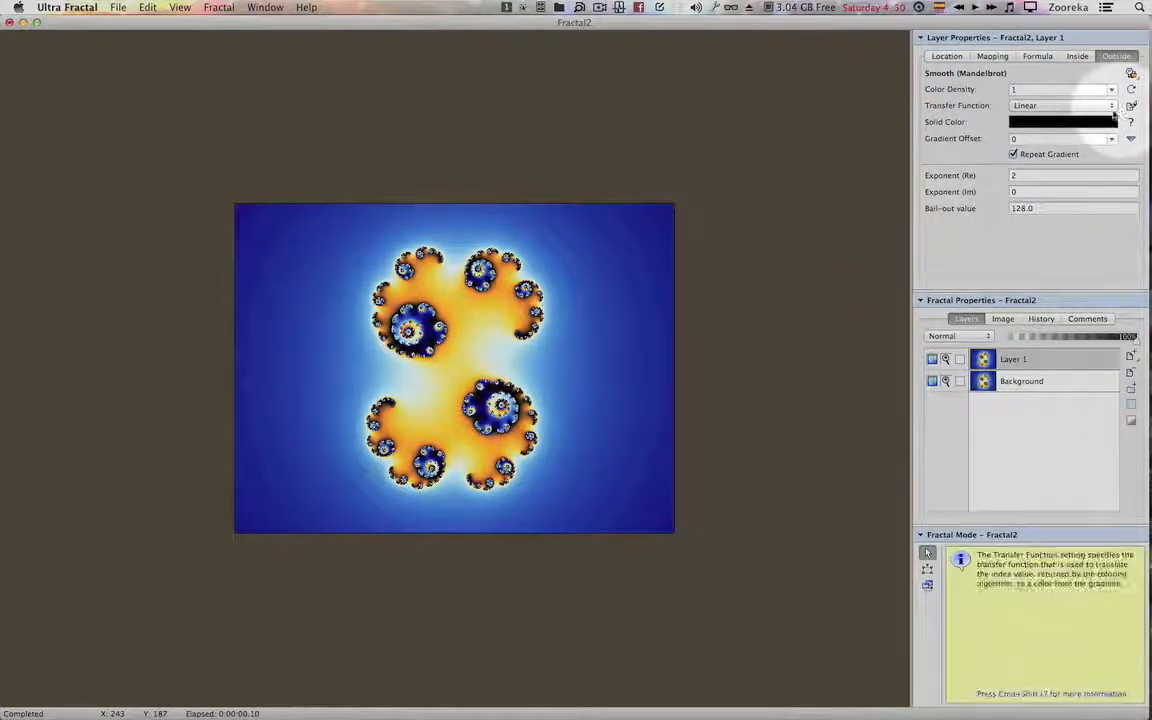
{"action": "mouse_move", "coordinate": [1053, 156]}
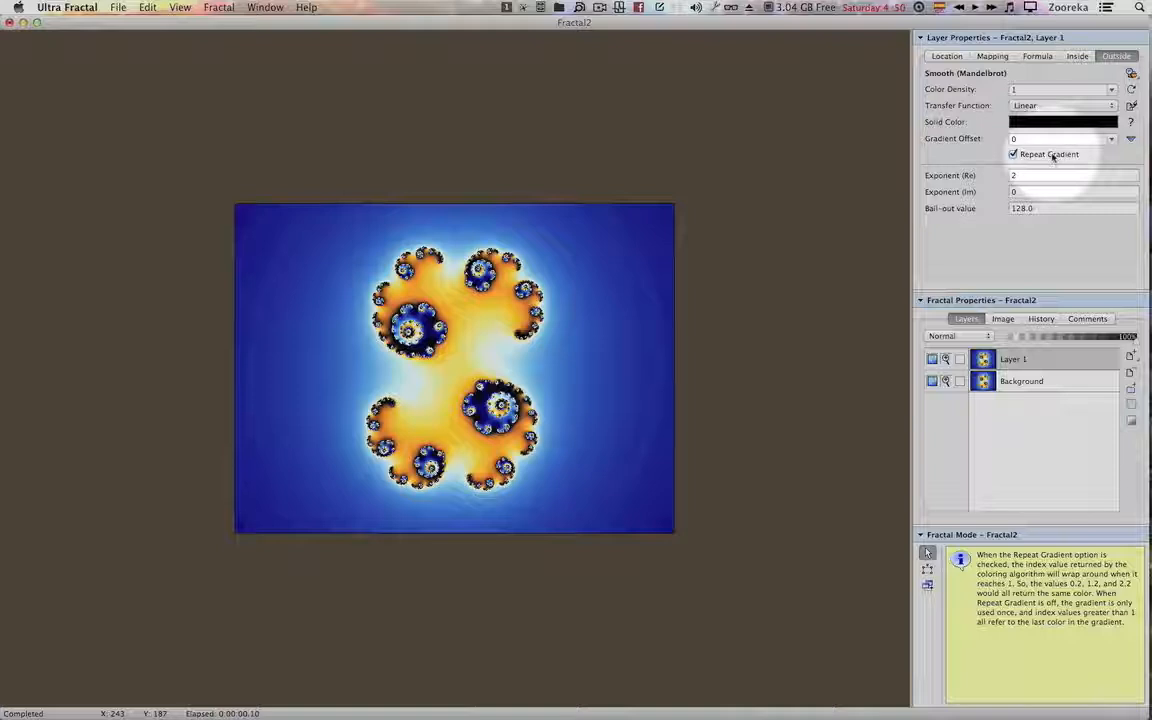
{"action": "left_click", "coordinate": [1132, 76]}
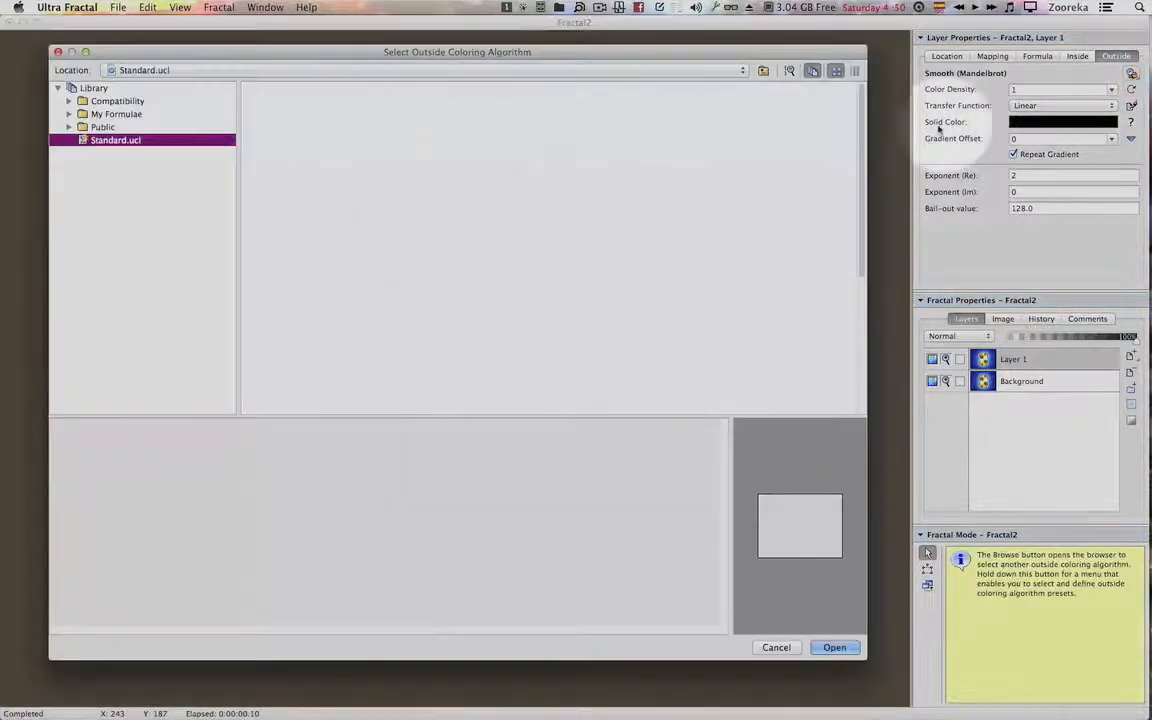
{"action": "left_click", "coordinate": [795, 248]}
{"action": "double_click", "coordinate": [783, 254]}
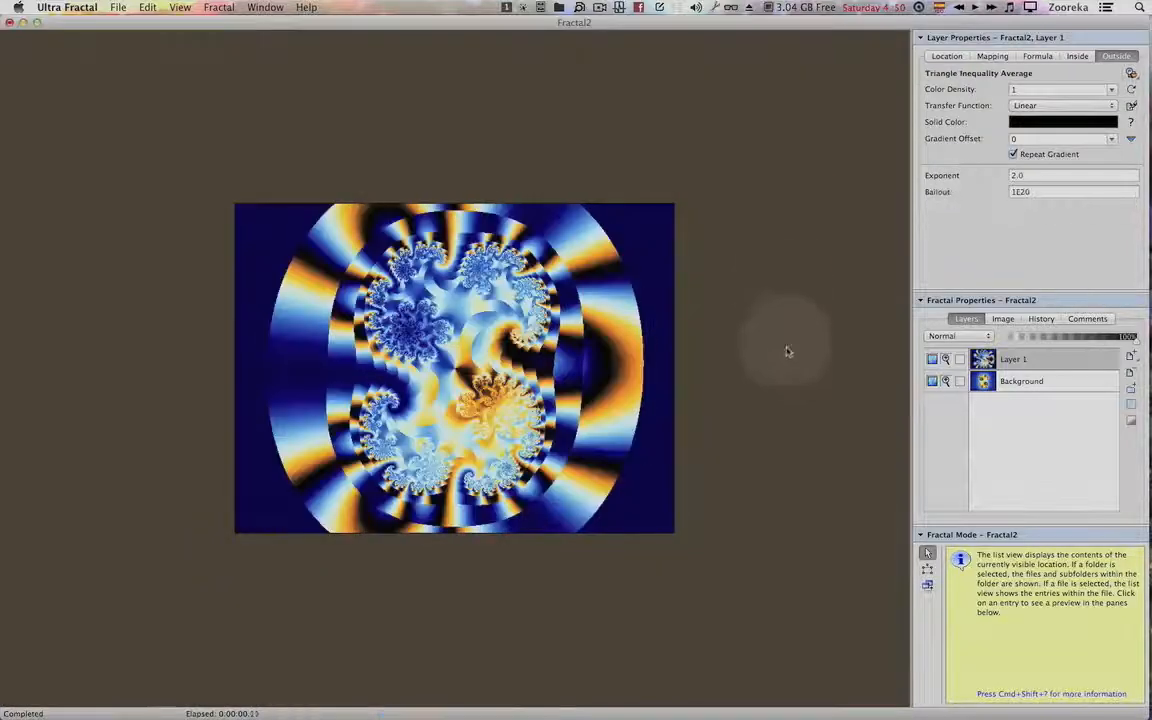
Rename the new upper layer to TIA.
{"action": "right_click", "coordinate": [1018, 360]}
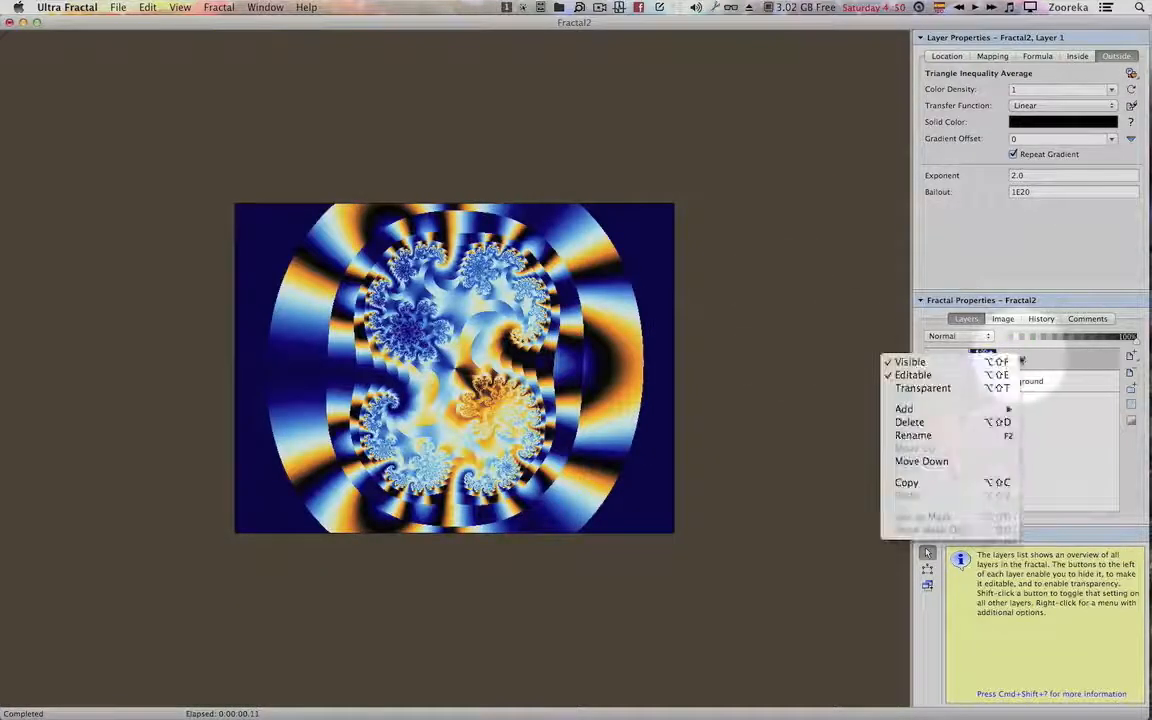
{"action": "left_click", "coordinate": [946, 436]}
{"action": "type", "text": "TIA"}
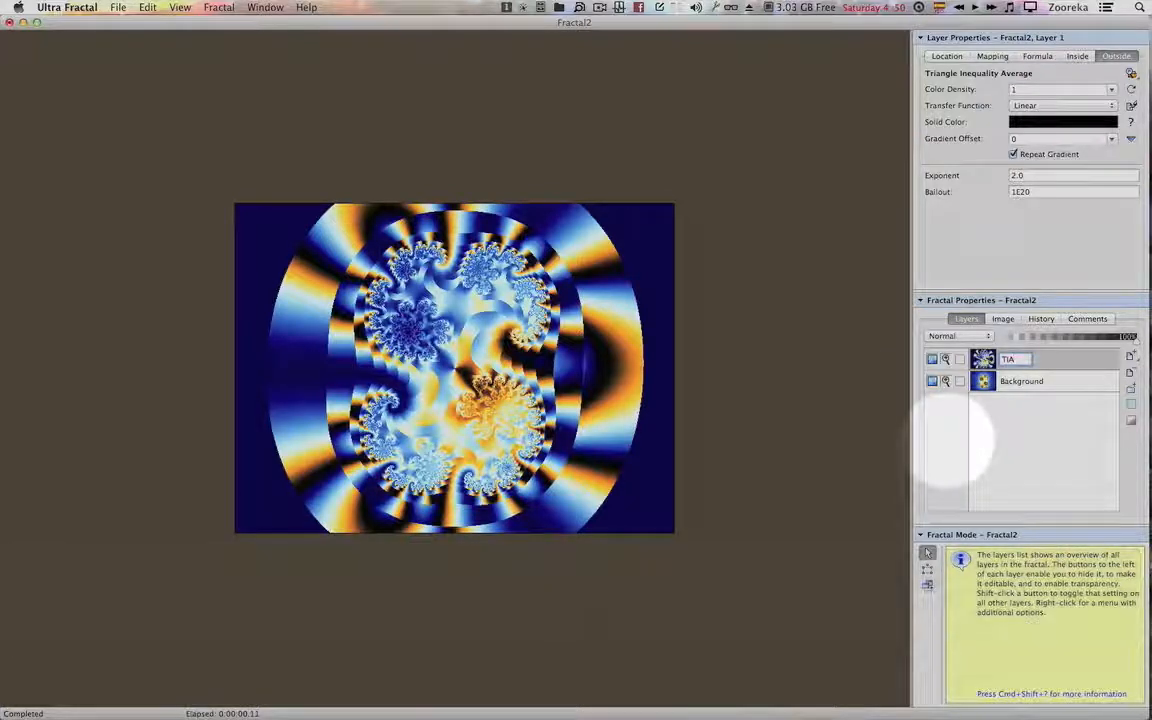
{"action": "key", "text": "Return"}
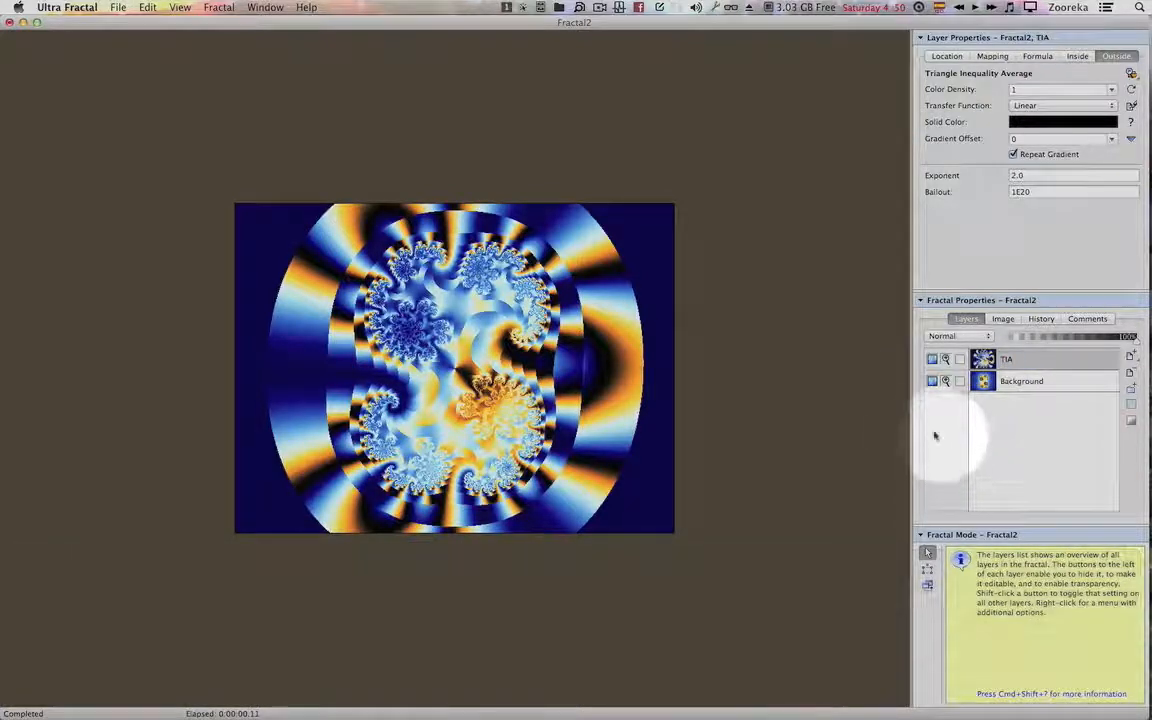
Zoom the fractal out slightly and set the image width to 900 pixels while maintaining the width/height ratio.
{"action": "left_click_drag", "start_coordinate": [466, 378], "coordinate": [461, 395]}
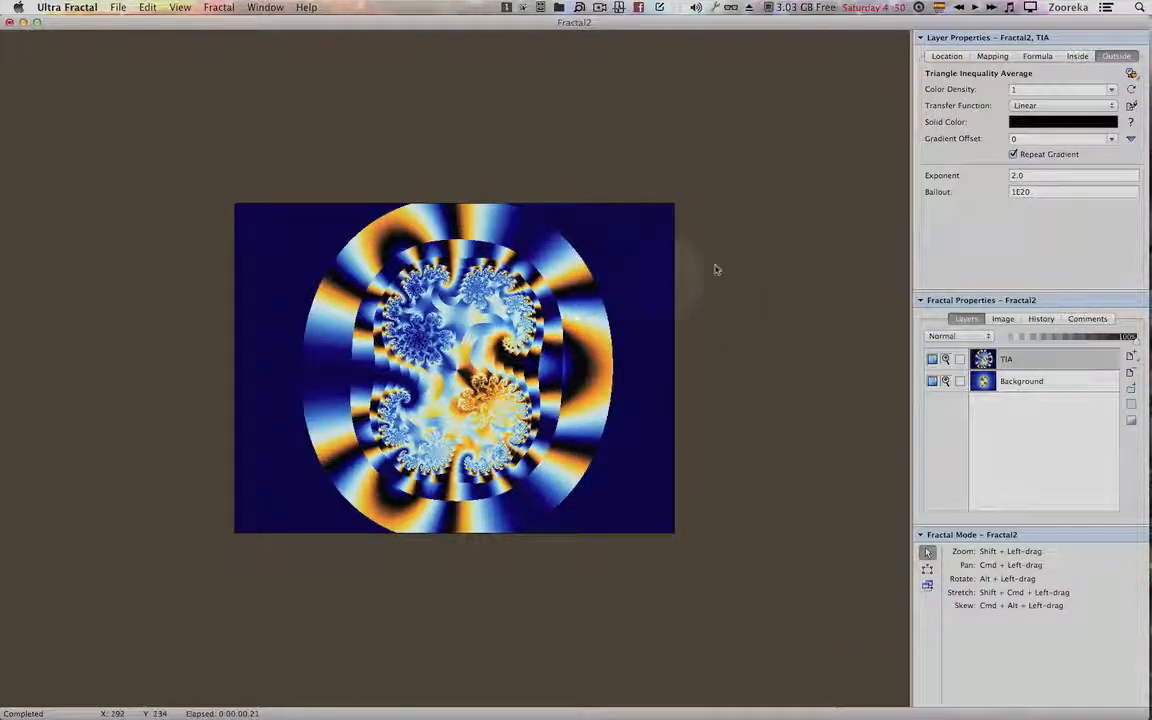
{"action": "left_click", "coordinate": [1004, 319]}
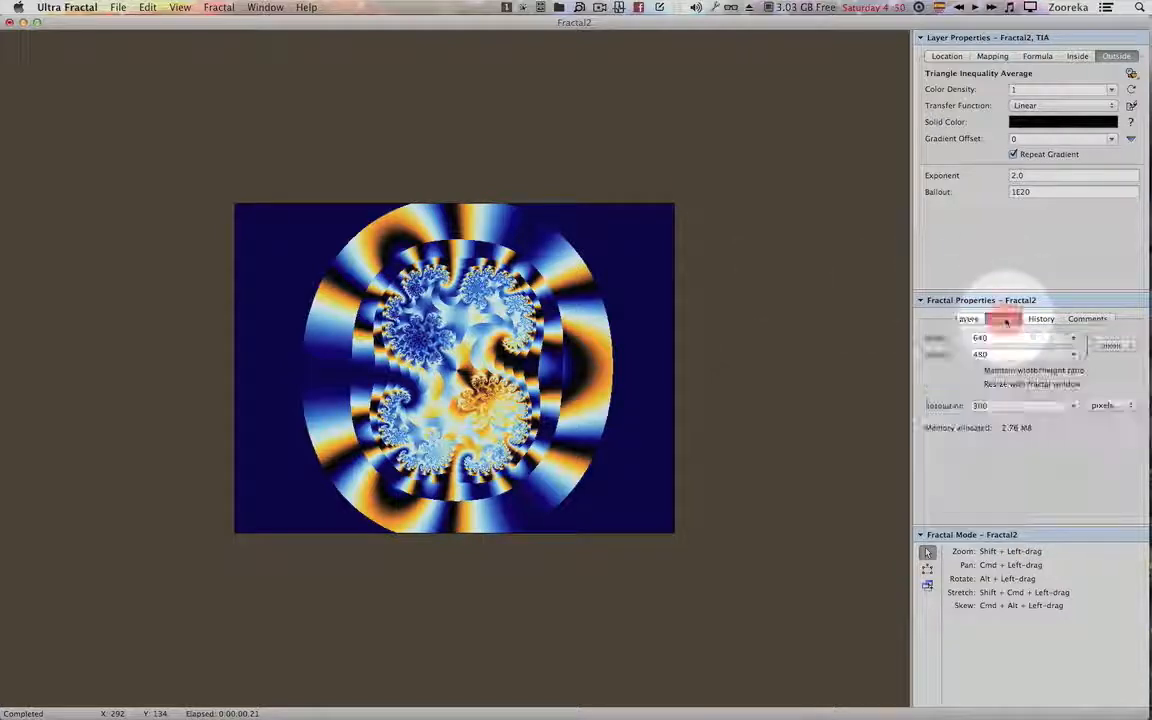
{"action": "left_click", "coordinate": [977, 371]}
{"action": "double_click", "coordinate": [1001, 338]}
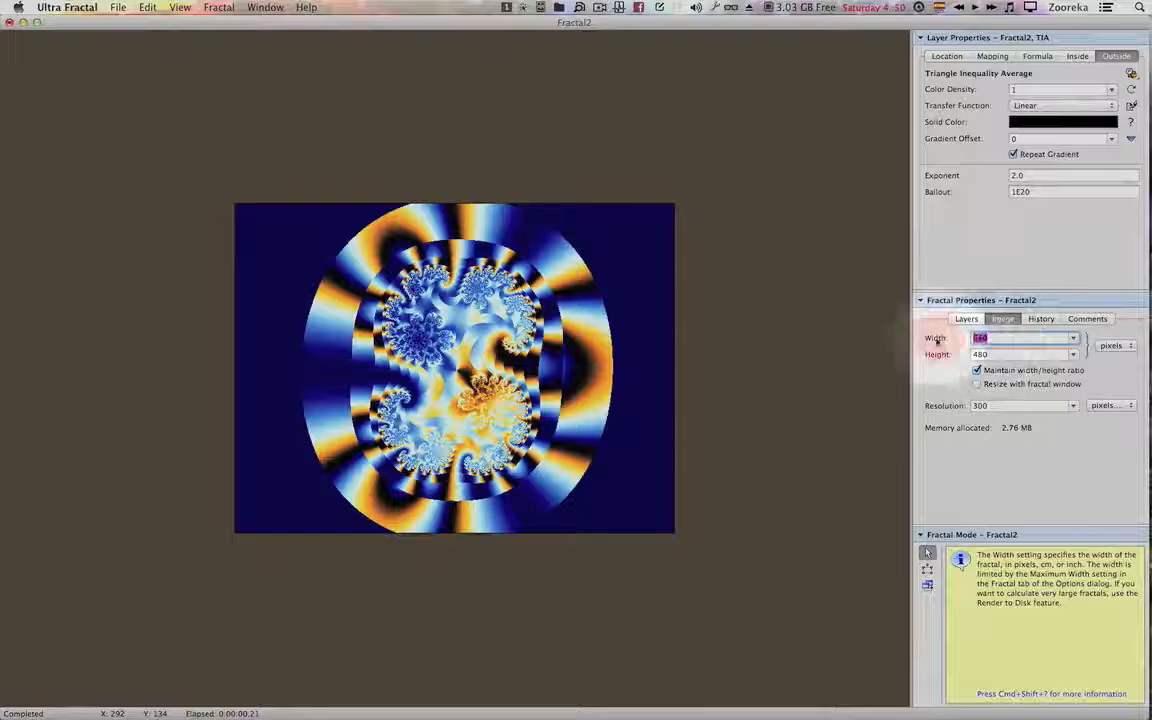
{"action": "type", "text": "960"}
{"action": "key", "text": "Return"}
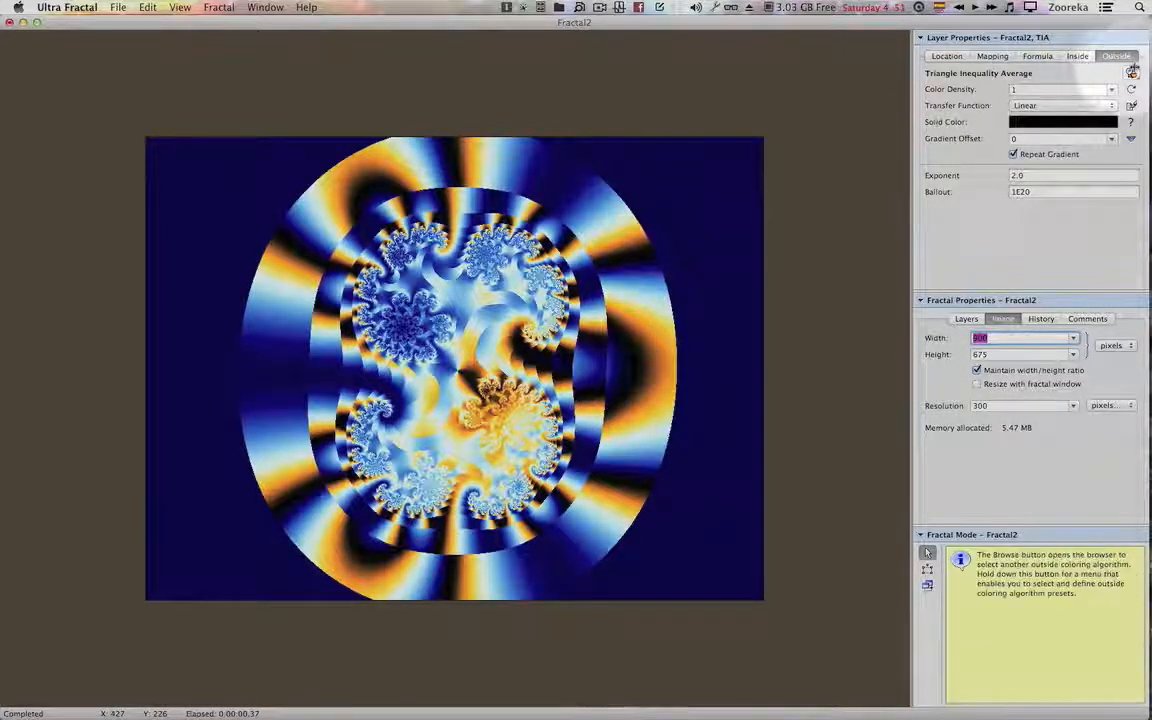
Detach the layer properties beside the fractal and set the Julia formula's bailout value to 1E20.
{"action": "left_click", "coordinate": [910, 72]}
{"action": "left_click_drag", "start_coordinate": [854, 75], "coordinate": [188, 113]}
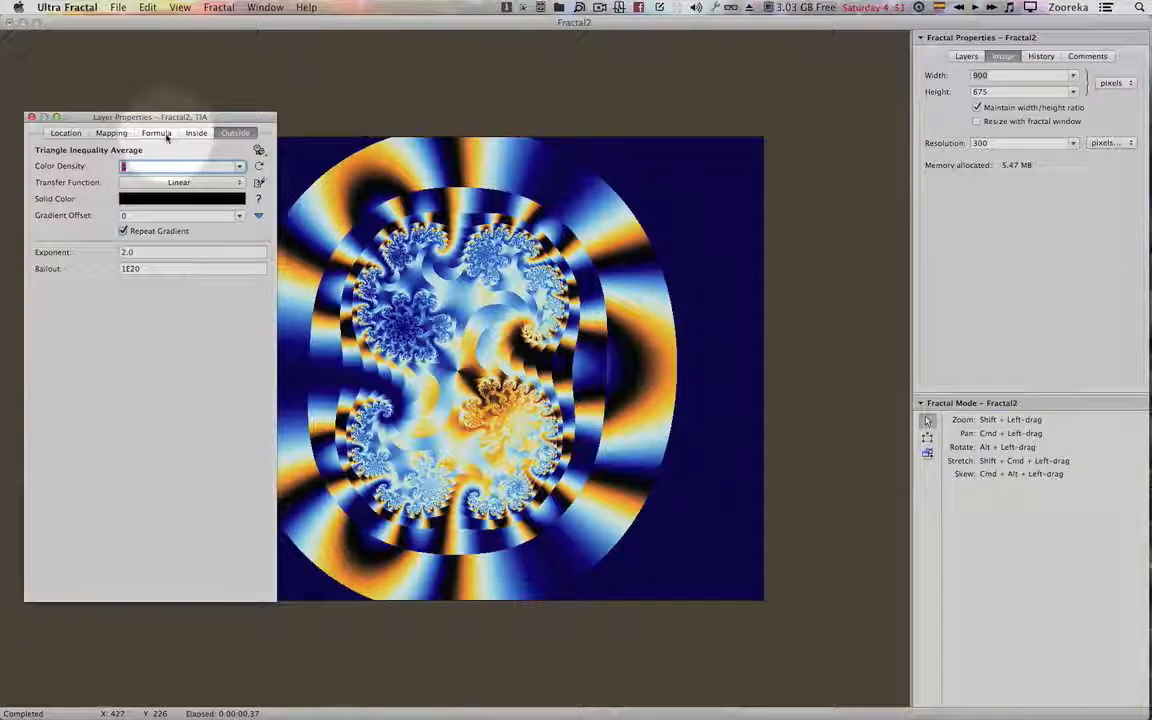
{"action": "left_click", "coordinate": [157, 133]}
{"action": "left_click", "coordinate": [100, 317]}
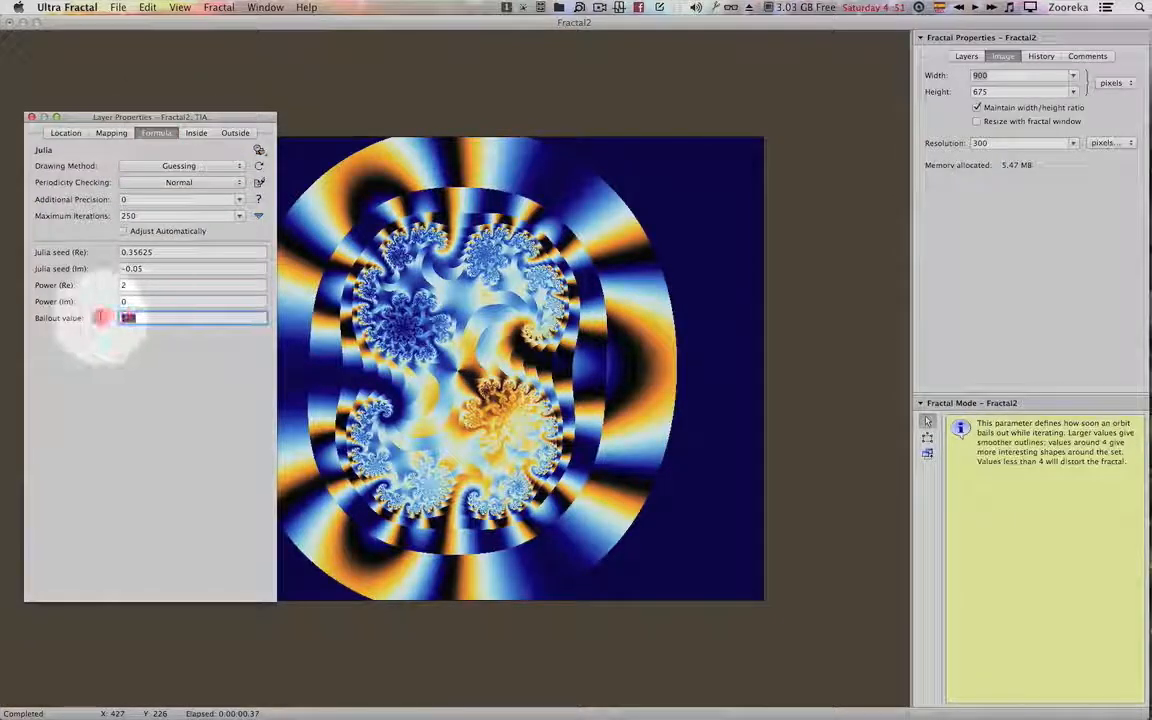
{"action": "type", "text": "1E20"}
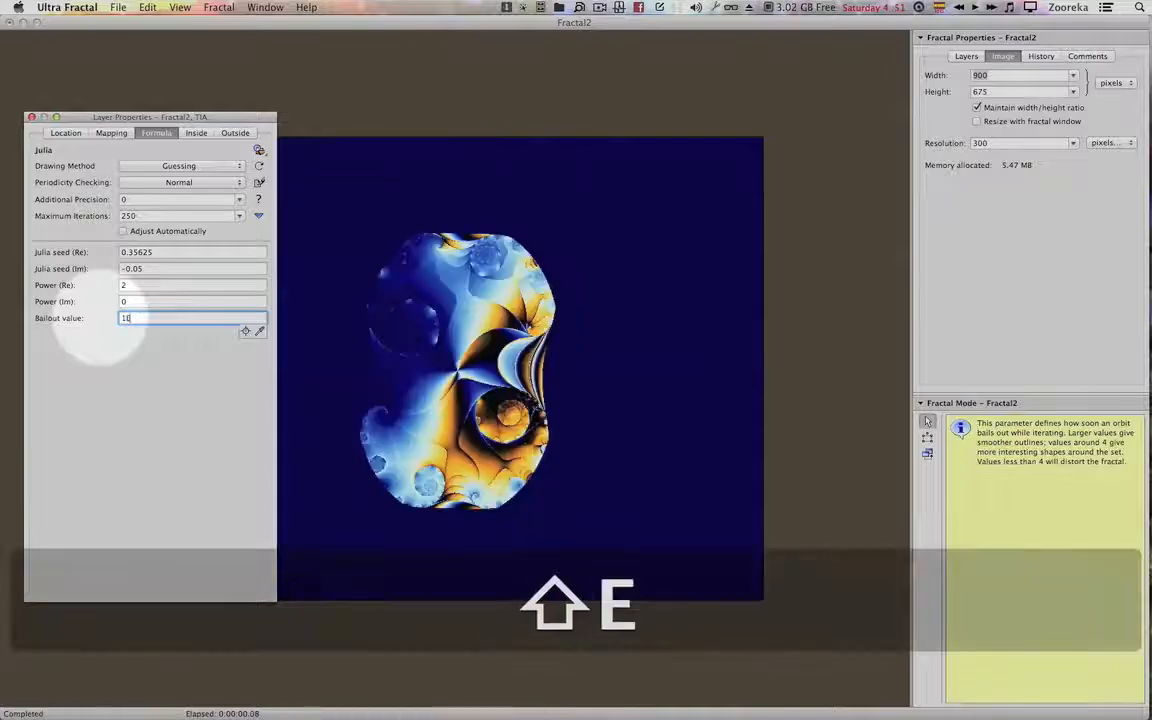
{"action": "key", "text": "Return"}
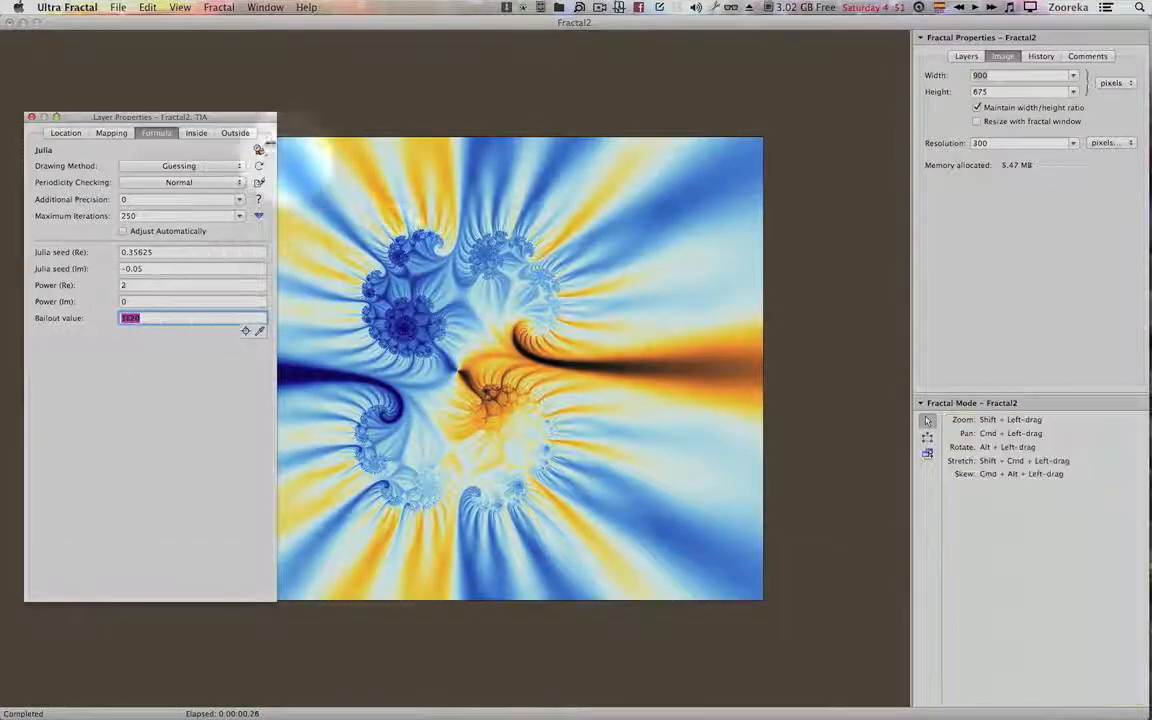
{"action": "left_click_drag", "start_coordinate": [246, 117], "coordinate": [180, 117]}
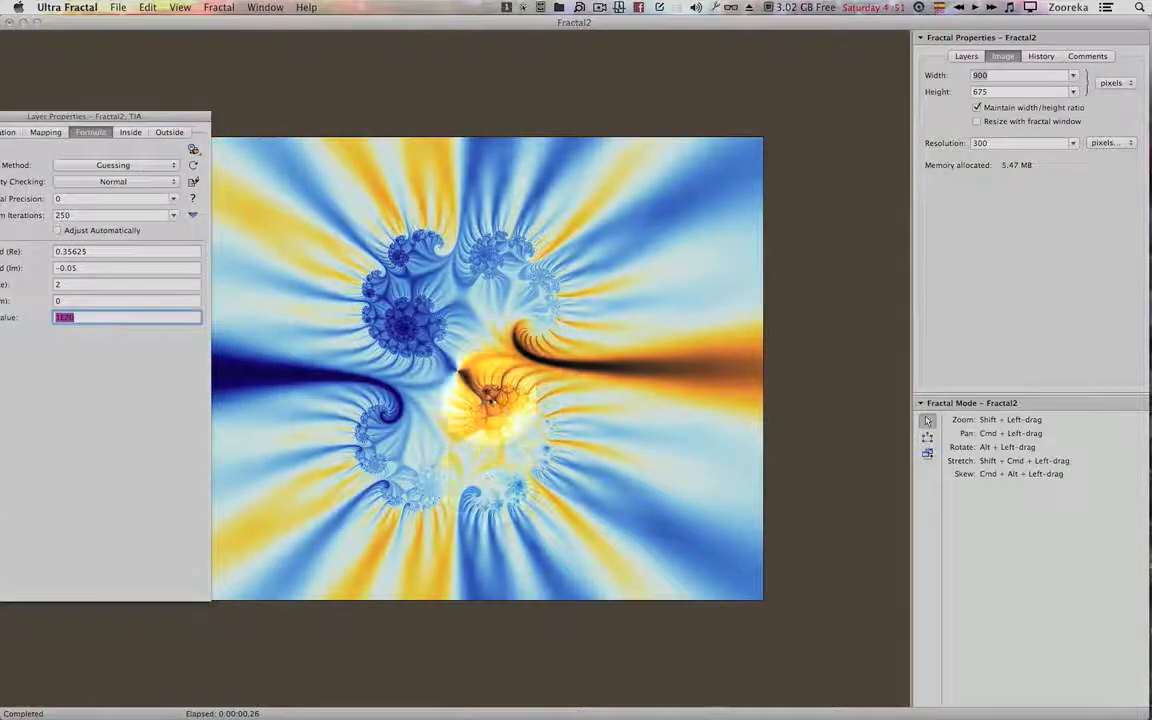
{"action": "left_click", "coordinate": [489, 402]}
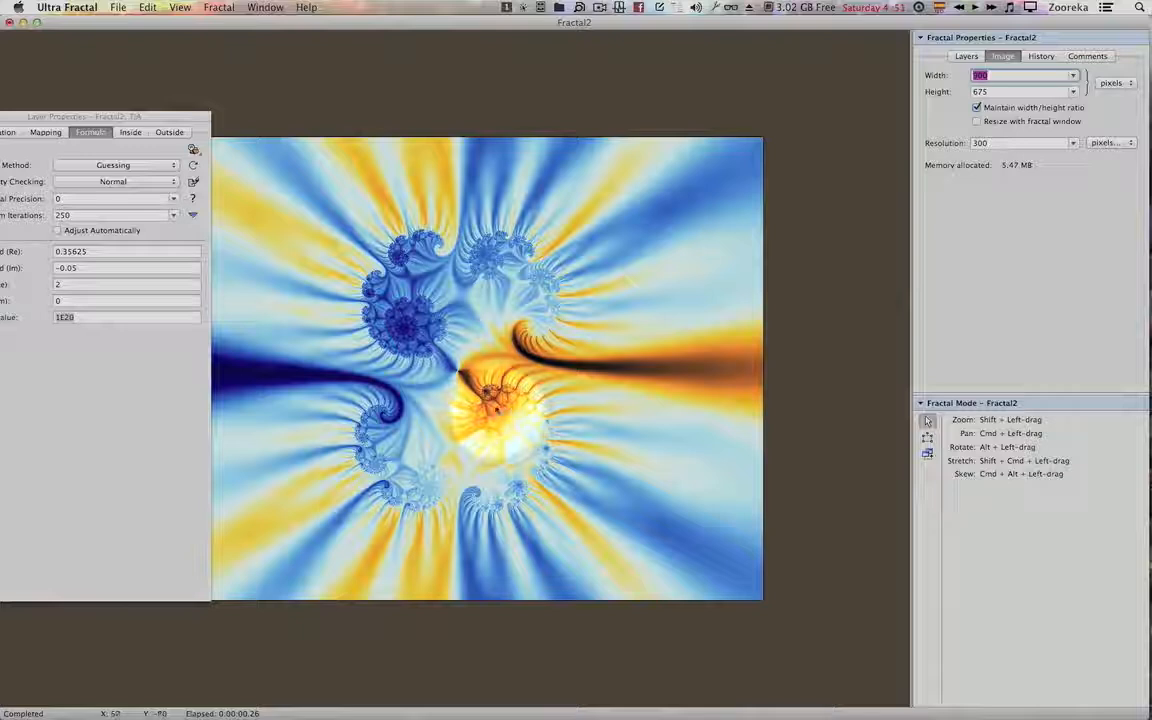
{"action": "double_click", "coordinate": [494, 391]}
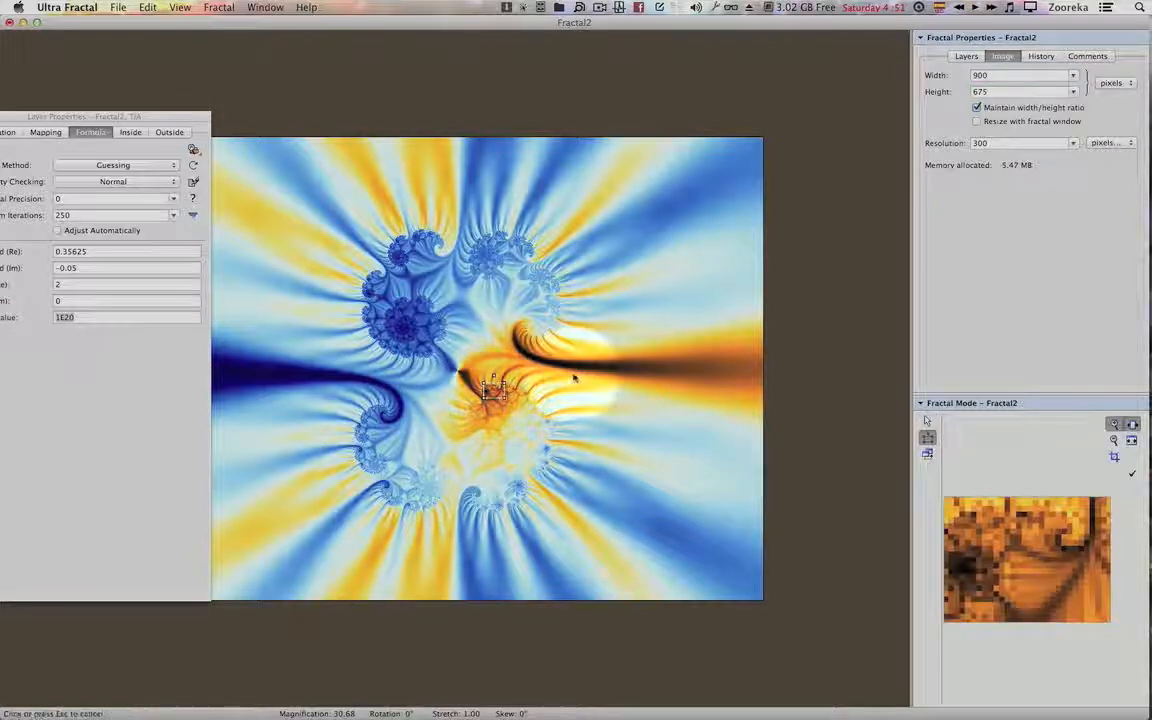
{"action": "key", "text": "super+z"}
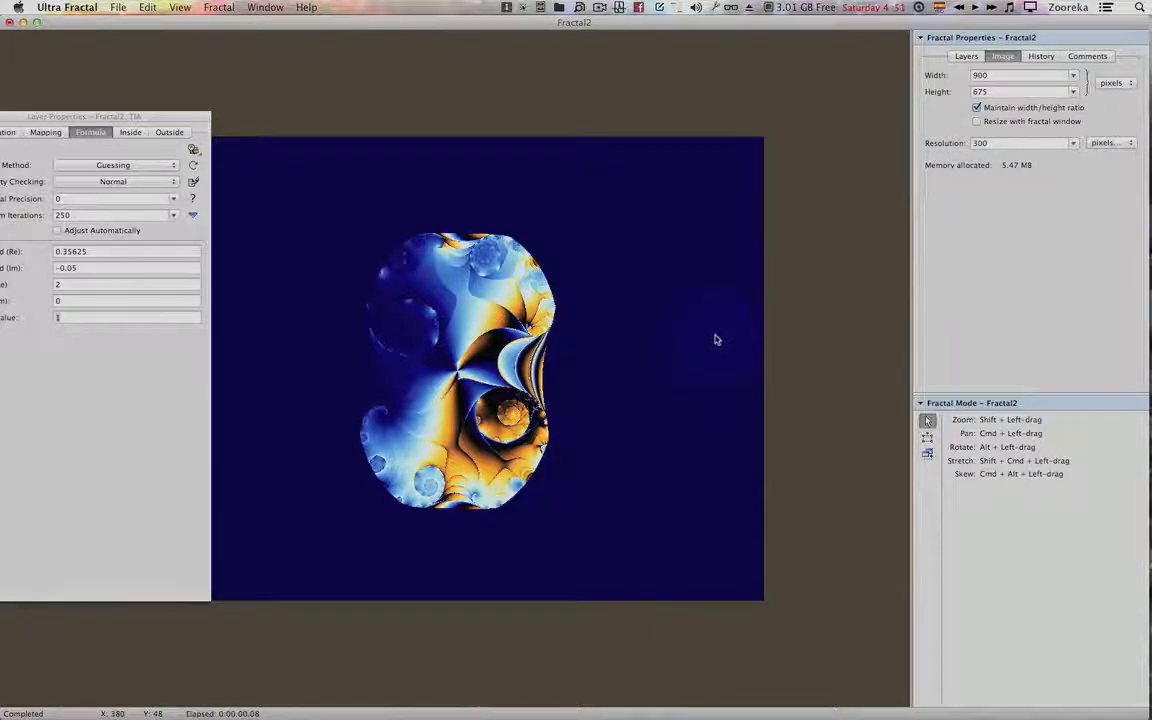
{"action": "key", "text": "super+y"}
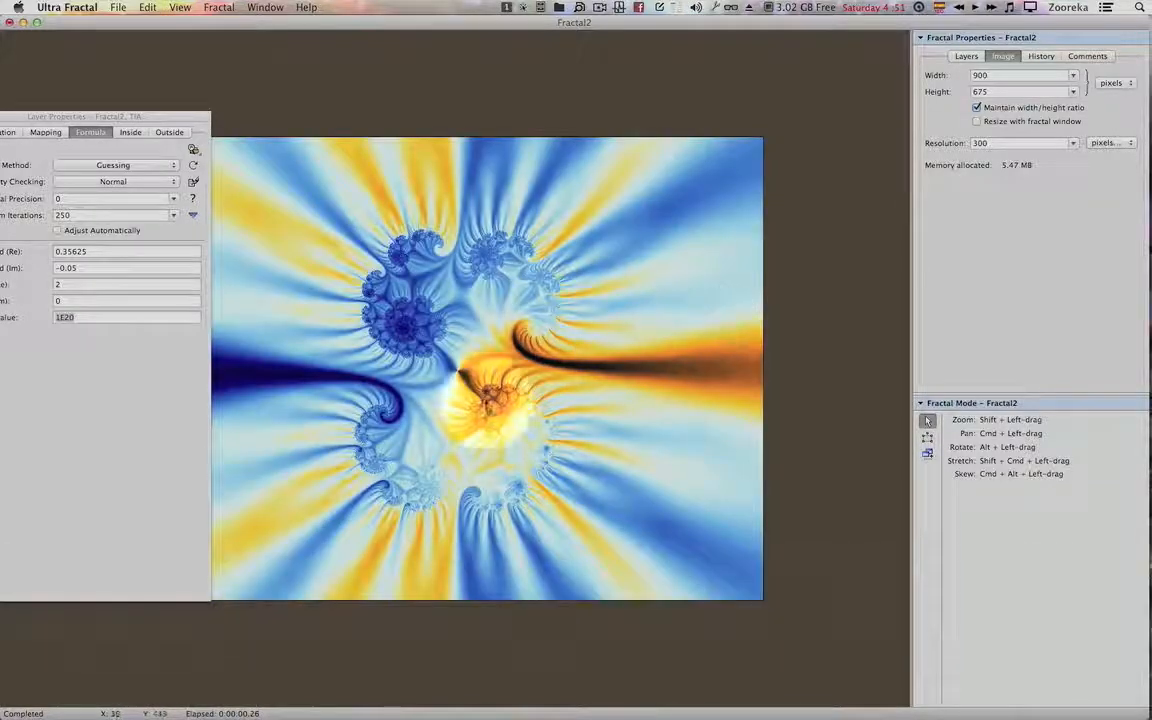
Zoom into the orange spirals just below the fractal's centre at a magnification of about 8, and shift the pattern up and left.
{"action": "double_click", "coordinate": [488, 408]}
{"action": "left_click_drag", "start_coordinate": [508, 412], "coordinate": [517, 416]}
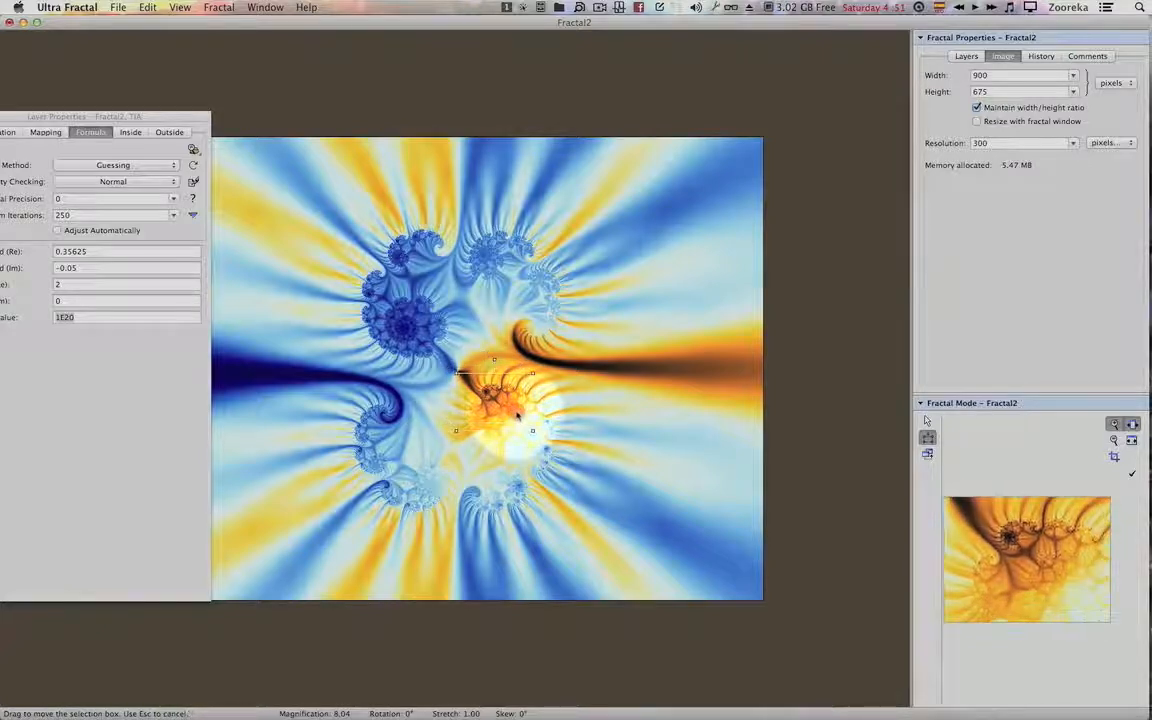
{"action": "double_click", "coordinate": [507, 411]}
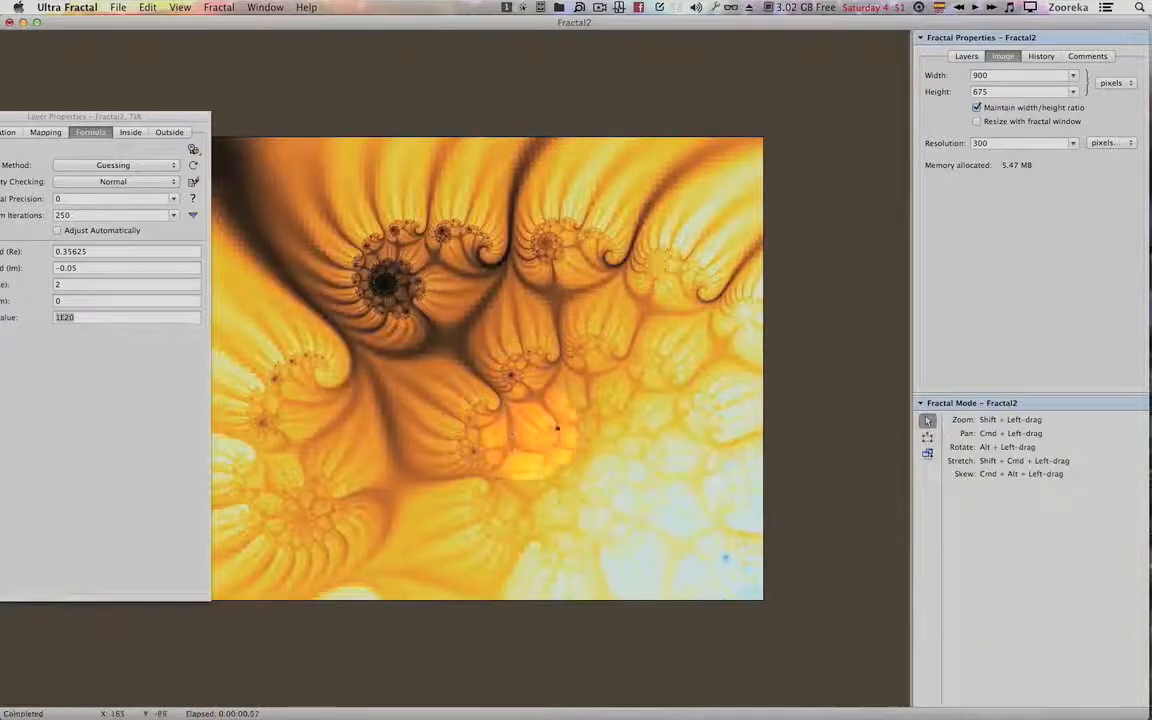
{"action": "left_click_drag", "start_coordinate": [581, 460], "coordinate": [527, 406]}
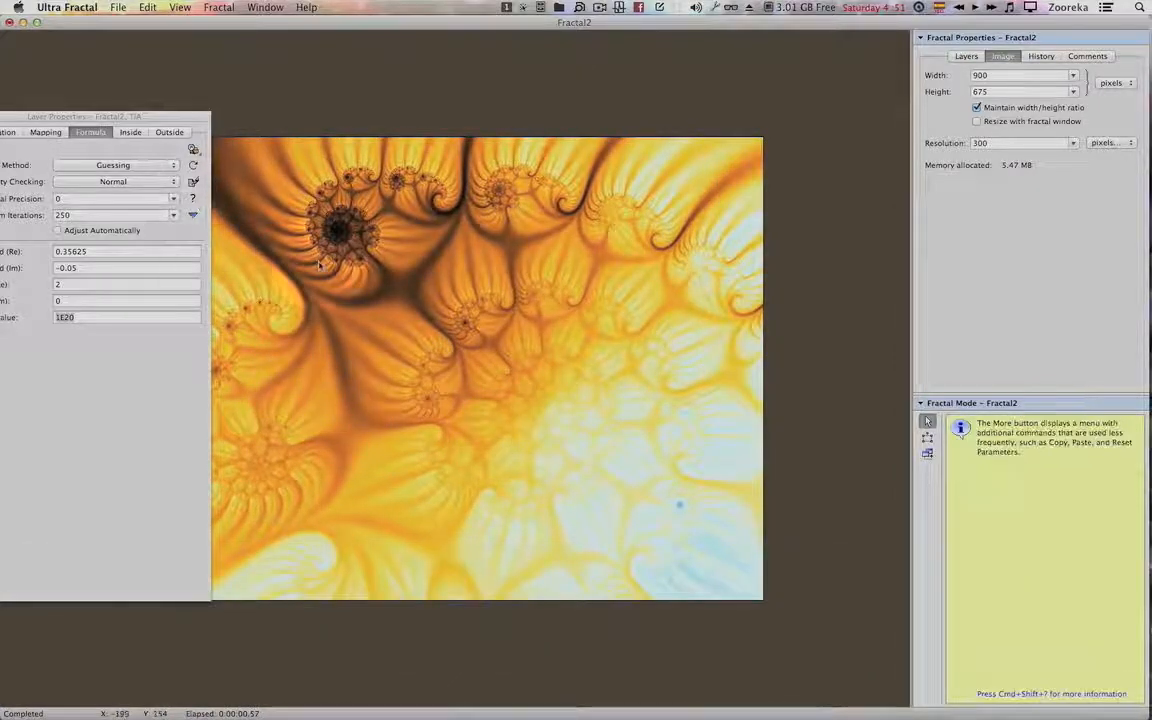
Open the TIA layer's gradient and lower the luminance of its blue control point until it turns black.
{"action": "key", "text": "F4"}
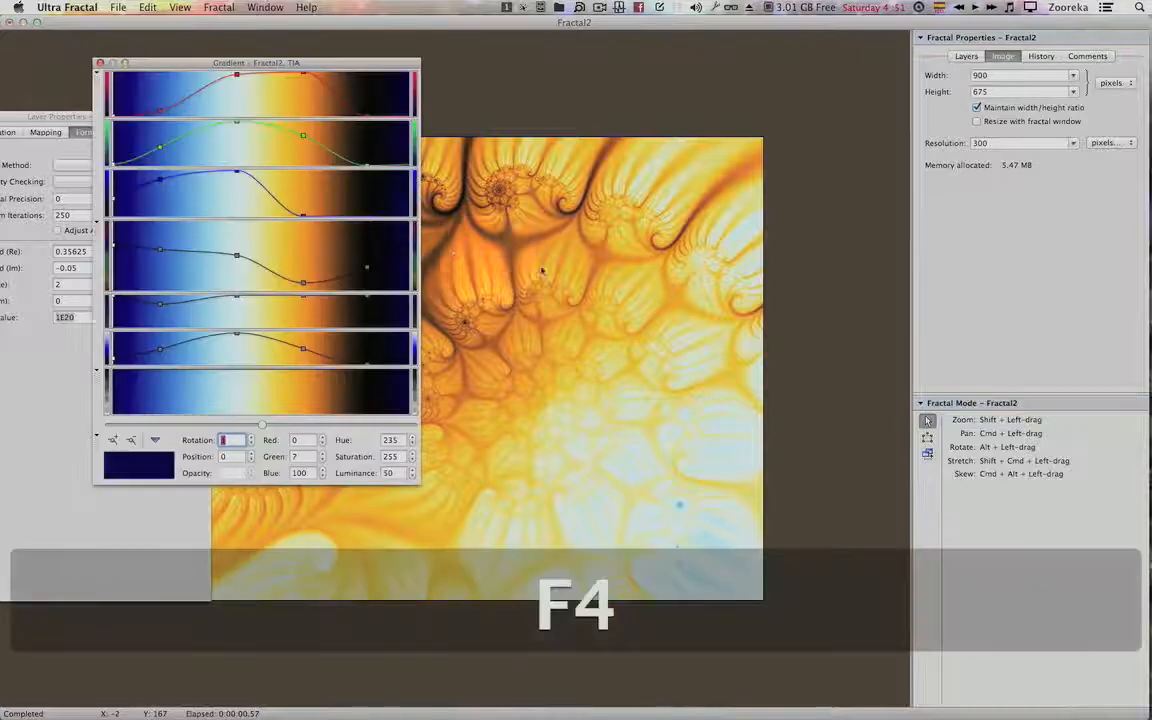
{"action": "left_click_drag", "start_coordinate": [328, 64], "coordinate": [247, 66]}
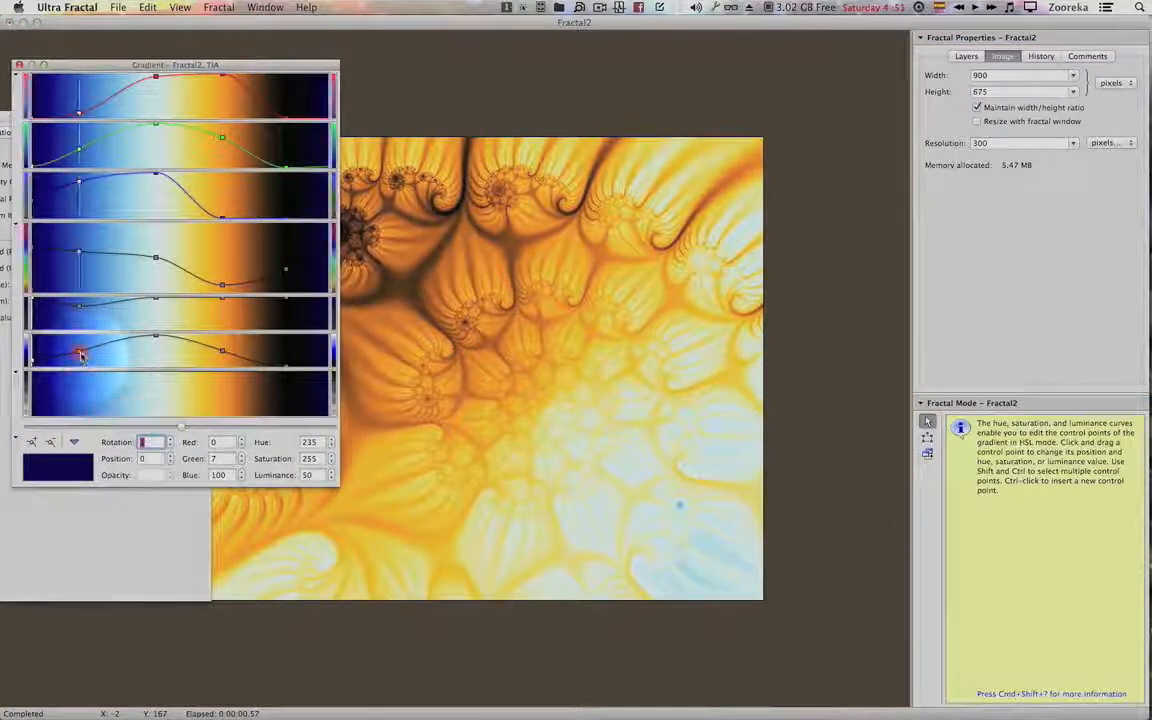
{"action": "left_click_drag", "start_coordinate": [81, 355], "coordinate": [82, 391]}
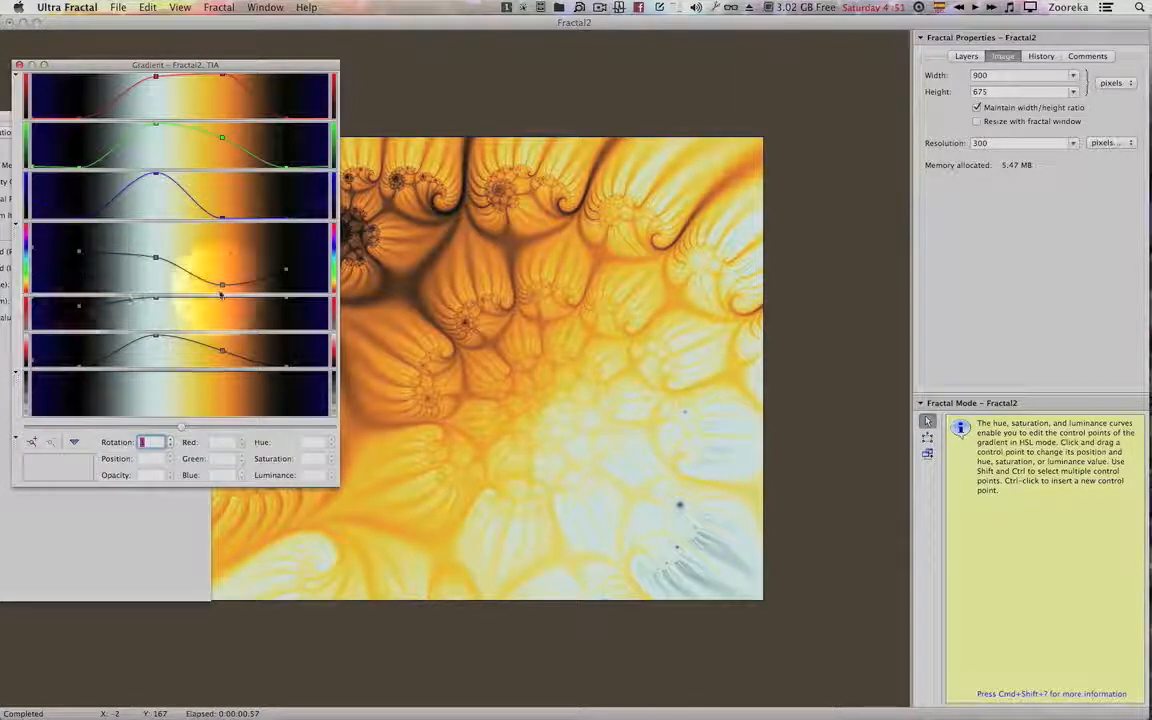
Replace the TIA layer's gradient with a saved black-and-white gradient.
{"action": "right_click", "coordinate": [185, 282]}
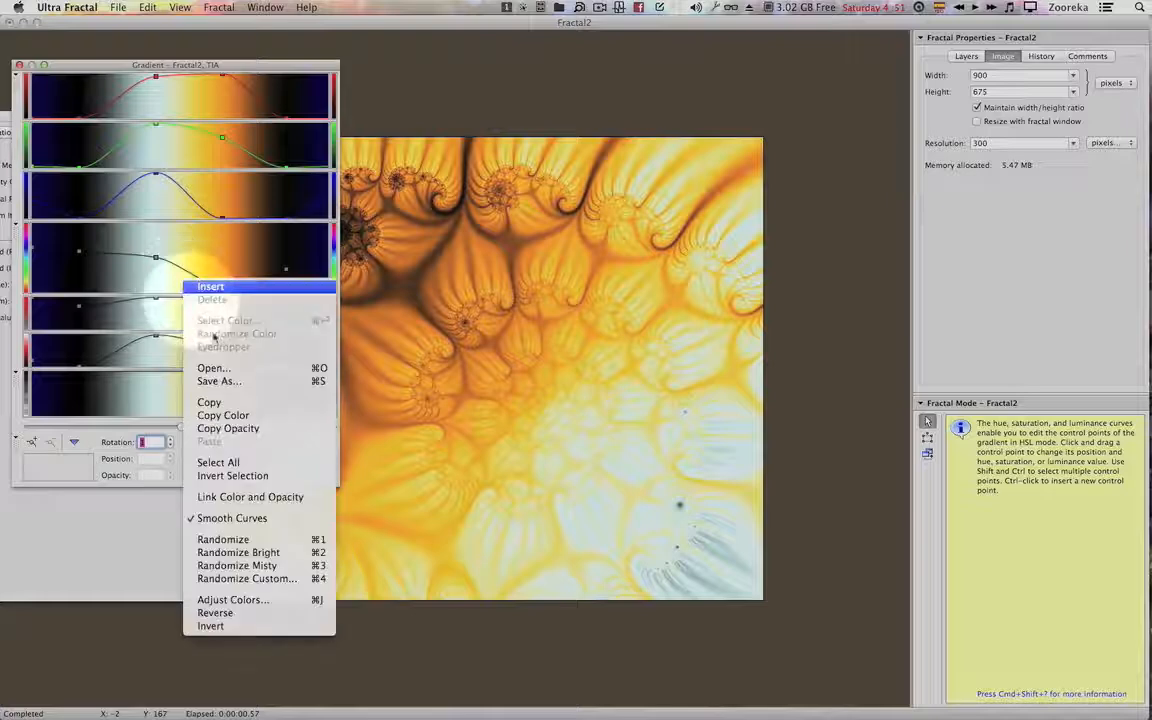
{"action": "left_click", "coordinate": [228, 369]}
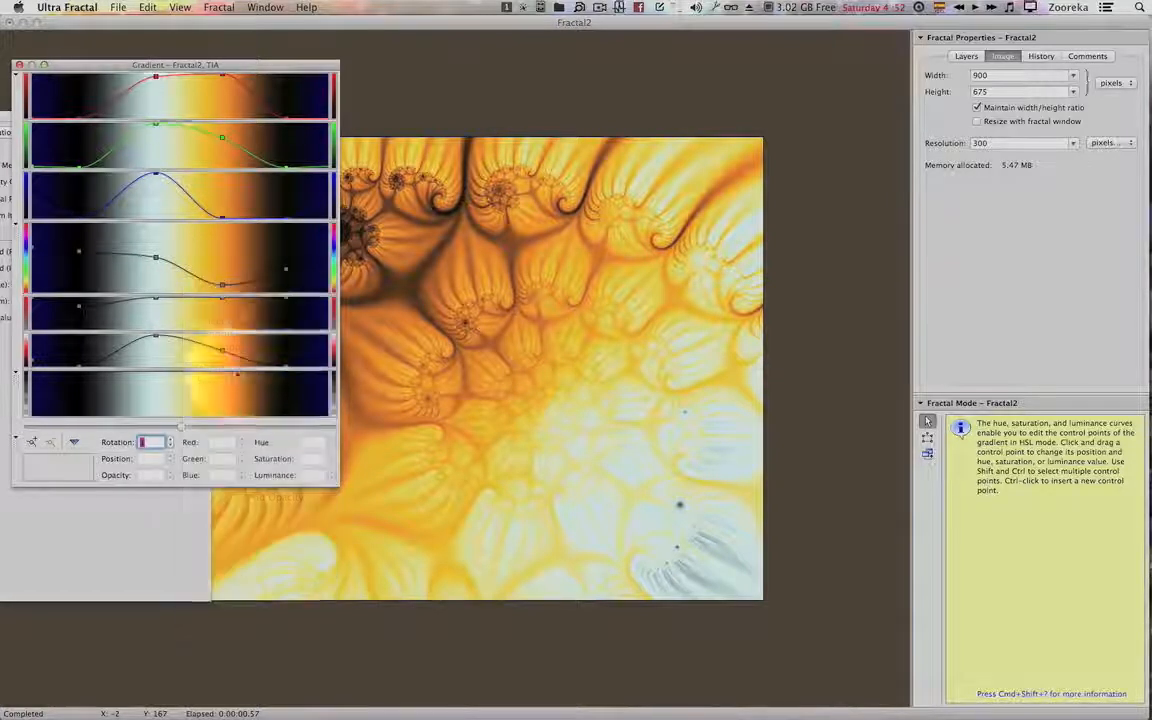
{"action": "double_click", "coordinate": [326, 191]}
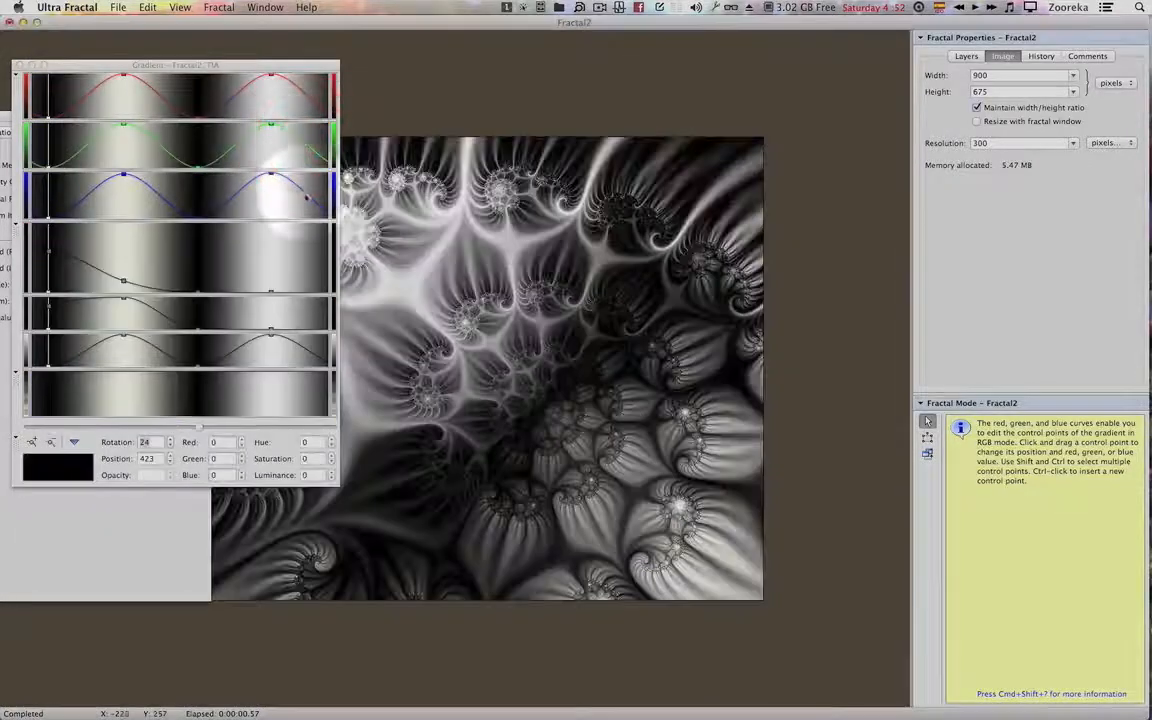
Set the gradient rotation to 10, lighten the middle black control point to dark grey at position 193, and close the gradient editor.
{"action": "left_click_drag", "start_coordinate": [281, 66], "coordinate": [203, 71]}
{"action": "left_click_drag", "start_coordinate": [121, 432], "coordinate": [105, 434]}
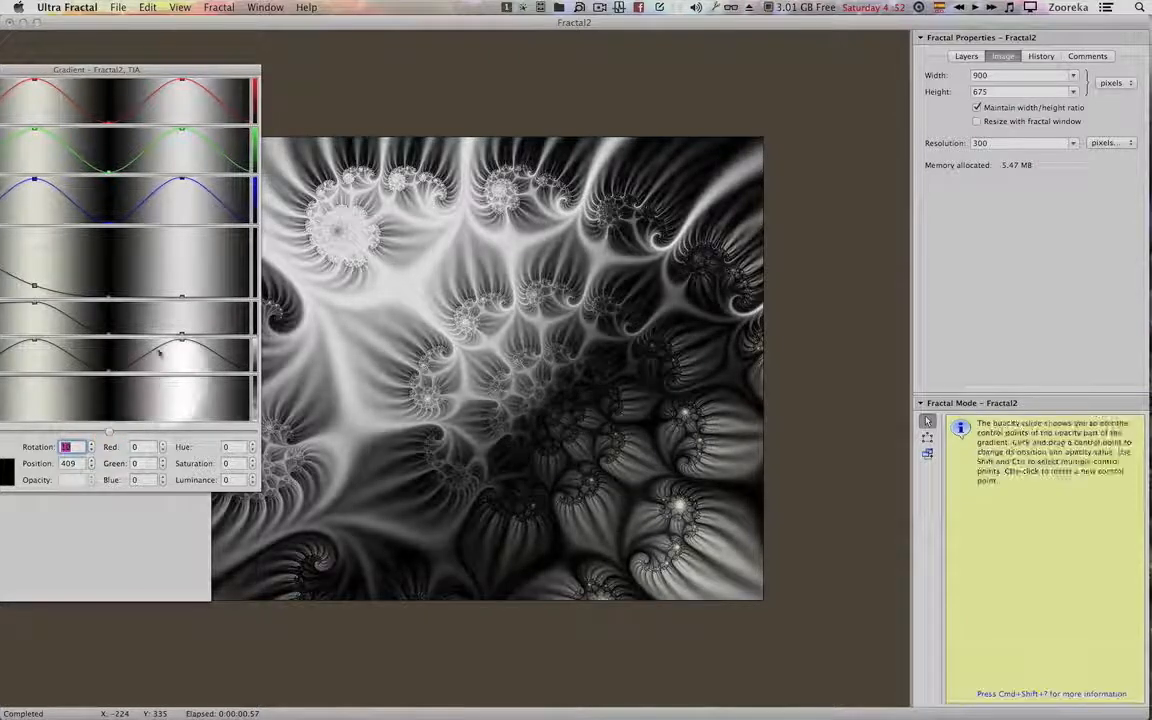
{"action": "mouse_move", "coordinate": [109, 370]}
{"action": "left_mouse_down"}
{"action": "mouse_move", "coordinate": [110, 358]}
{"action": "mouse_move", "coordinate": [96, 368]}
{"action": "left_mouse_up"}
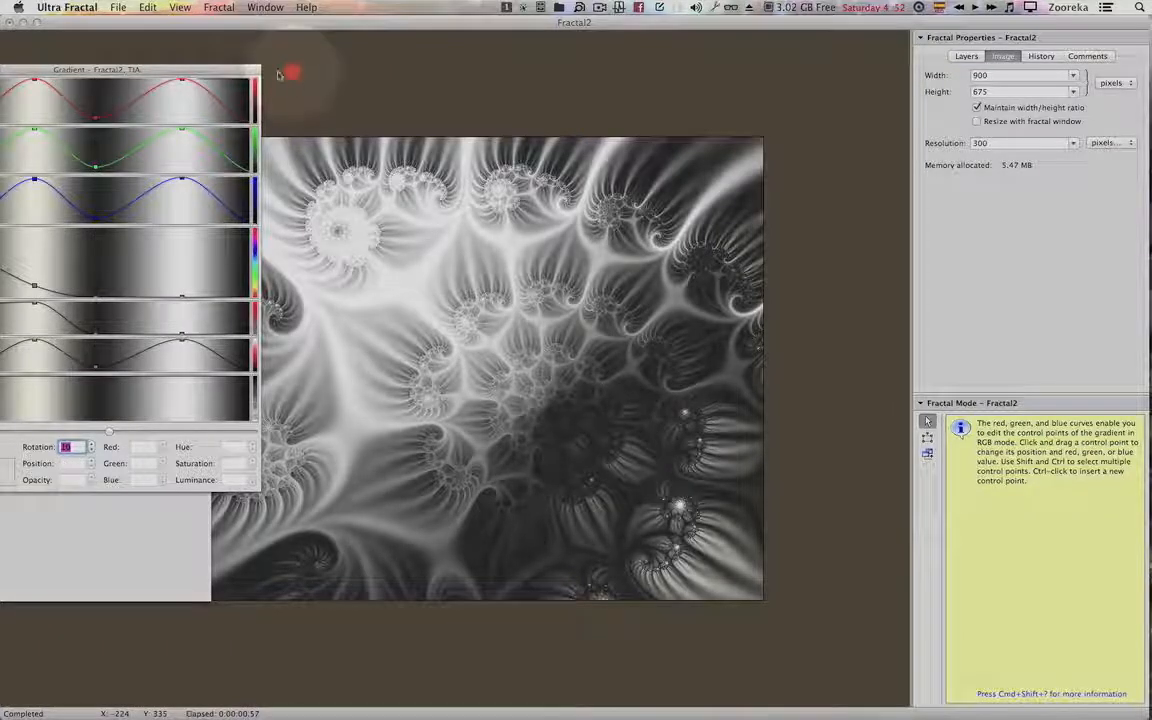
{"action": "left_click_drag", "start_coordinate": [226, 69], "coordinate": [654, 72]}
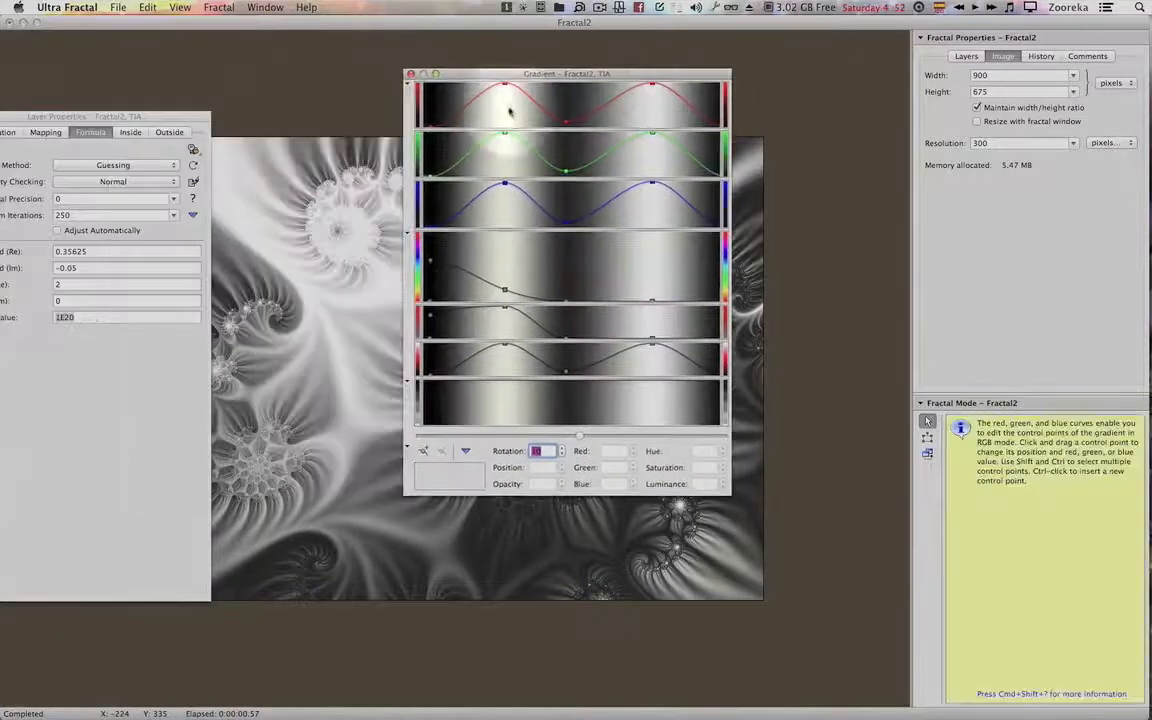
{"action": "left_click", "coordinate": [410, 74]}
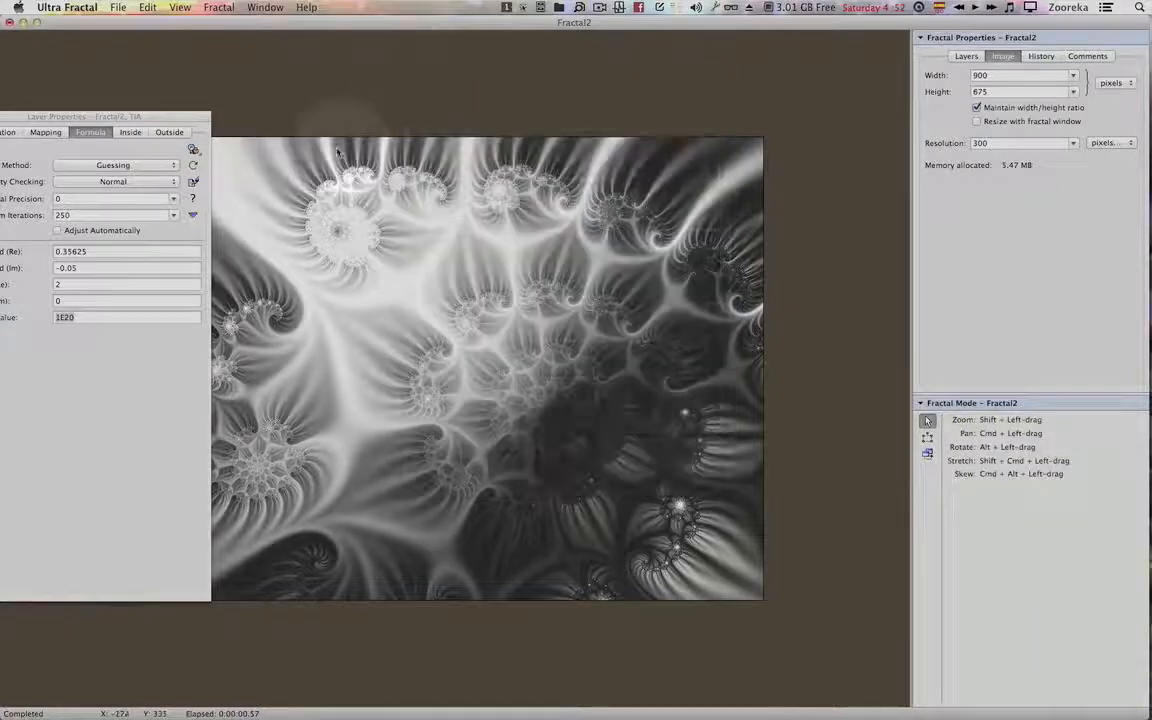
Try the Sqr, Sqrt and Cube transfer functions for the TIA layer's outside coloring.
{"action": "left_click_drag", "start_coordinate": [167, 119], "coordinate": [199, 114]}
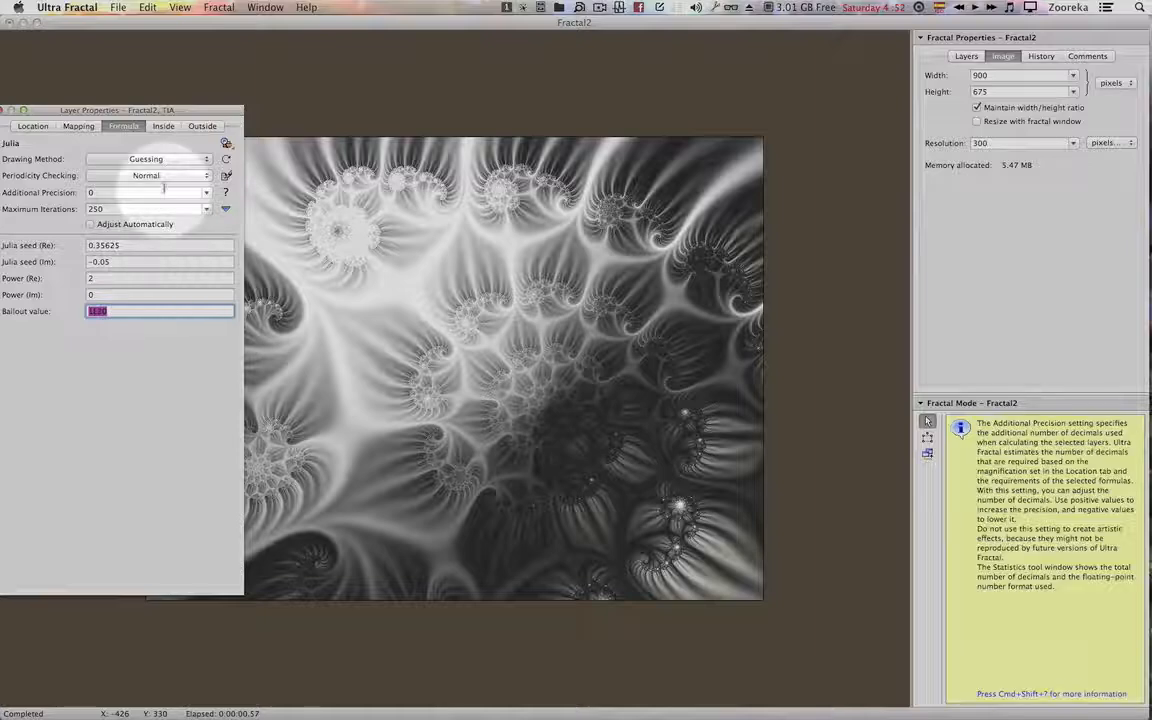
{"action": "left_click", "coordinate": [202, 126]}
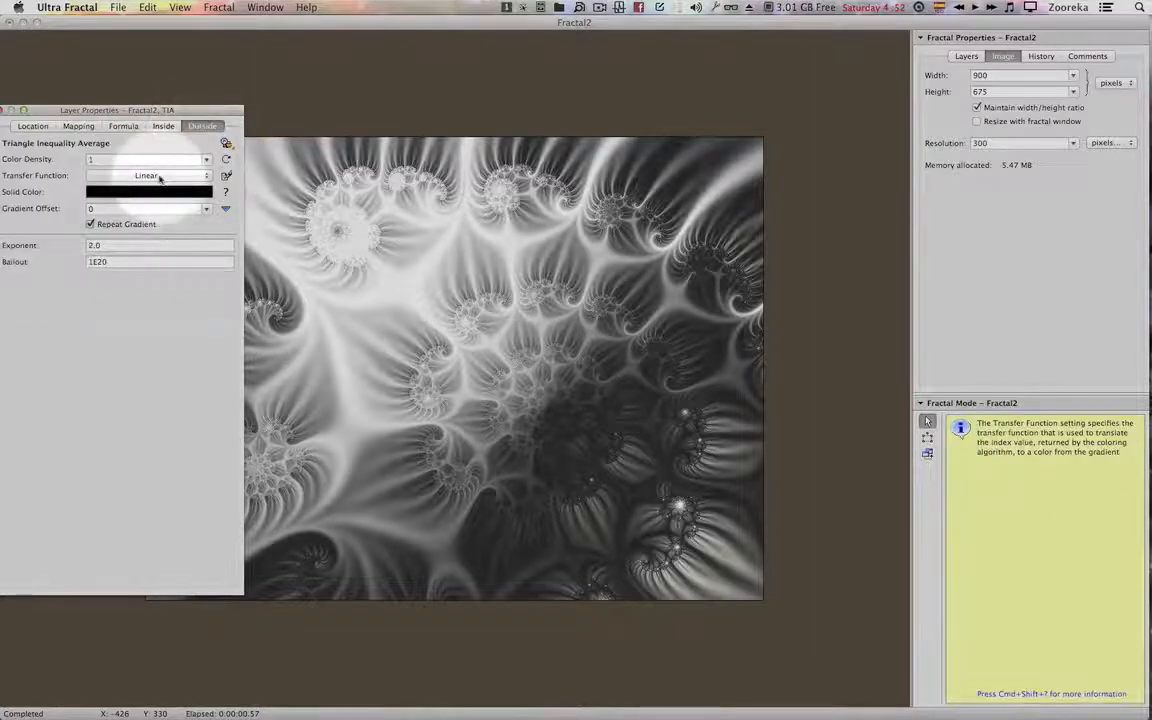
{"action": "left_click", "coordinate": [160, 175]}
{"action": "left_click", "coordinate": [160, 188]}
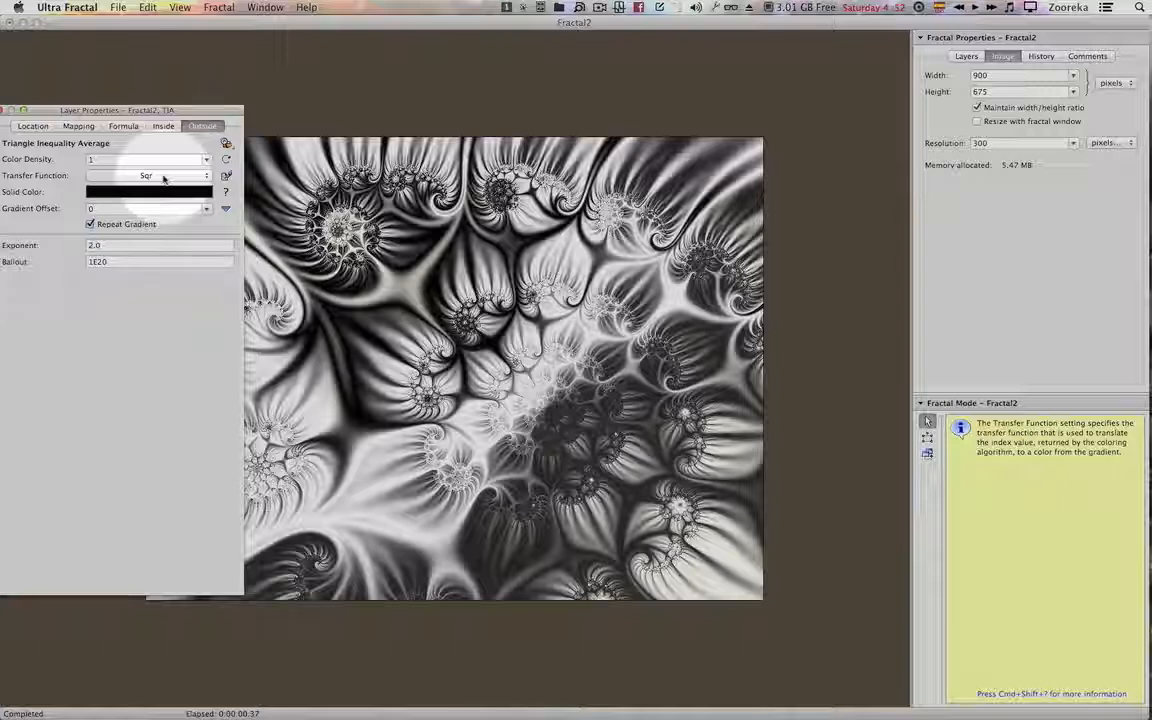
{"action": "left_click", "coordinate": [164, 177]}
{"action": "left_click", "coordinate": [163, 187]}
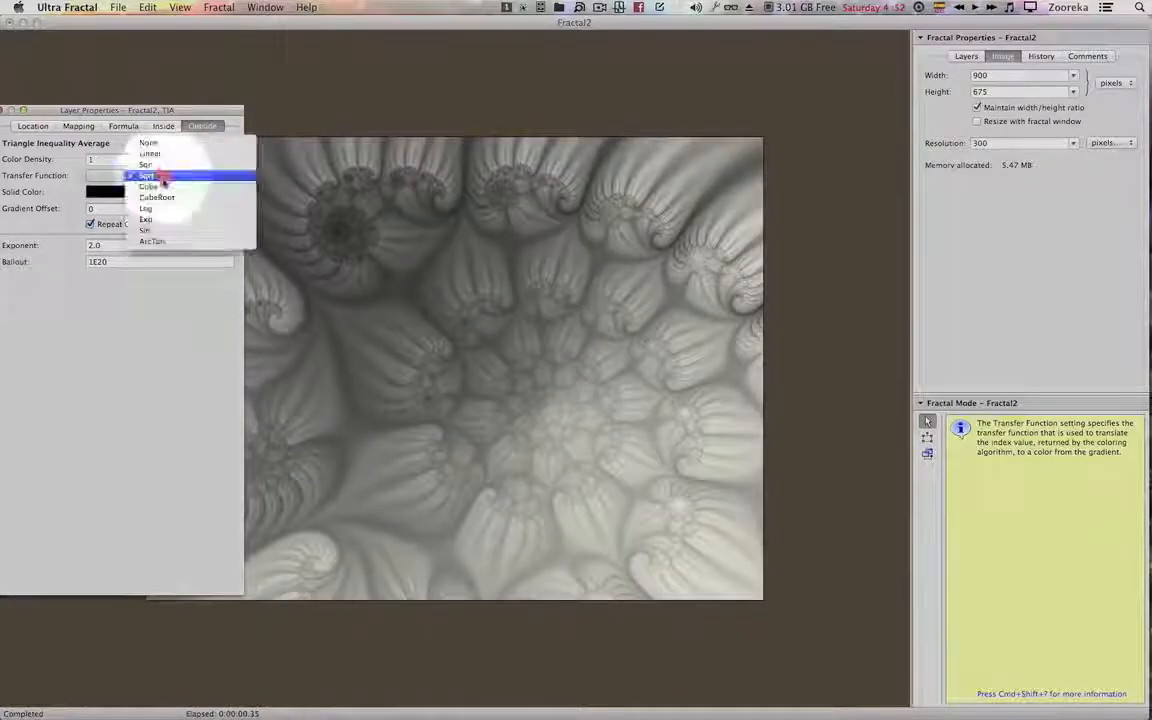
{"action": "left_click", "coordinate": [163, 187]}
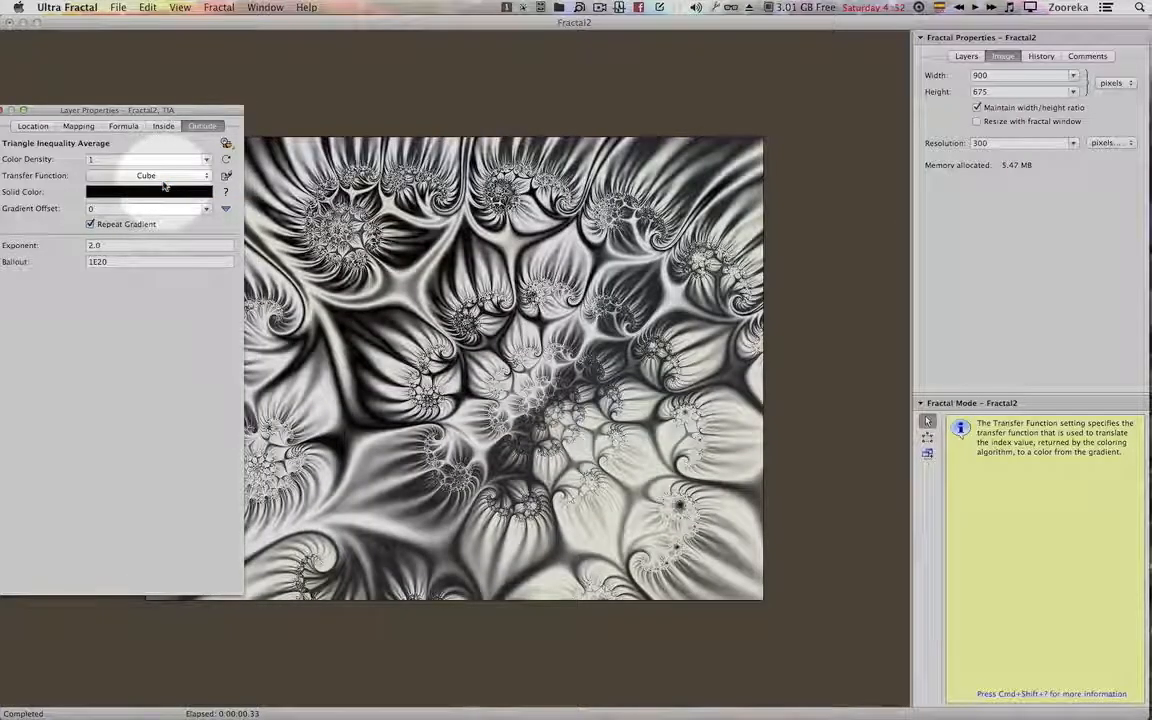
Try the CubeRoot, Log and Exp transfer functions for the TIA layer's outside coloring.
{"action": "left_click", "coordinate": [164, 177]}
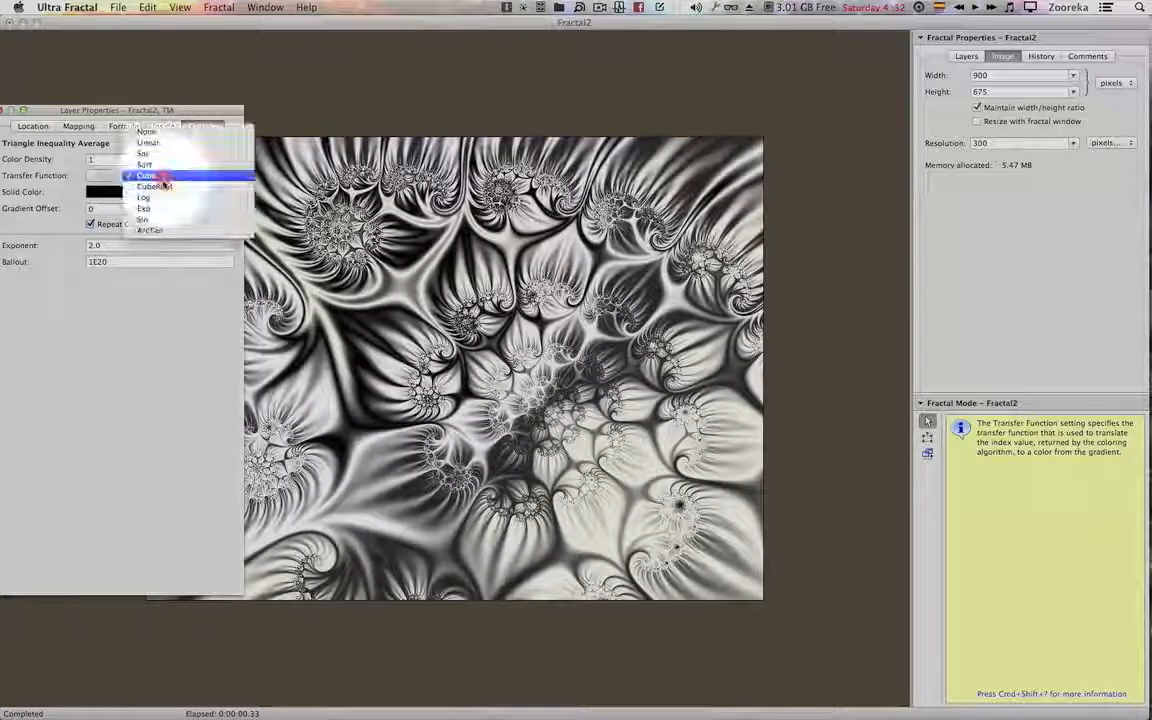
{"action": "left_click", "coordinate": [164, 185]}
{"action": "left_click", "coordinate": [165, 176]}
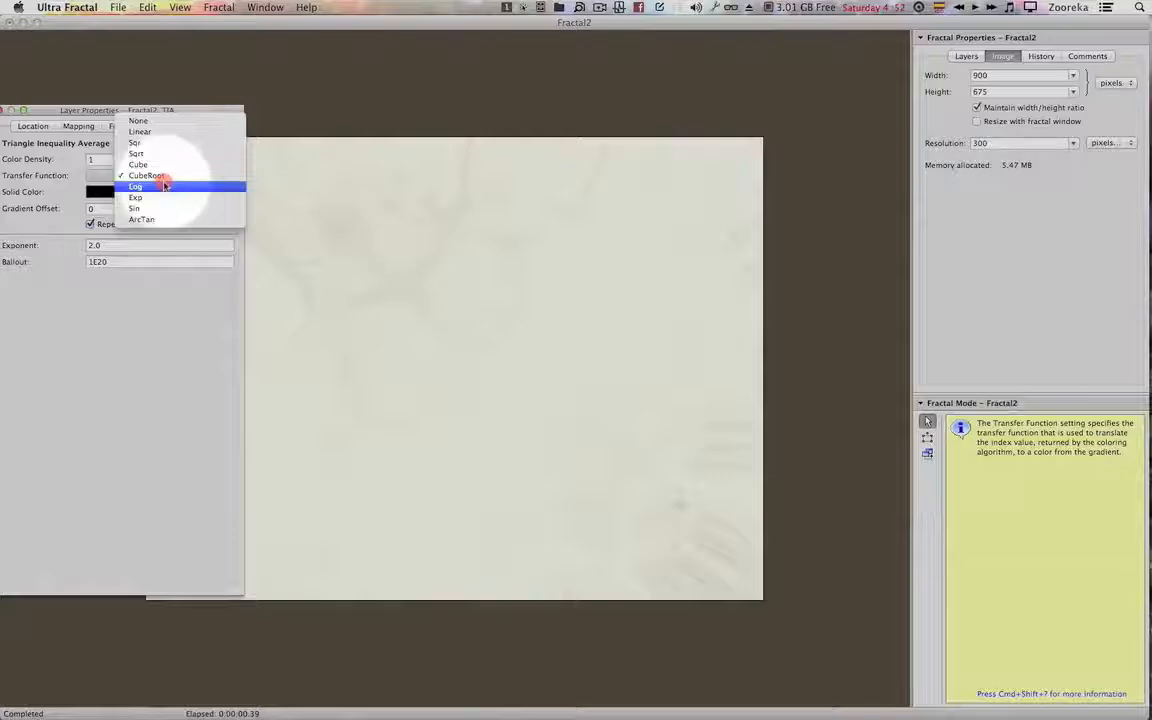
{"action": "left_click", "coordinate": [163, 186]}
{"action": "left_click", "coordinate": [165, 176]}
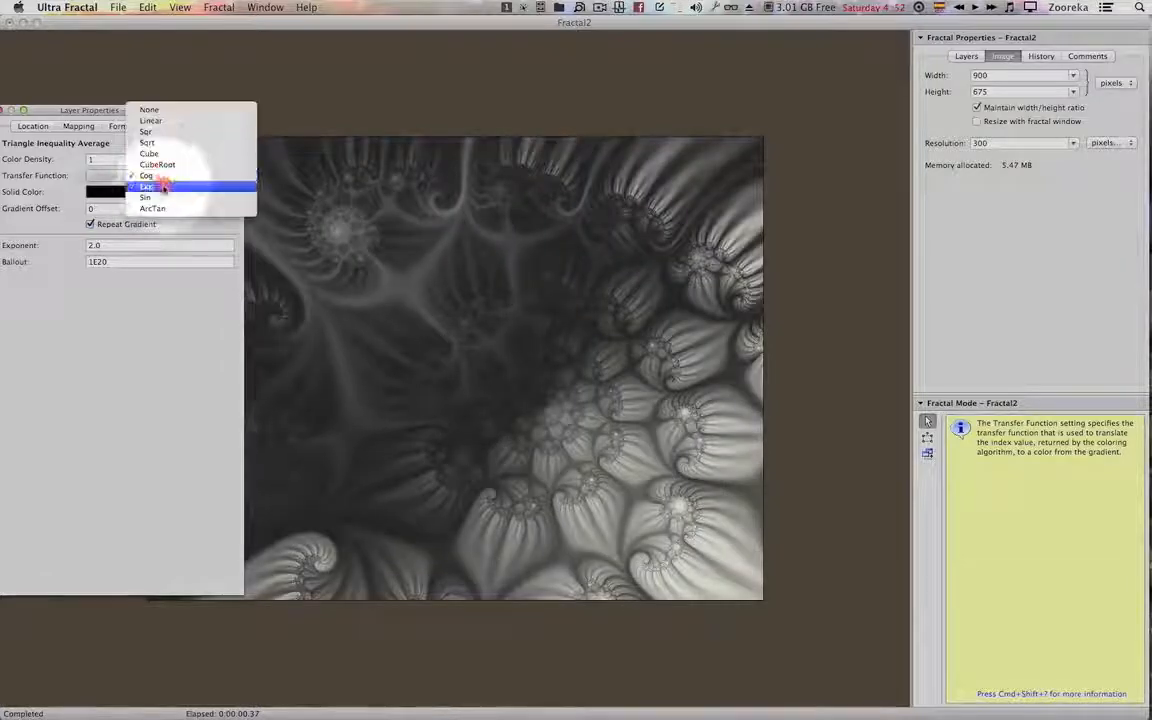
{"action": "left_click", "coordinate": [163, 186]}
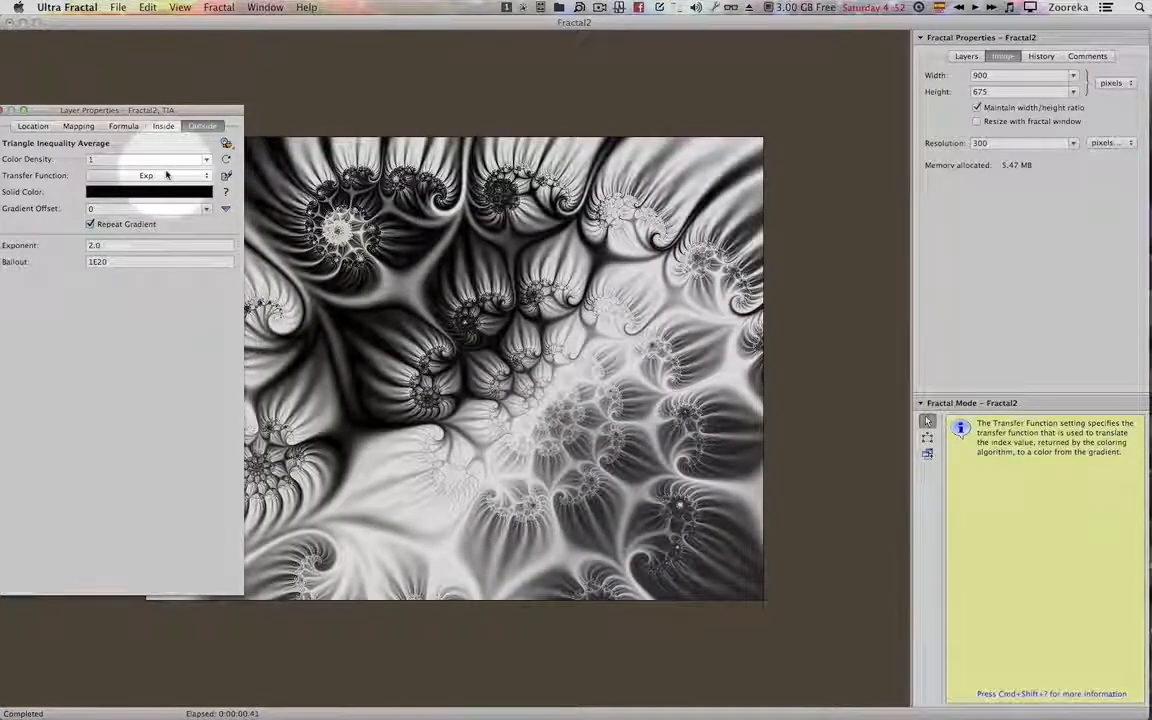
Compare the Sqr transfer function on the fractal and return the outside coloring to Linear.
{"action": "left_click", "coordinate": [166, 175]}
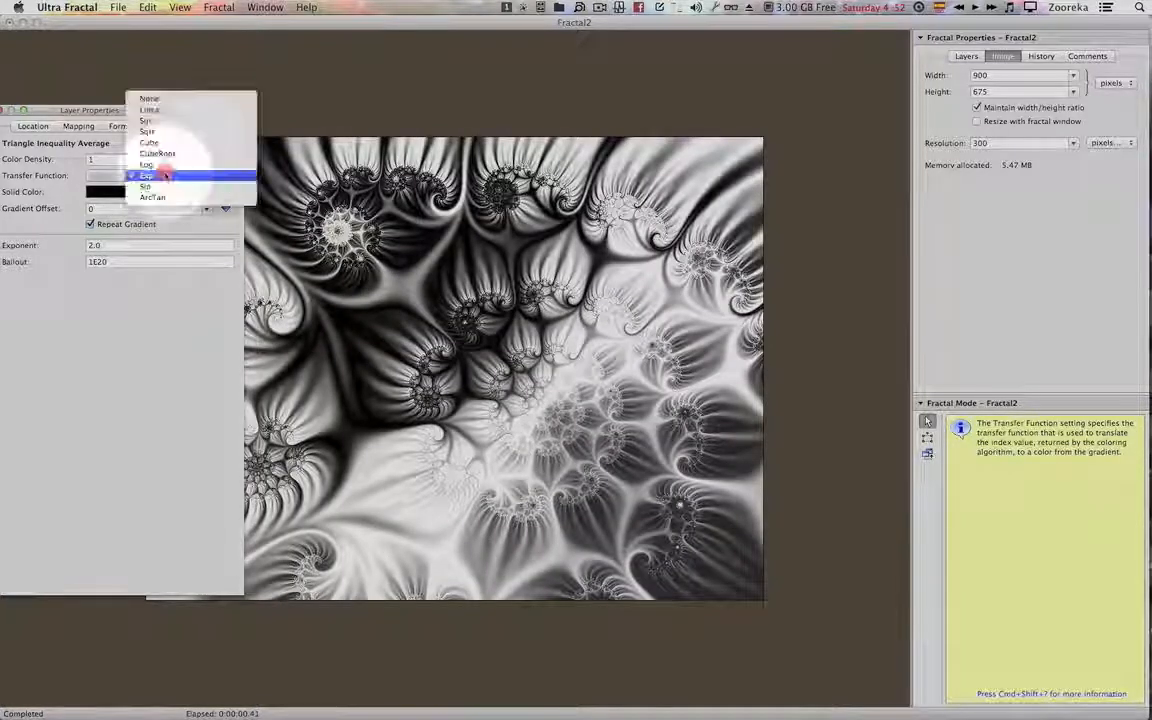
{"action": "left_click", "coordinate": [159, 117]}
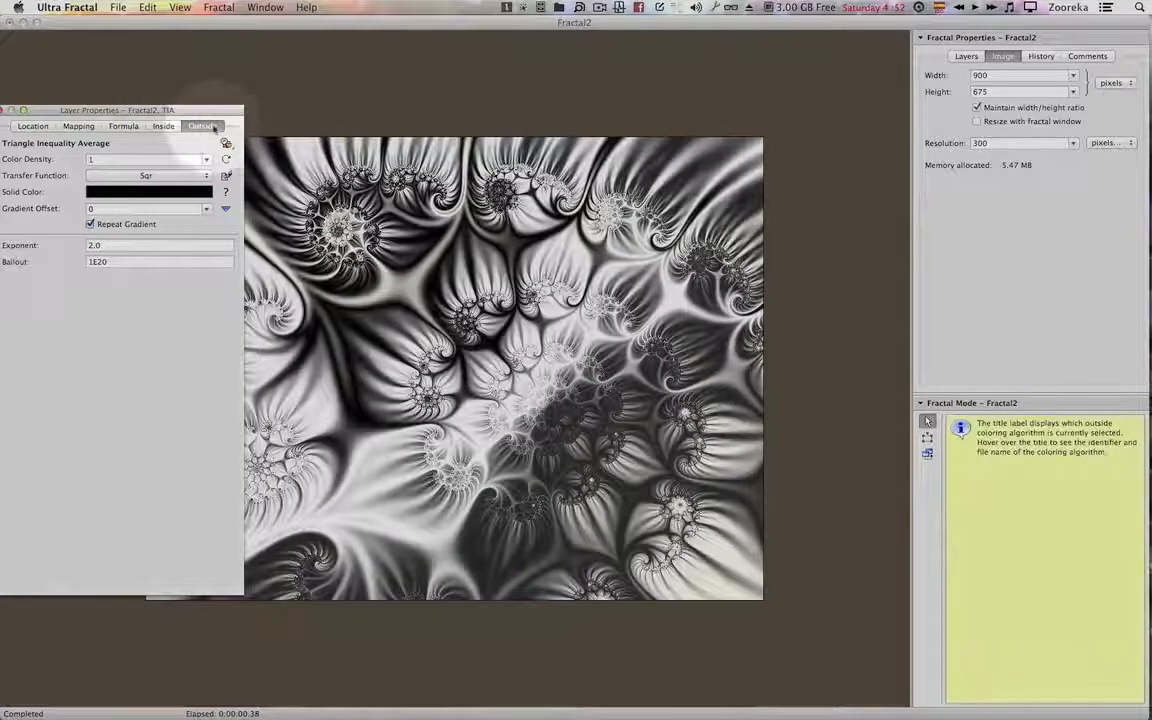
{"action": "left_click_drag", "start_coordinate": [210, 115], "coordinate": [142, 115]}
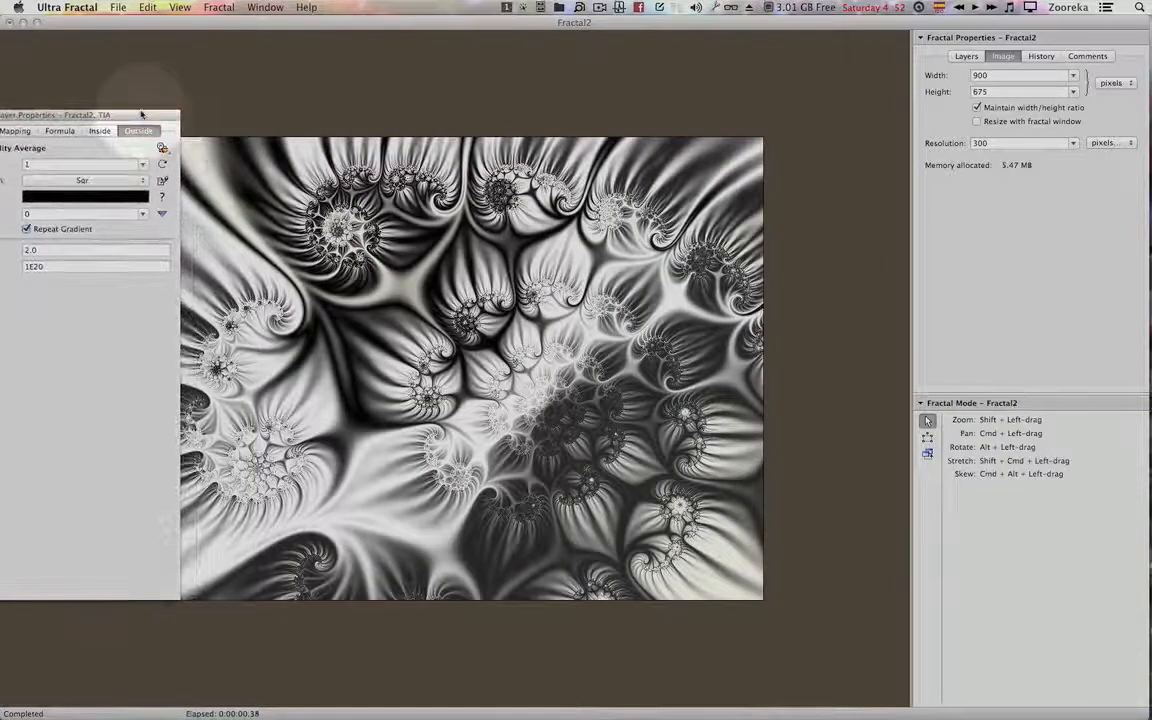
{"action": "left_click", "coordinate": [82, 180]}
{"action": "left_click", "coordinate": [84, 162]}
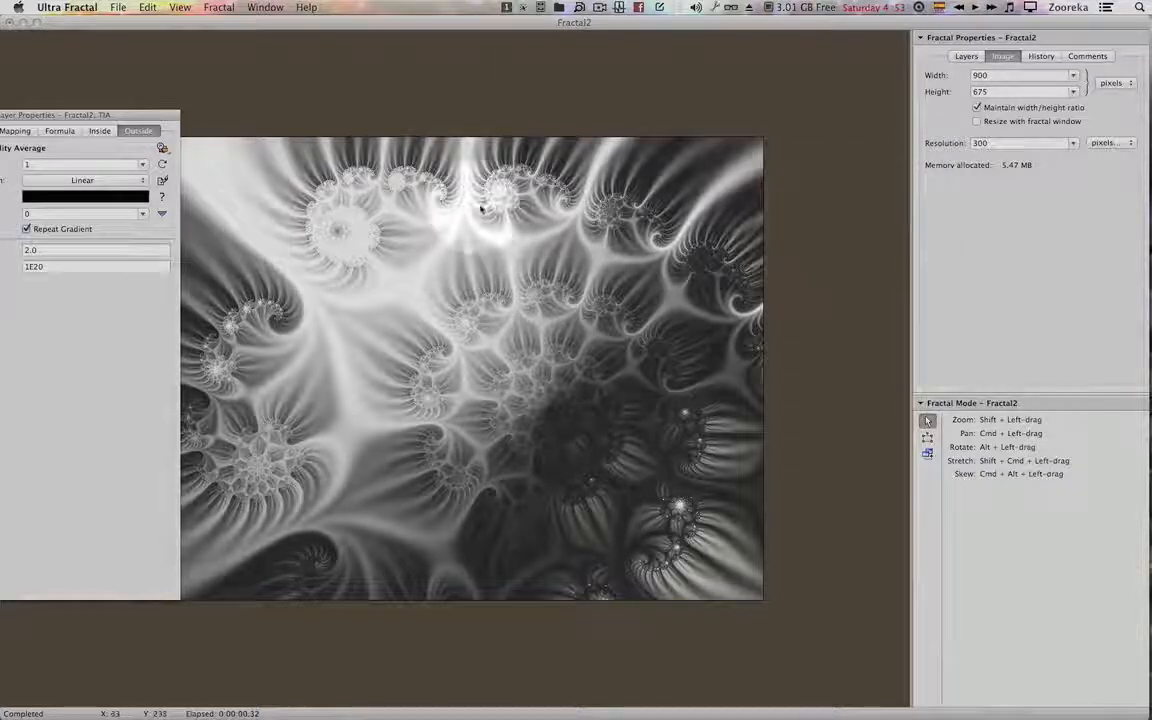
Show the fractal's layer list and reopen the TIA layer's gradient, placed clear of most of the fractal.
{"action": "left_click", "coordinate": [966, 56]}
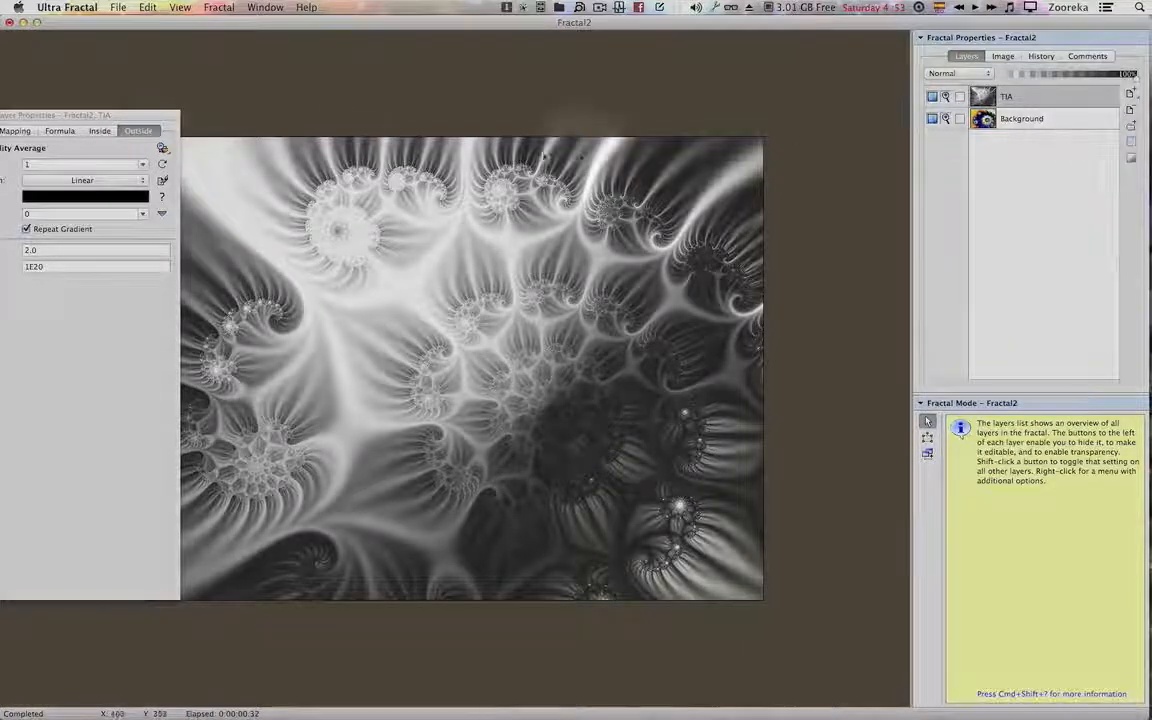
{"action": "left_click_drag", "start_coordinate": [159, 115], "coordinate": [197, 113]}
{"action": "key", "text": "F4"}
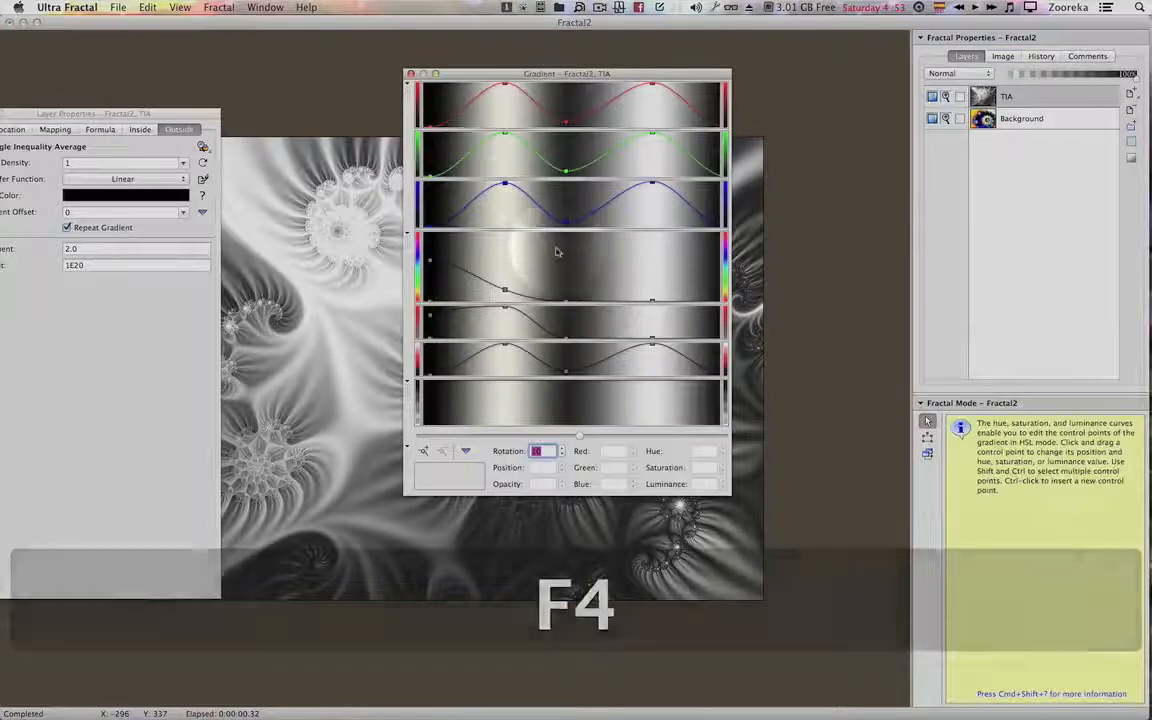
{"action": "left_click_drag", "start_coordinate": [588, 72], "coordinate": [777, 54]}
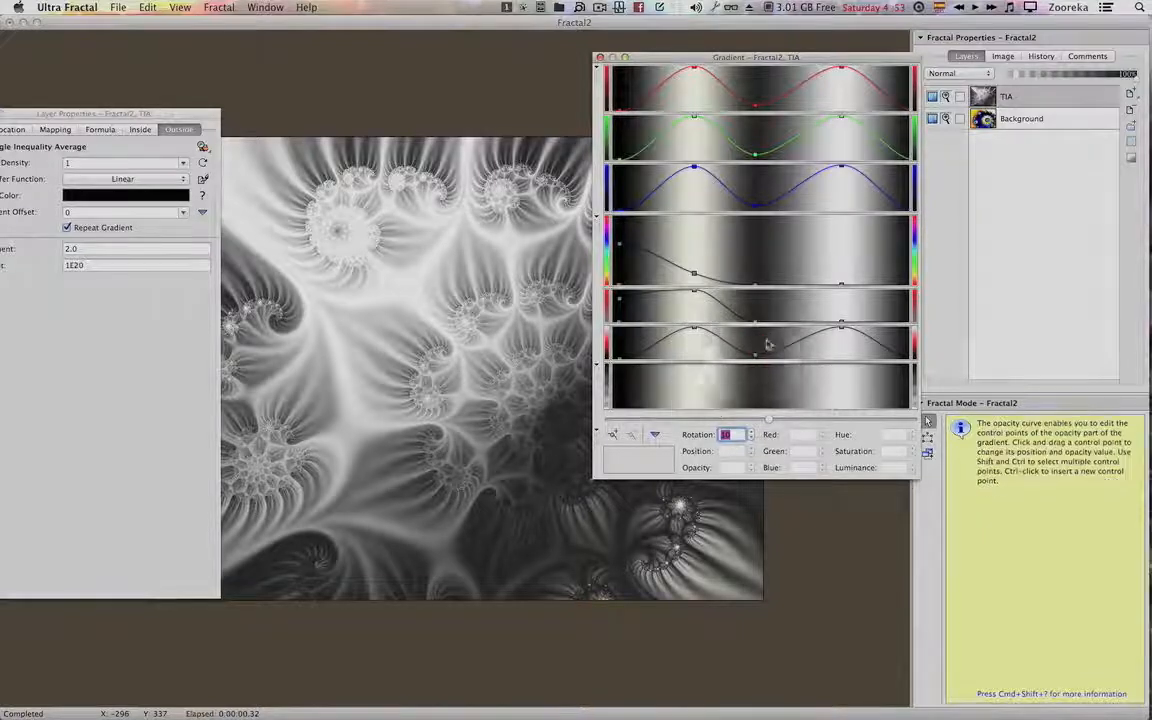
Recolor the gradient's middle dark grey control point to steel blue with red 74, green 126 and blue 174.
{"action": "left_click", "coordinate": [755, 378]}
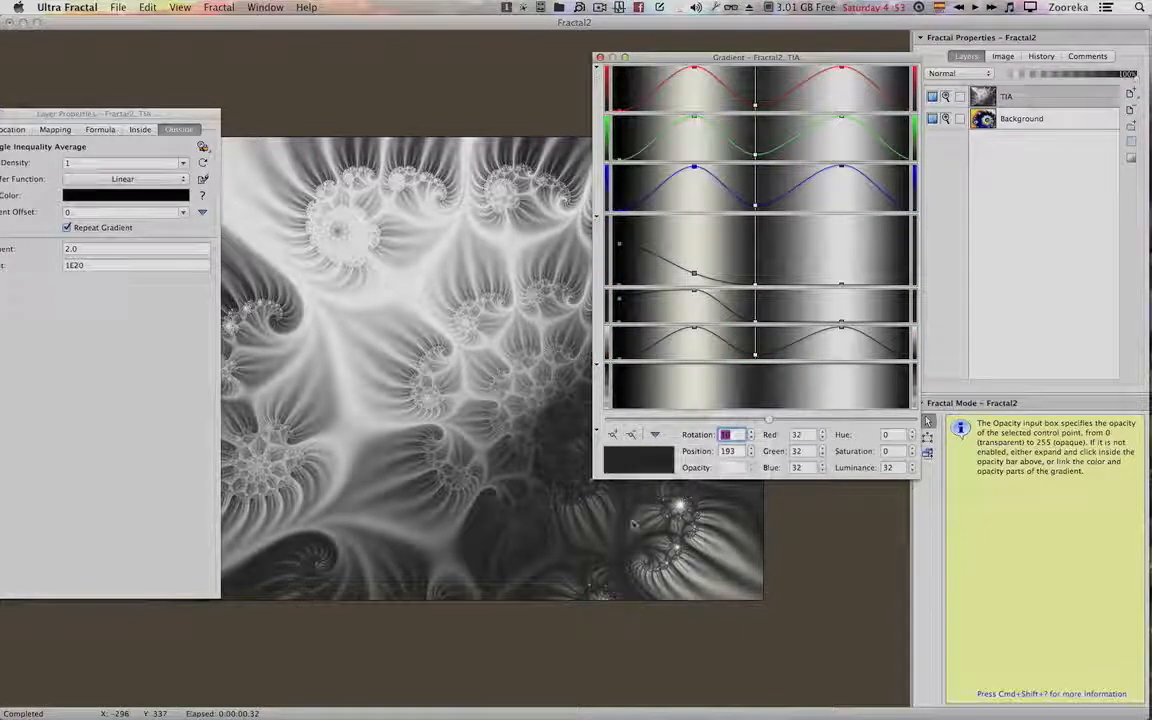
{"action": "left_click", "coordinate": [636, 465]}
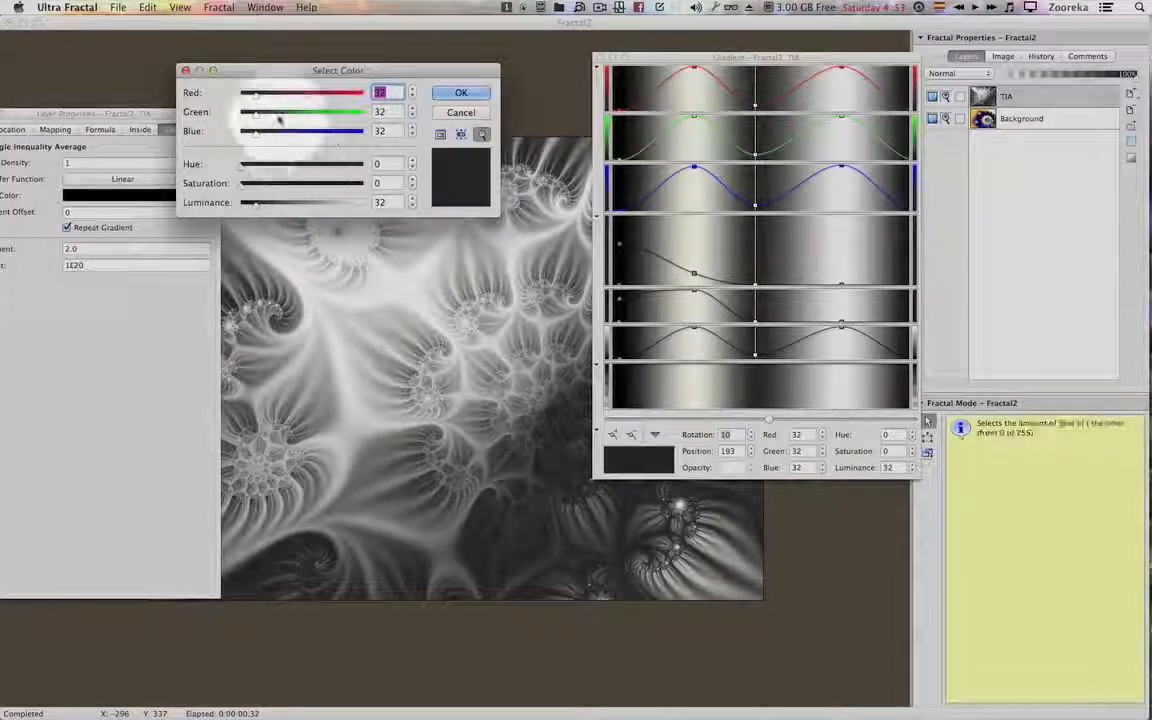
{"action": "left_click_drag", "start_coordinate": [283, 114], "coordinate": [330, 92]}
{"action": "left_click_drag", "start_coordinate": [256, 131], "coordinate": [311, 96]}
{"action": "left_click", "coordinate": [458, 176]}
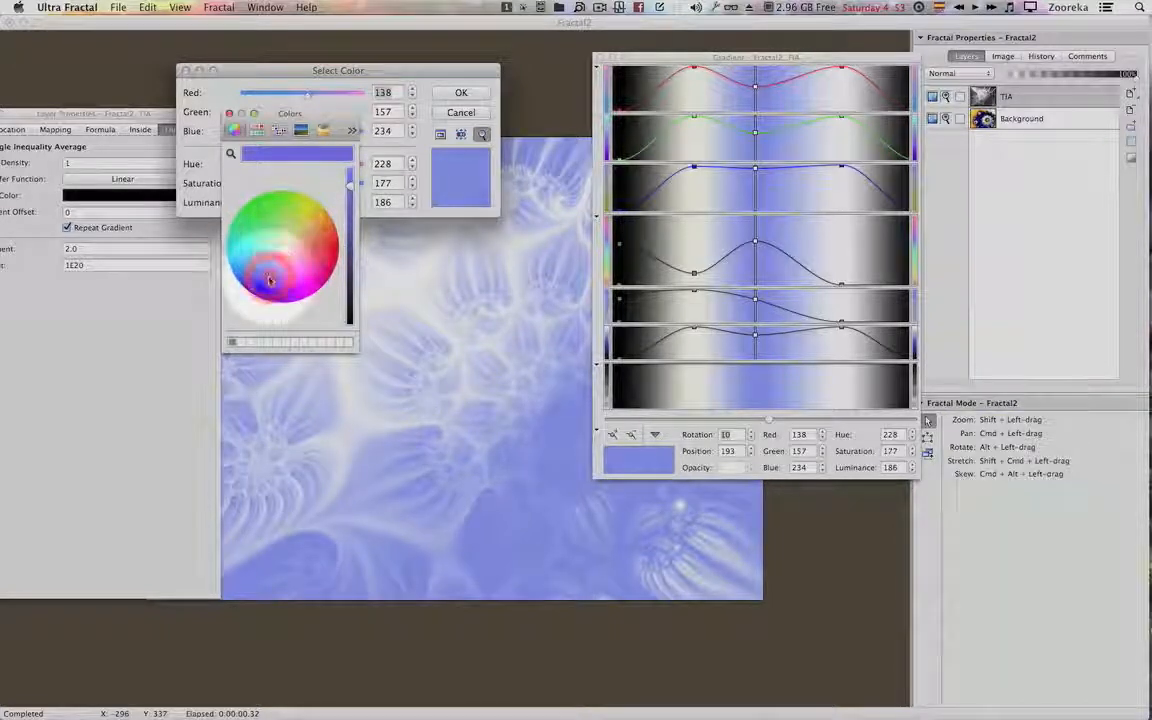
{"action": "left_click", "coordinate": [229, 113]}
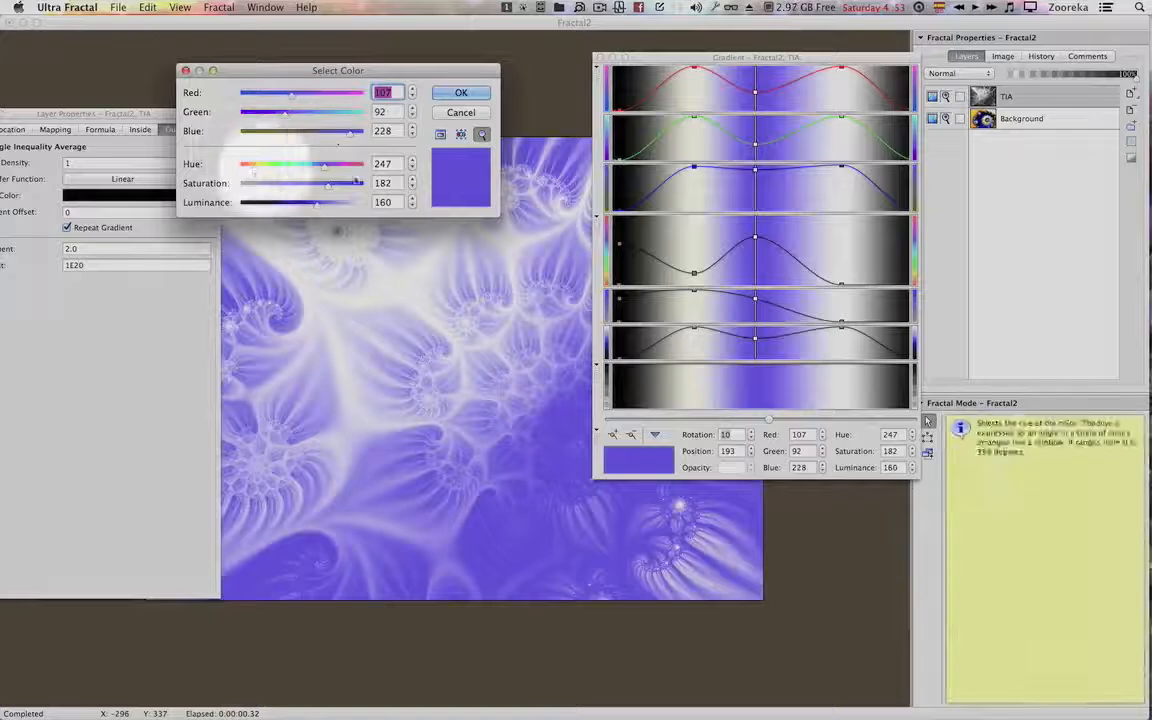
{"action": "left_click_drag", "start_coordinate": [318, 203], "coordinate": [291, 189]}
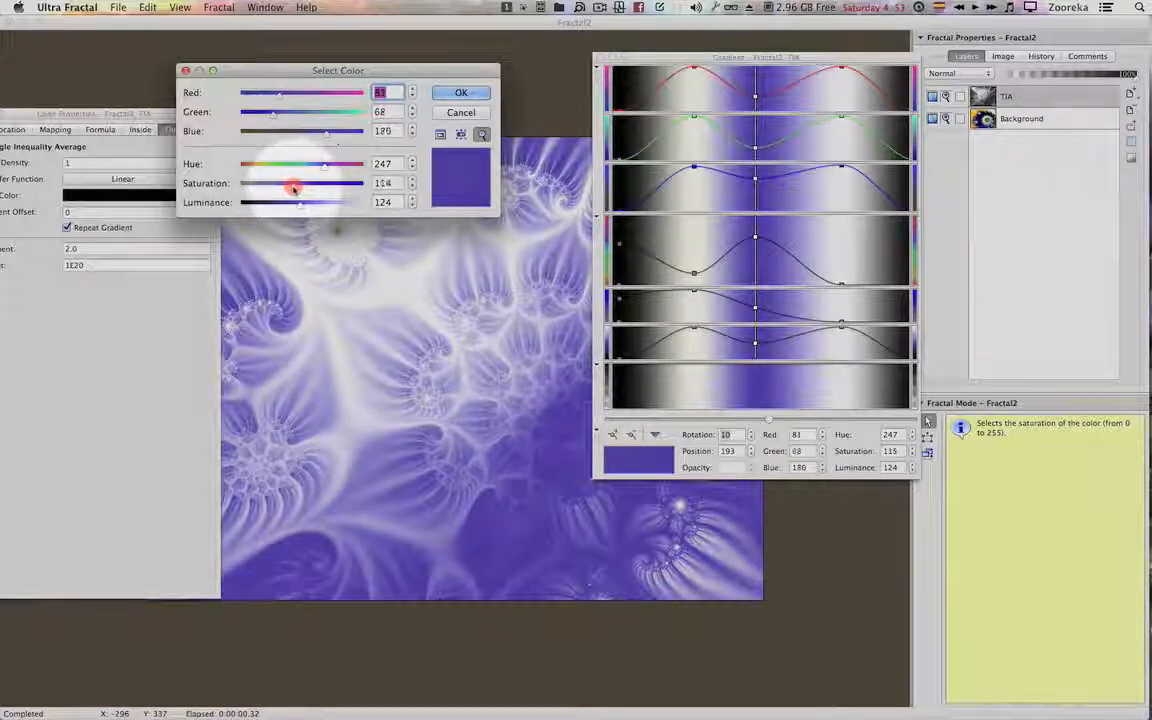
{"action": "left_click_drag", "start_coordinate": [291, 189], "coordinate": [314, 168]}
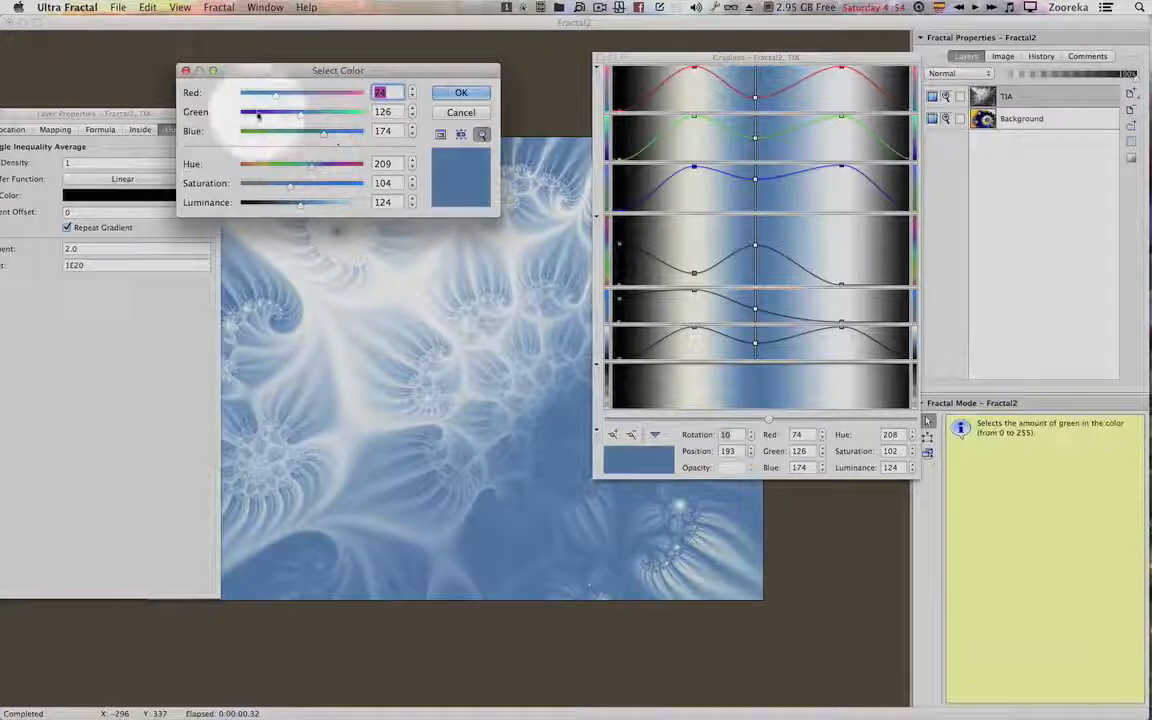
{"action": "left_click", "coordinate": [458, 92]}
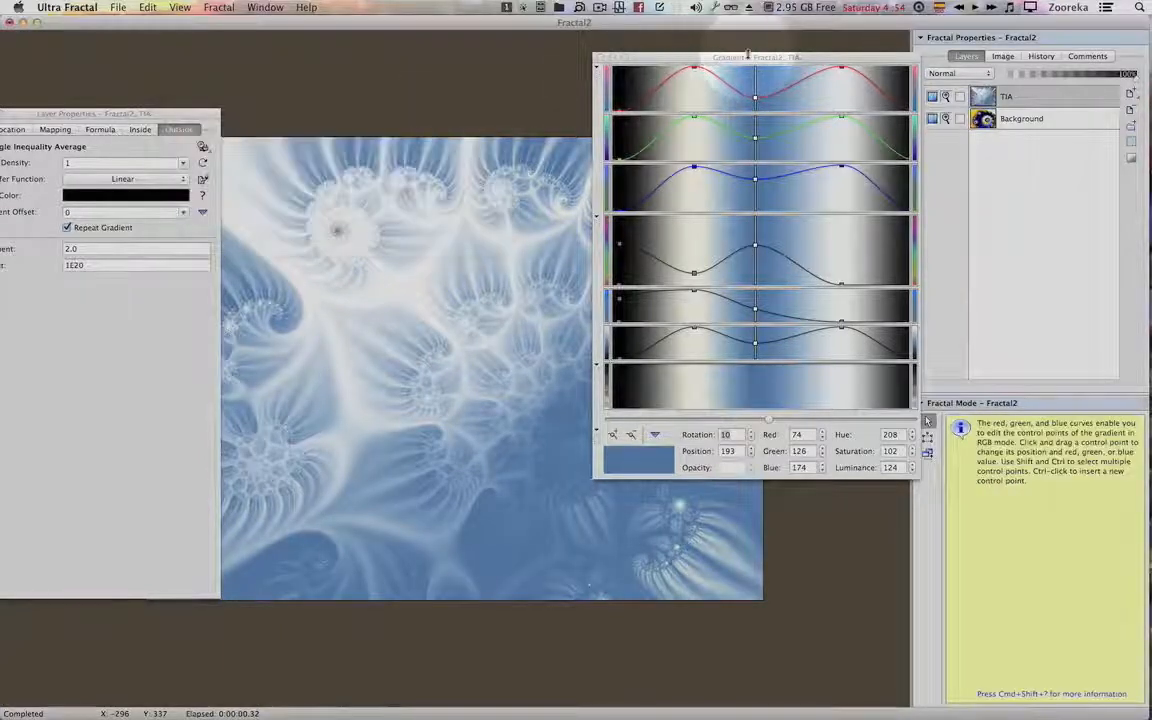
Link color and opacity in the TIA gradient, move the steel-blue control point to position 230, and close the gradient.
{"action": "left_click_drag", "start_coordinate": [760, 57], "coordinate": [823, 52]}
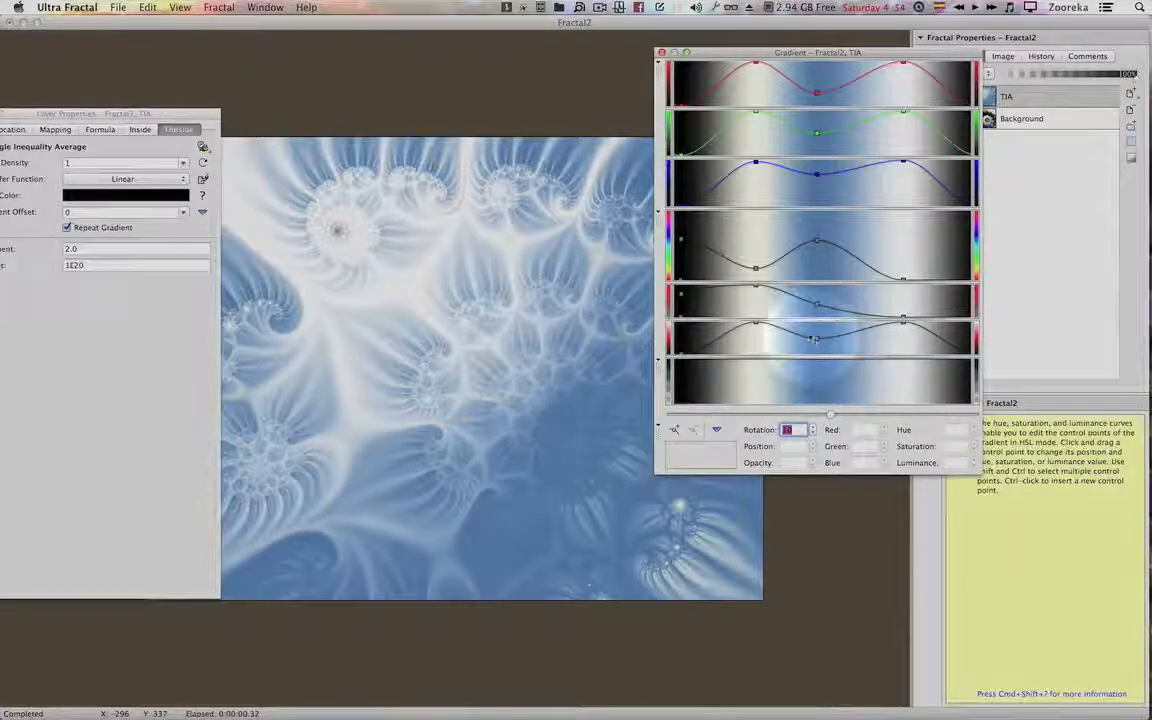
{"action": "left_click", "coordinate": [816, 340]}
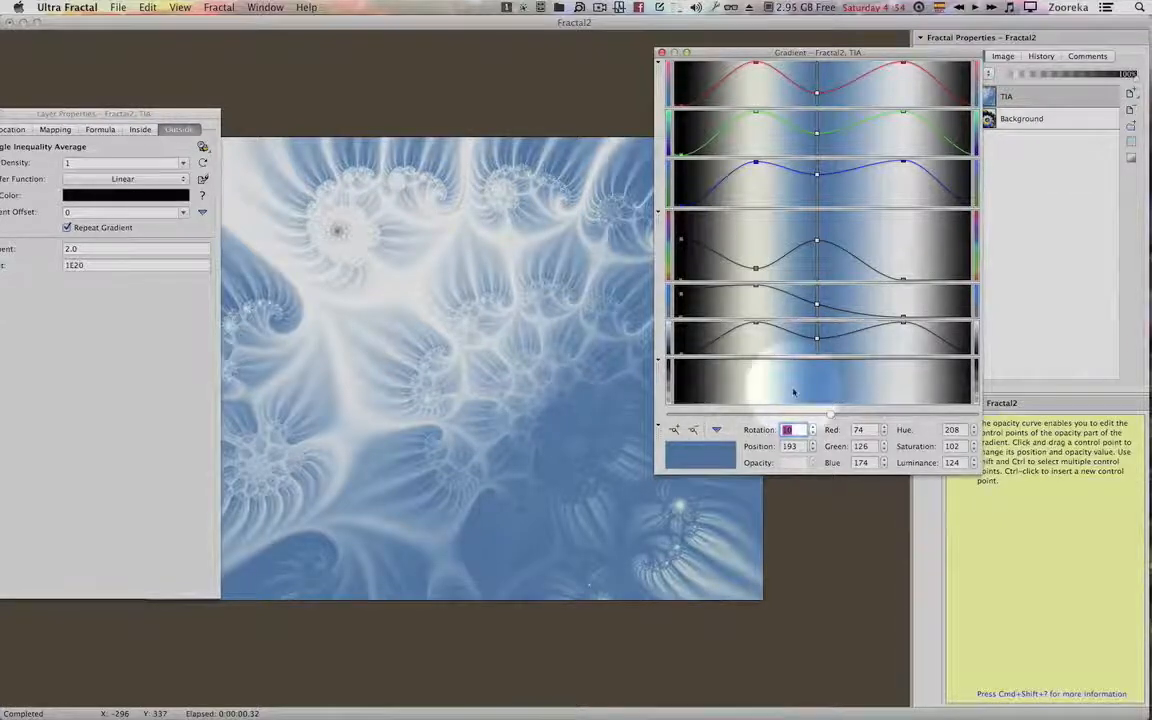
{"action": "right_click", "coordinate": [850, 383]}
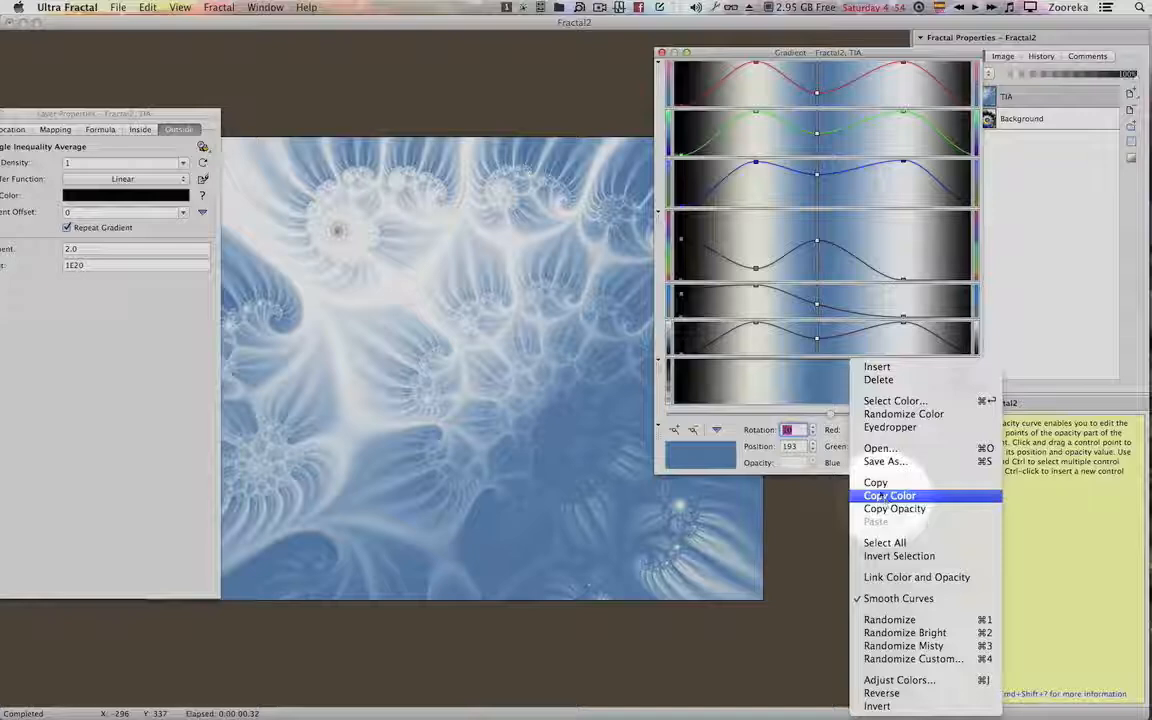
{"action": "left_click", "coordinate": [884, 576]}
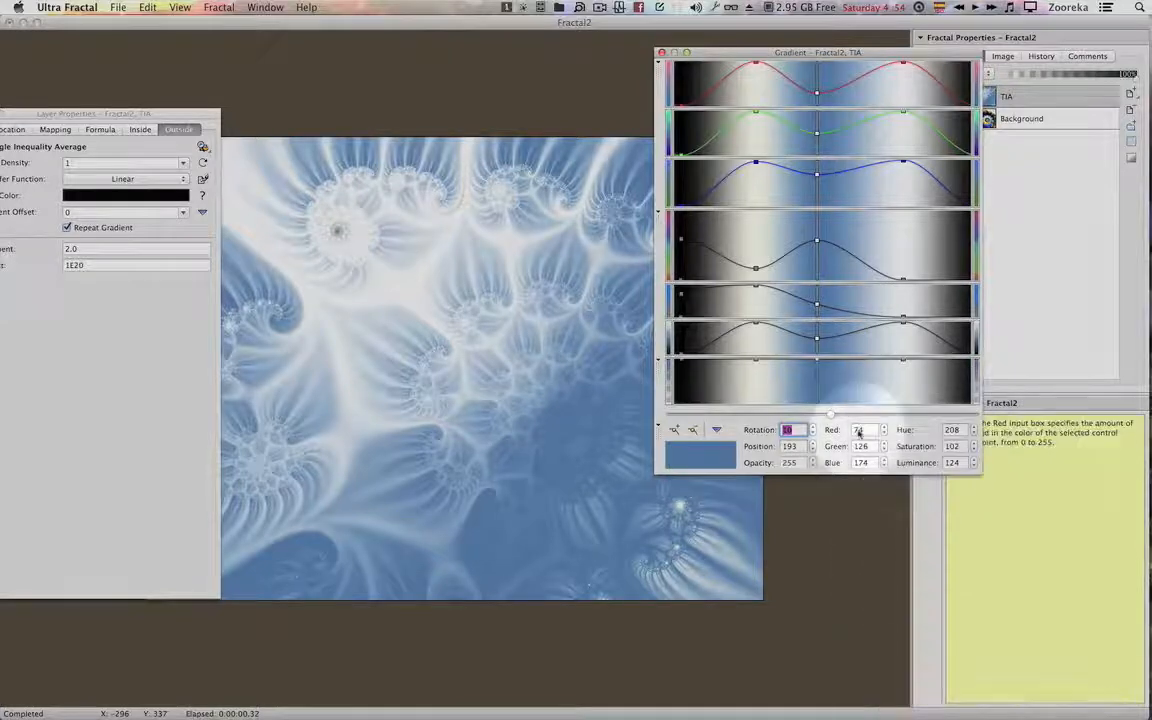
{"action": "left_click_drag", "start_coordinate": [816, 361], "coordinate": [846, 343]}
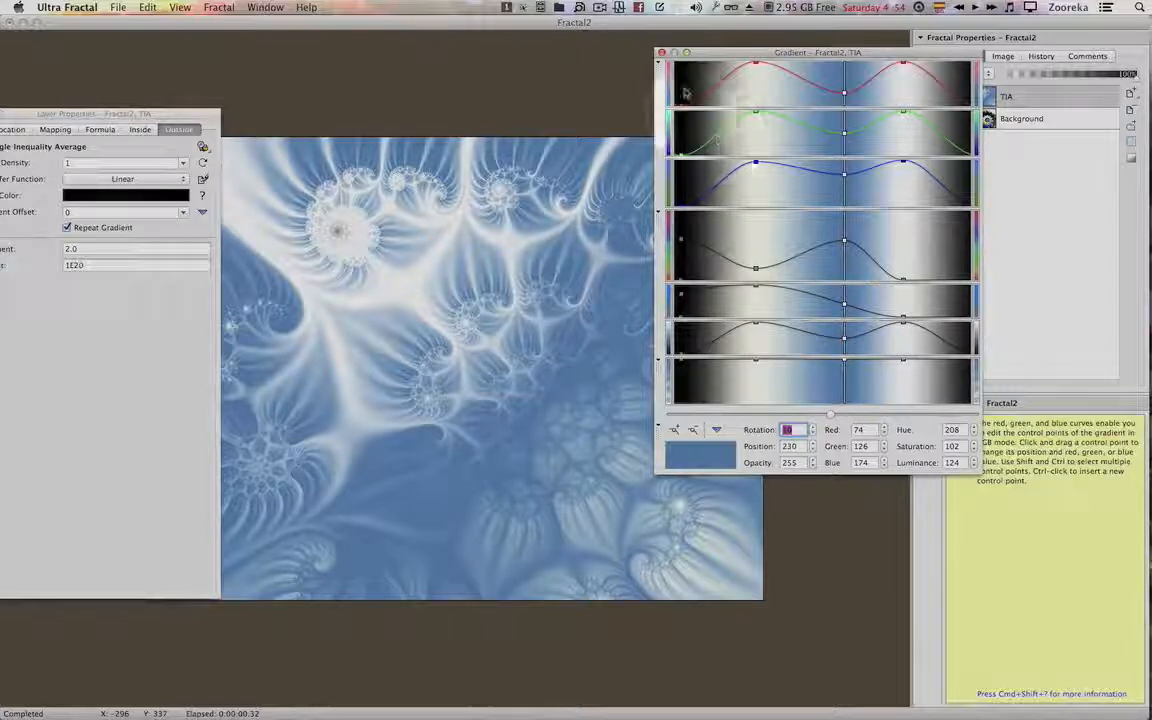
{"action": "left_click", "coordinate": [660, 52]}
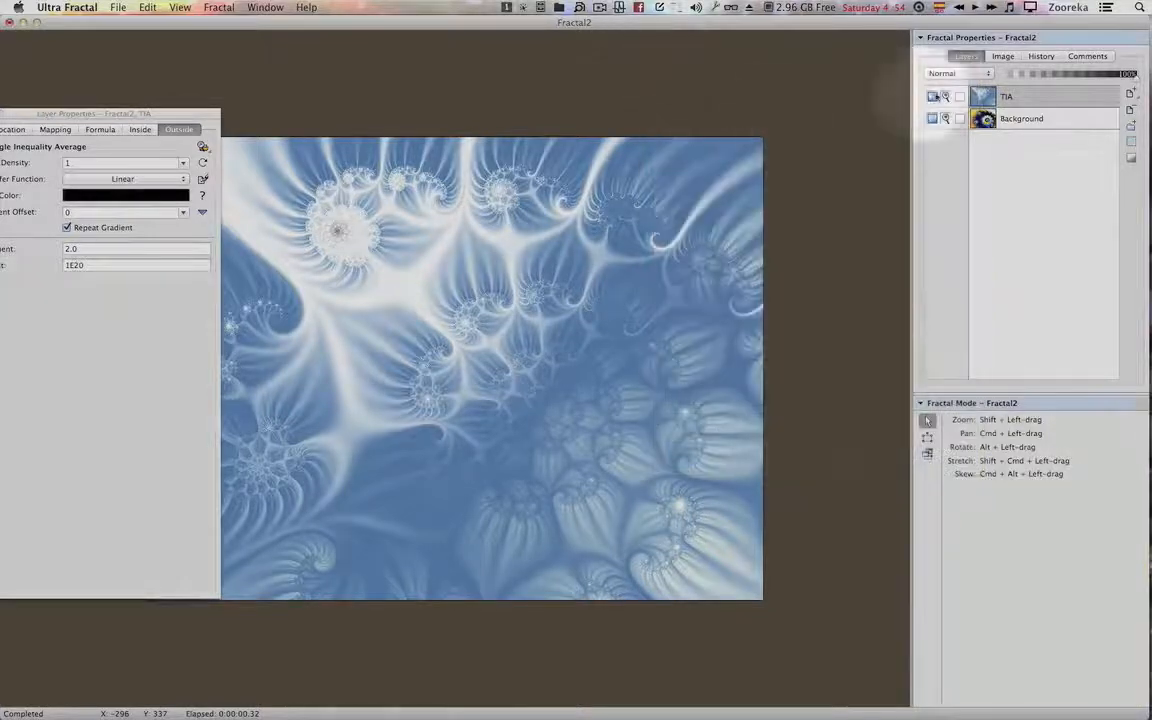
Duplicate the TIA layer, hide the copy, and select the original TIA layer.
{"action": "left_click", "coordinate": [1130, 94]}
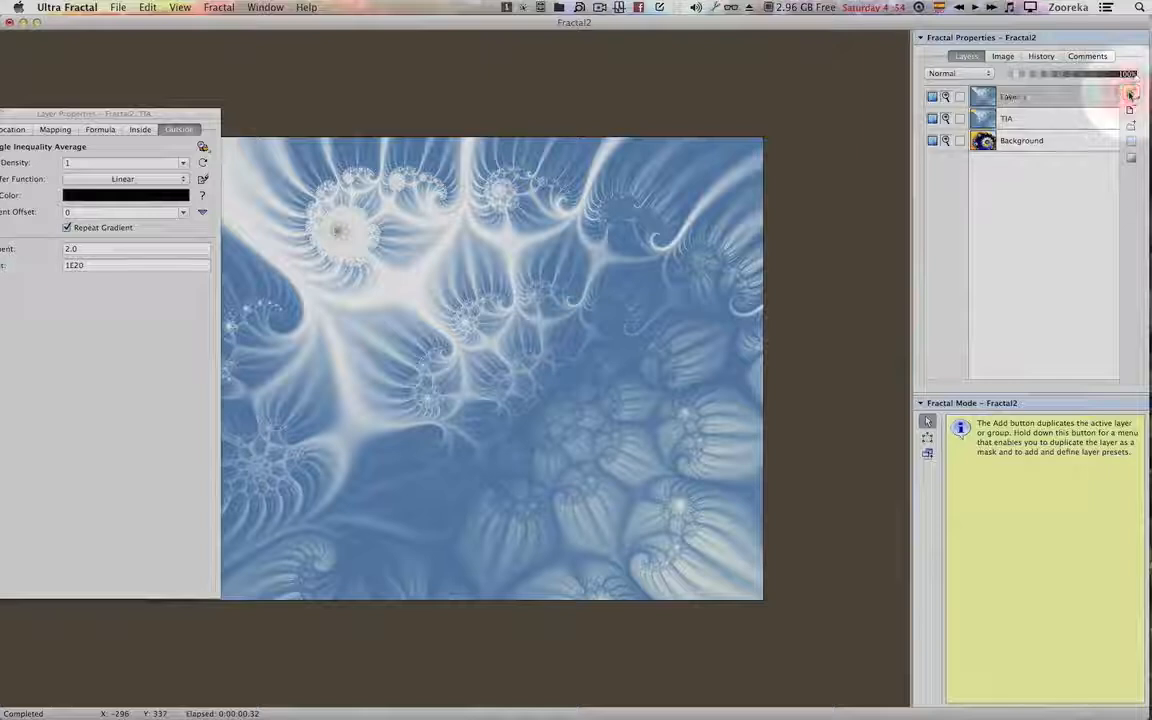
{"action": "left_click", "coordinate": [1008, 100]}
{"action": "left_click", "coordinate": [1010, 118]}
Try the Multiply, Screen and Overlay merge modes on the TIA layer over the Background.
{"action": "left_click", "coordinate": [950, 74]}
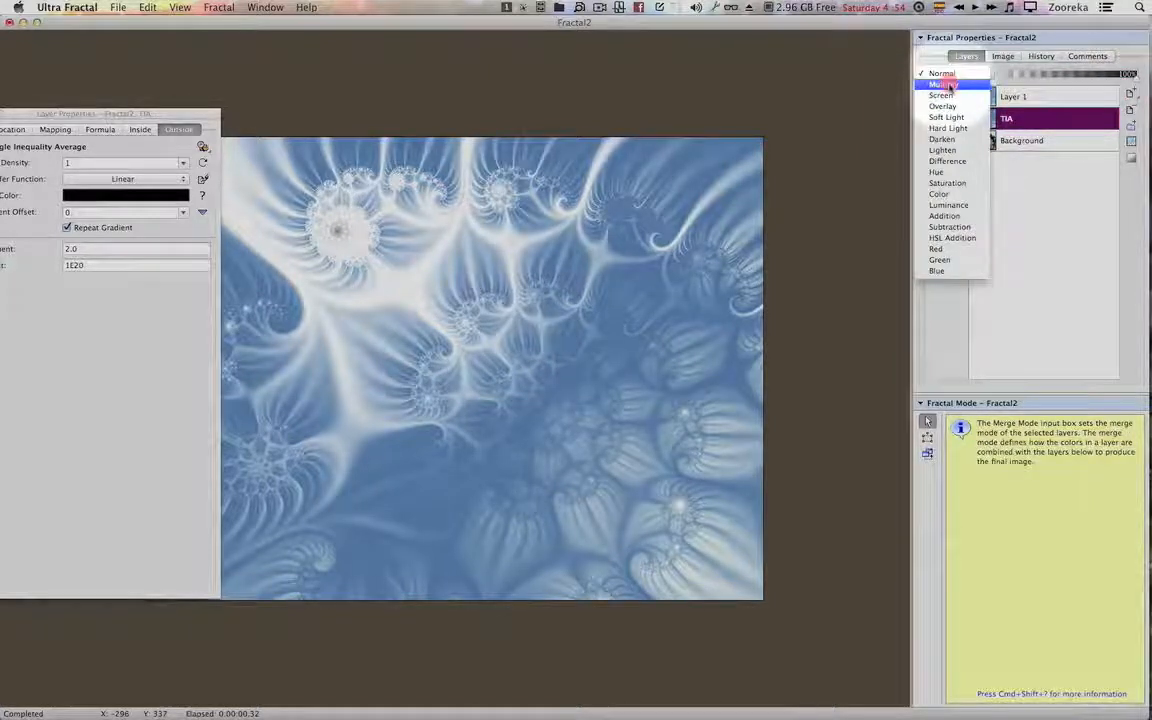
{"action": "left_click", "coordinate": [946, 84]}
{"action": "left_click", "coordinate": [950, 76]}
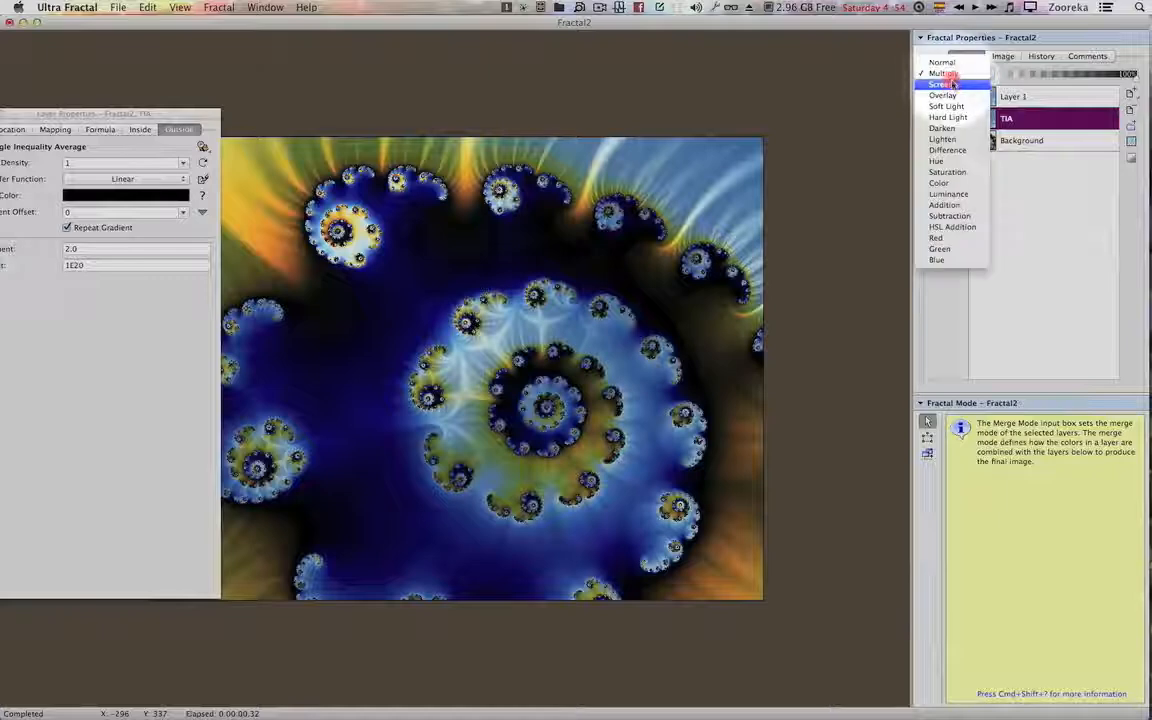
{"action": "left_click", "coordinate": [953, 85]}
{"action": "left_click", "coordinate": [951, 75]}
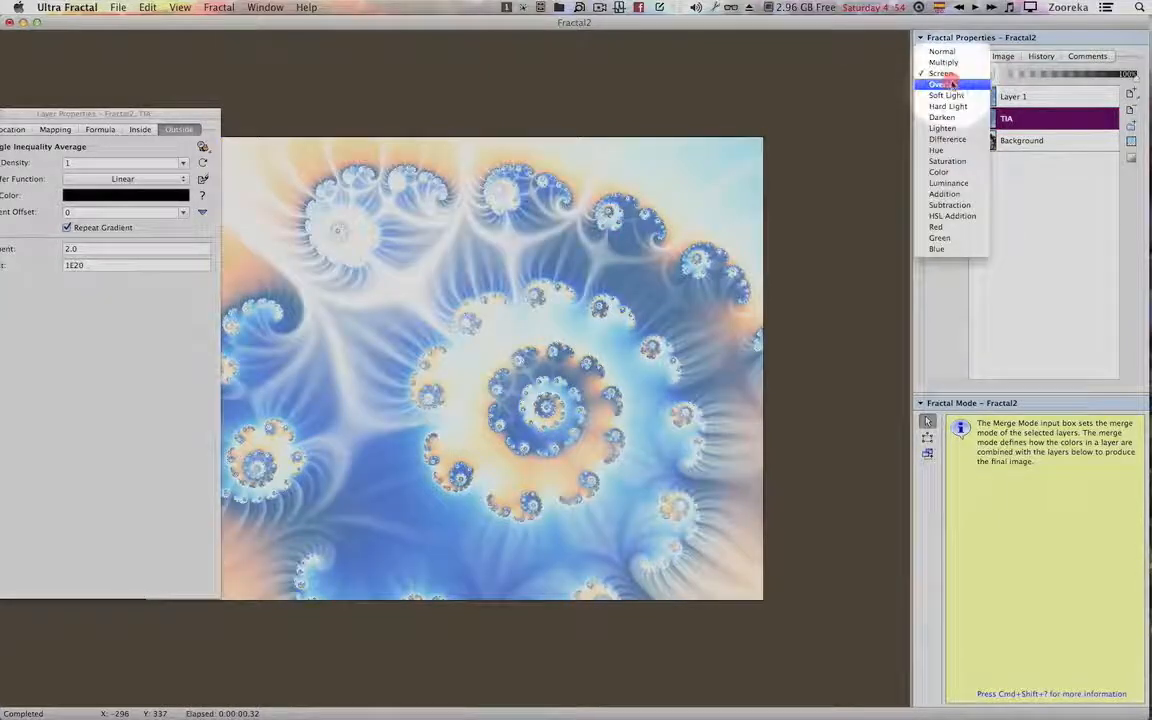
{"action": "left_click", "coordinate": [951, 85]}
Compare the Soft Light and Hard Light merge modes on the TIA layer and return it to Normal.
{"action": "left_click", "coordinate": [950, 75]}
{"action": "left_click", "coordinate": [950, 85]}
{"action": "left_click", "coordinate": [950, 75]}
{"action": "left_click", "coordinate": [950, 85]}
{"action": "left_click", "coordinate": [948, 75]}
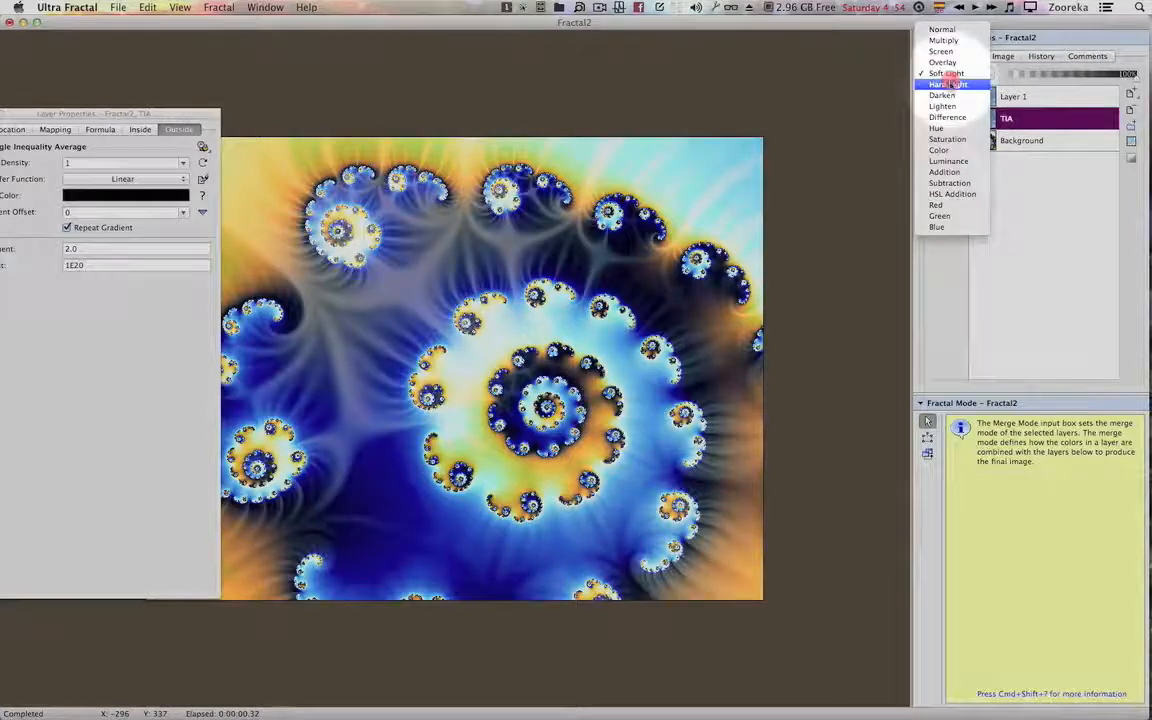
{"action": "left_click", "coordinate": [948, 85]}
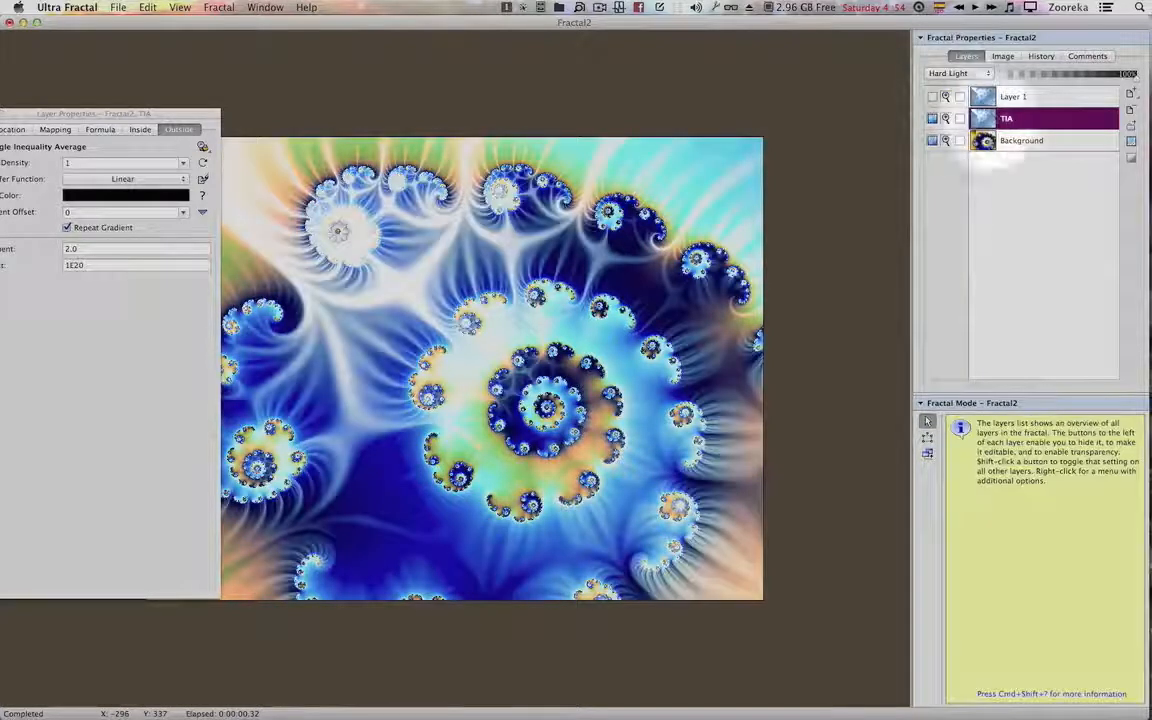
{"action": "left_click", "coordinate": [951, 73]}
{"action": "left_click", "coordinate": [945, 18]}
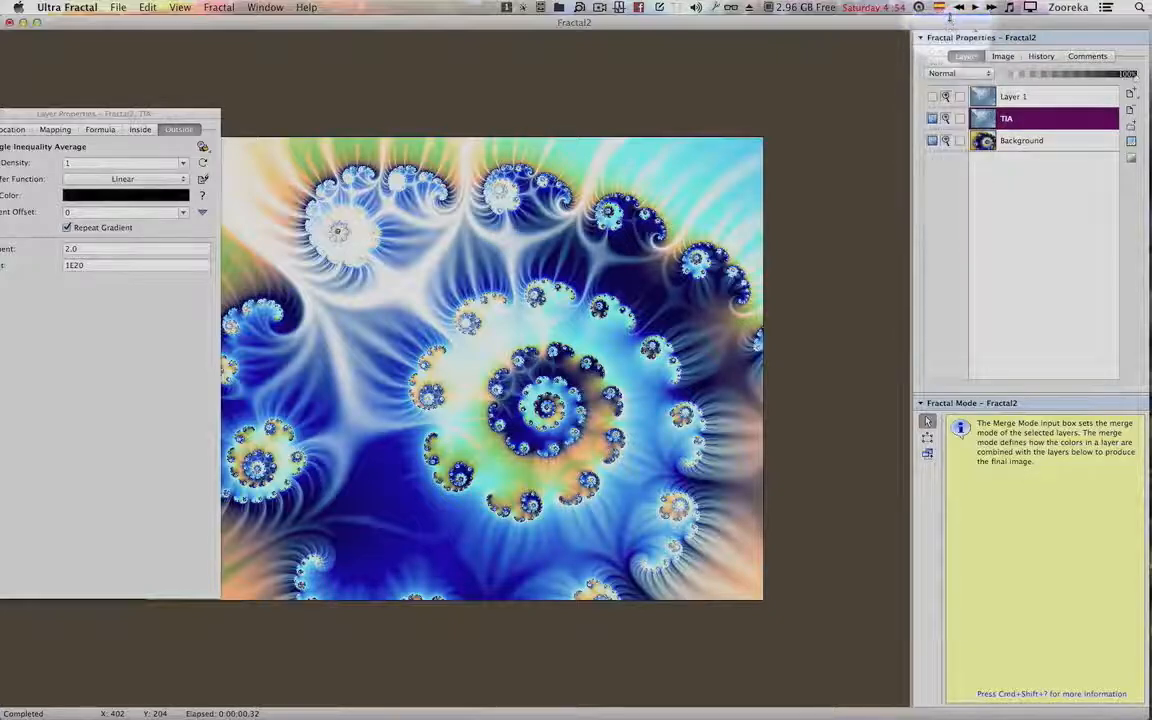
Show Layer 1 again, select it, and open the browser for its outside coloring algorithm.
{"action": "left_click", "coordinate": [932, 96]}
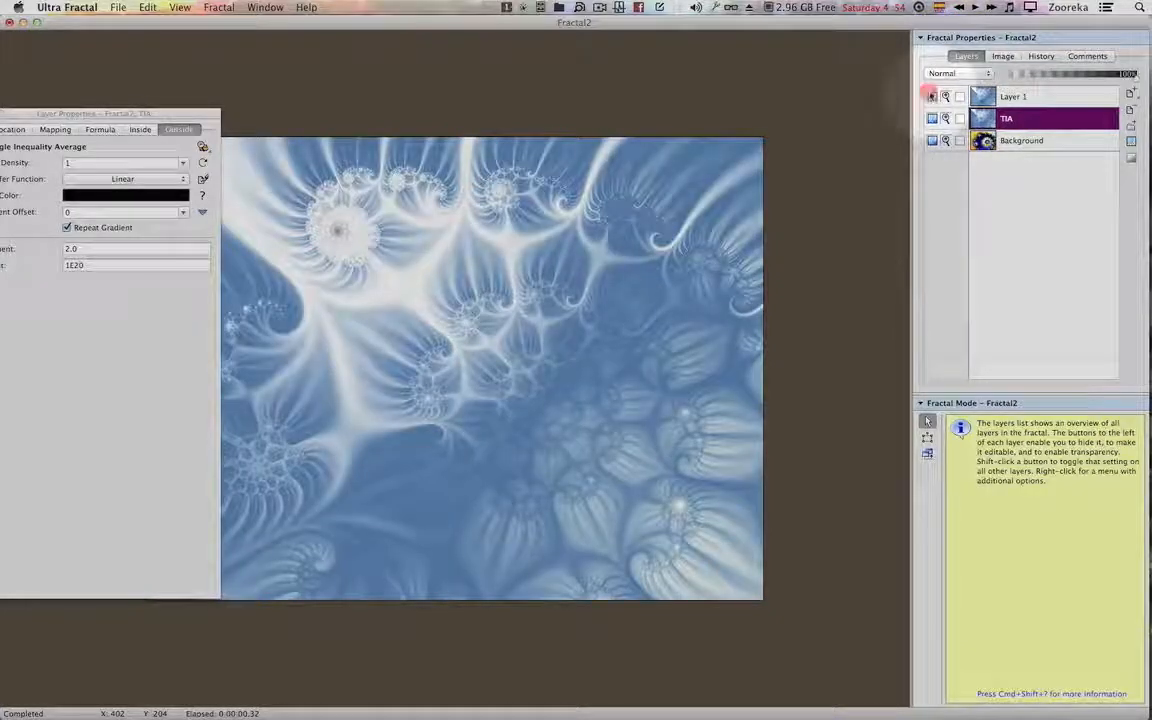
{"action": "left_click", "coordinate": [1010, 97]}
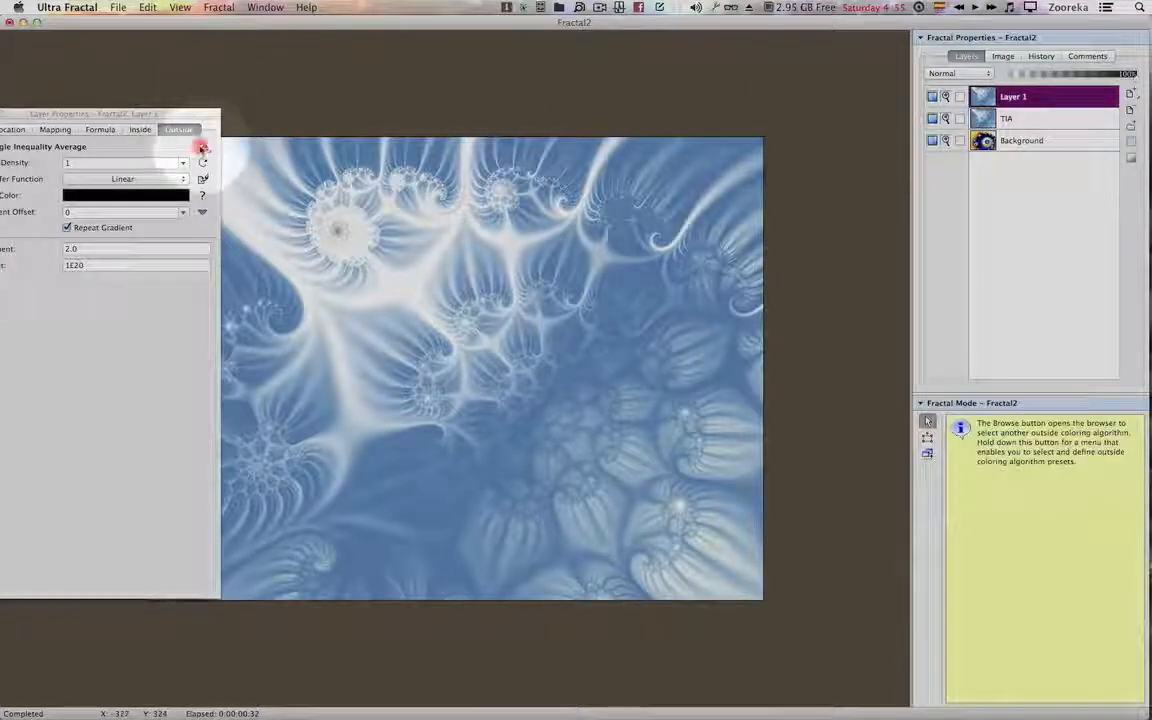
{"action": "left_click", "coordinate": [202, 147]}
{"action": "left_click", "coordinate": [204, 147]}
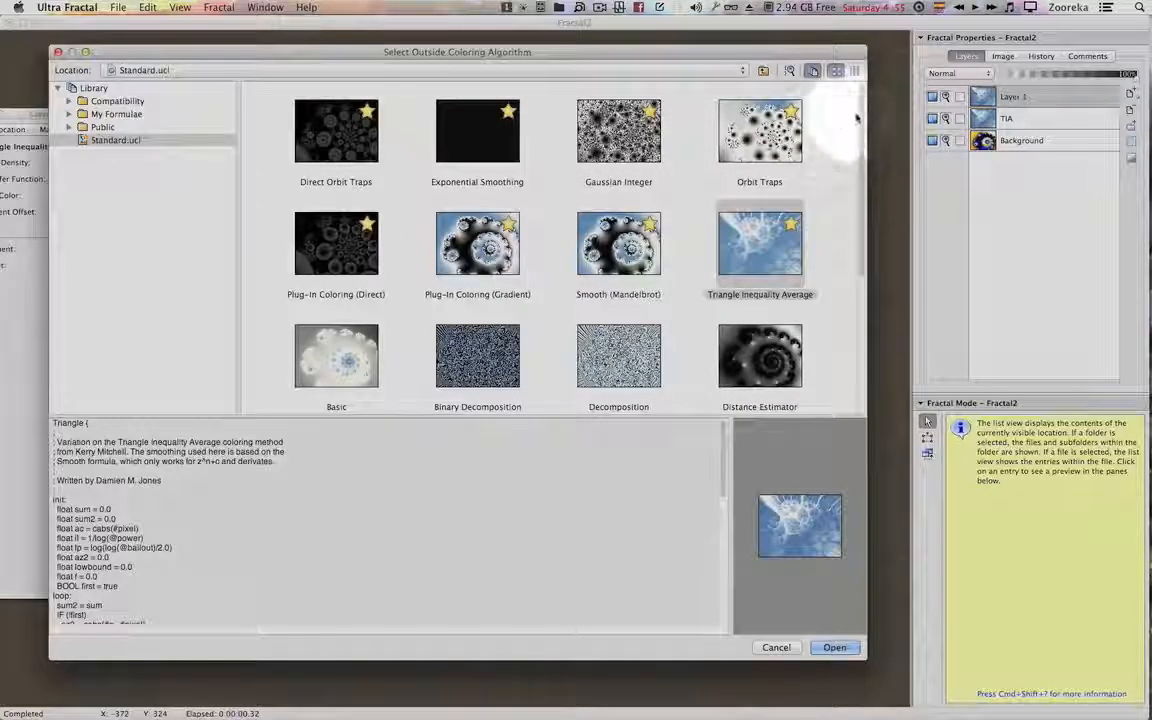
Browse the coloring library folders and apply Outside Options from Compatibility's Fractint.ucl to Layer 1.
{"action": "left_click_drag", "start_coordinate": [859, 118], "coordinate": [877, 267]}
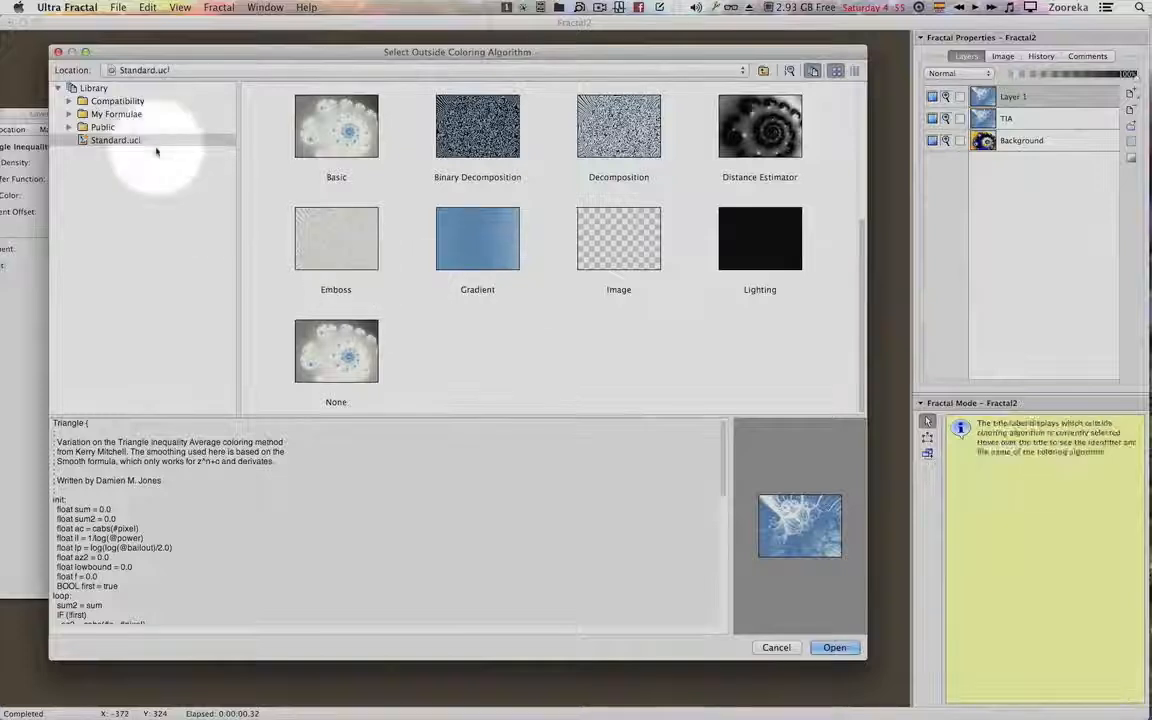
{"action": "left_click", "coordinate": [69, 101]}
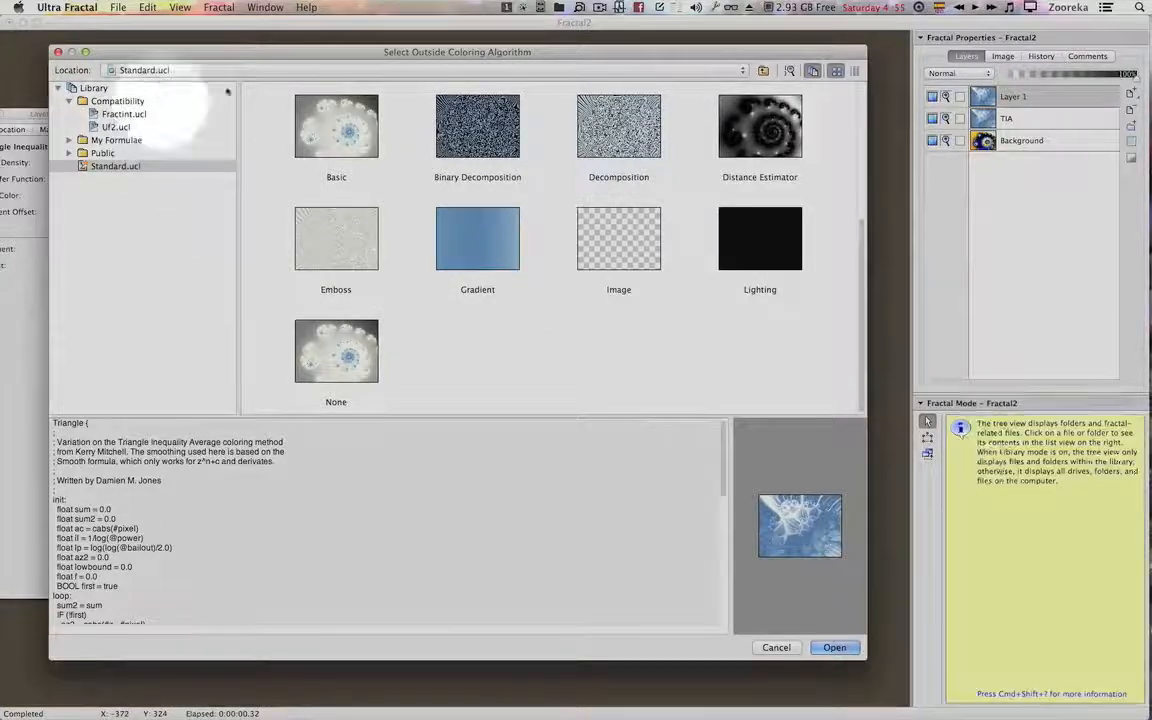
{"action": "left_click", "coordinate": [70, 153]}
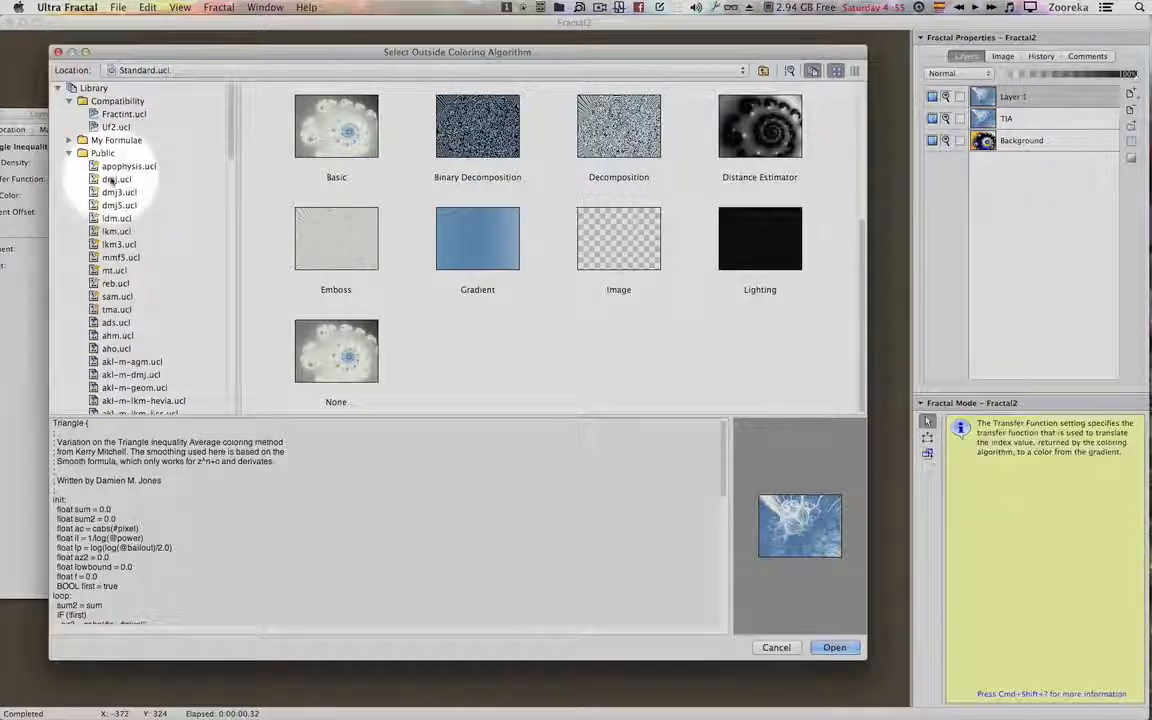
{"action": "left_click", "coordinate": [69, 101]}
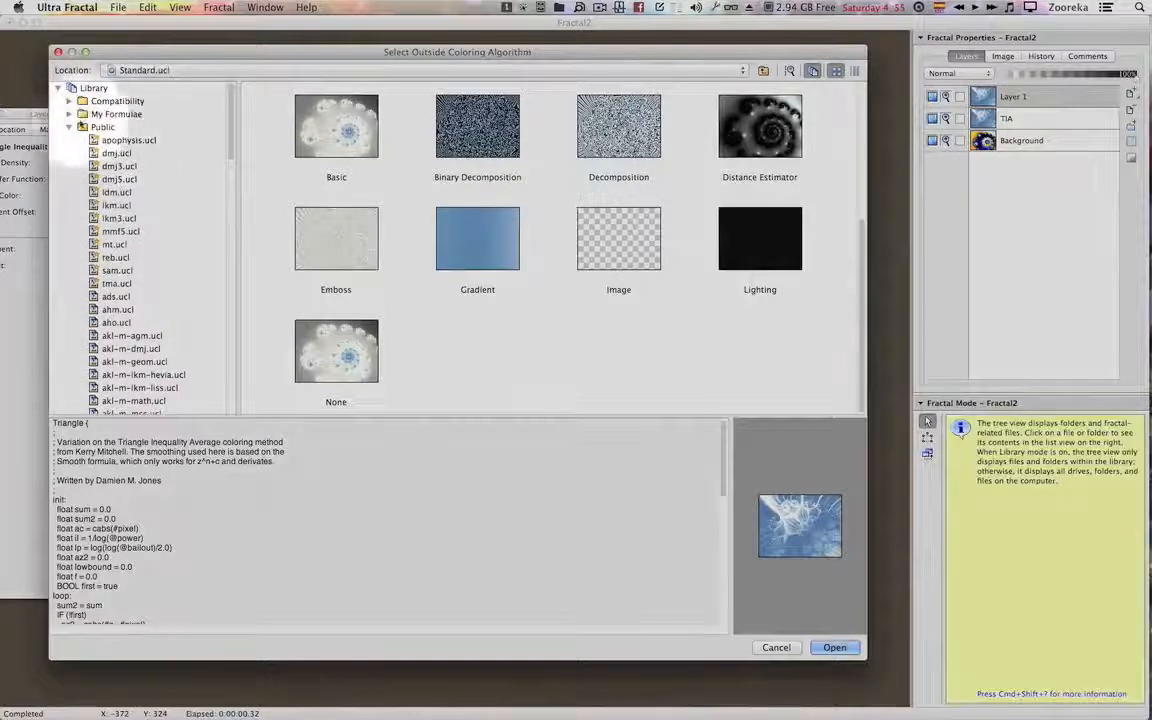
{"action": "left_click", "coordinate": [69, 101]}
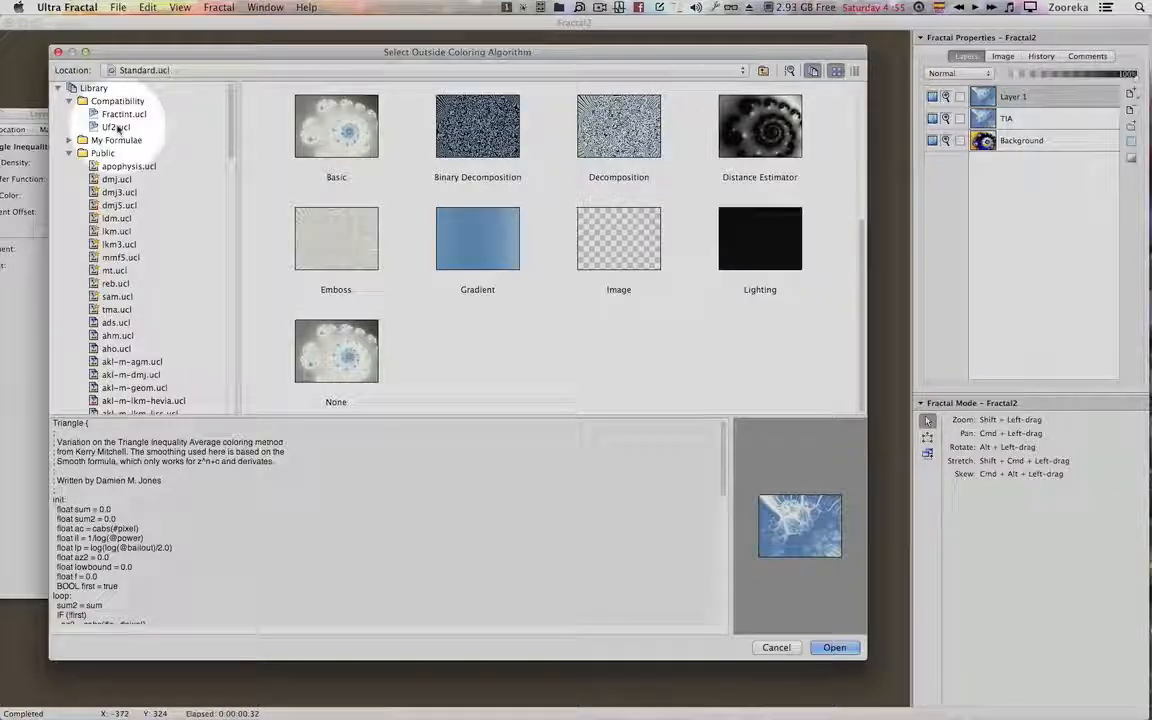
{"action": "mouse_move", "coordinate": [84, 108]}
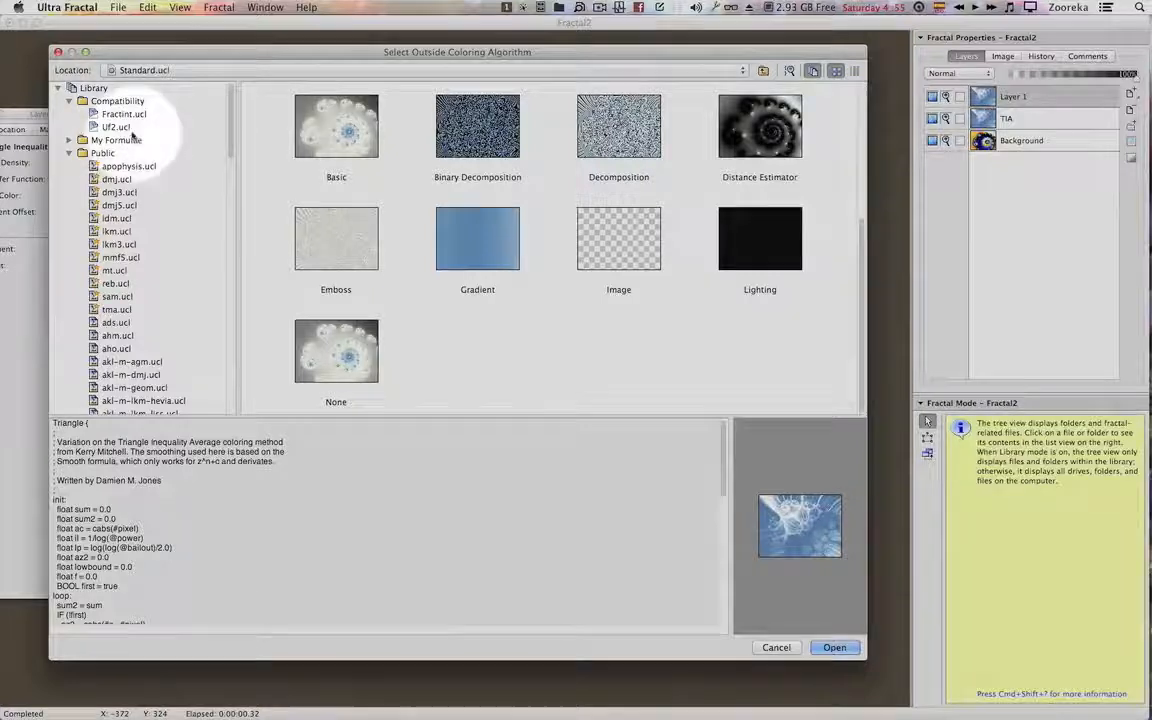
{"action": "left_click", "coordinate": [143, 114]}
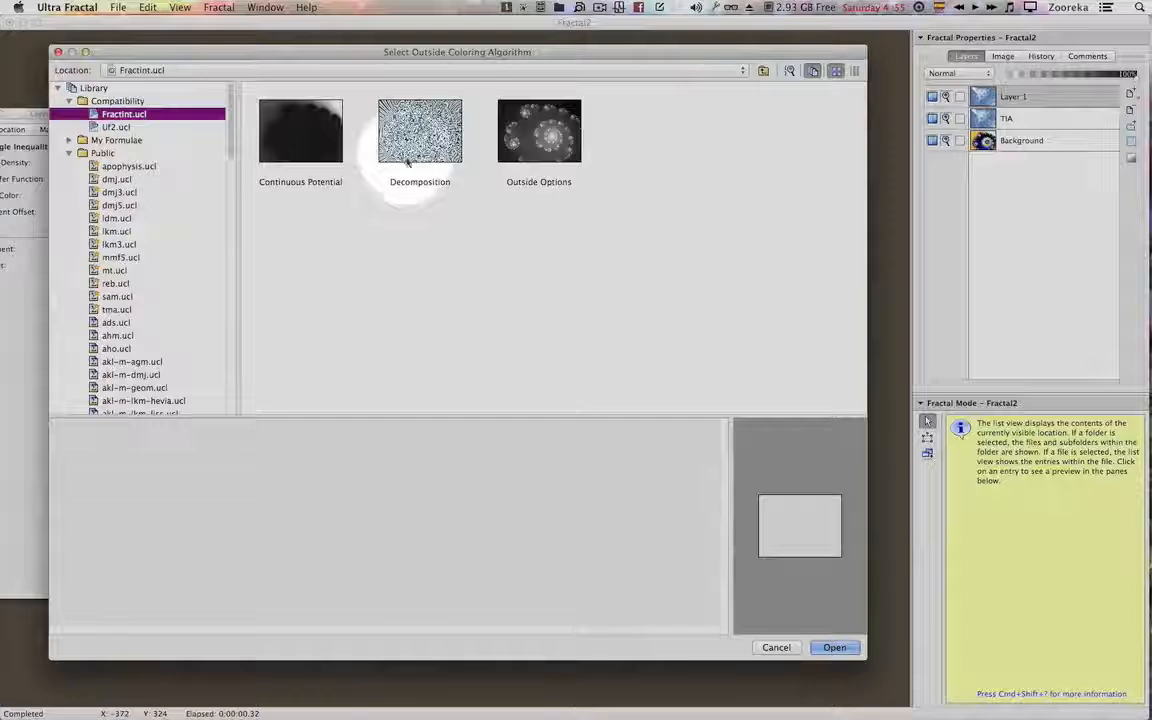
{"action": "double_click", "coordinate": [542, 145]}
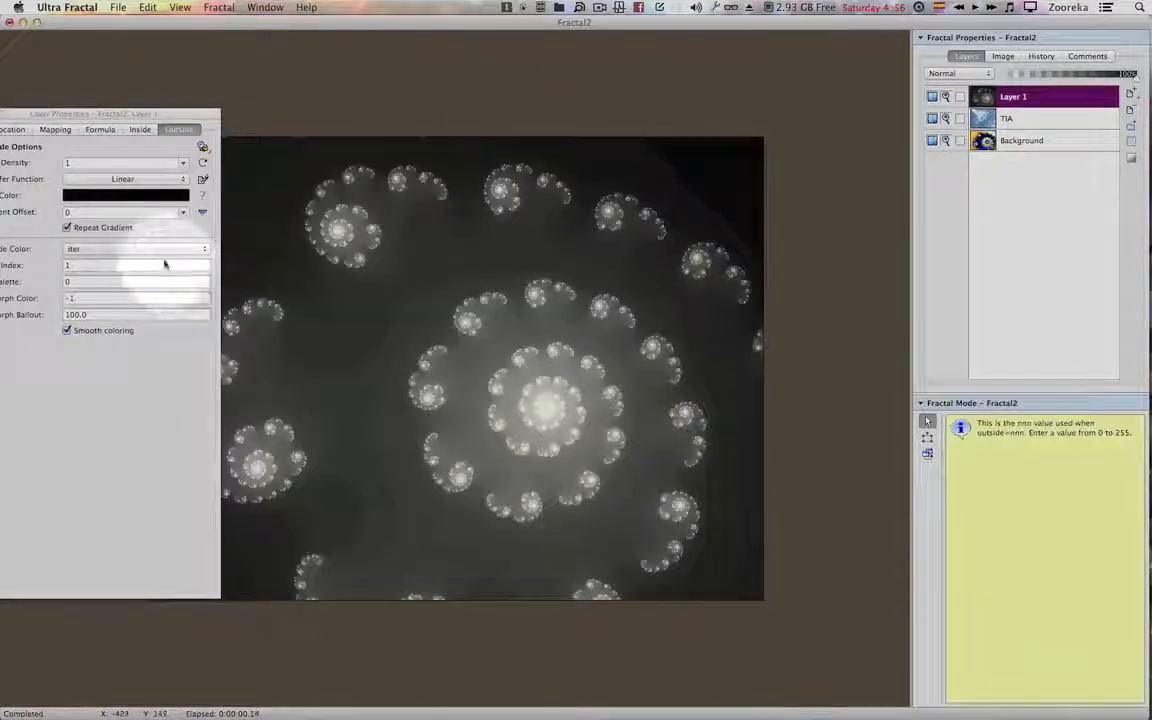
Try the real and imag outside color options for Layer 1's Outside Options coloring.
{"action": "left_click", "coordinate": [160, 249]}
{"action": "left_click", "coordinate": [161, 255]}
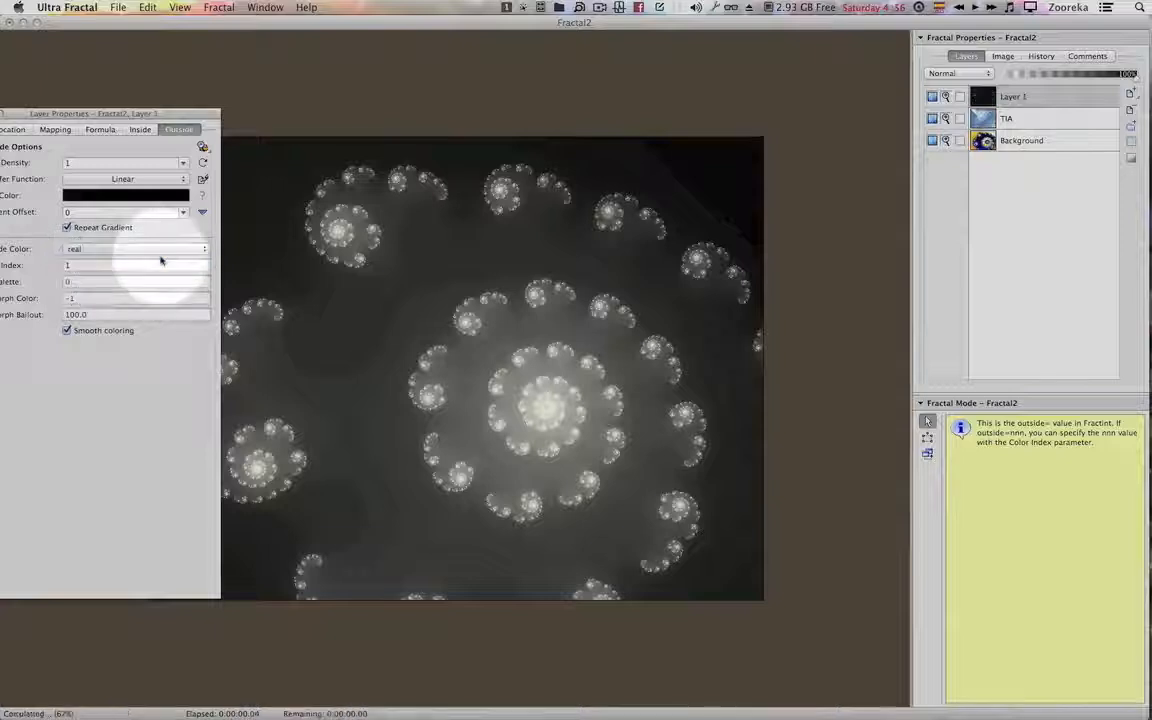
{"action": "left_click", "coordinate": [160, 251]}
{"action": "left_click", "coordinate": [160, 257]}
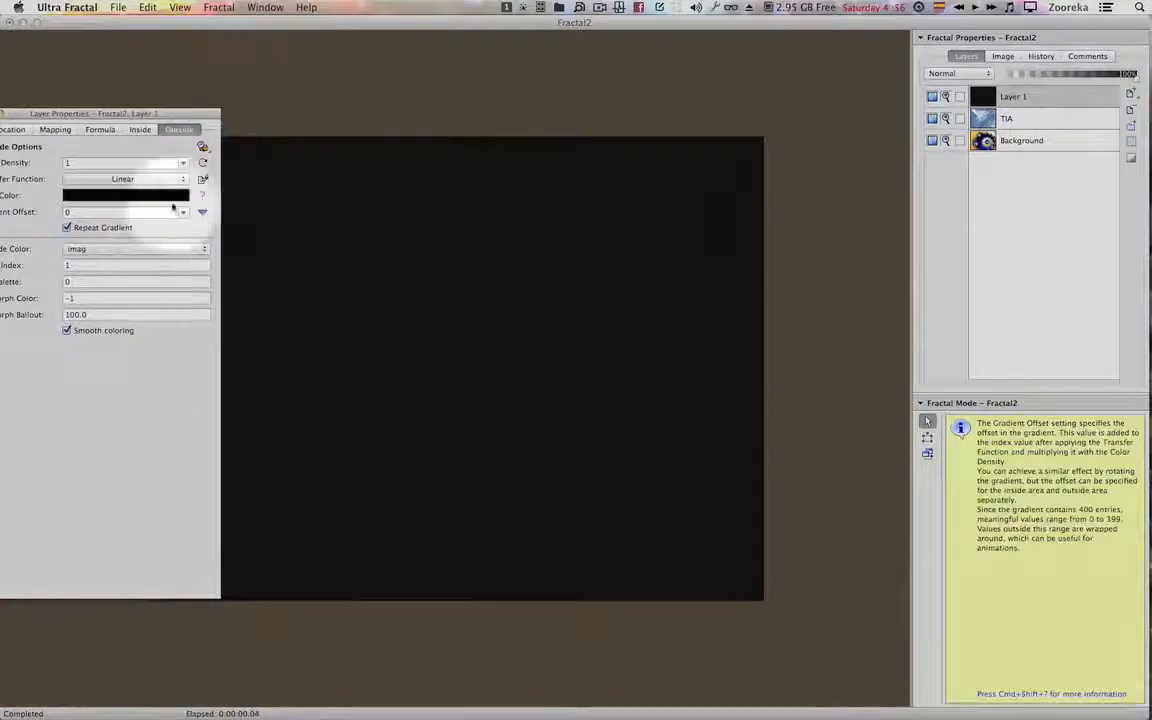
Replace Layer 1's outside coloring with Harlequin II from tma.ucl in the My Formulae folder.
{"action": "left_click", "coordinate": [202, 147]}
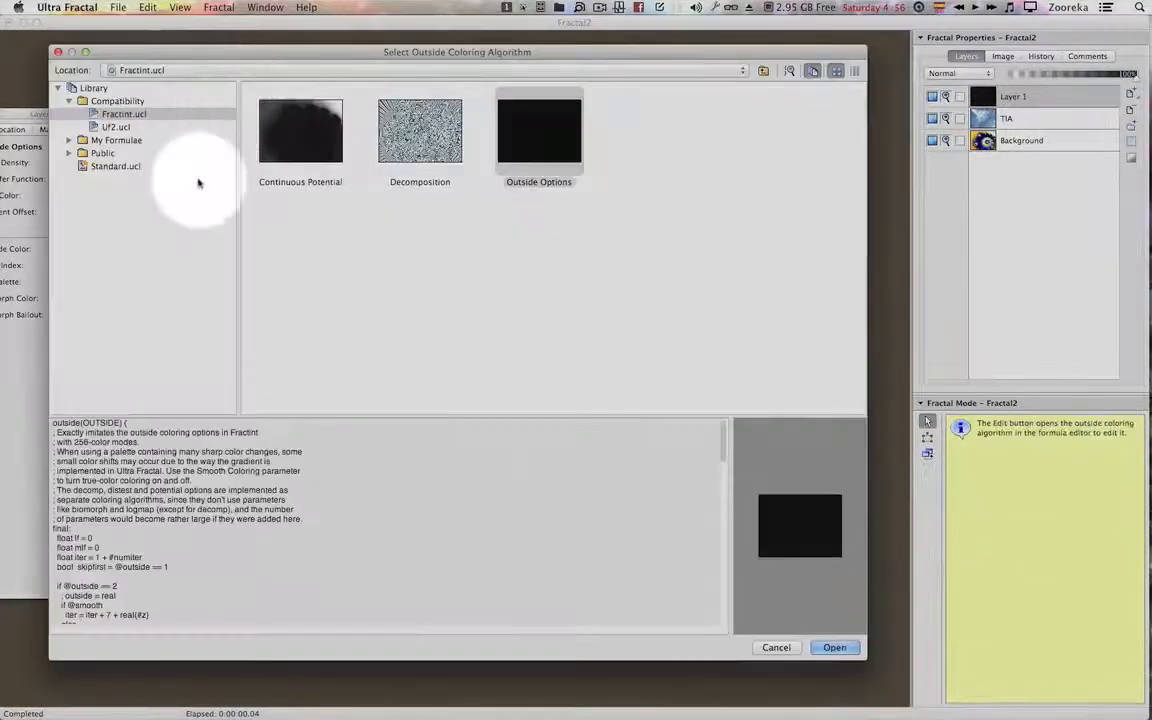
{"action": "left_click", "coordinate": [69, 101]}
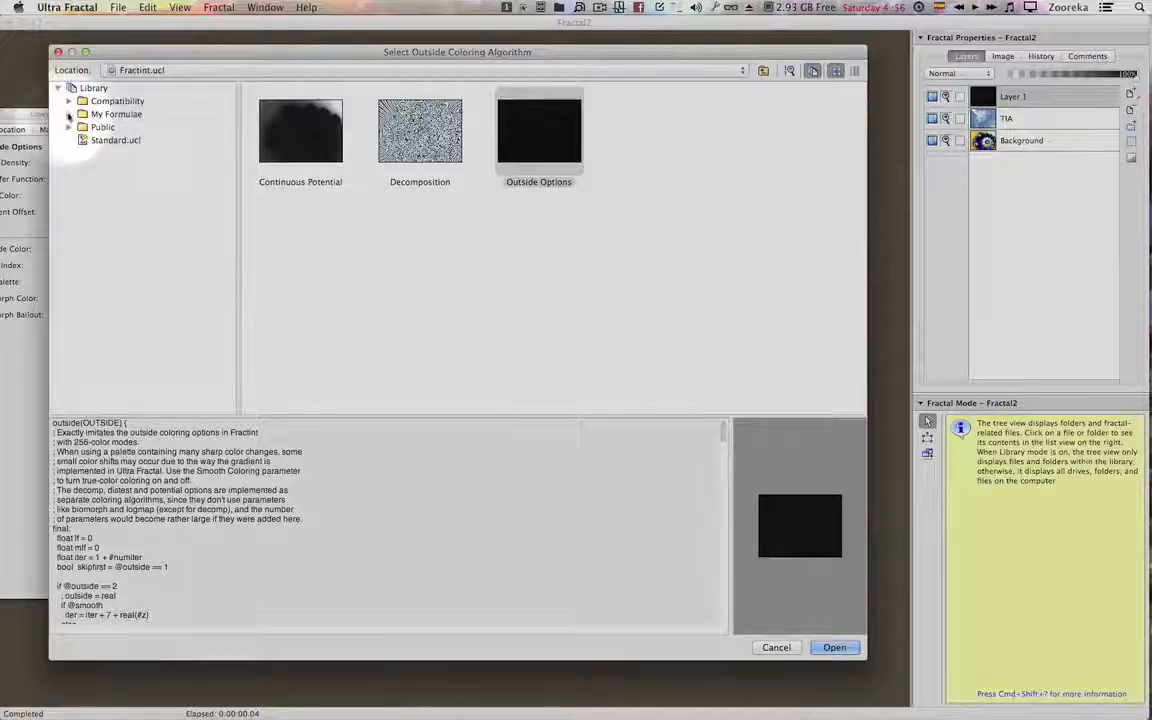
{"action": "left_click", "coordinate": [69, 114]}
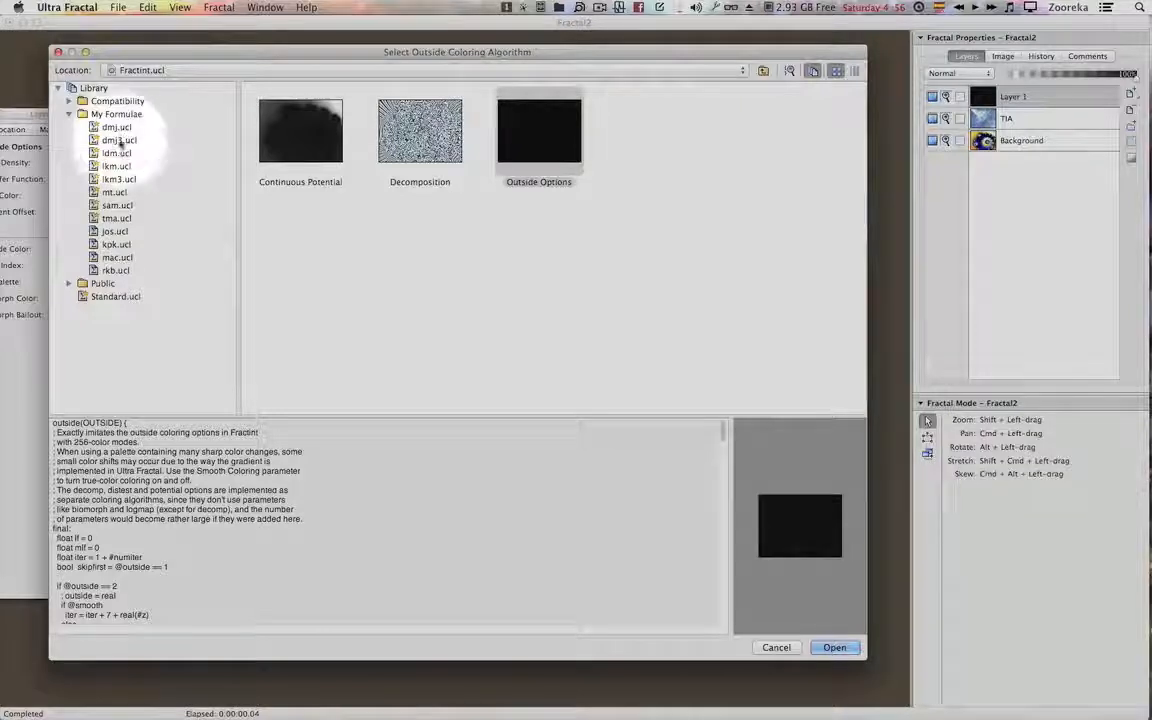
{"action": "left_click", "coordinate": [116, 218]}
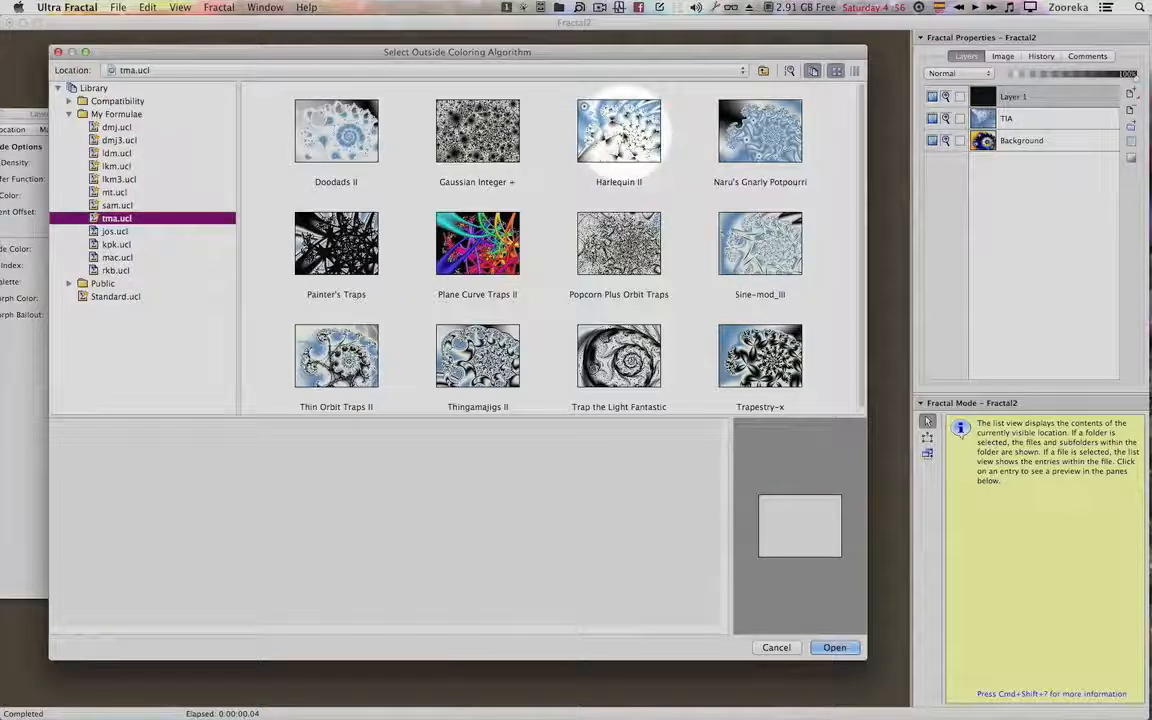
{"action": "double_click", "coordinate": [618, 130]}
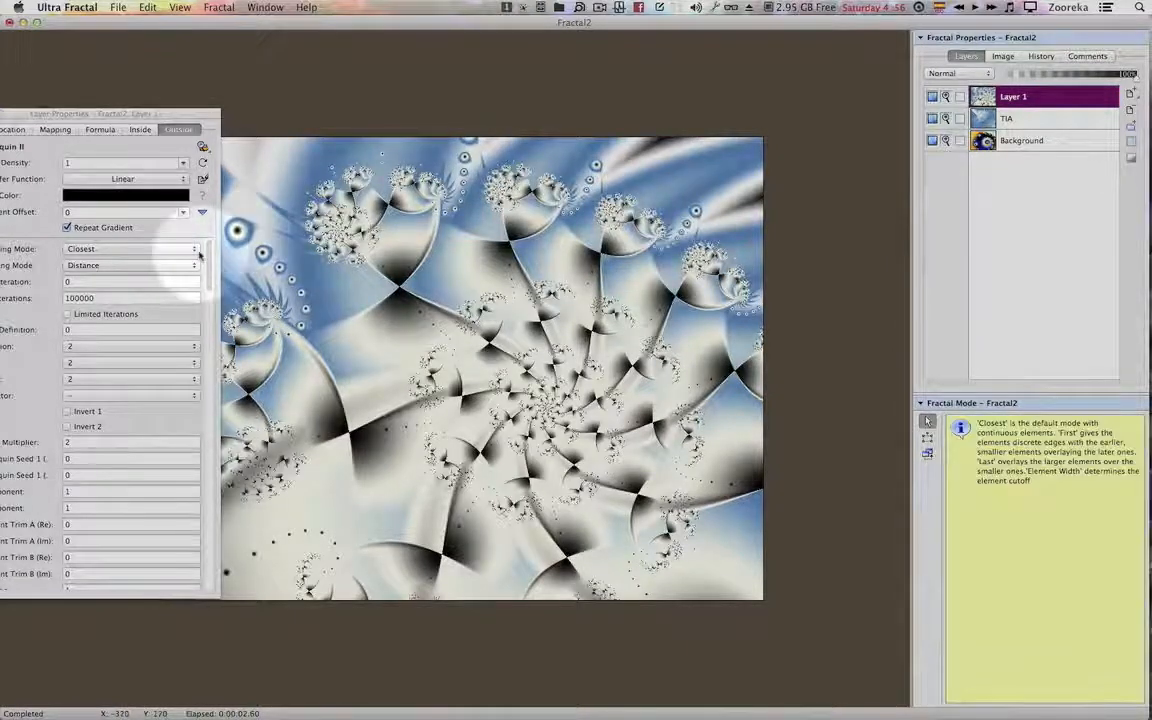
Try the First and Last trapping modes for Layer 1's Harlequin II coloring.
{"action": "left_click", "coordinate": [152, 248]}
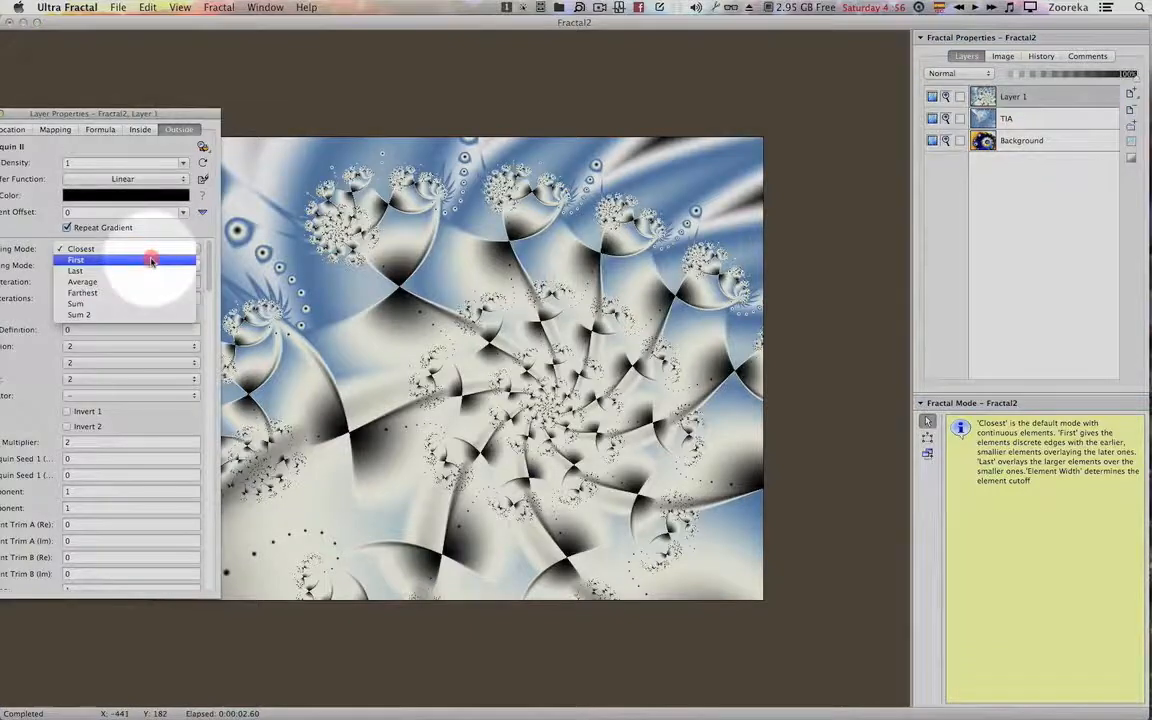
{"action": "left_click", "coordinate": [150, 260]}
{"action": "left_click_drag", "start_coordinate": [149, 114], "coordinate": [180, 112]}
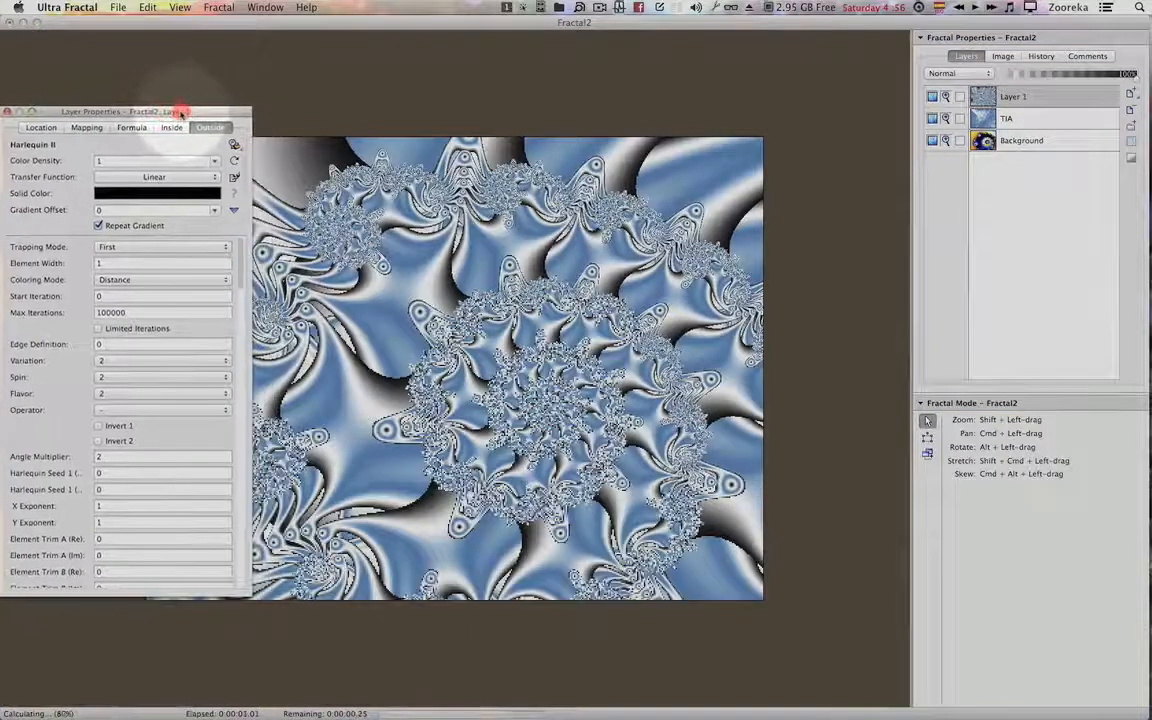
{"action": "left_click", "coordinate": [140, 248]}
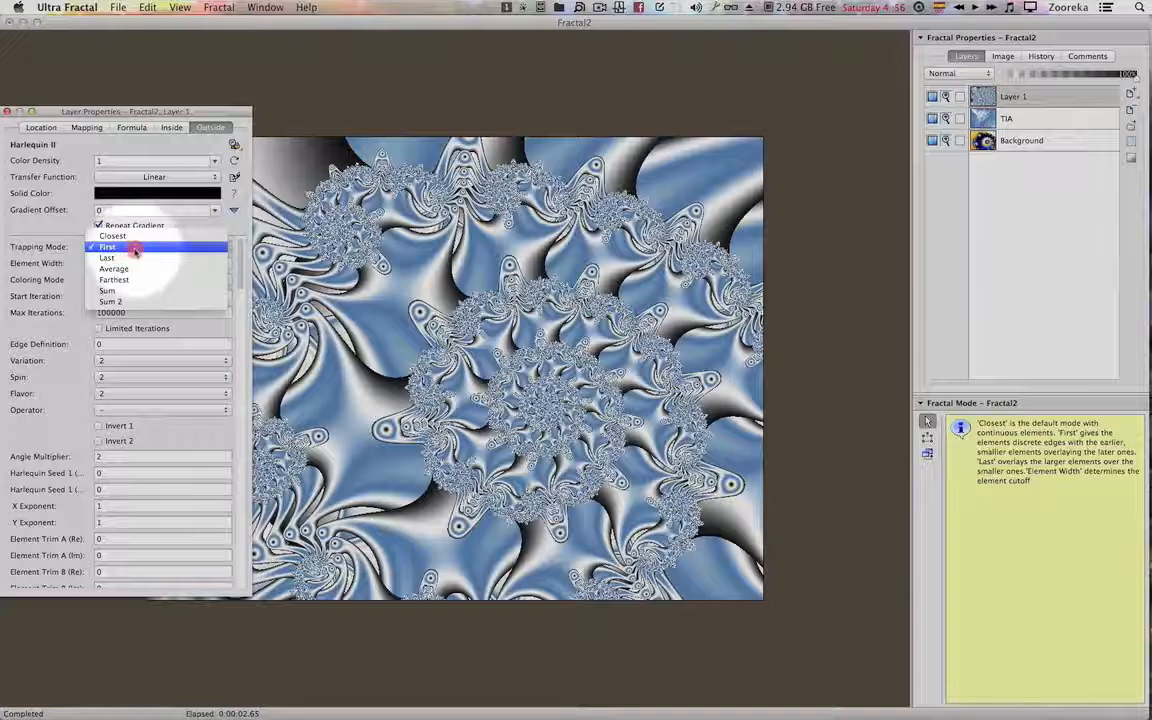
{"action": "left_click", "coordinate": [136, 257]}
Set Layer 1's Harlequin II trapping mode to Average with average flavor 2.
{"action": "left_click", "coordinate": [134, 247]}
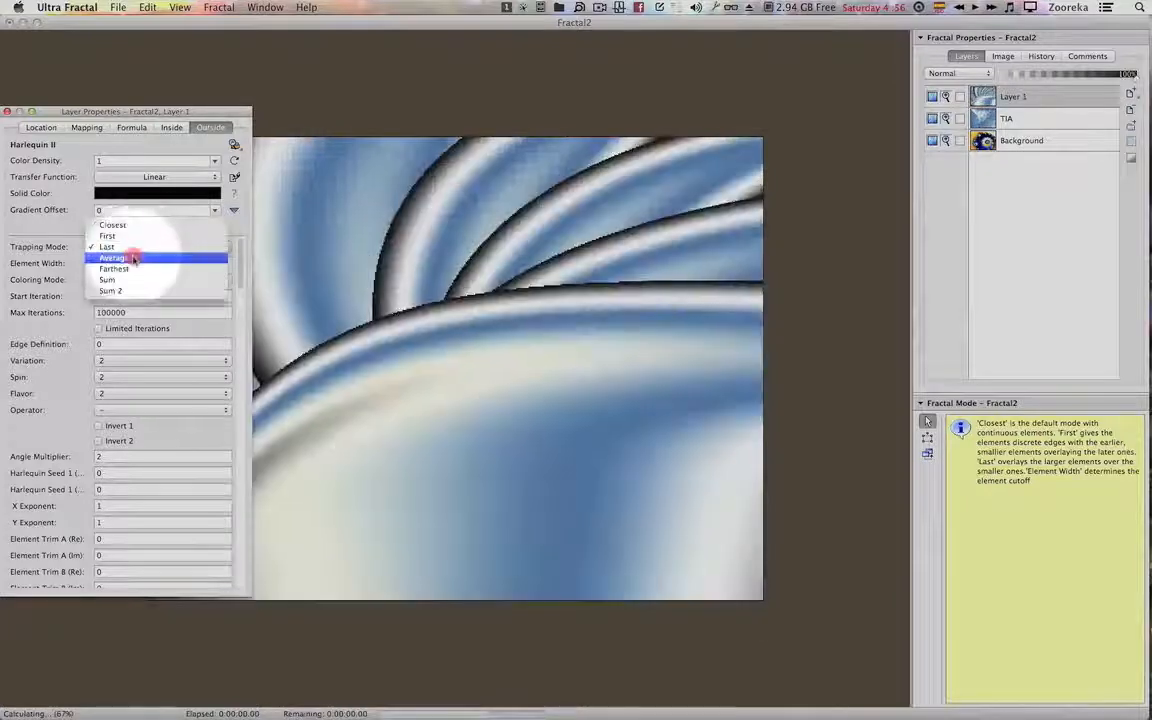
{"action": "left_click", "coordinate": [132, 259]}
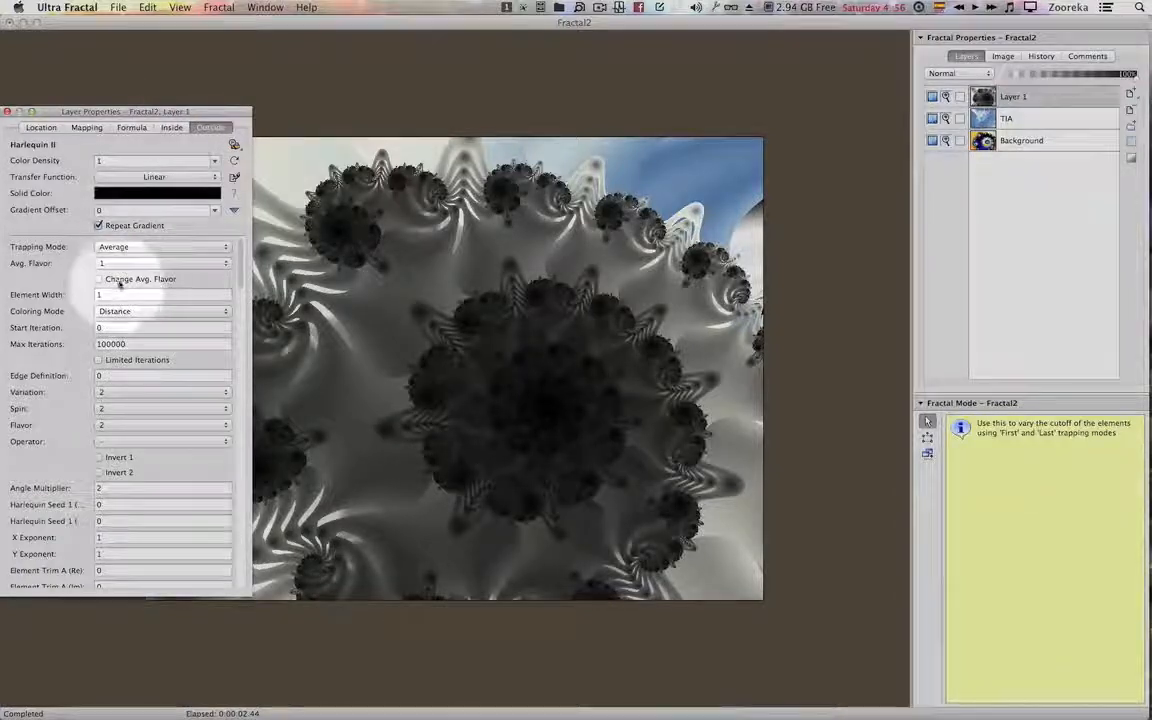
{"action": "left_click", "coordinate": [133, 264]}
{"action": "left_click", "coordinate": [131, 270]}
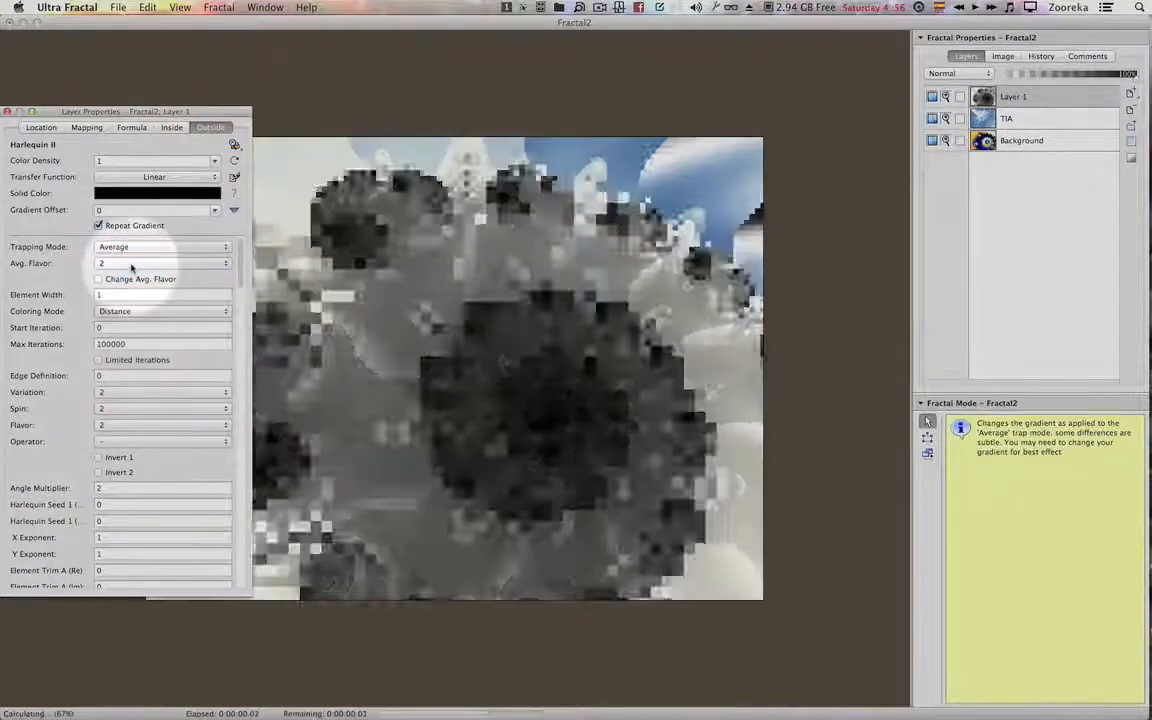
{"action": "left_click_drag", "start_coordinate": [172, 112], "coordinate": [84, 112]}
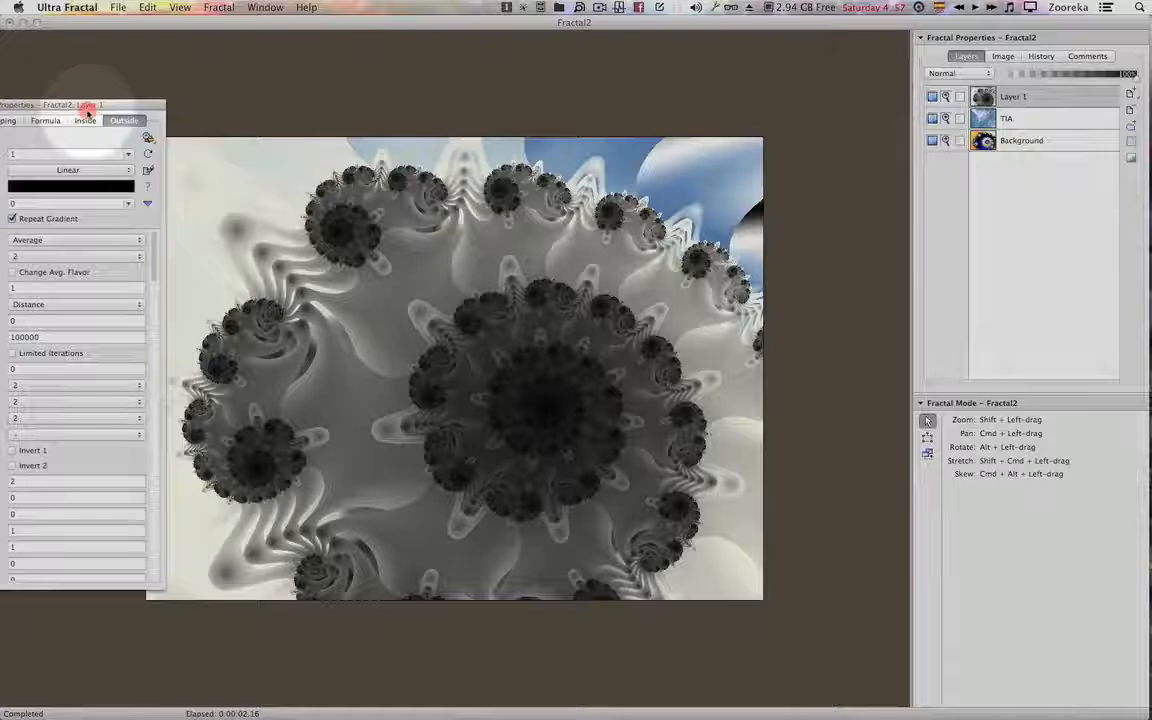
Compare the Screen and Soft Light merge modes on Layer 1, and settle on Hard Light.
{"action": "left_click", "coordinate": [958, 73]}
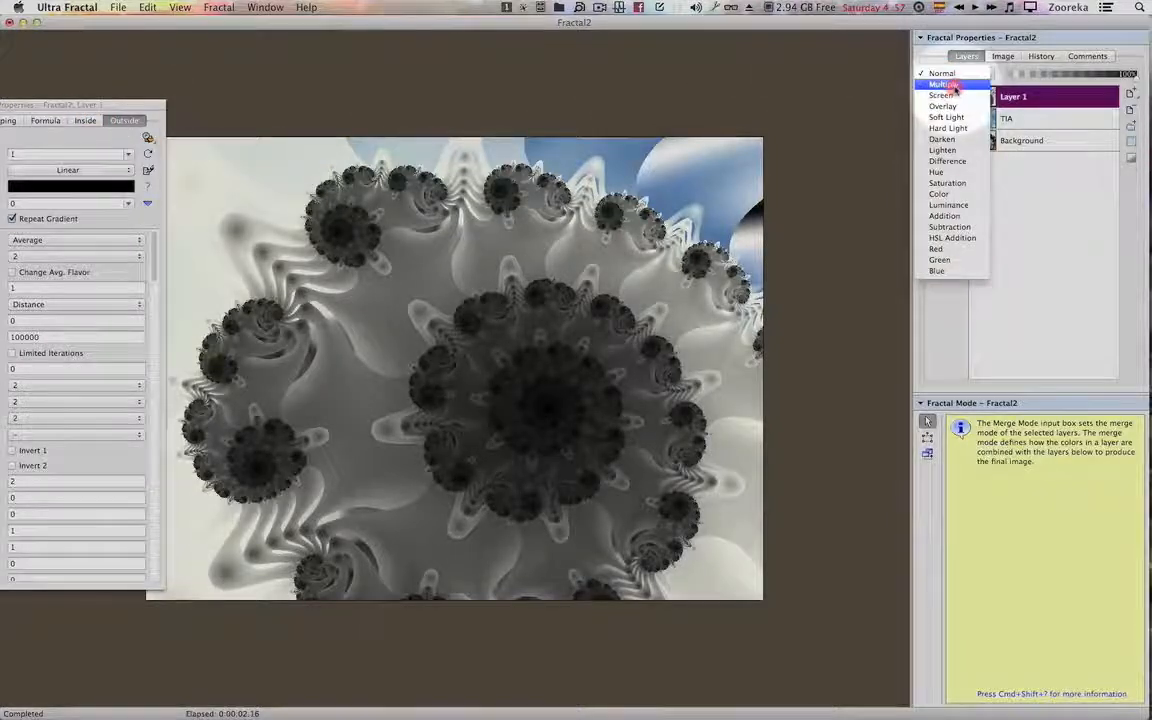
{"action": "left_click", "coordinate": [950, 95]}
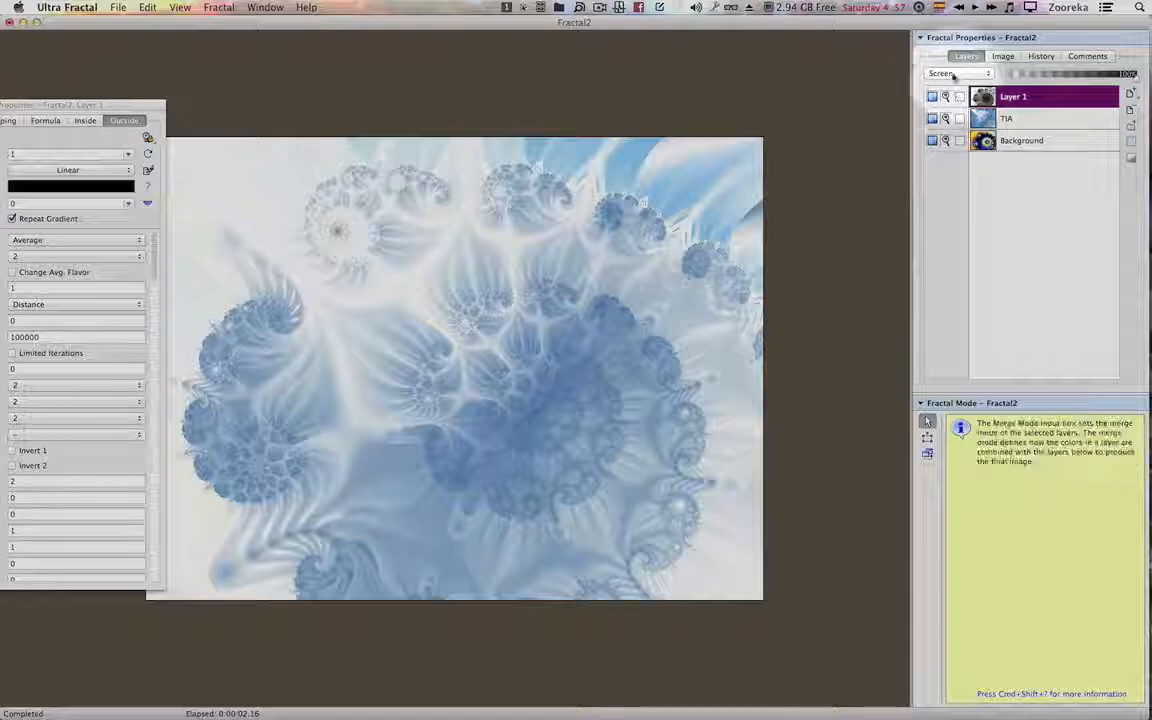
{"action": "left_click", "coordinate": [932, 96]}
{"action": "left_click", "coordinate": [932, 96]}
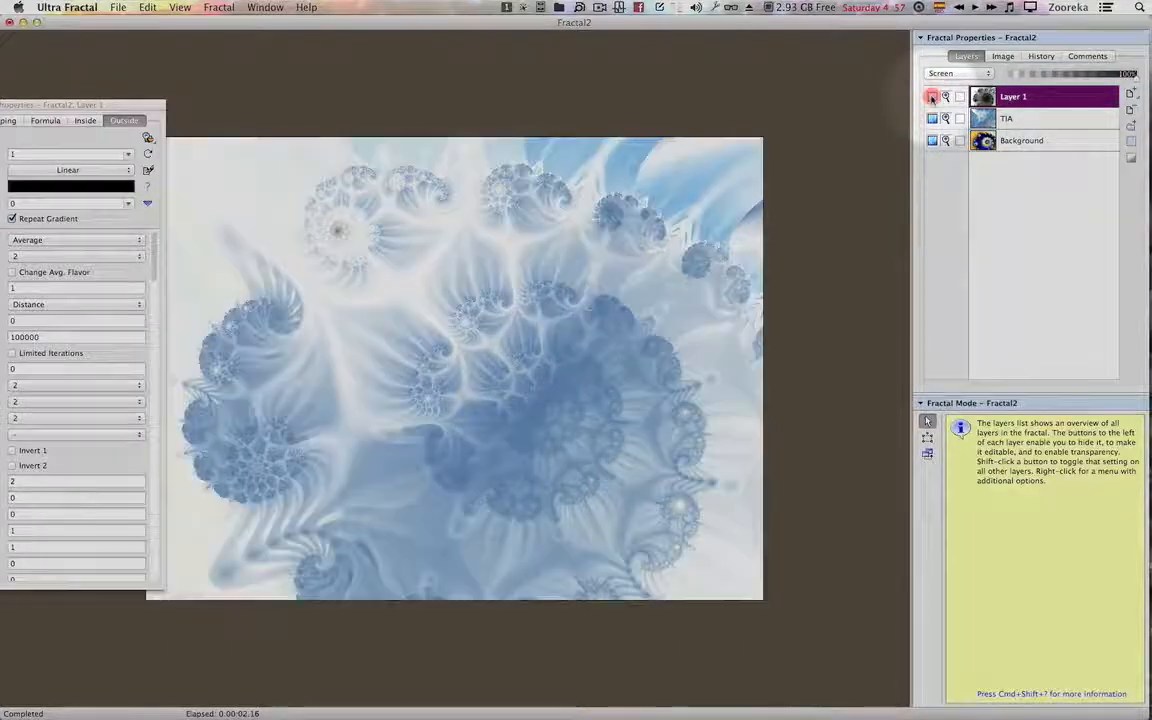
{"action": "left_click", "coordinate": [948, 74]}
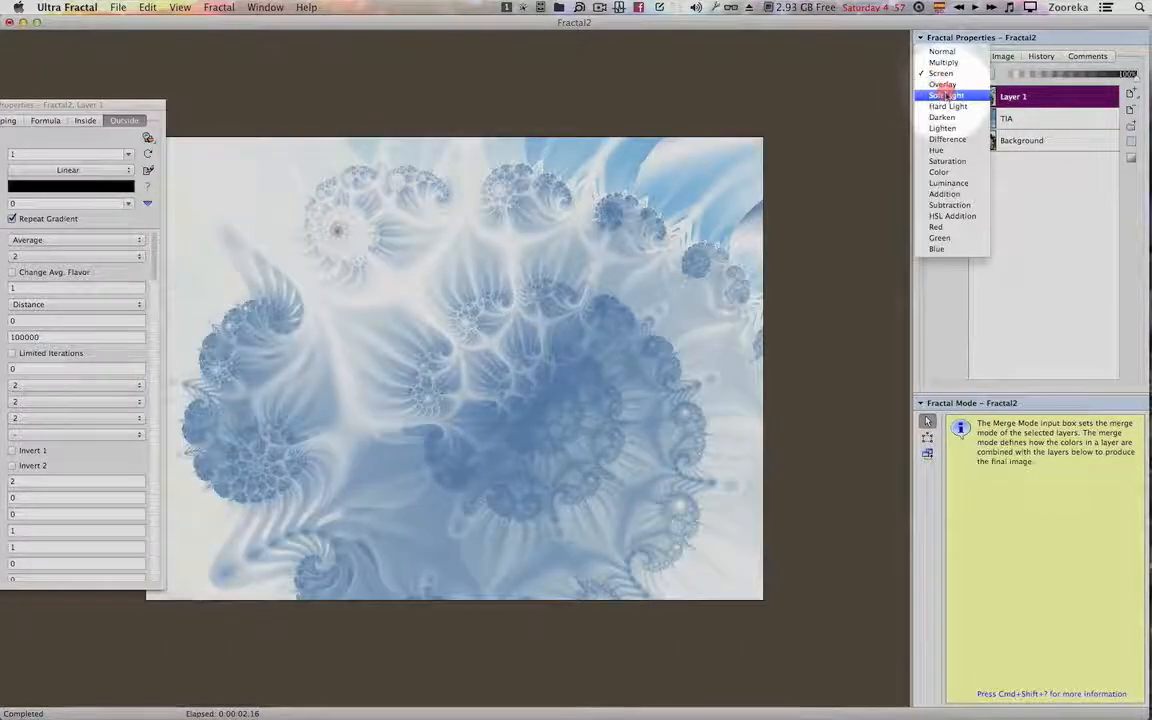
{"action": "left_click", "coordinate": [946, 95]}
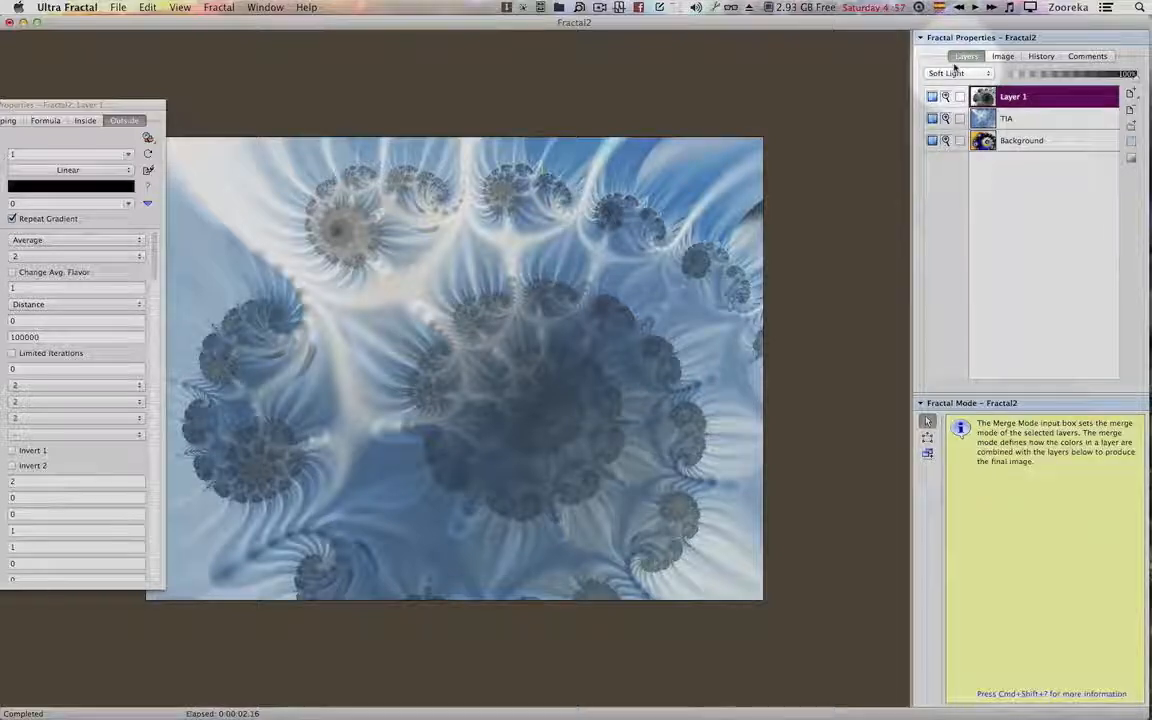
{"action": "left_click", "coordinate": [955, 74]}
{"action": "left_click", "coordinate": [955, 85]}
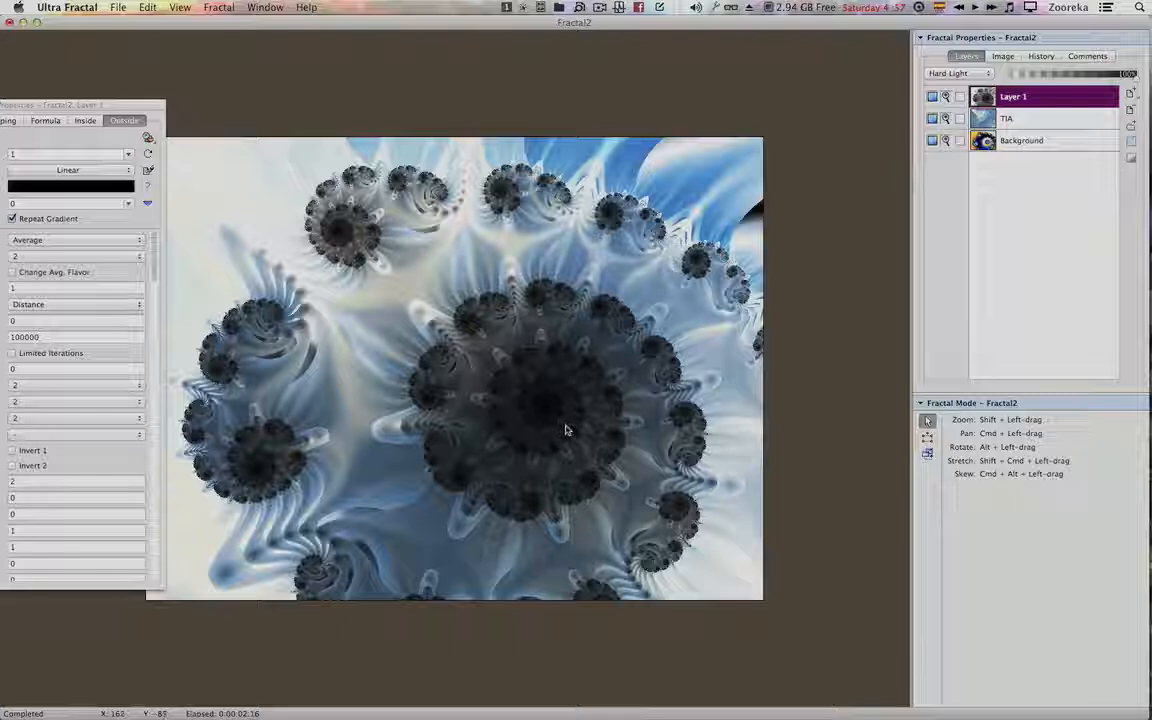
Zoom the fractal out slightly and pan it so the main spiral fits inside the frame.
{"action": "key", "text": "shift"}
{"action": "left_click_drag", "start_coordinate": [566, 428], "coordinate": [550, 372]}
{"action": "key", "text": "super"}
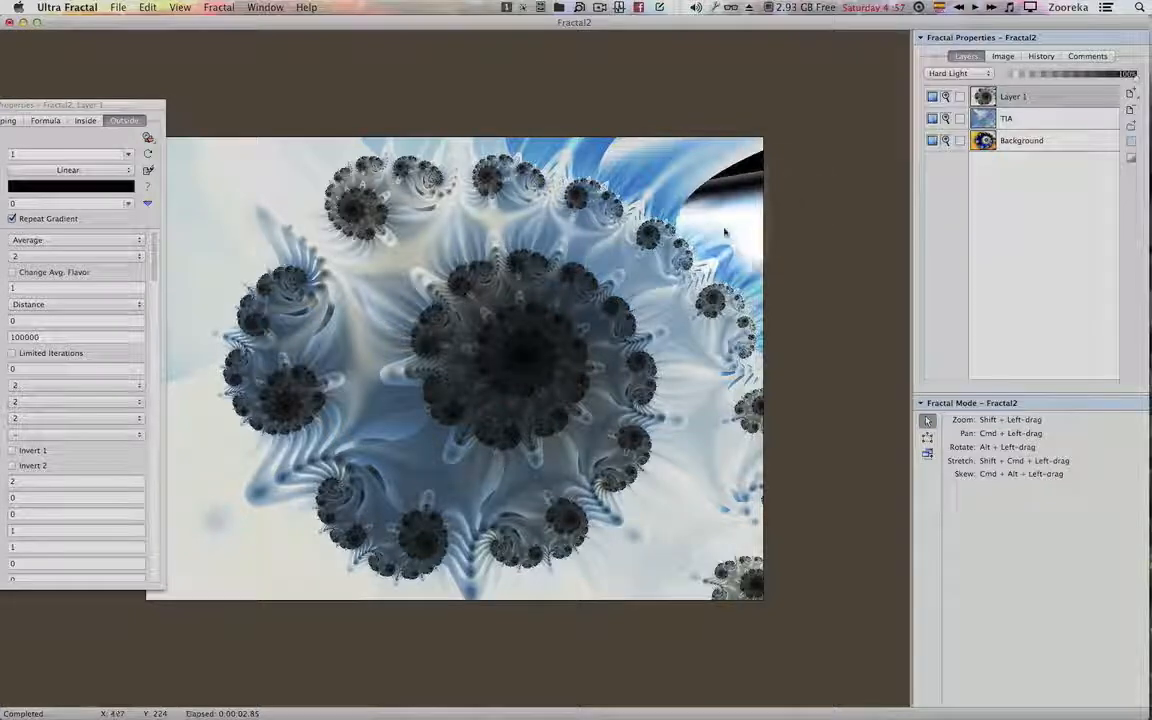
Try HSL hue shifts of 14 and -44 on the whole gradient instead of the selection only, and cancel the adjustment.
{"action": "key", "text": "super+j"}
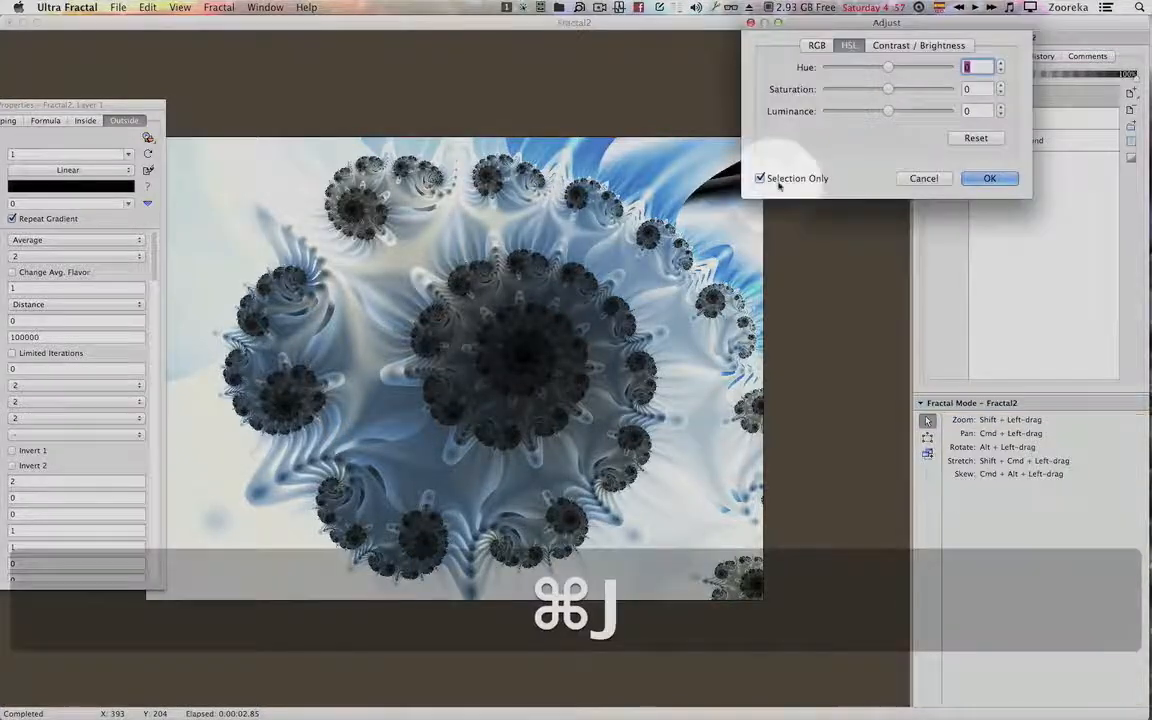
{"action": "mouse_move", "coordinate": [878, 64]}
{"action": "left_mouse_down"}
{"action": "mouse_move", "coordinate": [816, 66]}
{"action": "mouse_move", "coordinate": [898, 68]}
{"action": "left_mouse_up"}
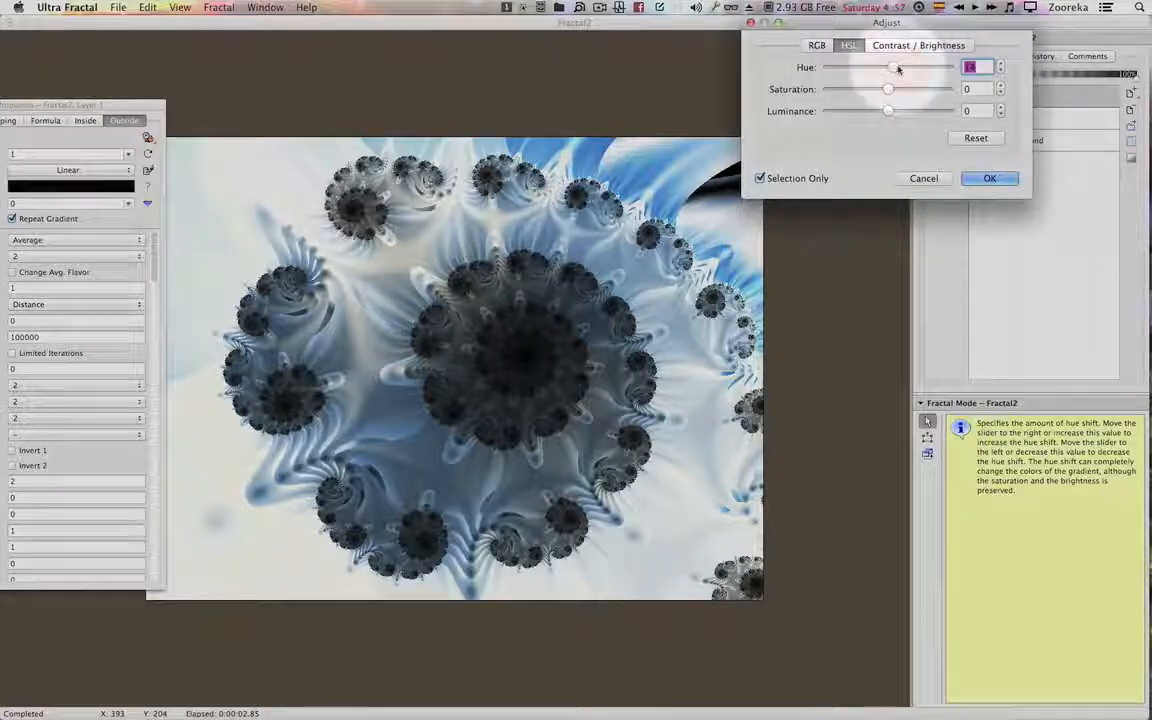
{"action": "left_click", "coordinate": [760, 178]}
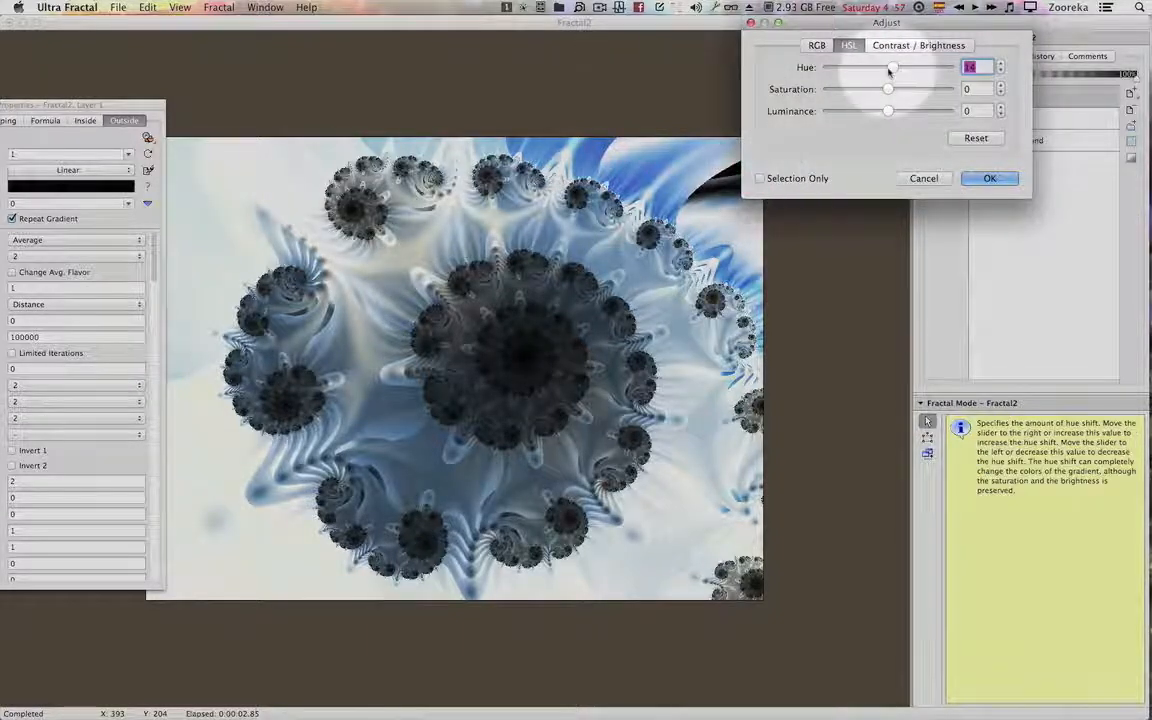
{"action": "left_click_drag", "start_coordinate": [886, 68], "coordinate": [856, 67]}
{"action": "left_click_drag", "start_coordinate": [900, 29], "coordinate": [773, 71]}
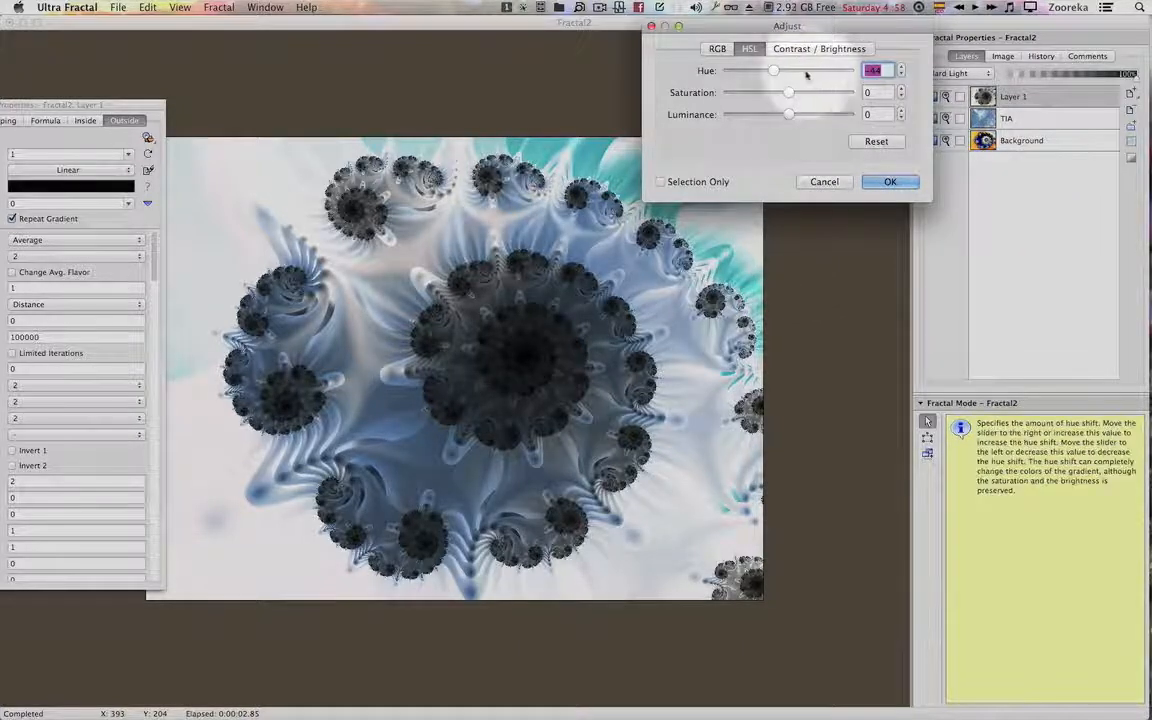
{"action": "left_click", "coordinate": [826, 182]}
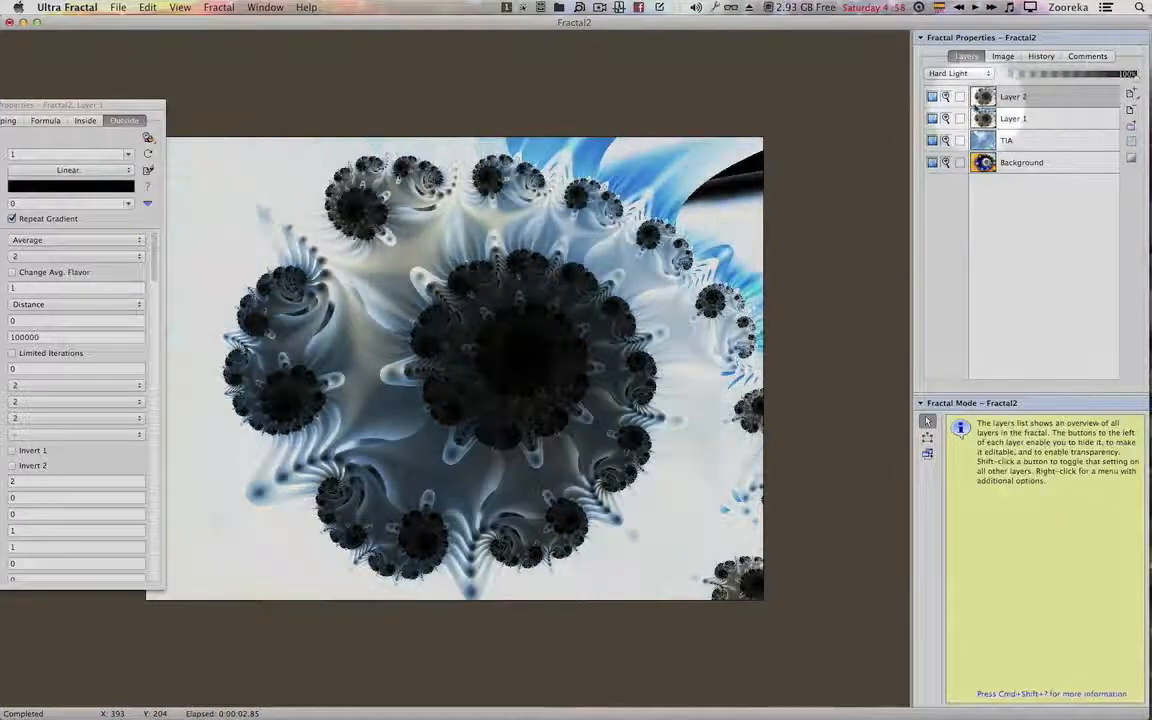
Rename Layer 2 to Harlequin and make it hidden and non-editable.
{"action": "left_click", "coordinate": [933, 97]}
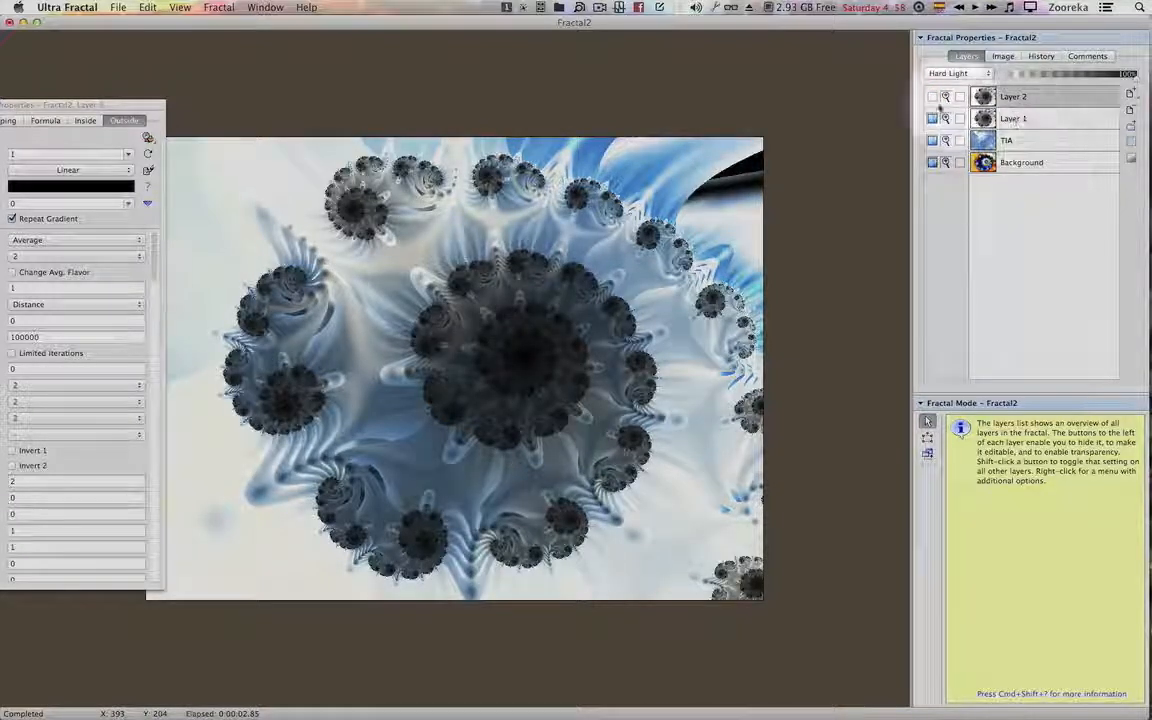
{"action": "right_click", "coordinate": [1022, 97]}
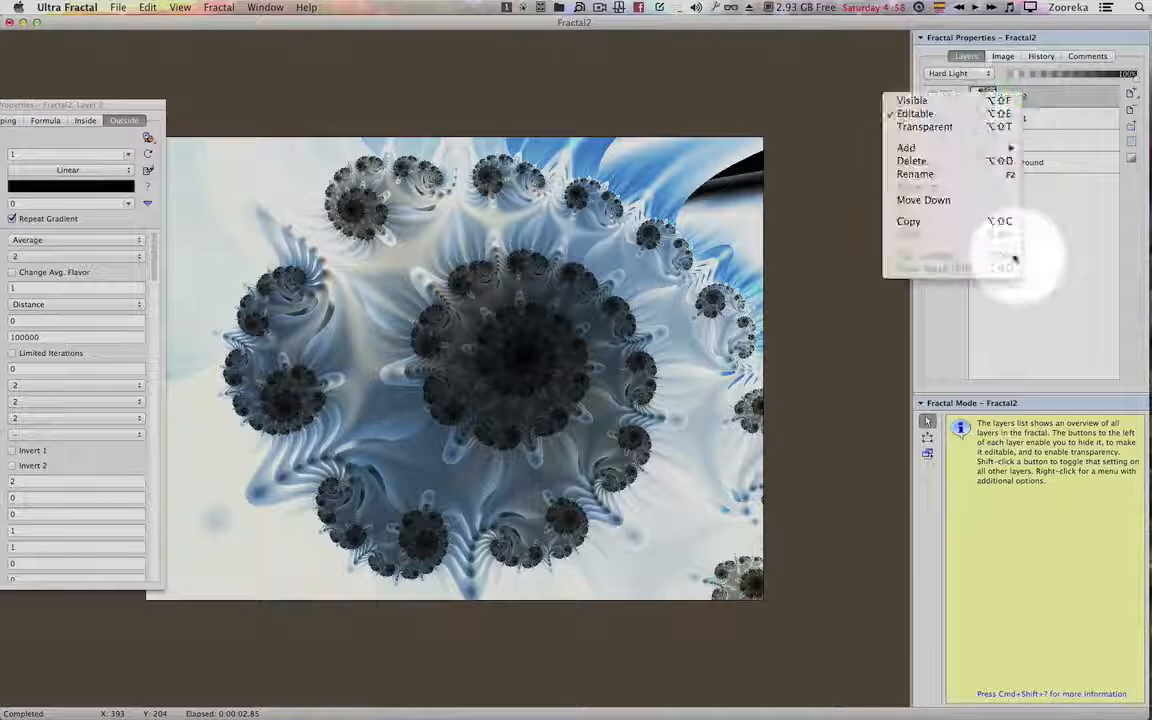
{"action": "left_click", "coordinate": [915, 174]}
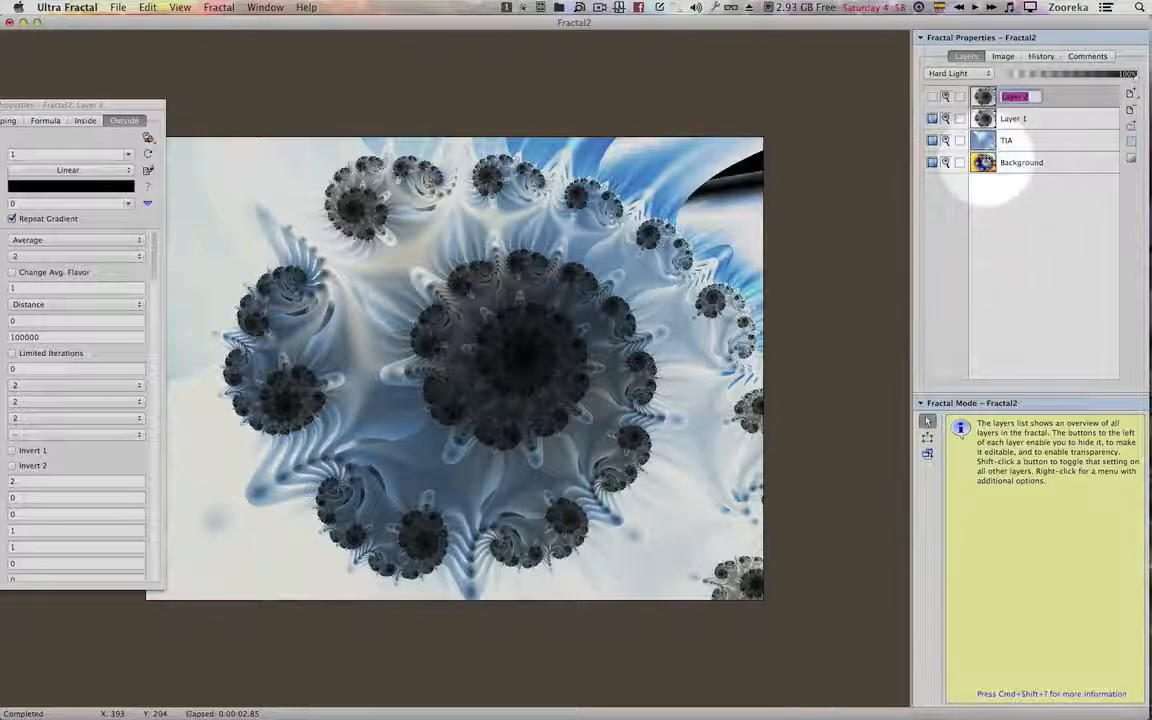
{"action": "type", "text": "Harlequin"}
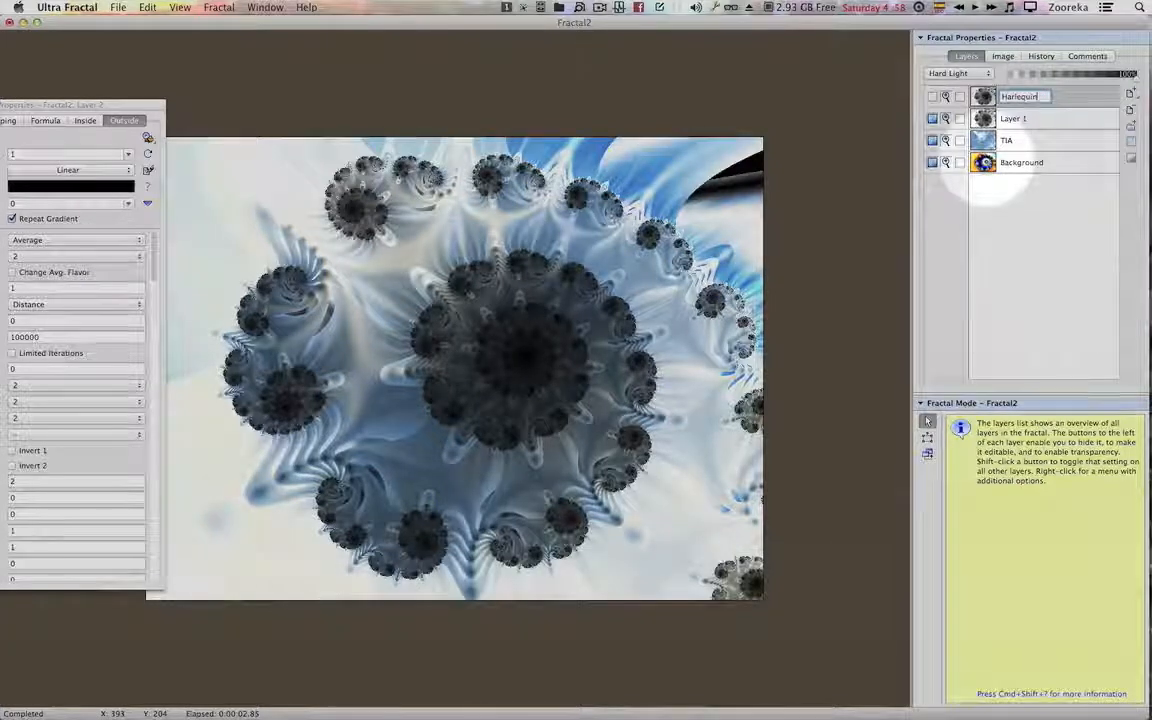
{"action": "key", "text": "Return"}
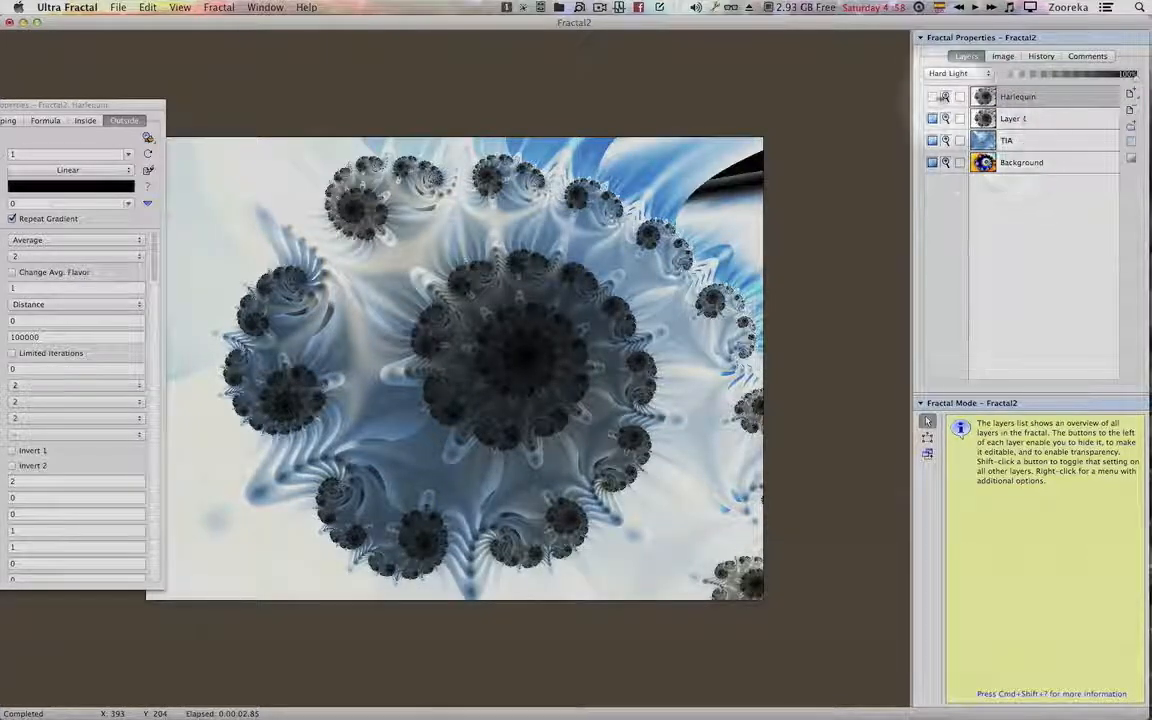
{"action": "left_click", "coordinate": [943, 97]}
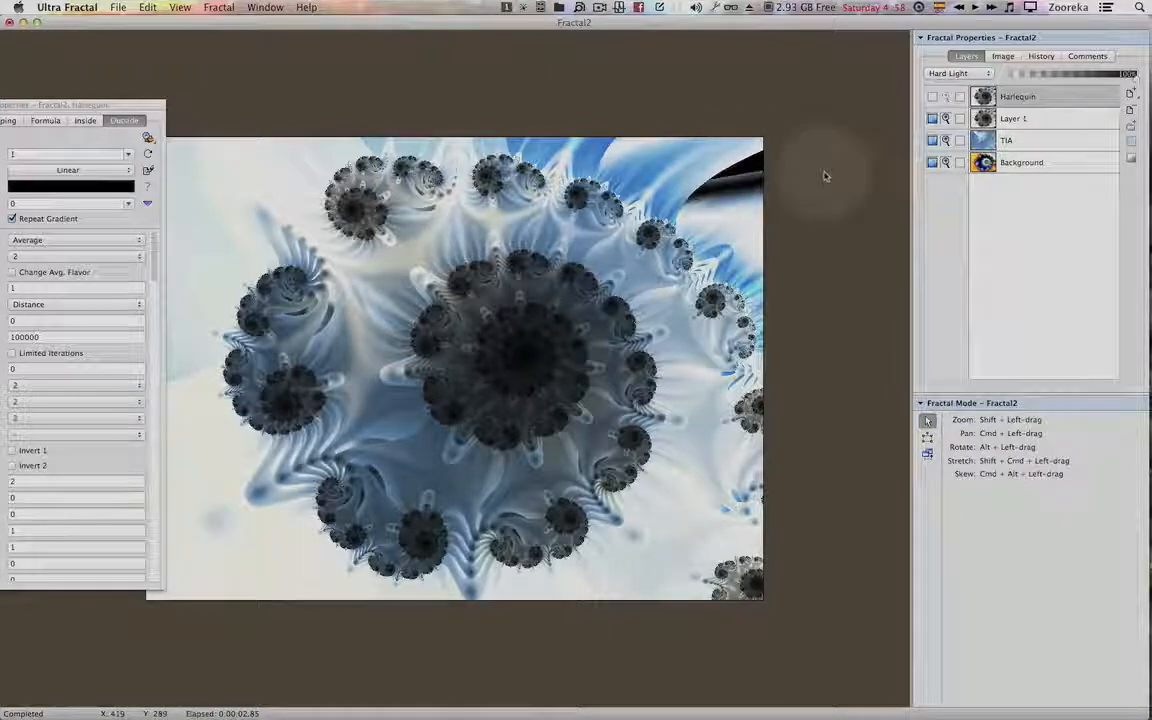
Try the Magnitude, Iteration and Real coloring modes on Layer 1's Harlequin II coloring, and return to Distance.
{"action": "left_click", "coordinate": [1014, 121]}
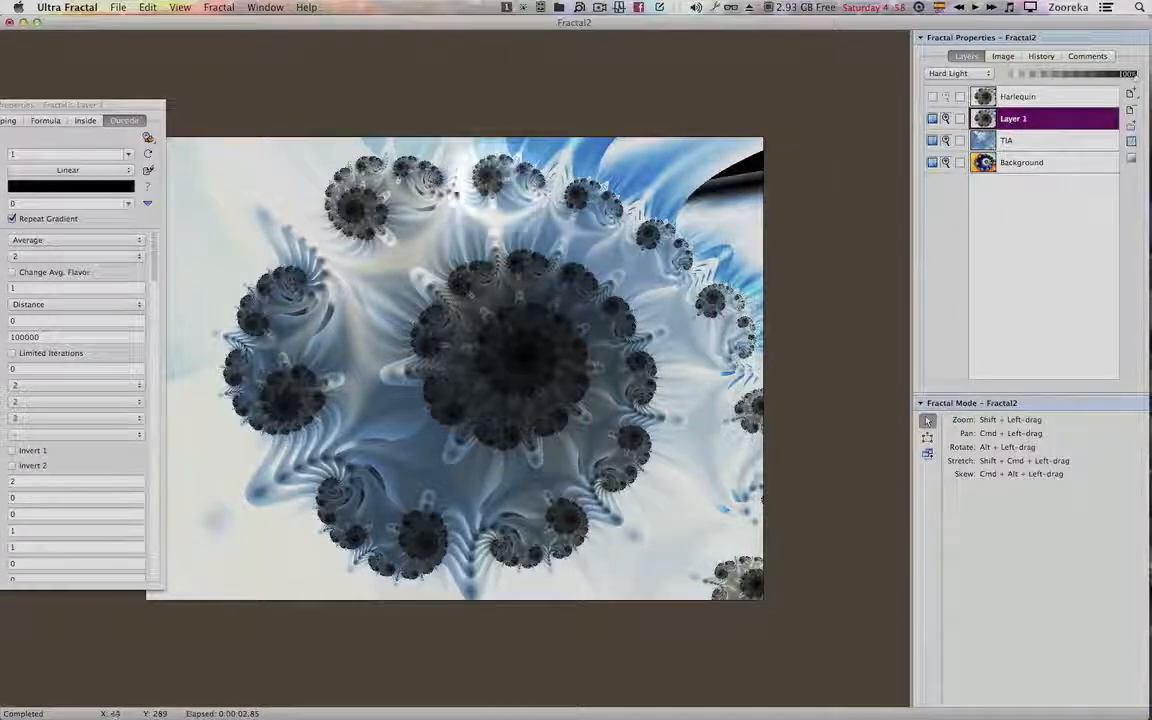
{"action": "left_click_drag", "start_coordinate": [158, 105], "coordinate": [244, 103]}
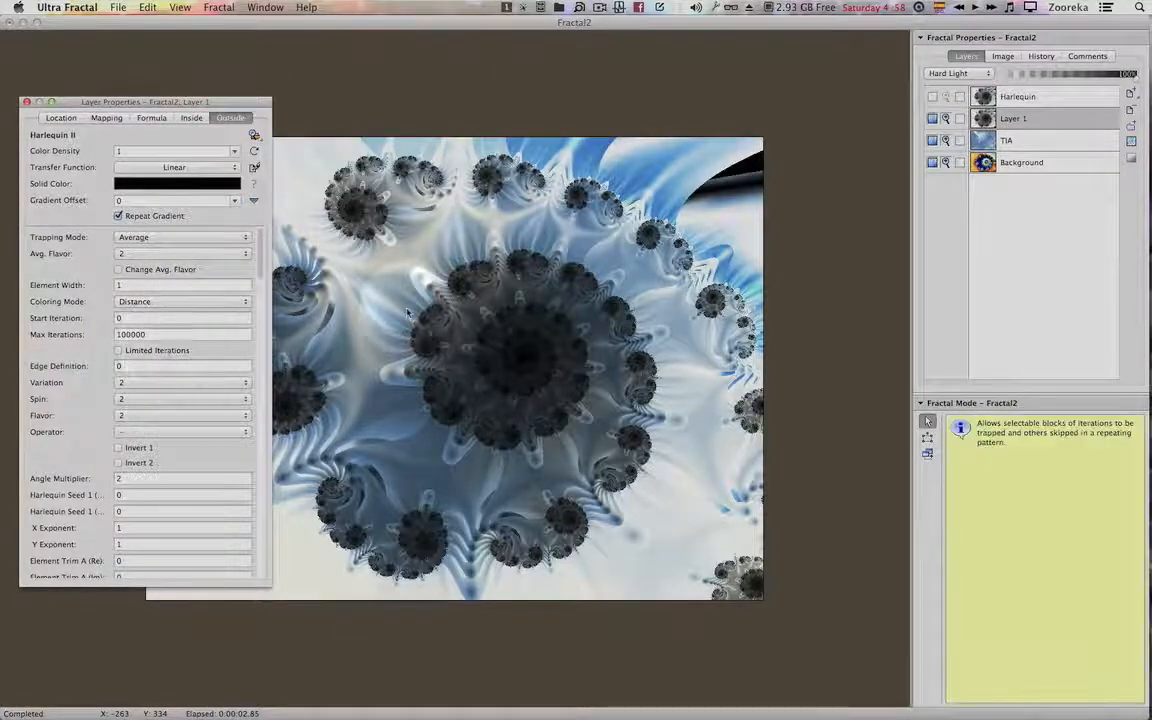
{"action": "left_click", "coordinate": [172, 302]}
{"action": "left_click", "coordinate": [172, 310]}
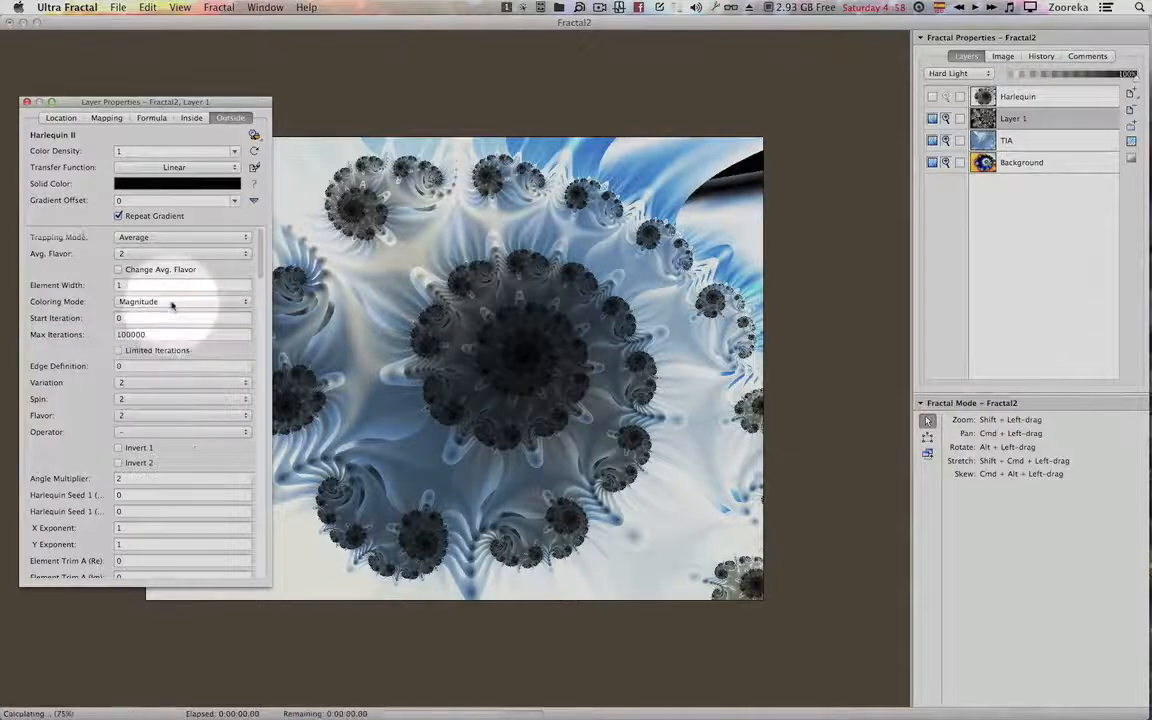
{"action": "left_click", "coordinate": [172, 302]}
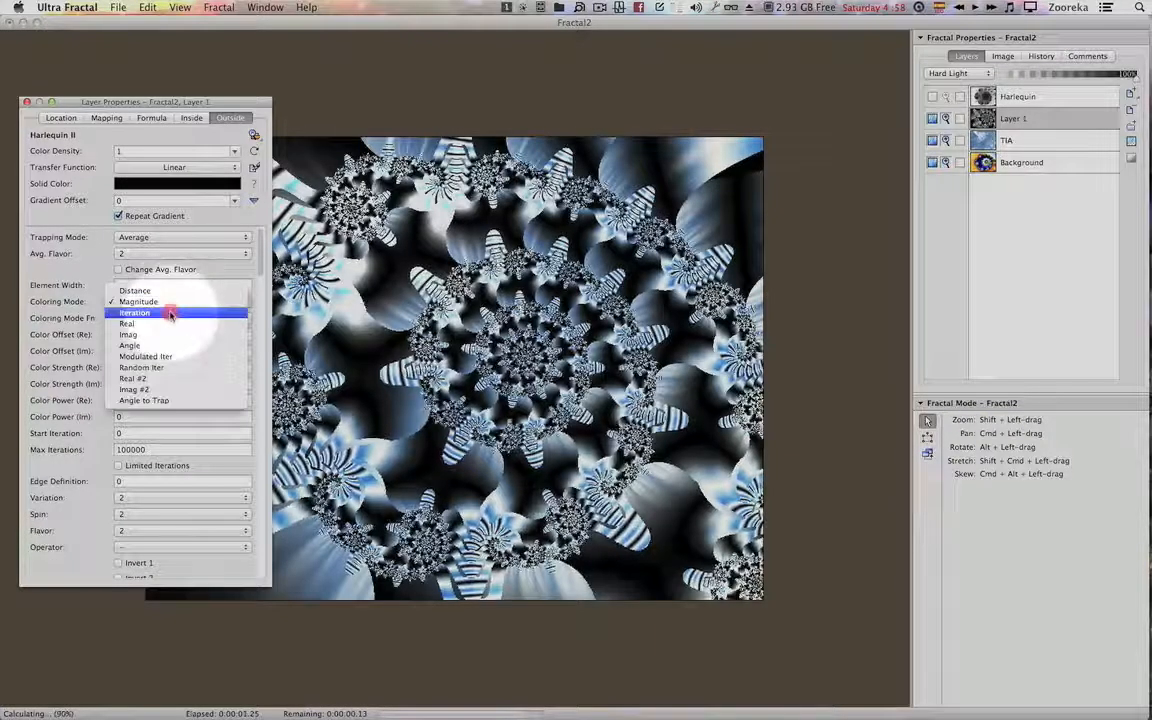
{"action": "left_click", "coordinate": [170, 314]}
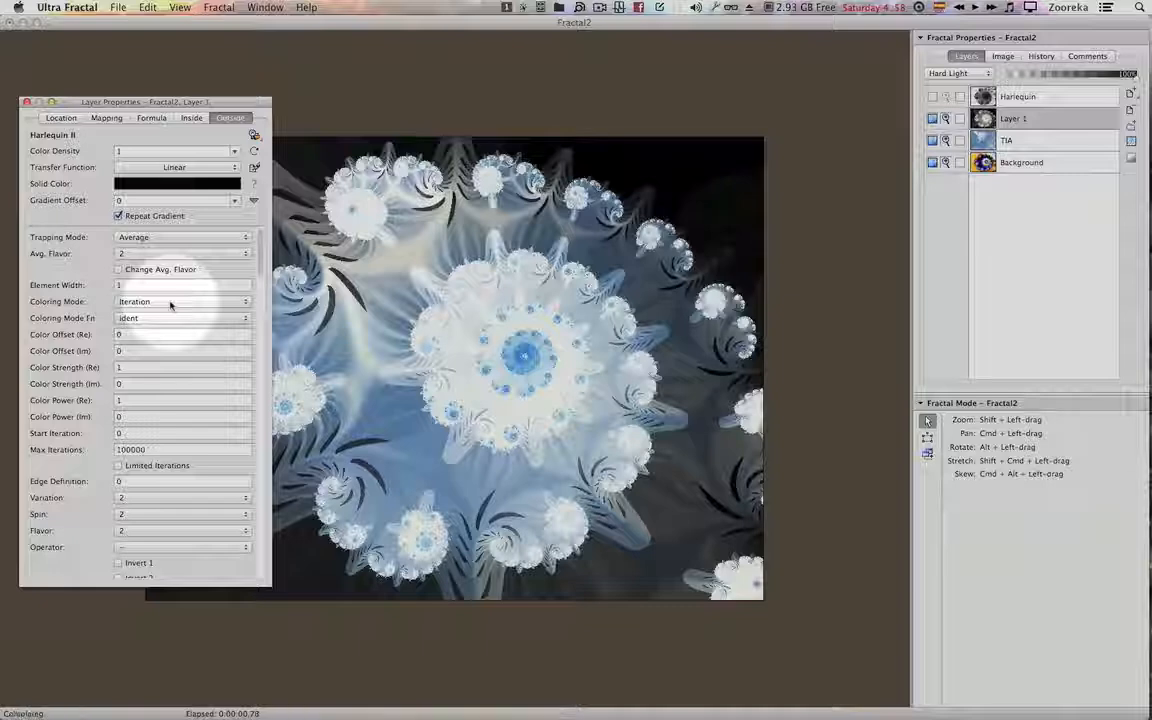
{"action": "left_click", "coordinate": [170, 305]}
{"action": "left_click", "coordinate": [170, 311]}
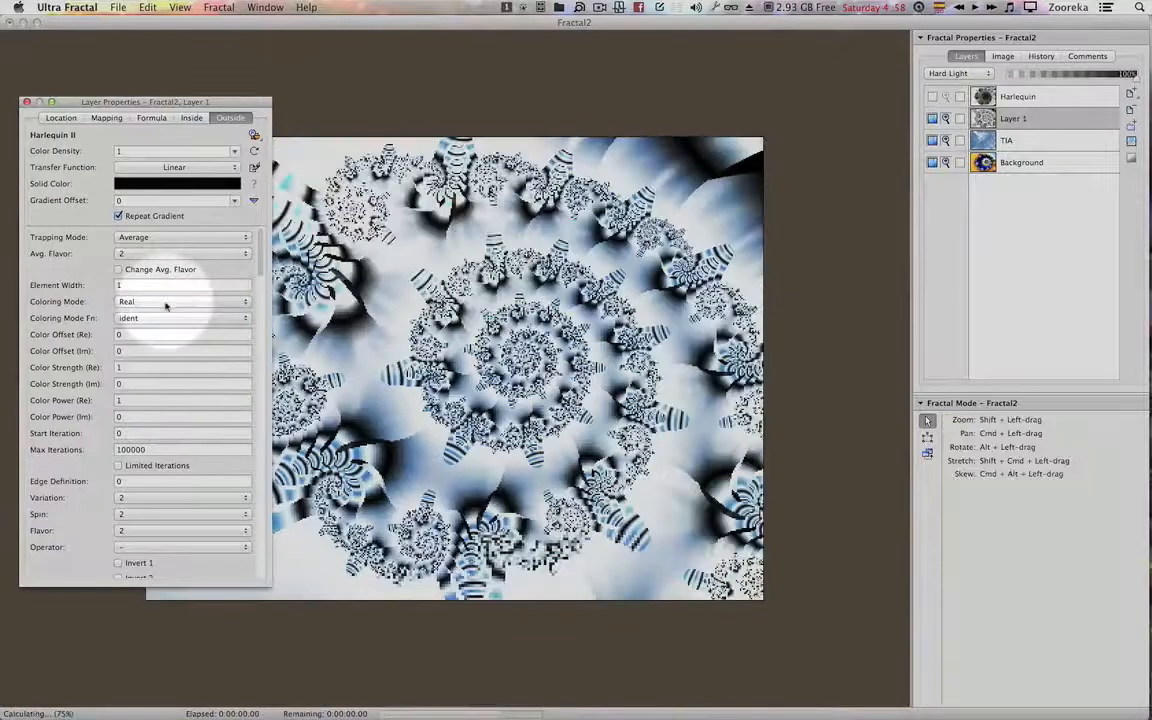
{"action": "left_click", "coordinate": [165, 301]}
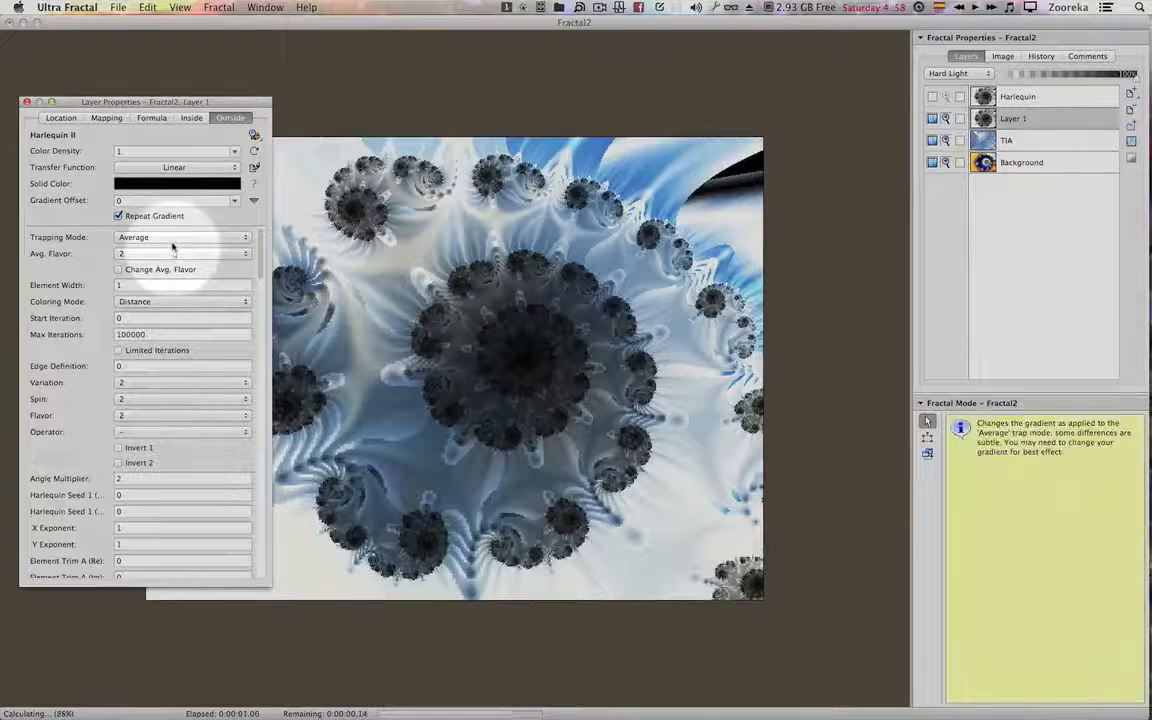
Try the Farthest trapping mode on Layer 1, and switch it to Sum.
{"action": "left_click", "coordinate": [175, 240]}
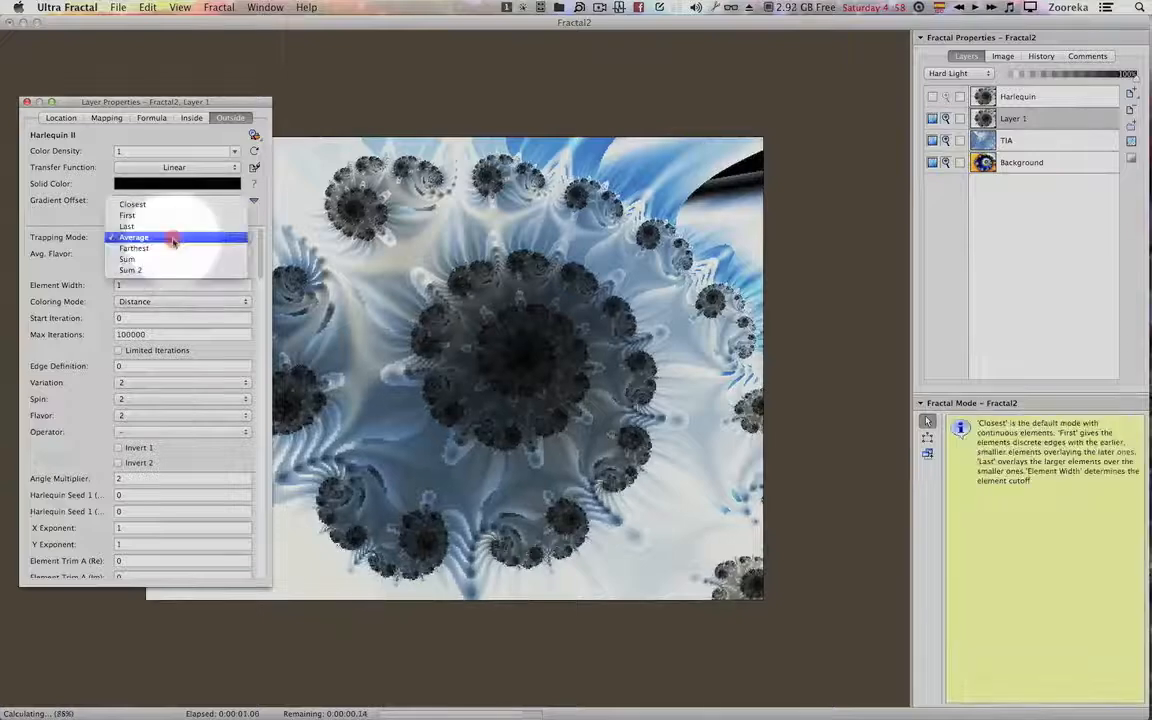
{"action": "left_click", "coordinate": [172, 248]}
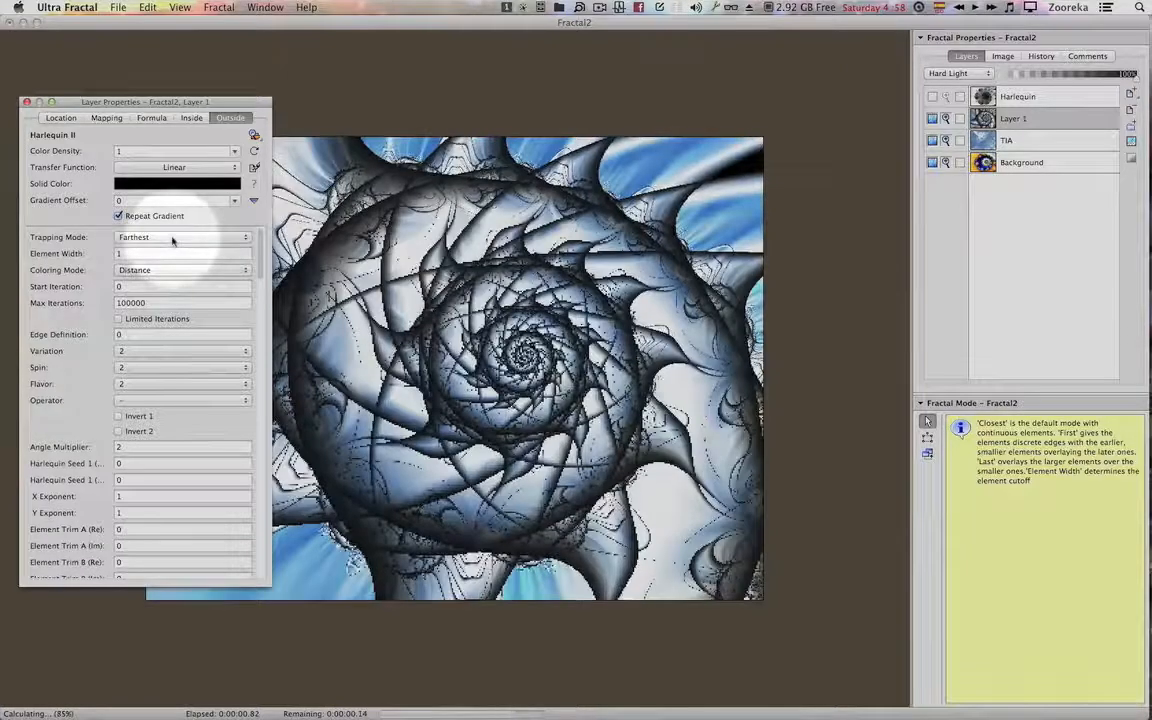
{"action": "left_click", "coordinate": [172, 238]}
{"action": "left_click", "coordinate": [171, 248]}
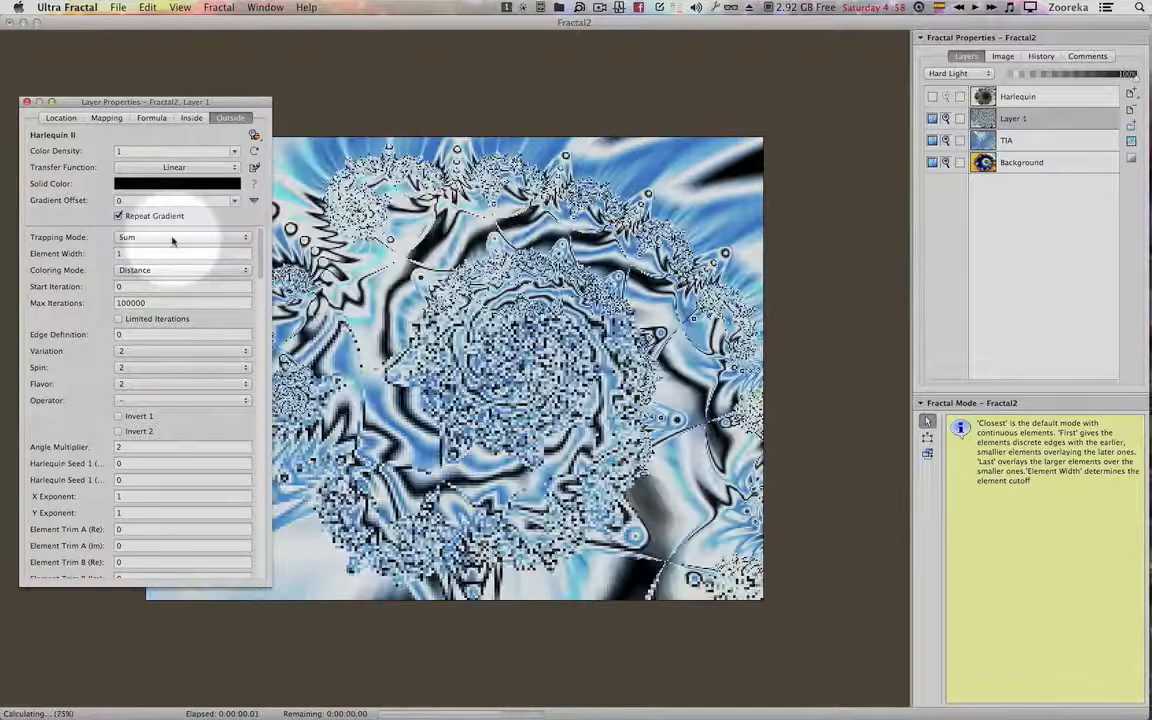
Switch Layer 1's Harlequin II trapping mode to Average and try variations 3 and 1.
{"action": "left_click", "coordinate": [172, 237]}
{"action": "left_click", "coordinate": [172, 216]}
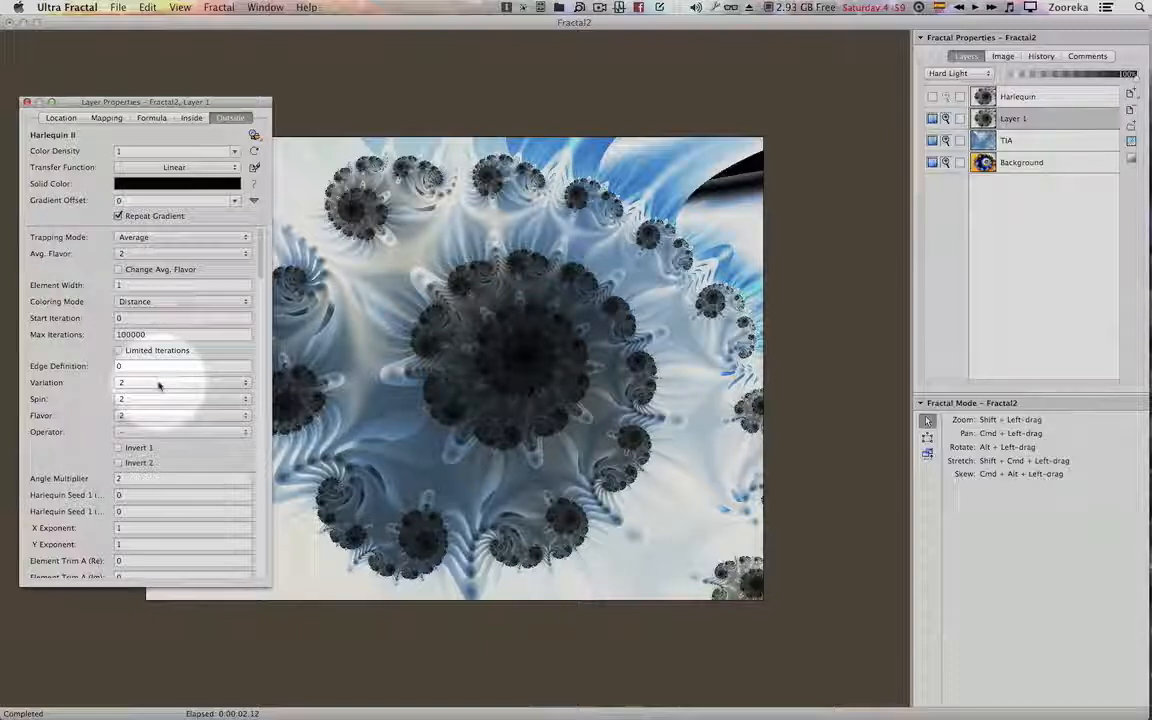
{"action": "left_click", "coordinate": [158, 384]}
{"action": "left_click", "coordinate": [155, 394]}
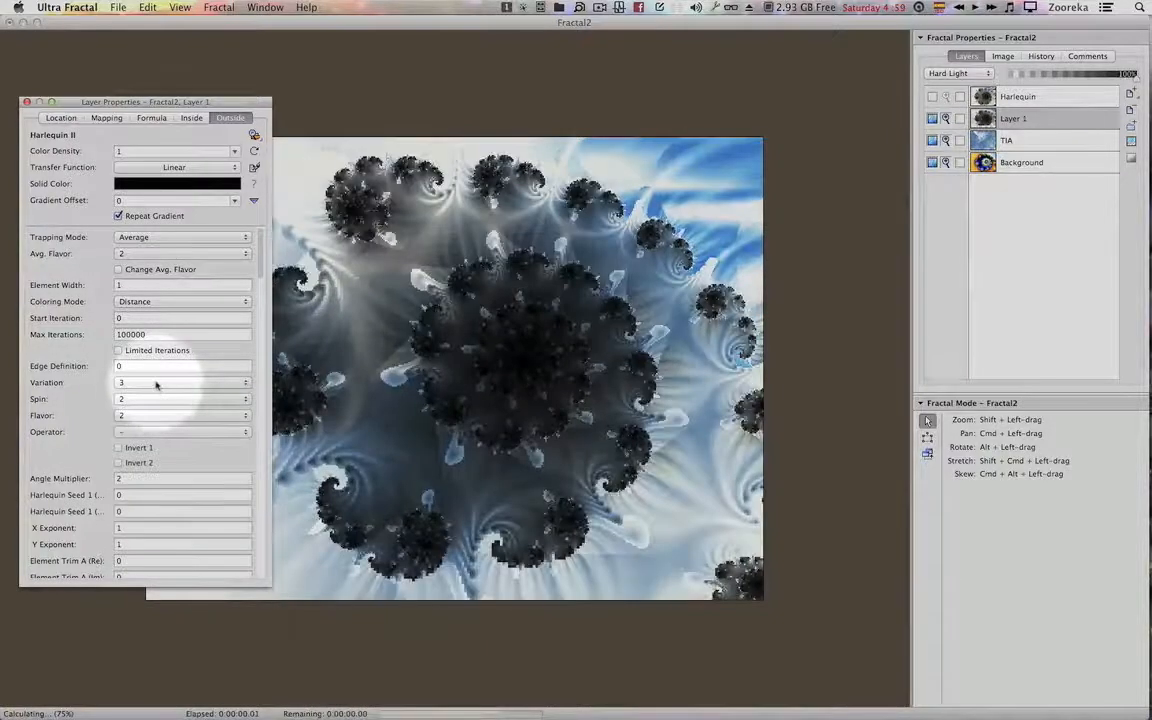
{"action": "left_click", "coordinate": [156, 384]}
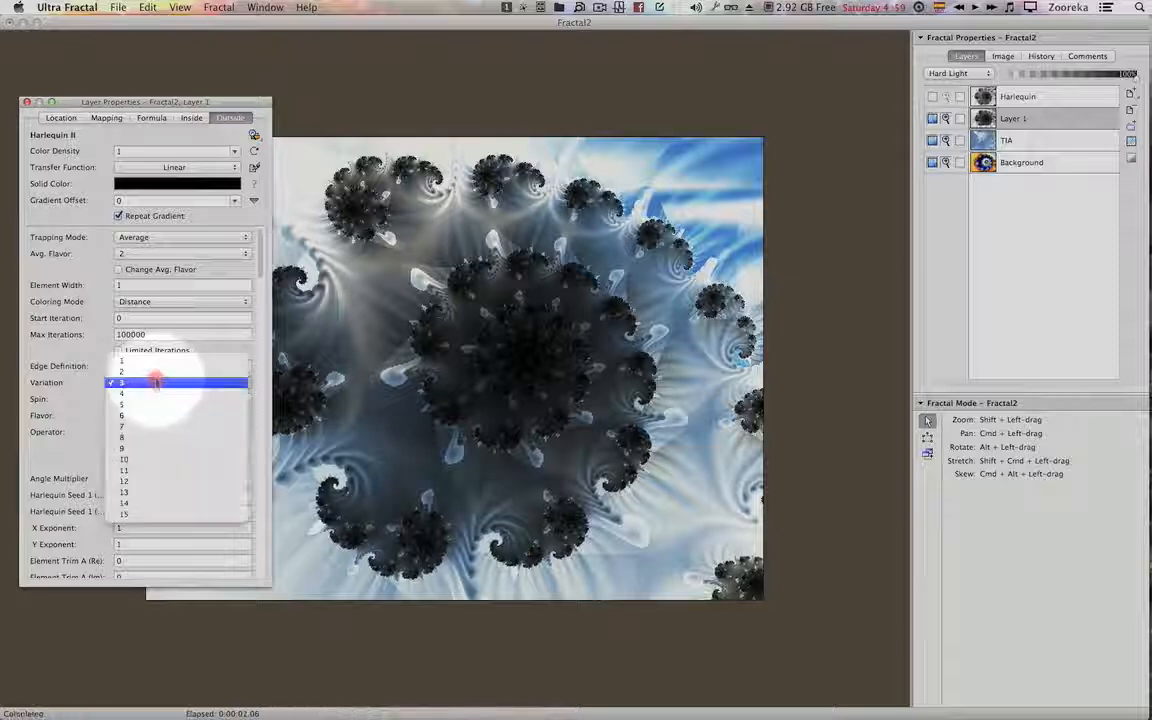
{"action": "left_click", "coordinate": [157, 366]}
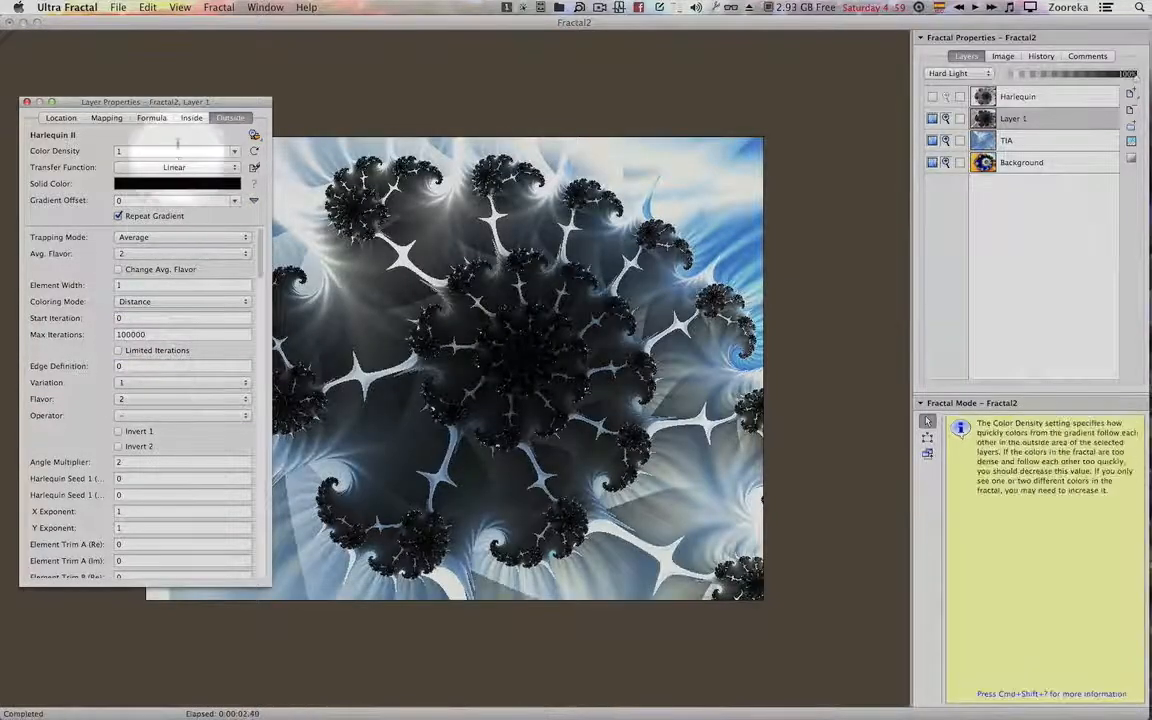
Step Layer 1's variation through 2, 3 and 4, and set it to 5.
{"action": "mouse_move", "coordinate": [186, 103]}
{"action": "left_mouse_down"}
{"action": "mouse_move", "coordinate": [16, 129]}
{"action": "mouse_move", "coordinate": [159, 113]}
{"action": "mouse_move", "coordinate": [172, 99]}
{"action": "left_mouse_up"}
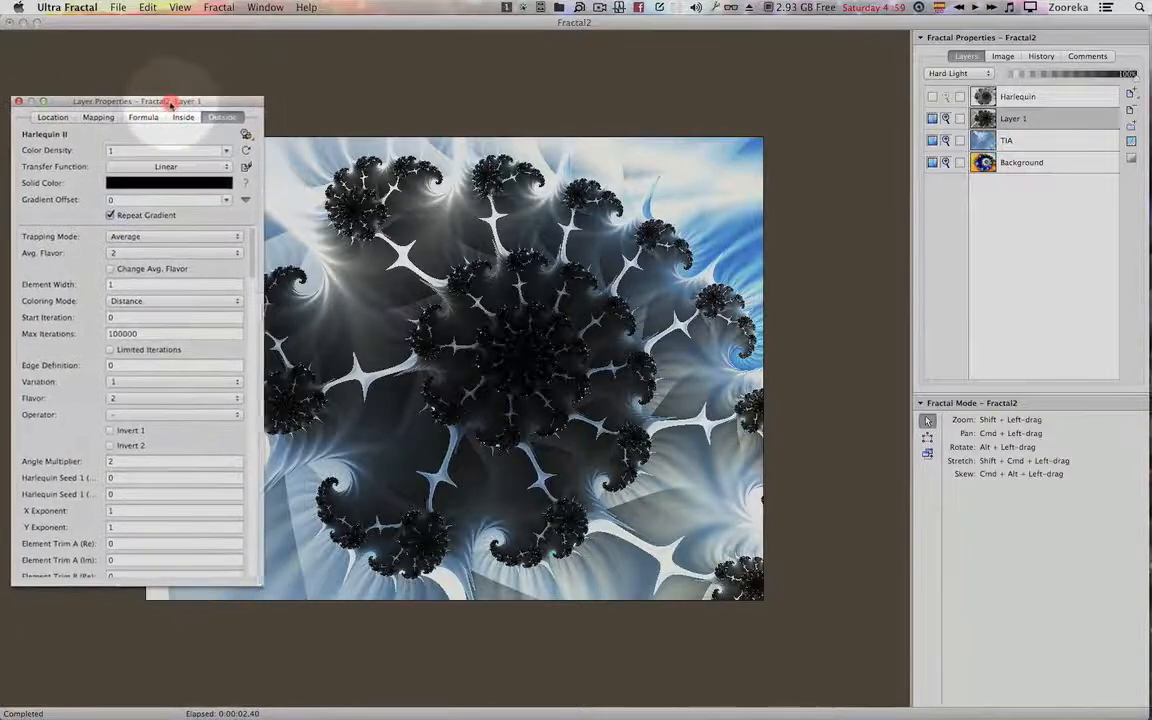
{"action": "left_click", "coordinate": [123, 382]}
{"action": "left_click", "coordinate": [126, 391]}
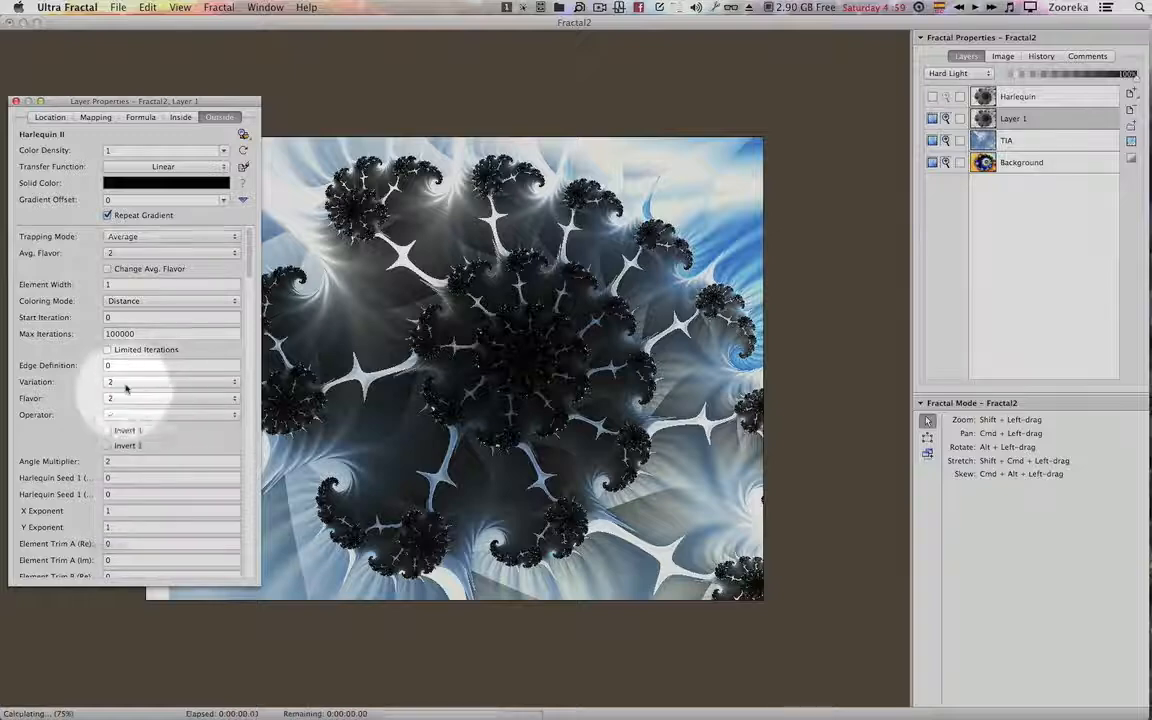
{"action": "left_click", "coordinate": [125, 385]}
{"action": "left_click", "coordinate": [125, 394]}
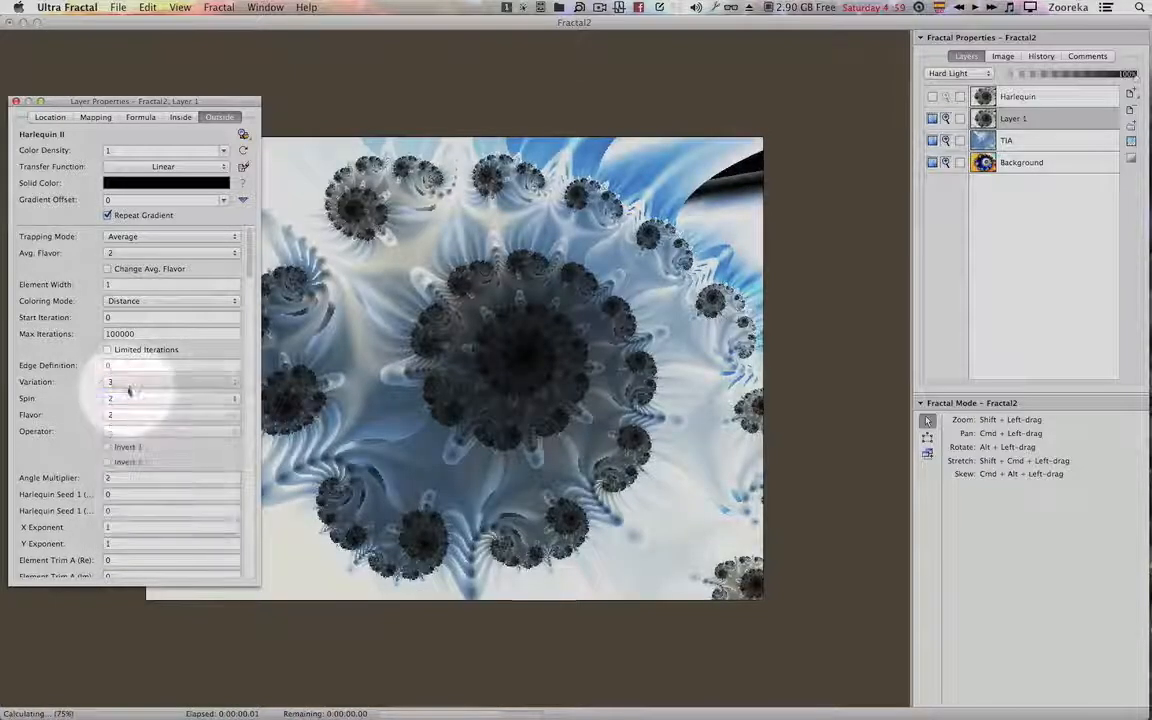
{"action": "left_click", "coordinate": [129, 383]}
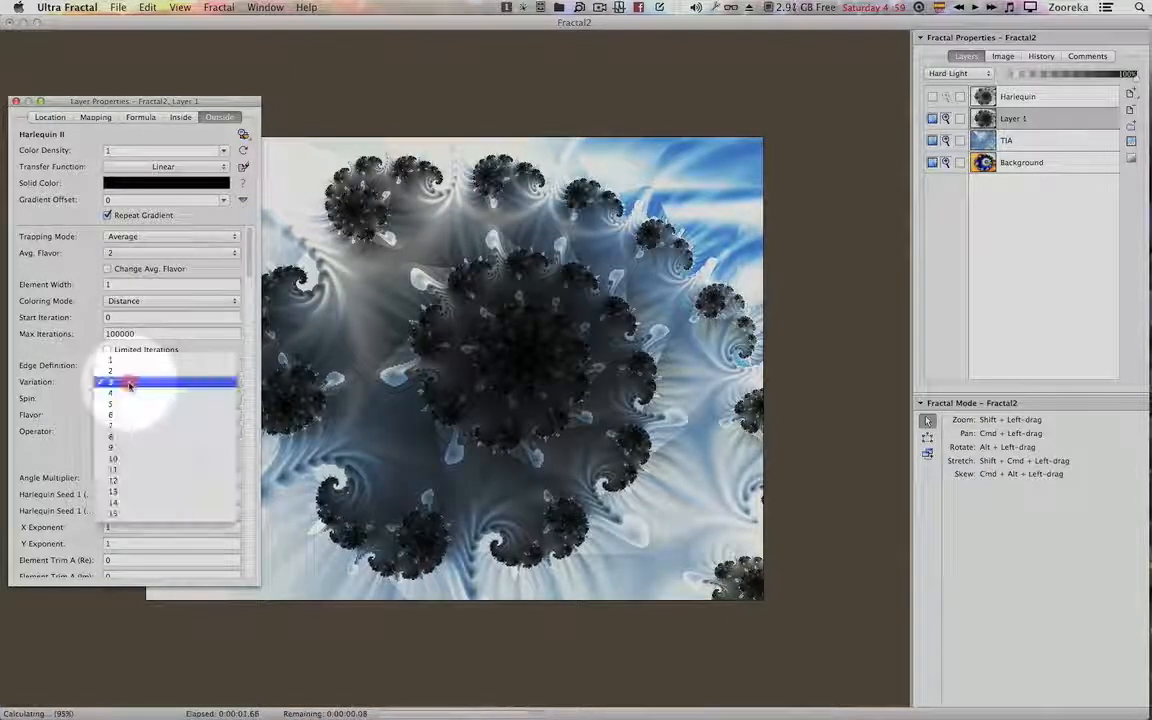
{"action": "left_click", "coordinate": [130, 388]}
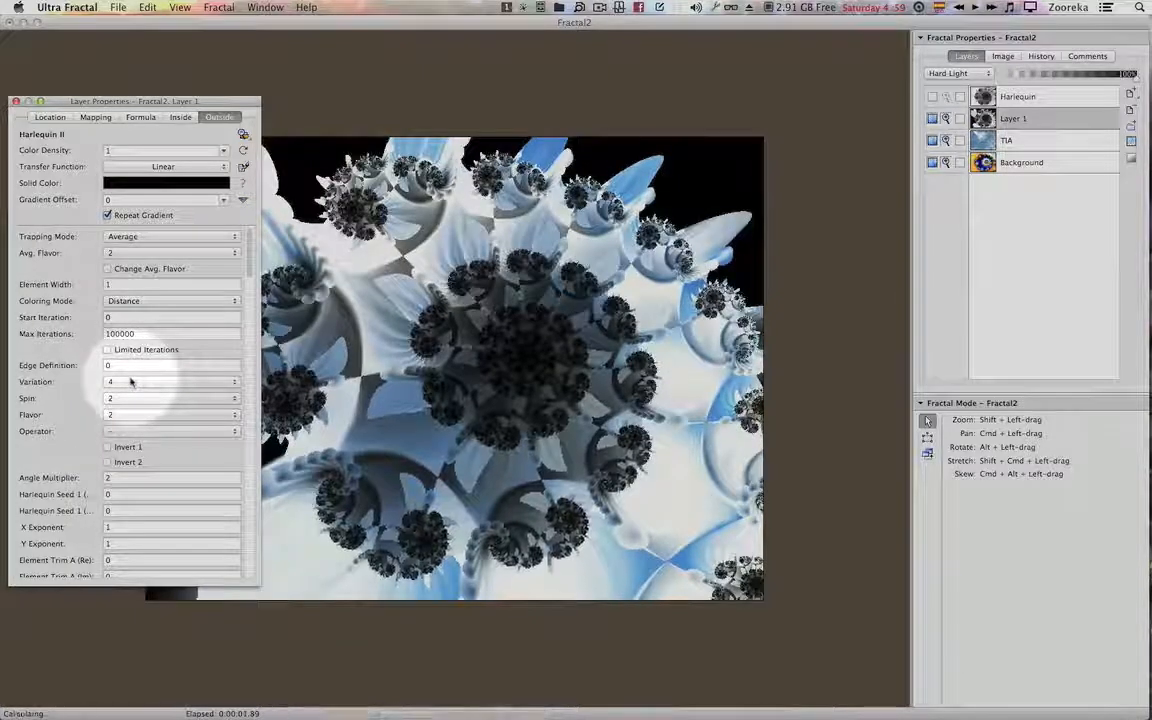
{"action": "left_click", "coordinate": [130, 381]}
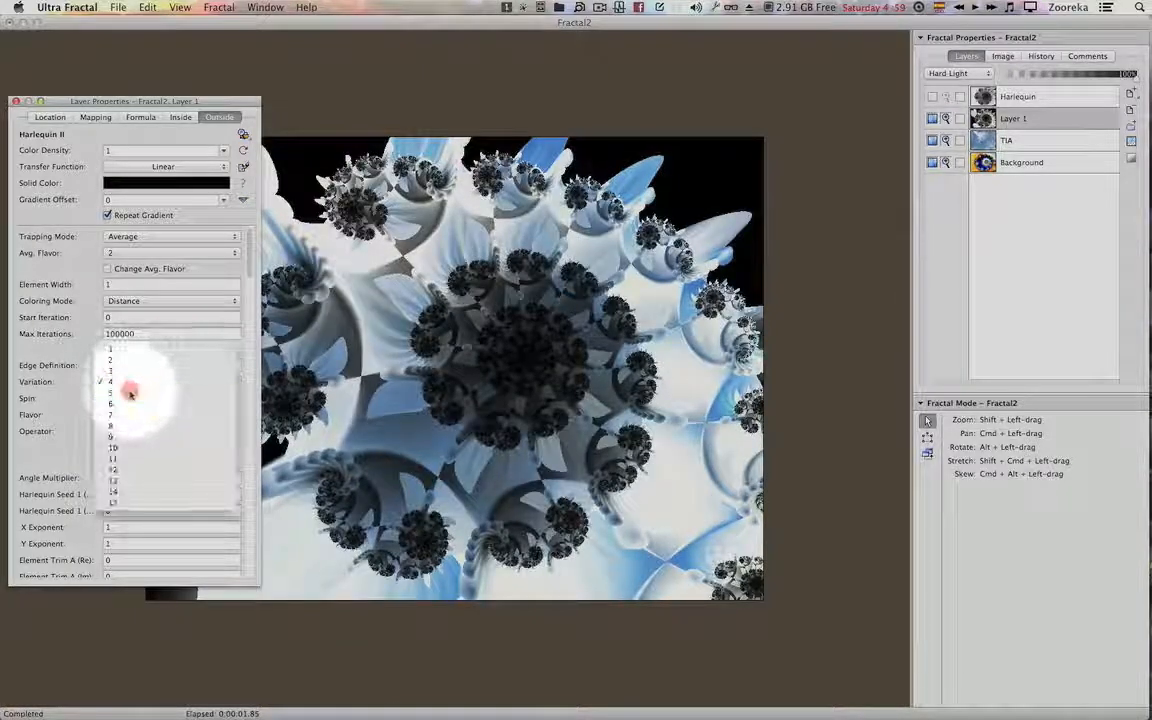
{"action": "left_click", "coordinate": [130, 391]}
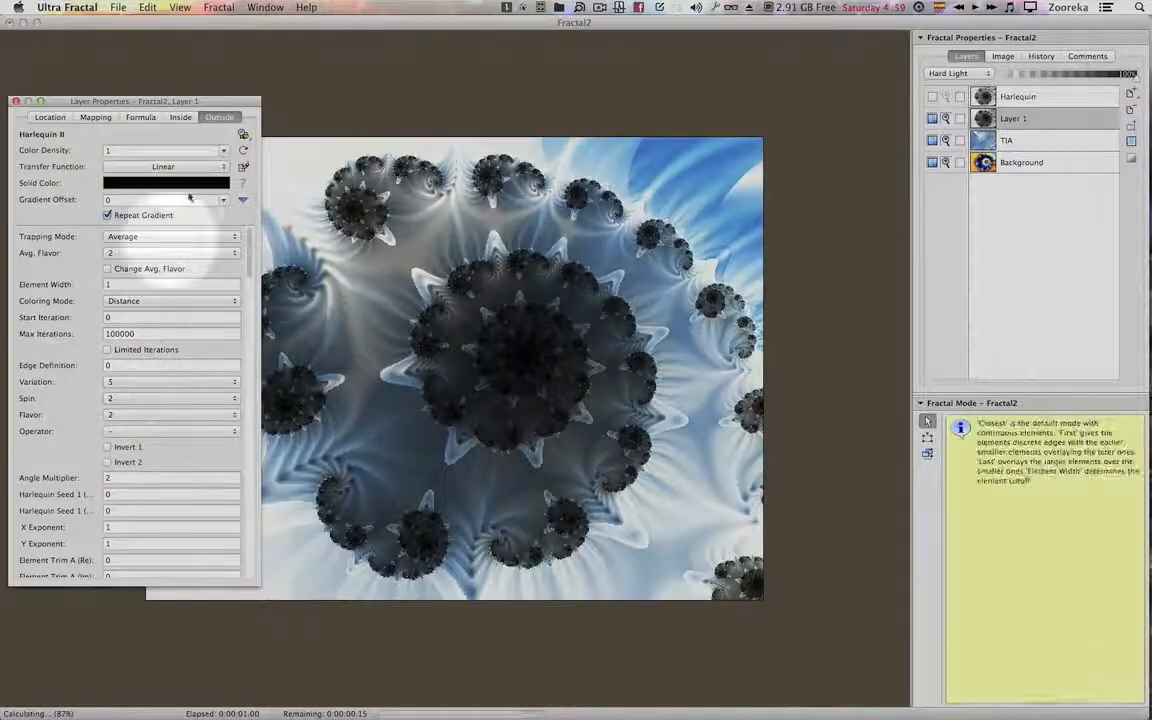
Set the Spin of Layer 1's Harlequin II coloring to 3.
{"action": "left_click_drag", "start_coordinate": [217, 101], "coordinate": [229, 70]}
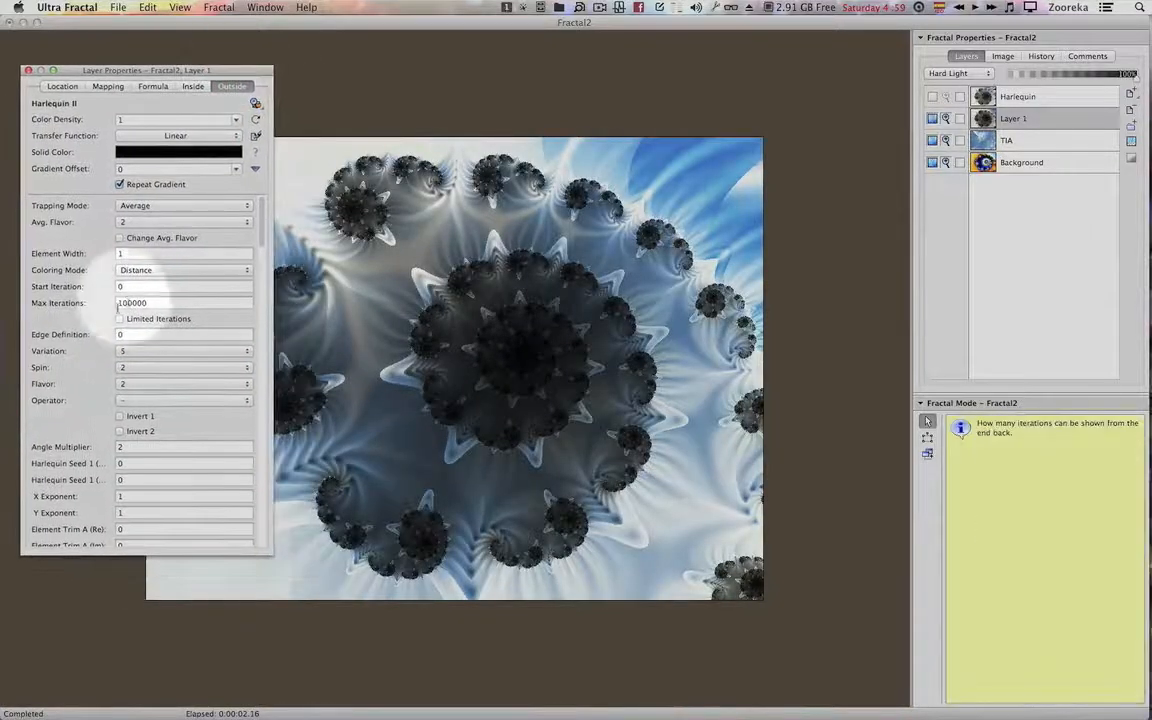
{"action": "left_click", "coordinate": [135, 370]}
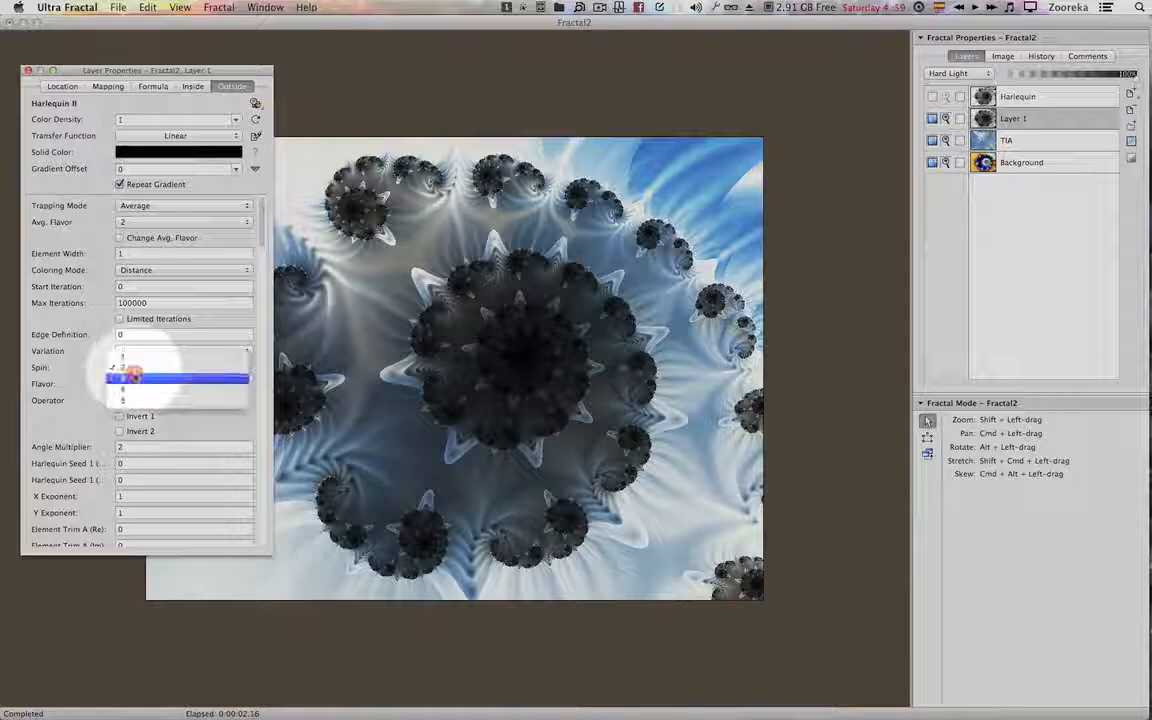
{"action": "left_click", "coordinate": [135, 382]}
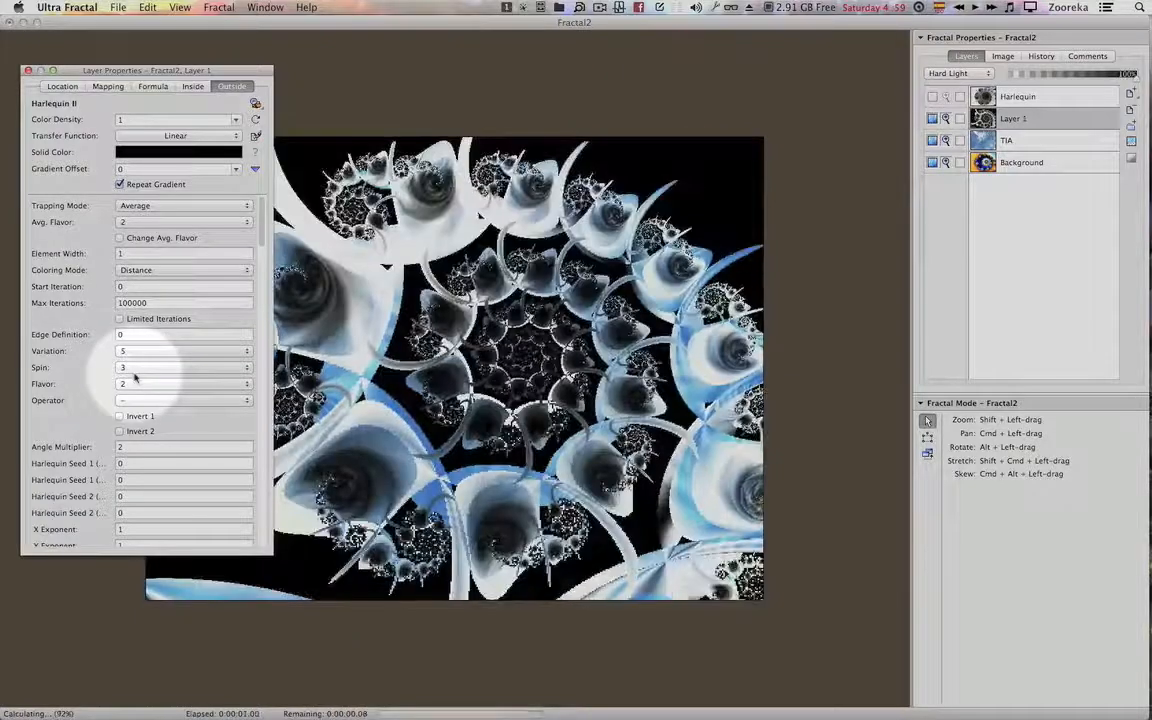
Make Layer 1's outside solid color fully transparent.
{"action": "left_click", "coordinate": [192, 153]}
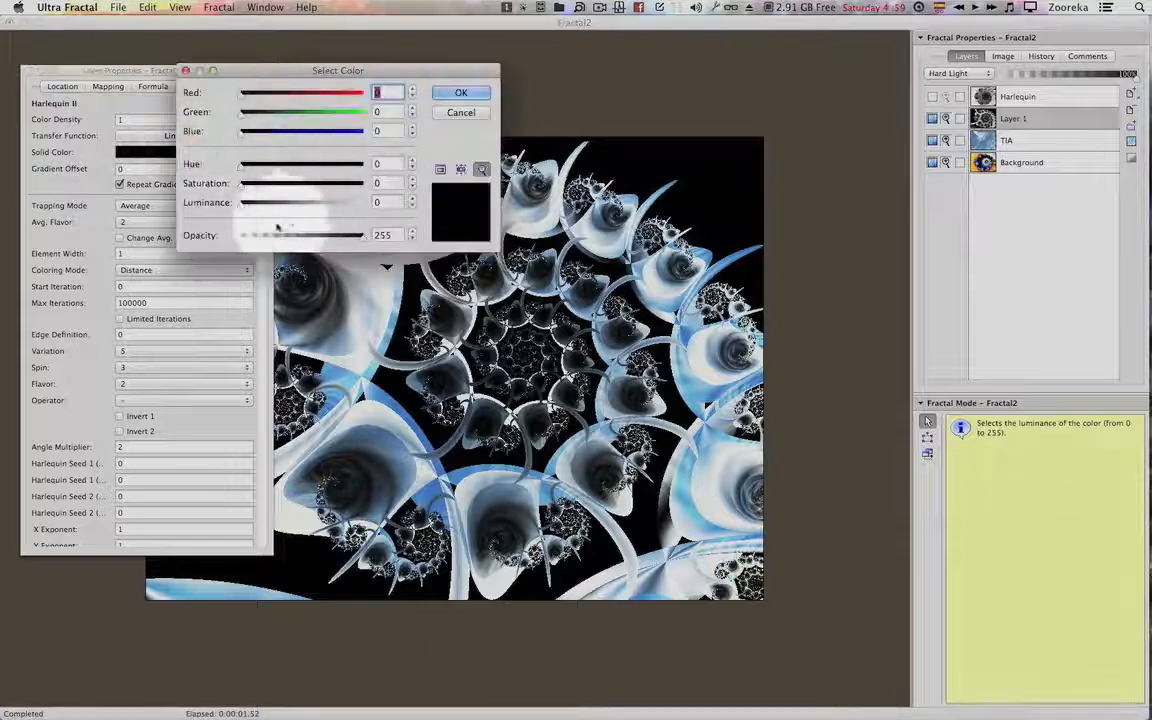
{"action": "left_click", "coordinate": [242, 235]}
{"action": "left_click", "coordinate": [461, 92]}
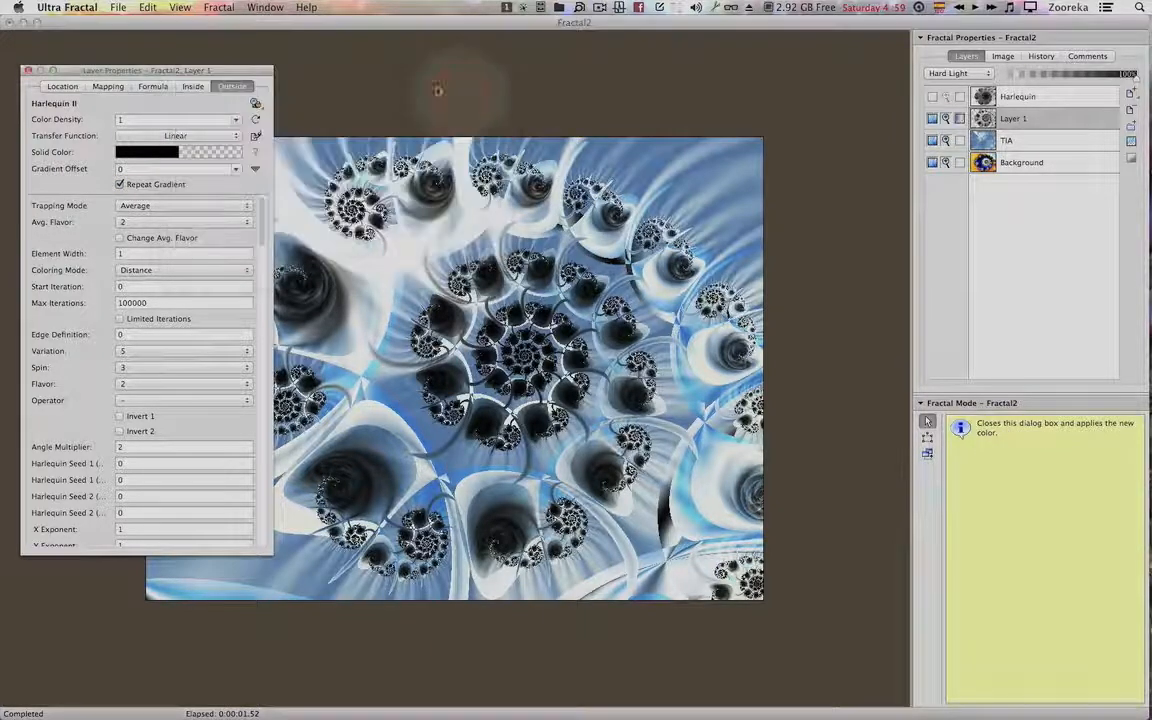
Try Spin 1 and 2 on Layer 1's Harlequin II coloring, and return to 3.
{"action": "left_click_drag", "start_coordinate": [245, 75], "coordinate": [286, 56]}
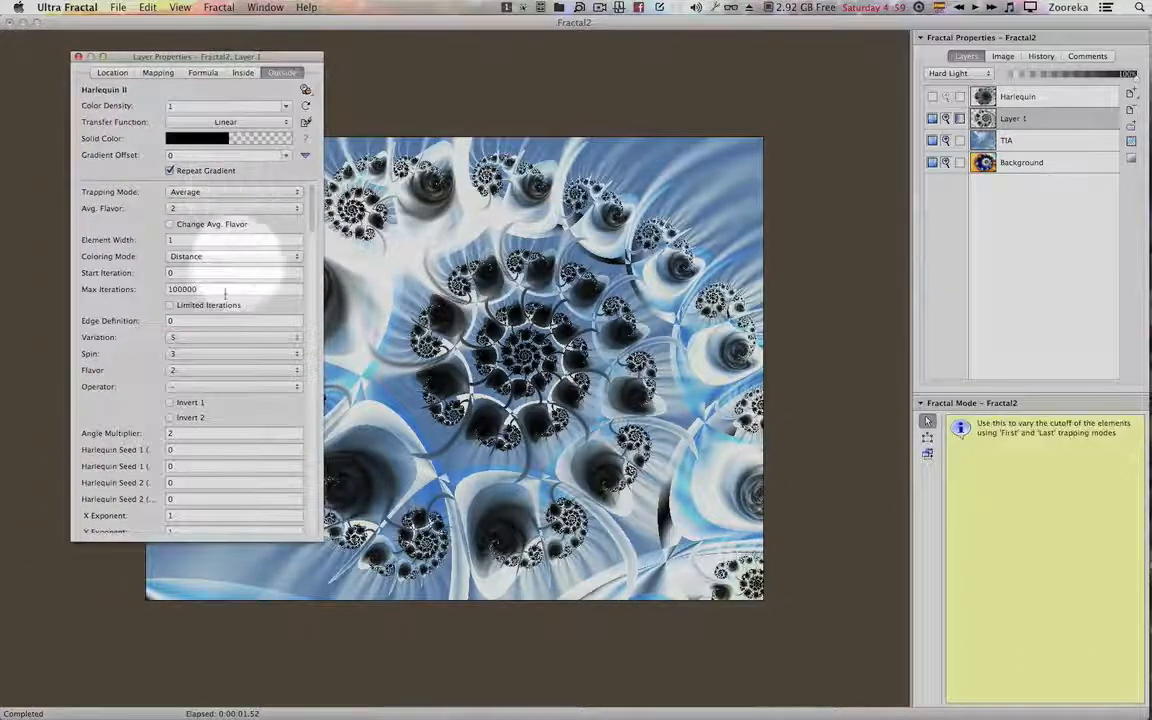
{"action": "left_click", "coordinate": [214, 355]}
{"action": "left_click", "coordinate": [216, 329]}
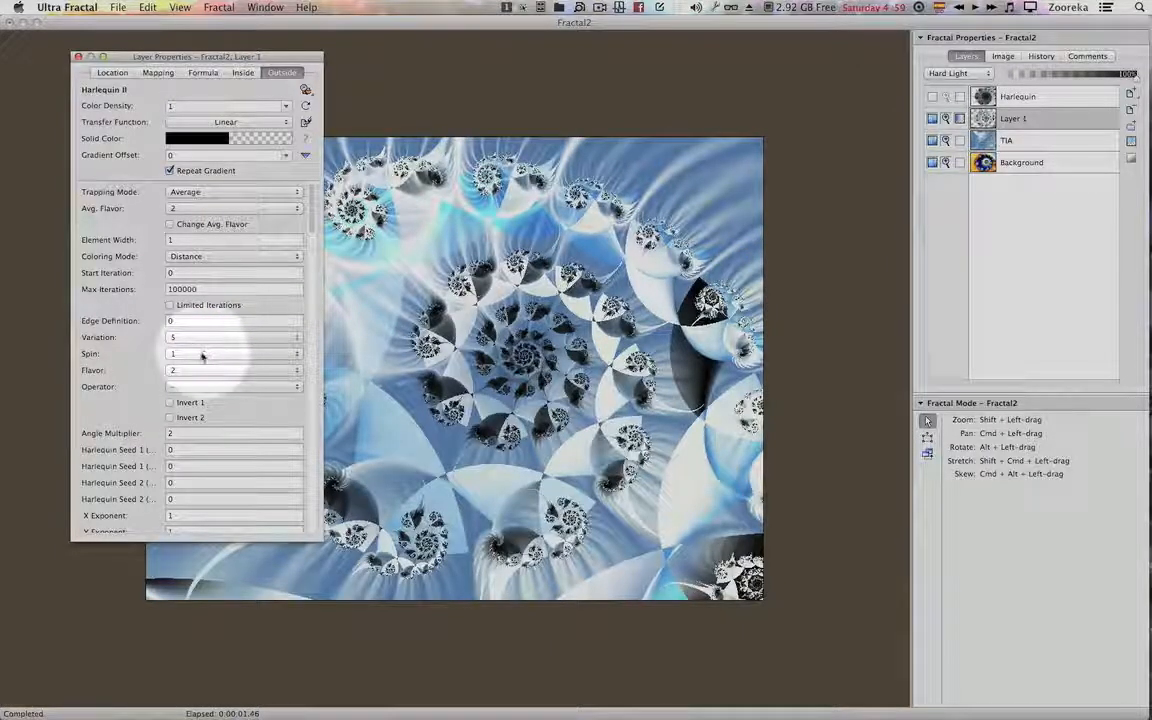
{"action": "left_click", "coordinate": [201, 355]}
{"action": "left_click", "coordinate": [201, 367]}
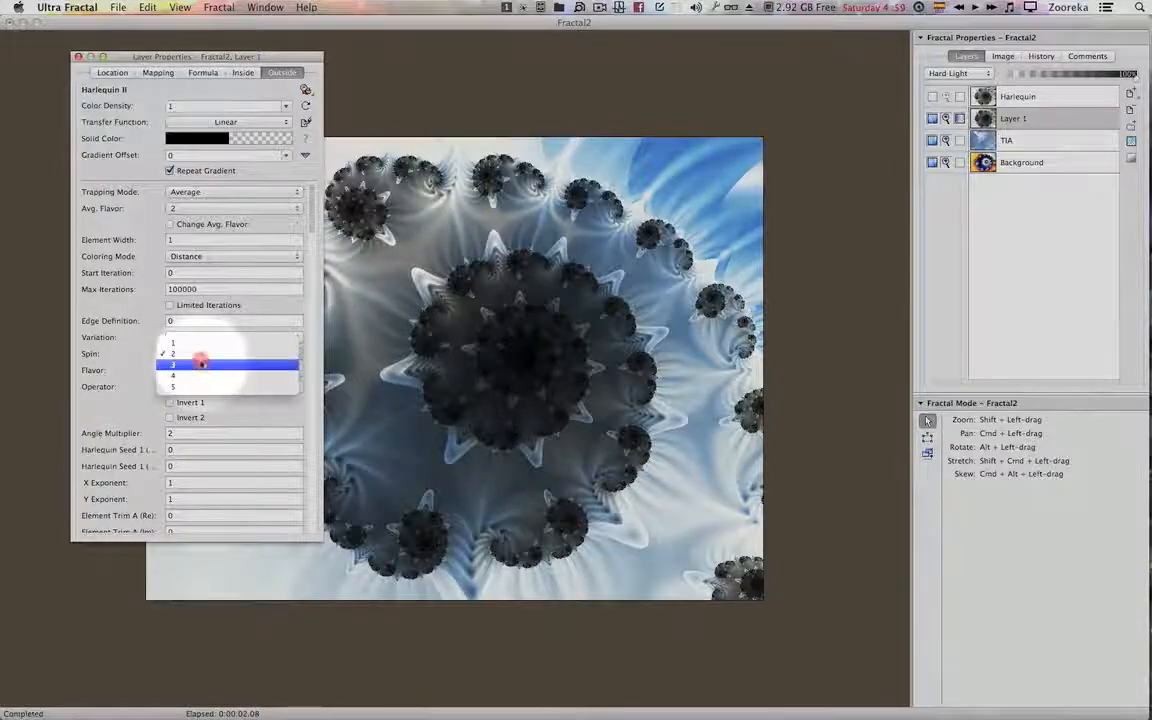
{"action": "left_click", "coordinate": [201, 367]}
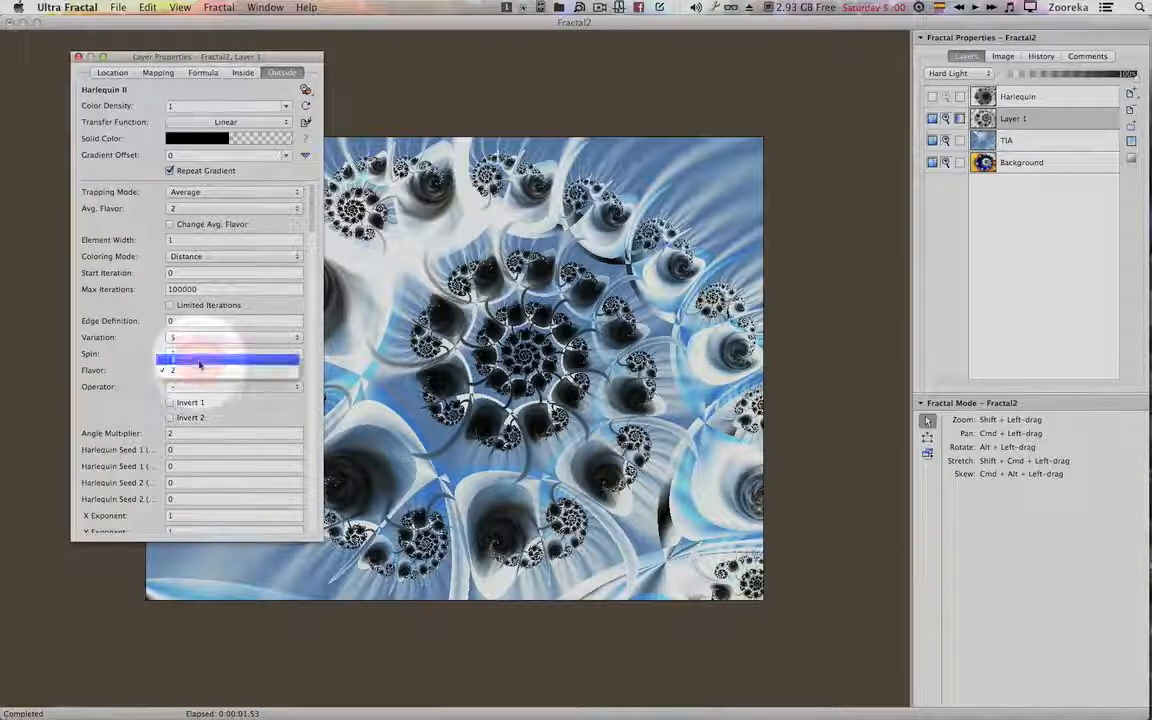
Try Flavor 1 on Layer 1's Harlequin II coloring, and return to 2.
{"action": "left_click", "coordinate": [200, 358]}
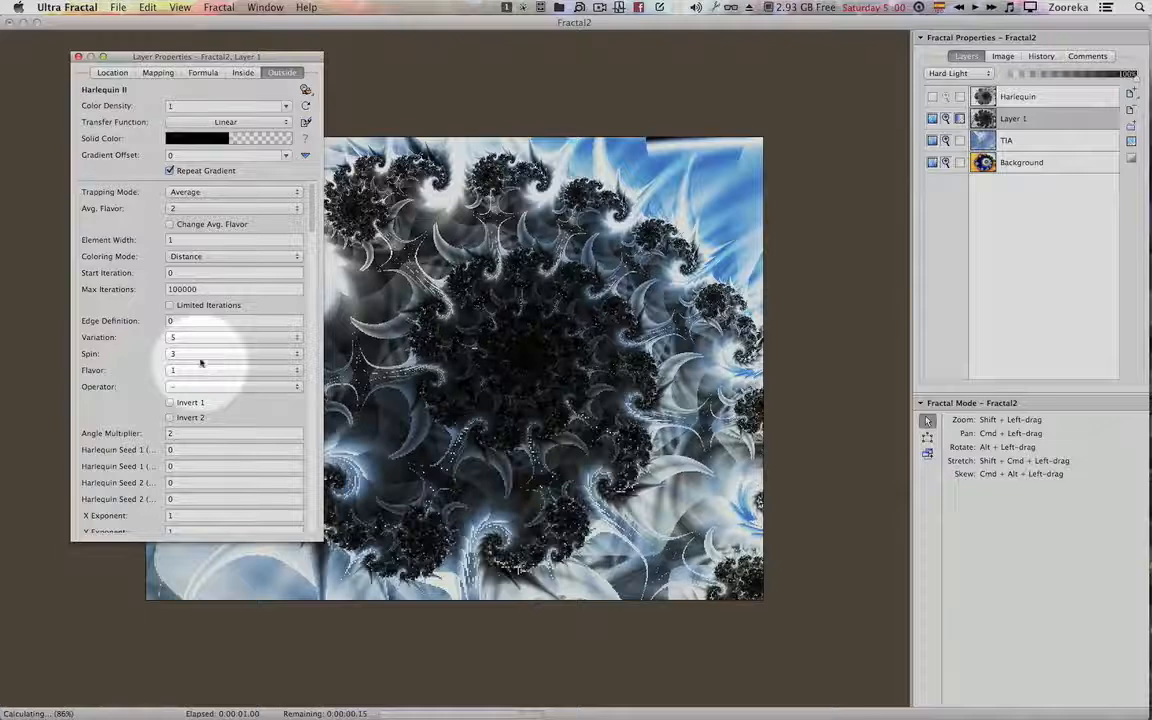
{"action": "left_click_drag", "start_coordinate": [255, 56], "coordinate": [206, 63]}
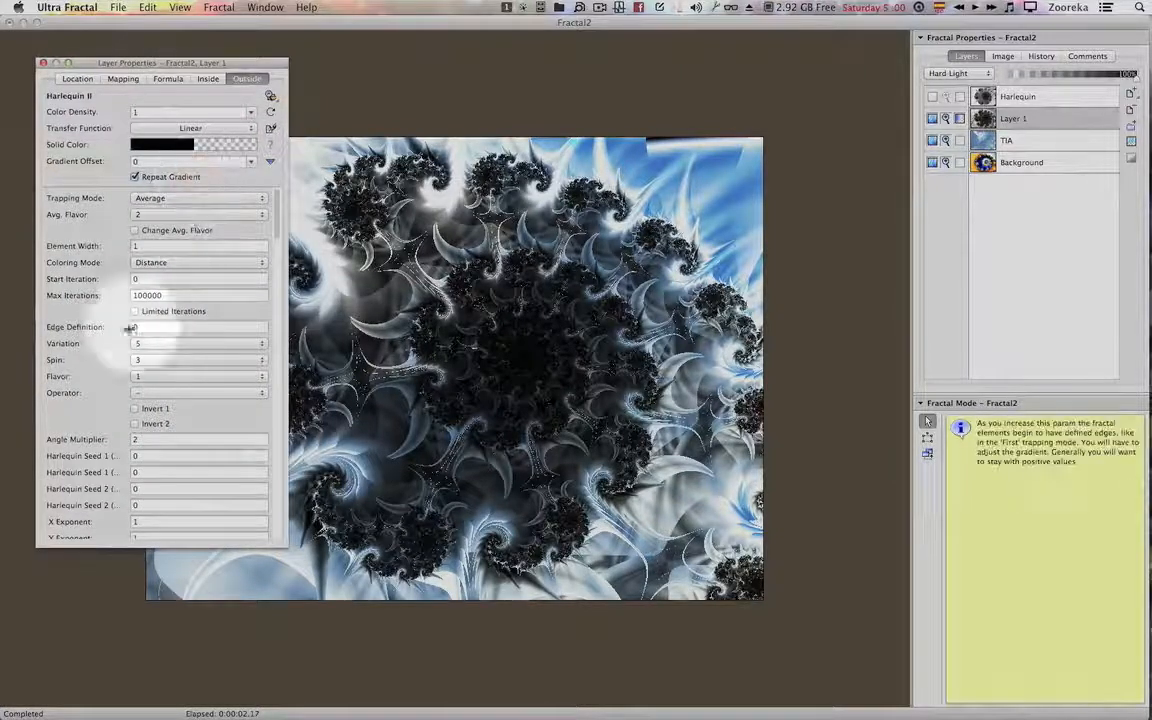
{"action": "left_click", "coordinate": [150, 376]}
{"action": "left_click", "coordinate": [153, 387]}
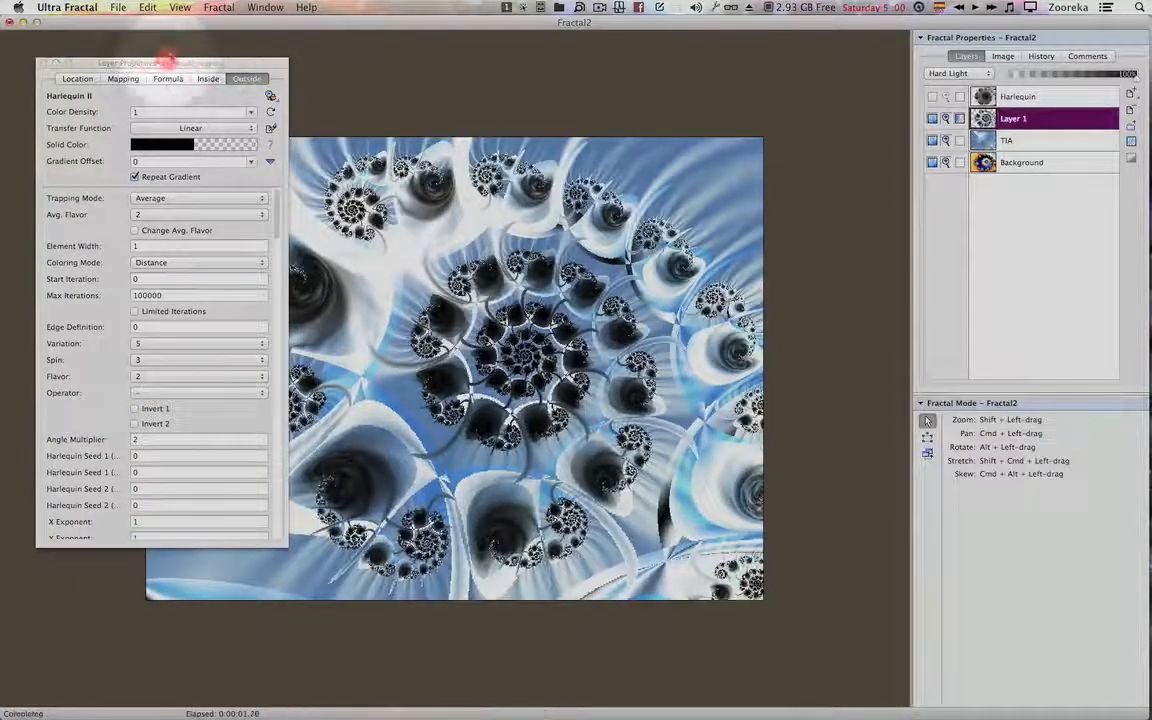
Clear the view of the image and toggle the Harlequin layer's visibility to compare the result with and without it.
{"action": "left_click_drag", "start_coordinate": [168, 62], "coordinate": [44, 82]}
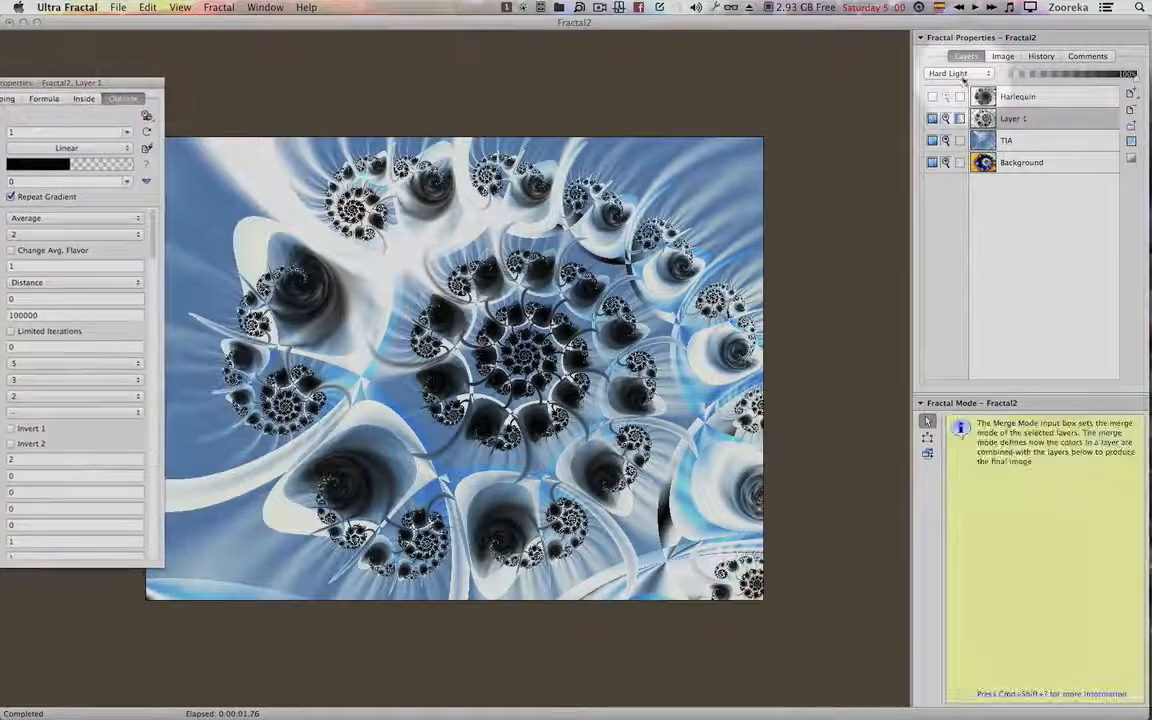
{"action": "left_click", "coordinate": [933, 97]}
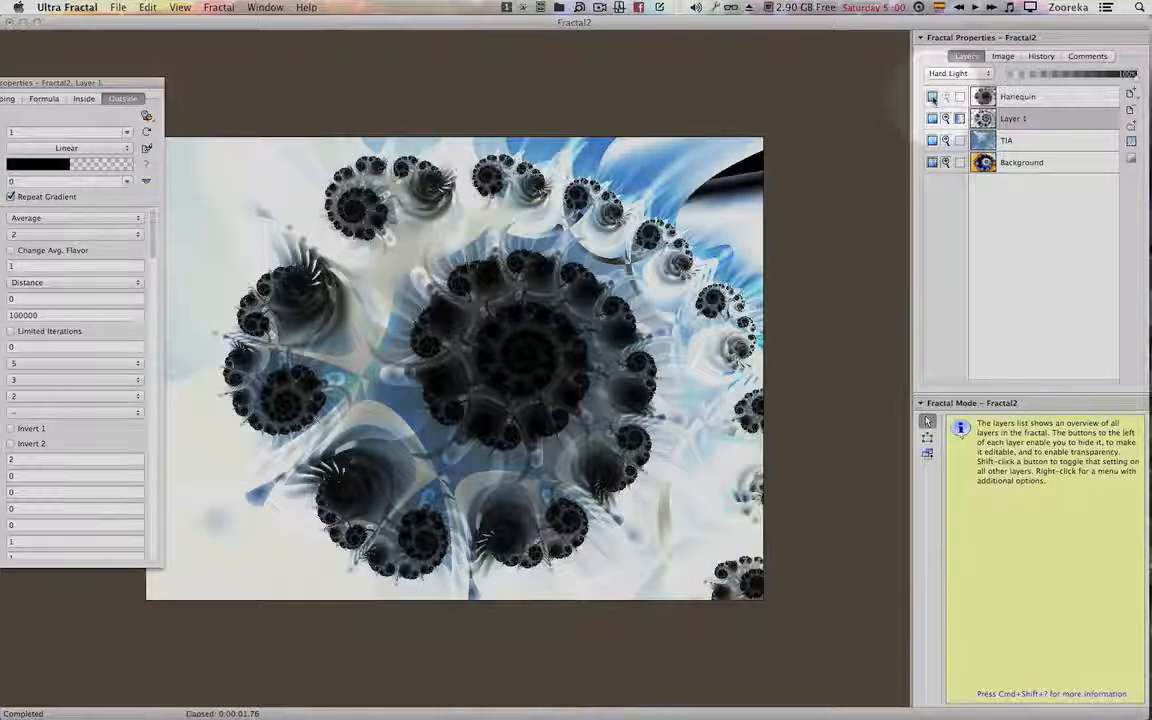
{"action": "left_click", "coordinate": [933, 97]}
{"action": "left_click", "coordinate": [933, 97]}
{"action": "left_click", "coordinate": [933, 97]}
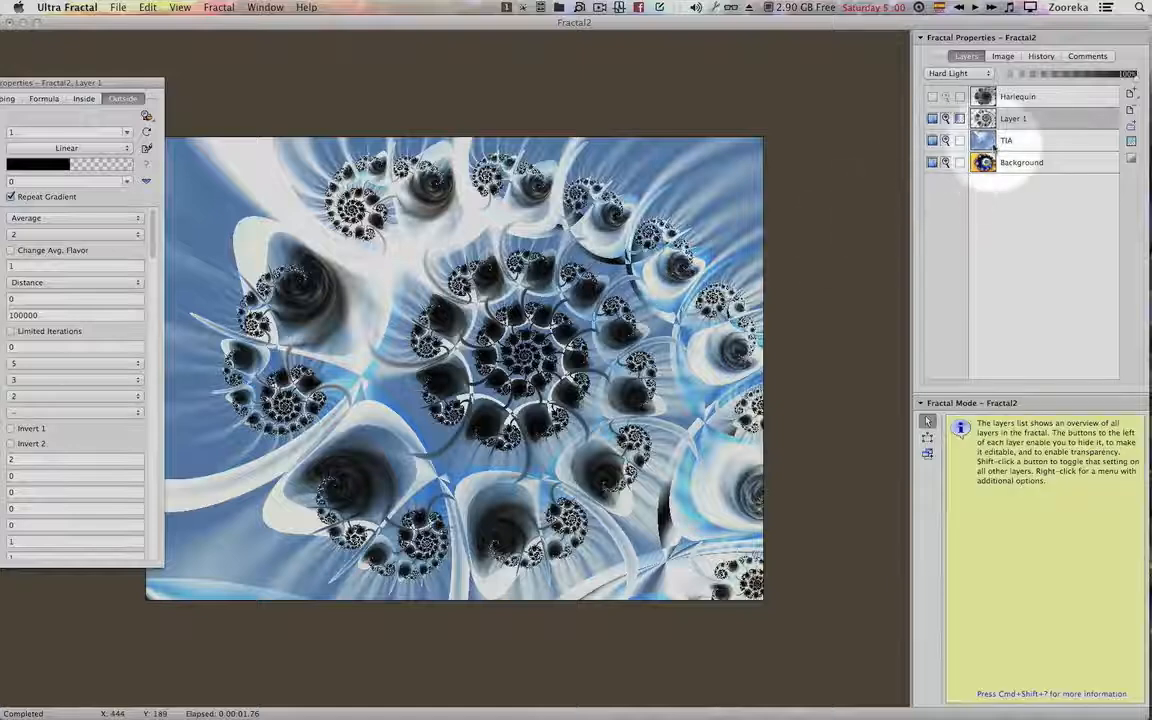
Adjust the TIA layer's gradient with HSL shifts of about -13 hue, 37 saturation and -37 luminance.
{"action": "left_click", "coordinate": [1004, 138]}
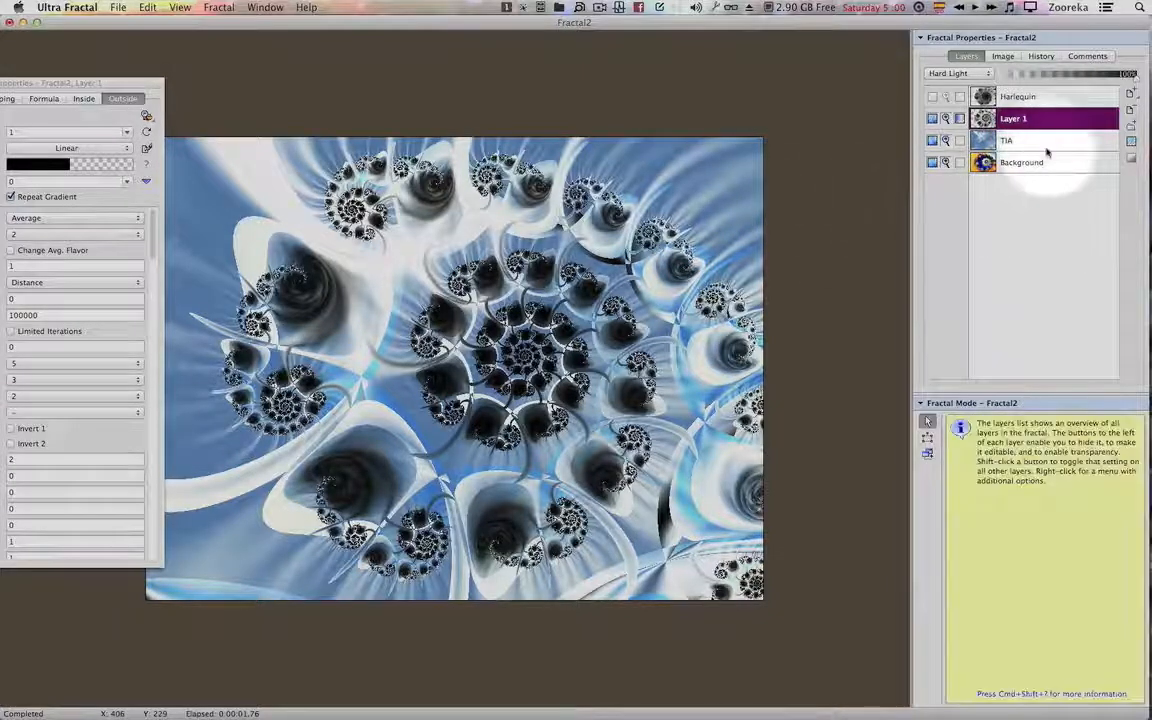
{"action": "left_click", "coordinate": [1046, 141]}
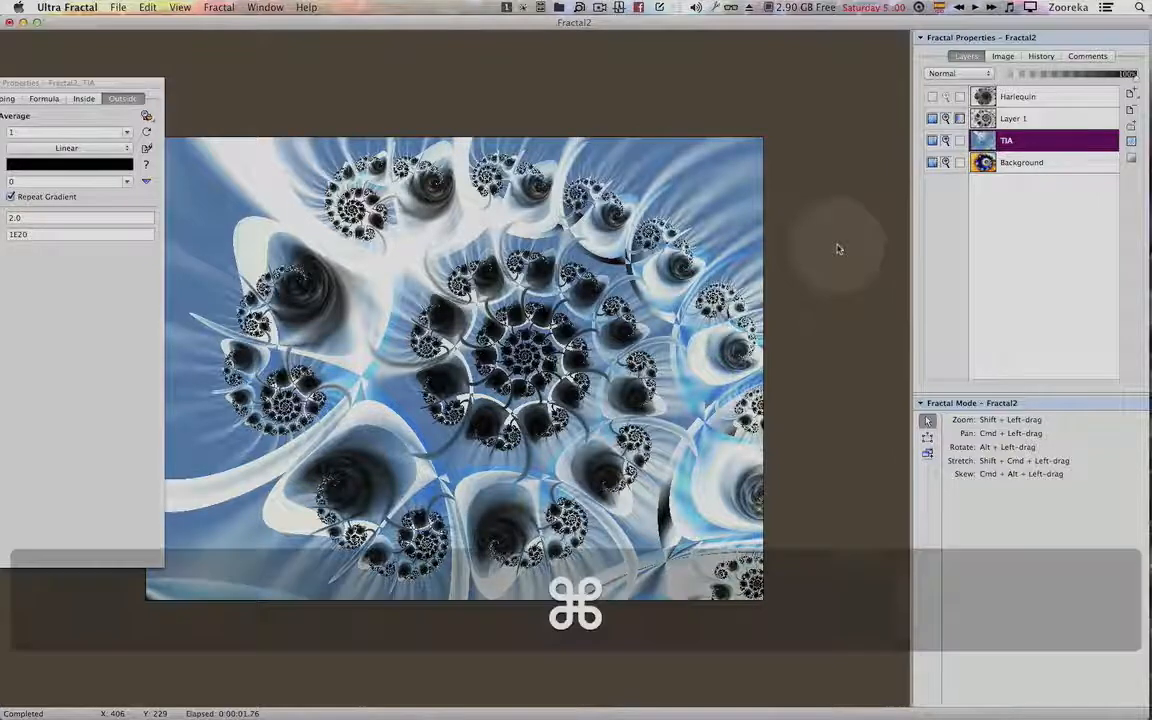
{"action": "key", "text": "super+j"}
{"action": "mouse_move", "coordinate": [788, 71]}
{"action": "left_mouse_down"}
{"action": "mouse_move", "coordinate": [732, 77]}
{"action": "mouse_move", "coordinate": [785, 82]}
{"action": "left_mouse_up"}
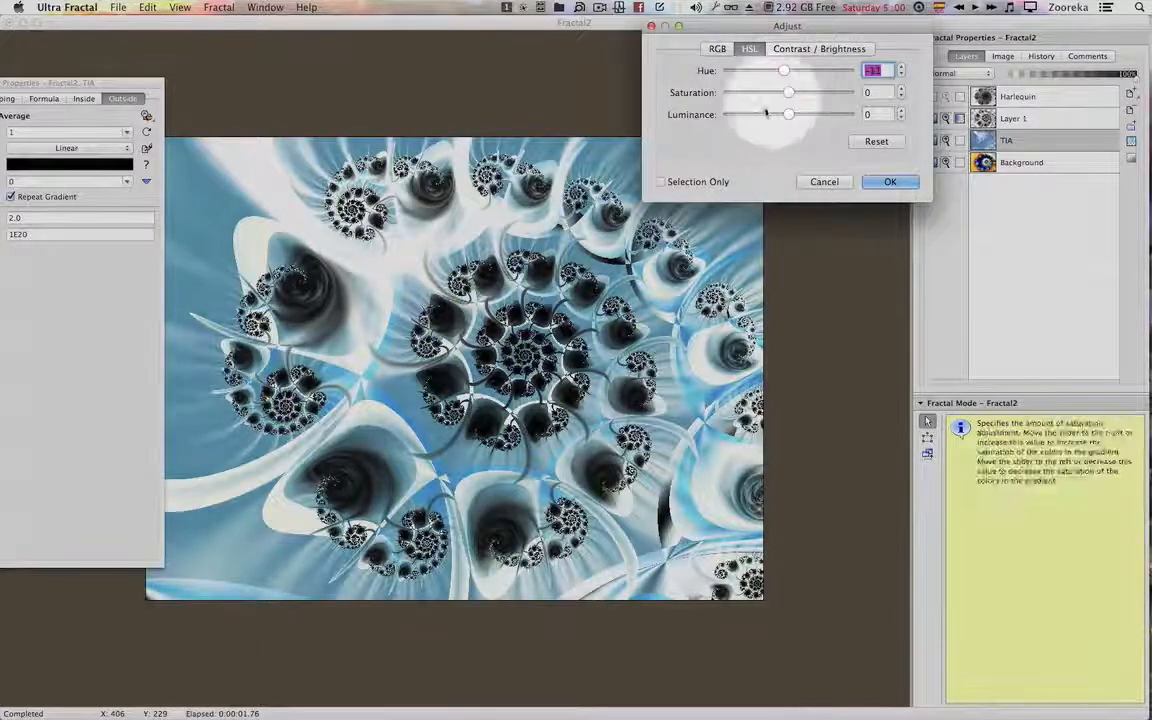
{"action": "left_click_drag", "start_coordinate": [789, 115], "coordinate": [765, 117]}
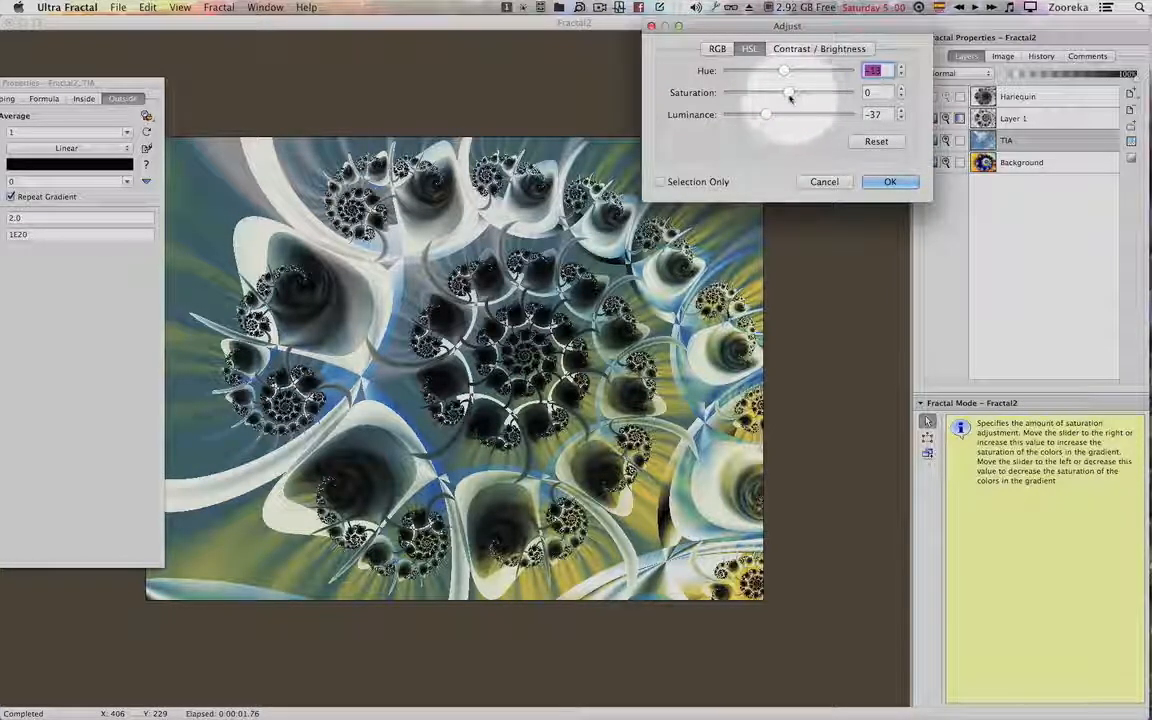
{"action": "left_click_drag", "start_coordinate": [787, 93], "coordinate": [810, 97]}
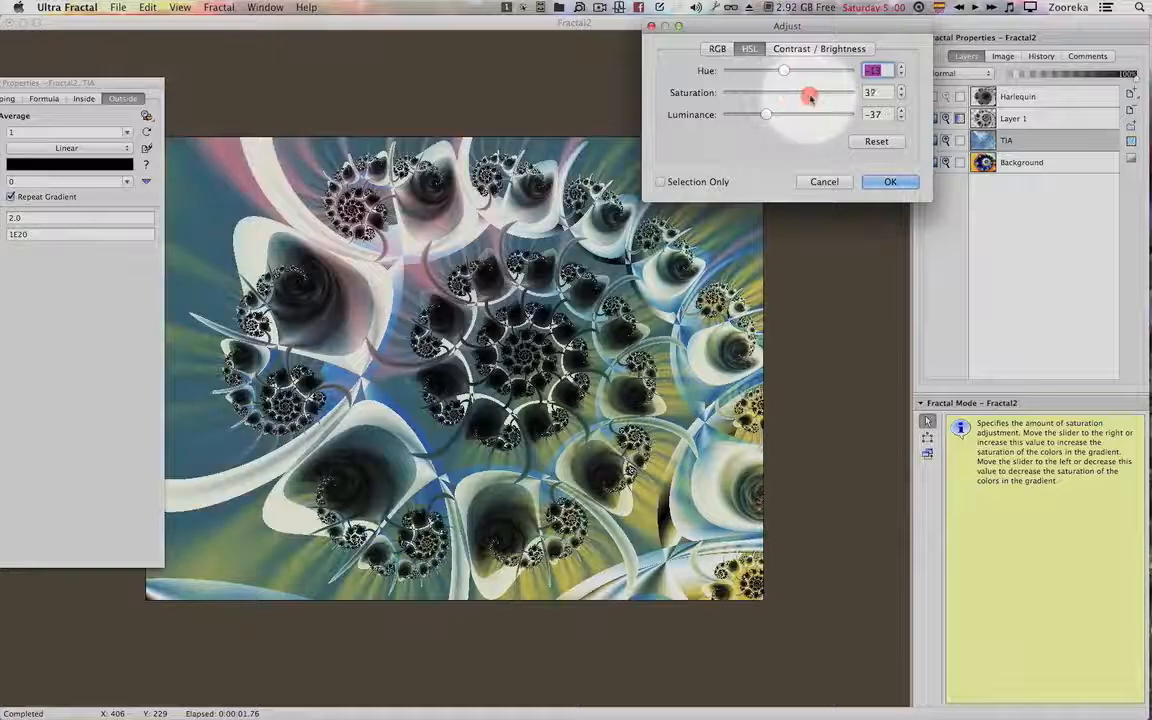
{"action": "left_click", "coordinate": [890, 181]}
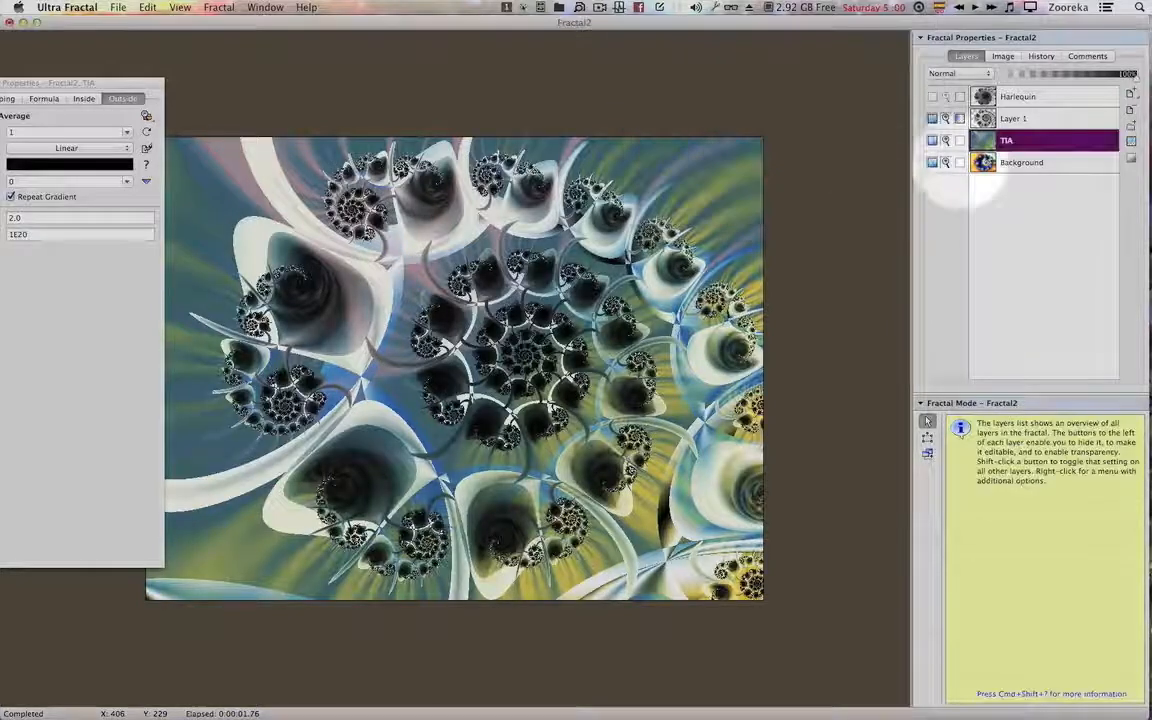
Lower Layer 1's opacity to nearly zero, and make the Harlequin layer visible and the only editable layer.
{"action": "left_click", "coordinate": [1028, 119]}
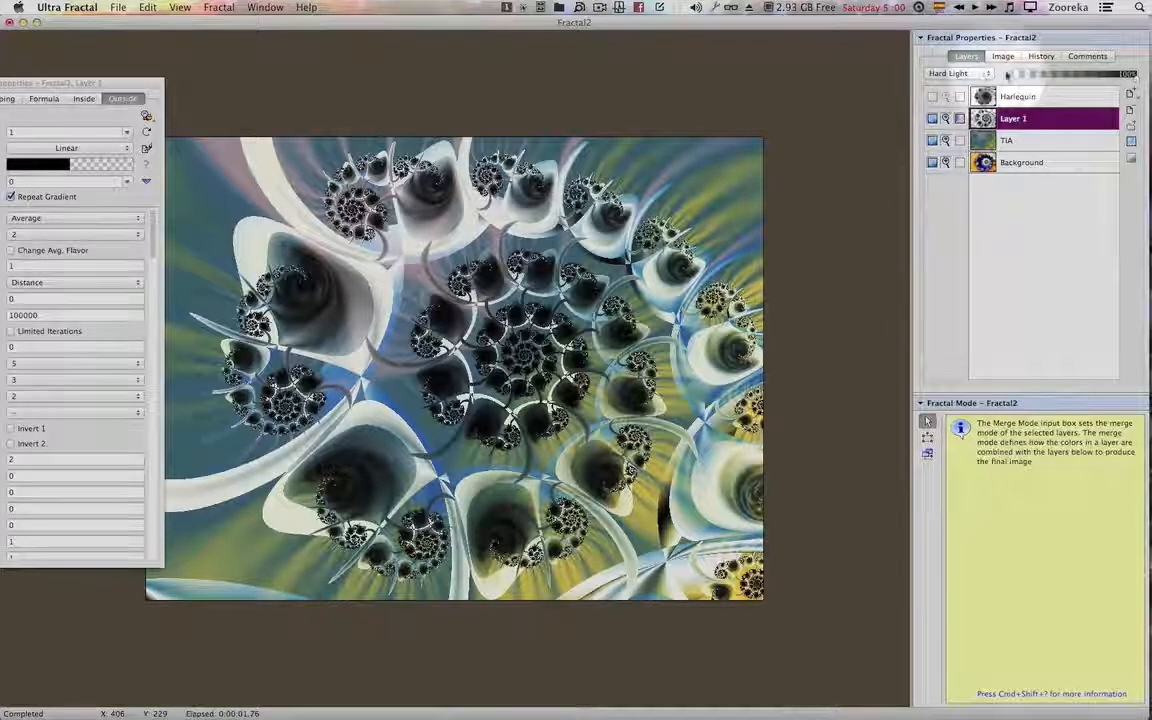
{"action": "left_click_drag", "start_coordinate": [1058, 79], "coordinate": [1016, 92]}
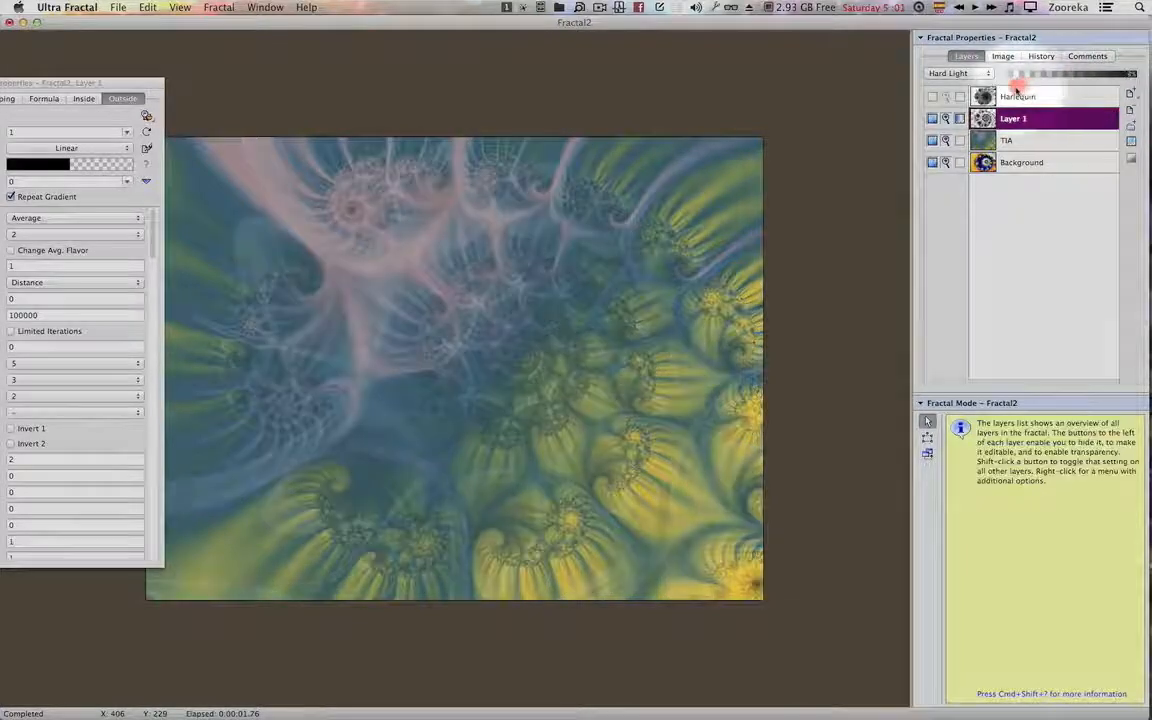
{"action": "left_click", "coordinate": [1040, 96]}
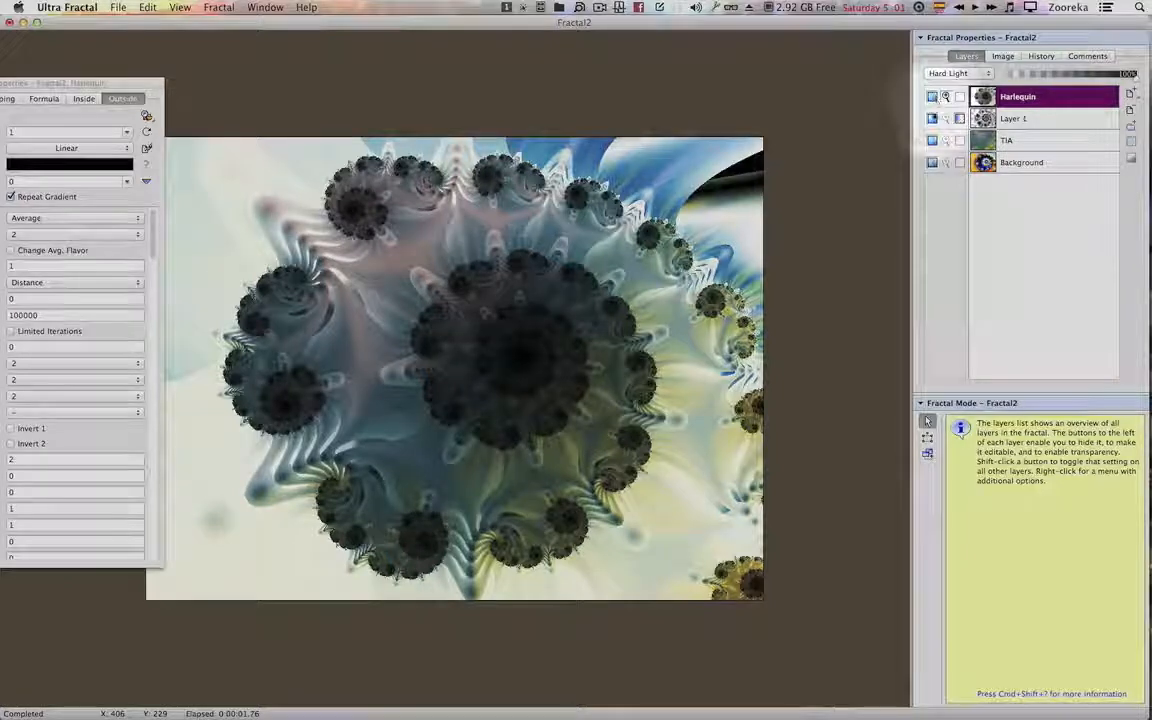
Hide the Harlequin layer, raise Layer 1's opacity to 100%, and toggle Layer 1's visibility to check its effect.
{"action": "left_click_drag", "start_coordinate": [1060, 78], "coordinate": [1141, 74]}
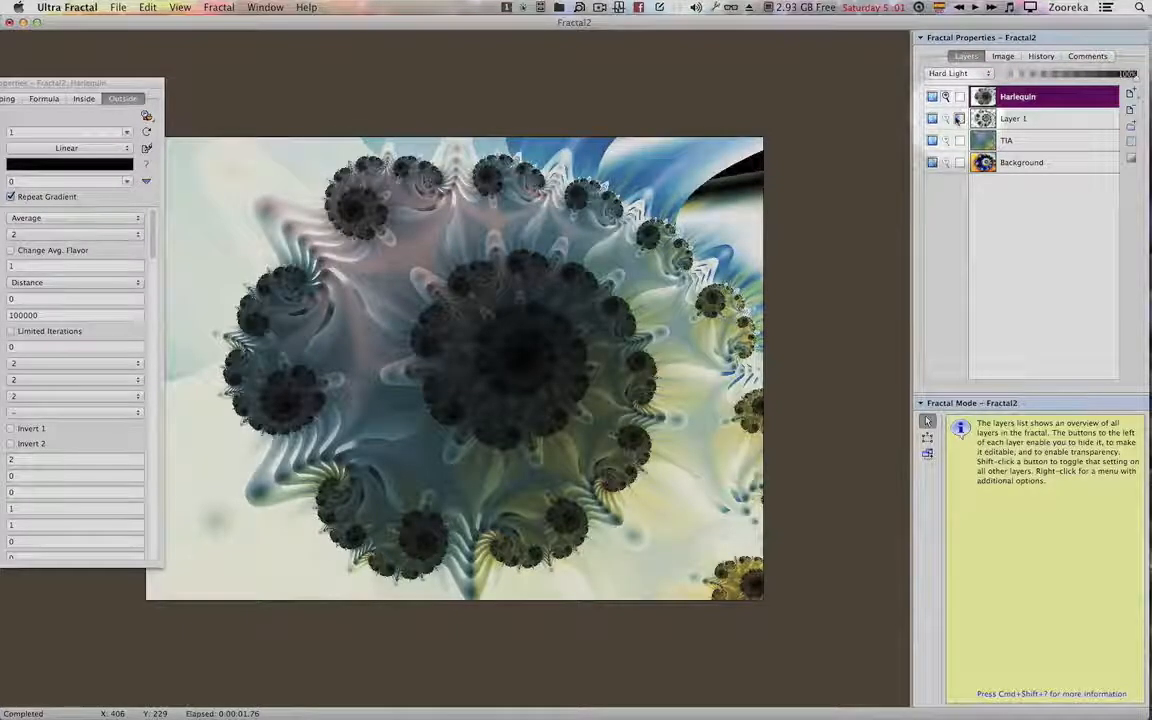
{"action": "left_click", "coordinate": [959, 118]}
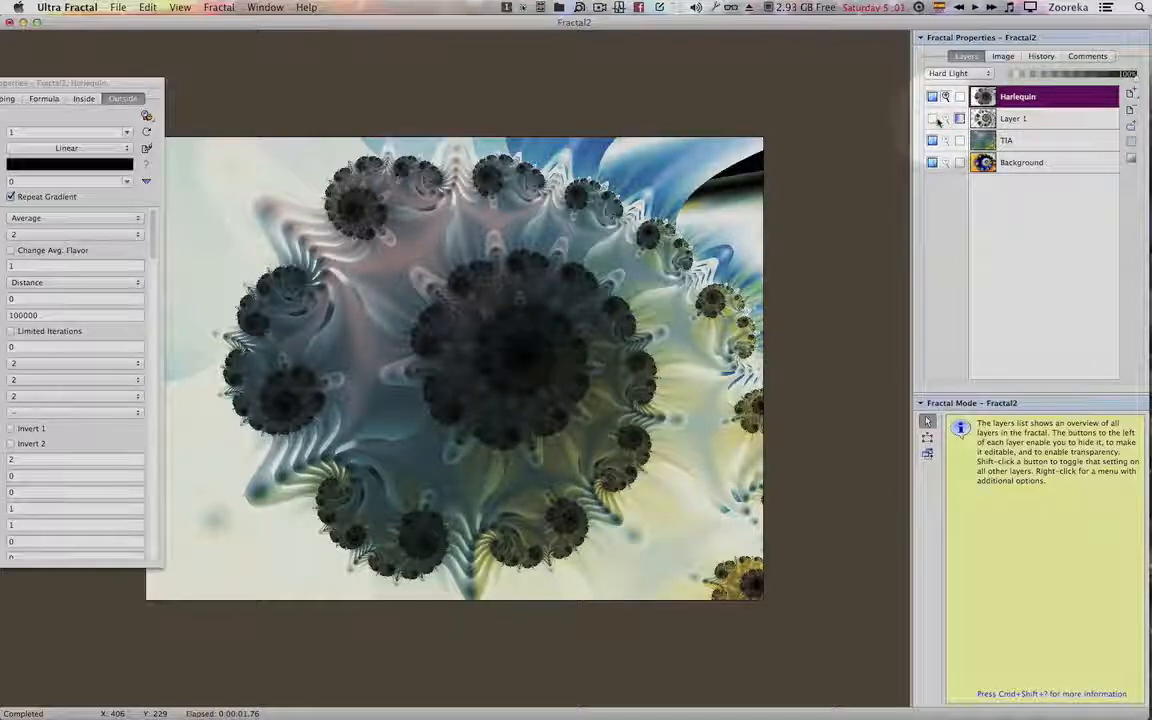
{"action": "left_click", "coordinate": [932, 96]}
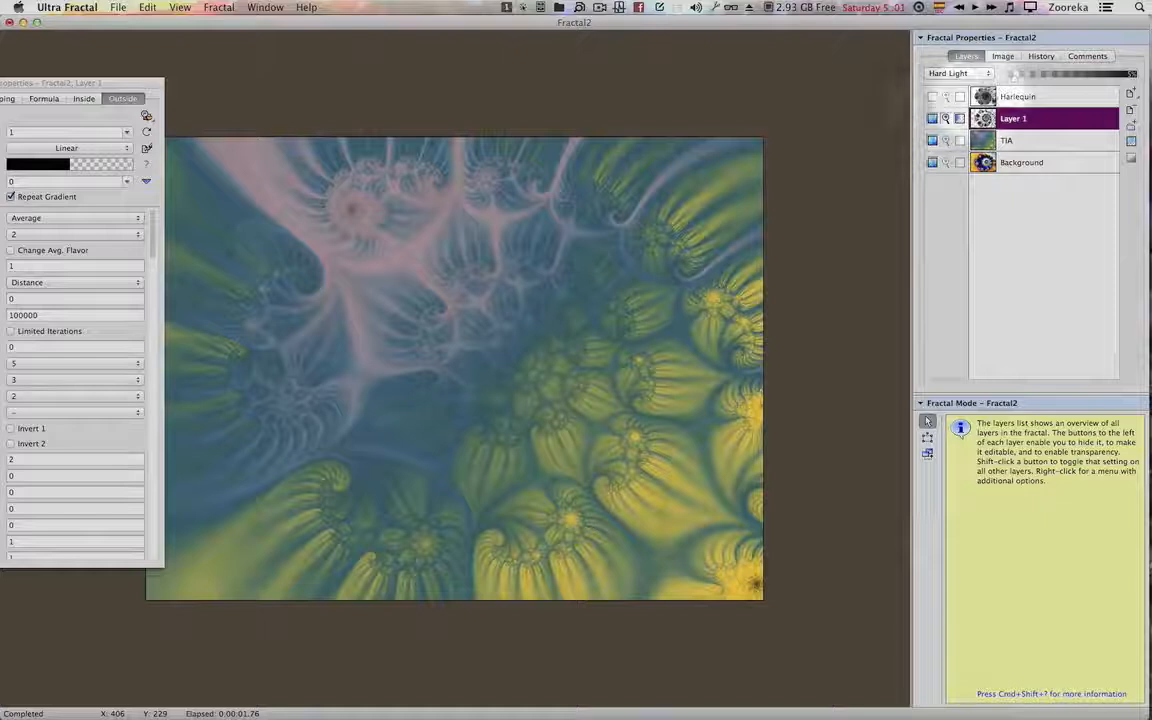
{"action": "left_click", "coordinate": [1079, 116]}
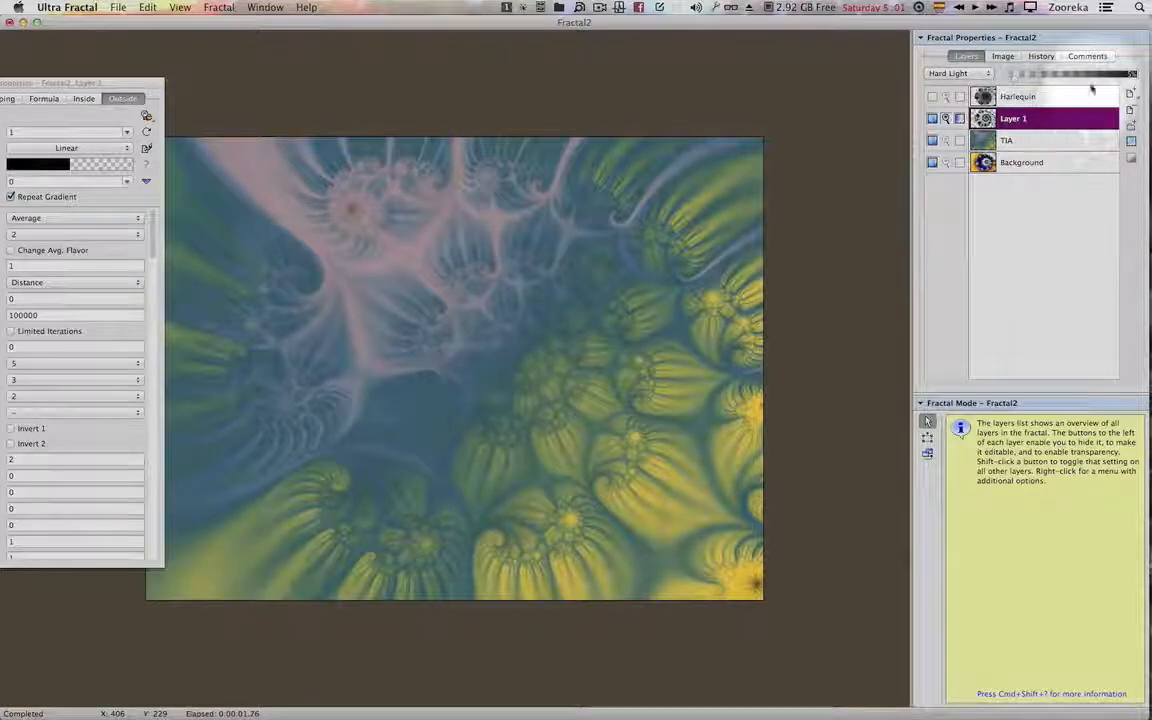
{"action": "double_click", "coordinate": [1030, 119]}
{"action": "left_click", "coordinate": [933, 119]}
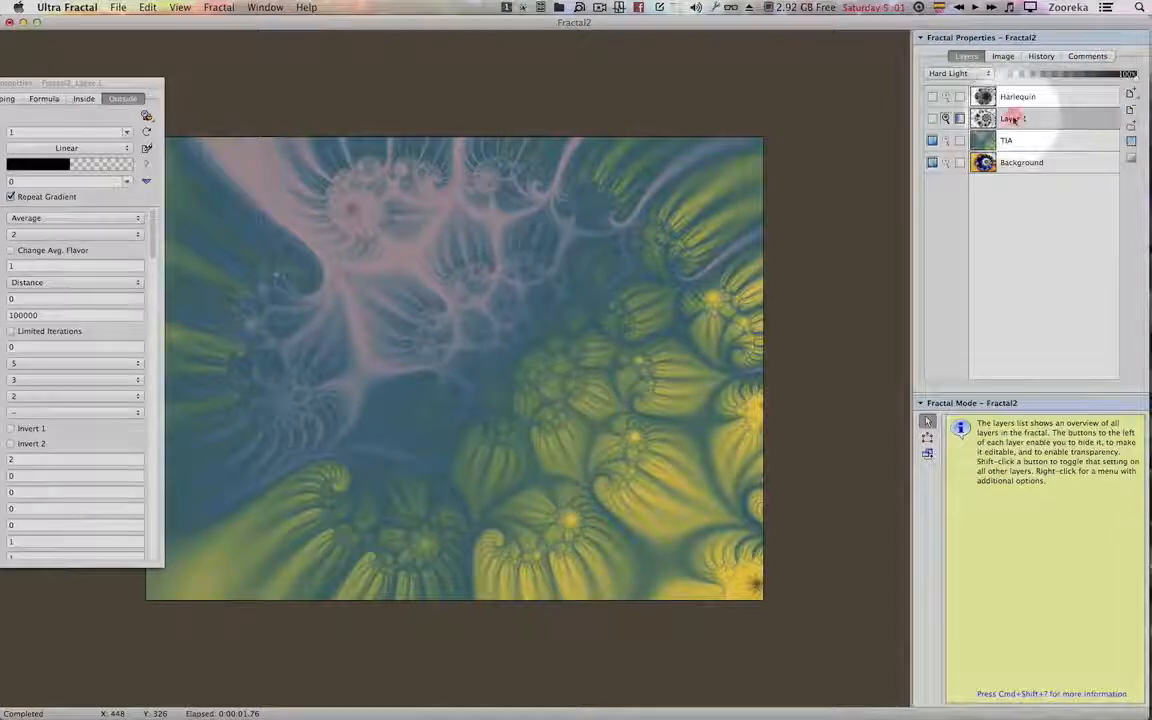
{"action": "left_click", "coordinate": [932, 119]}
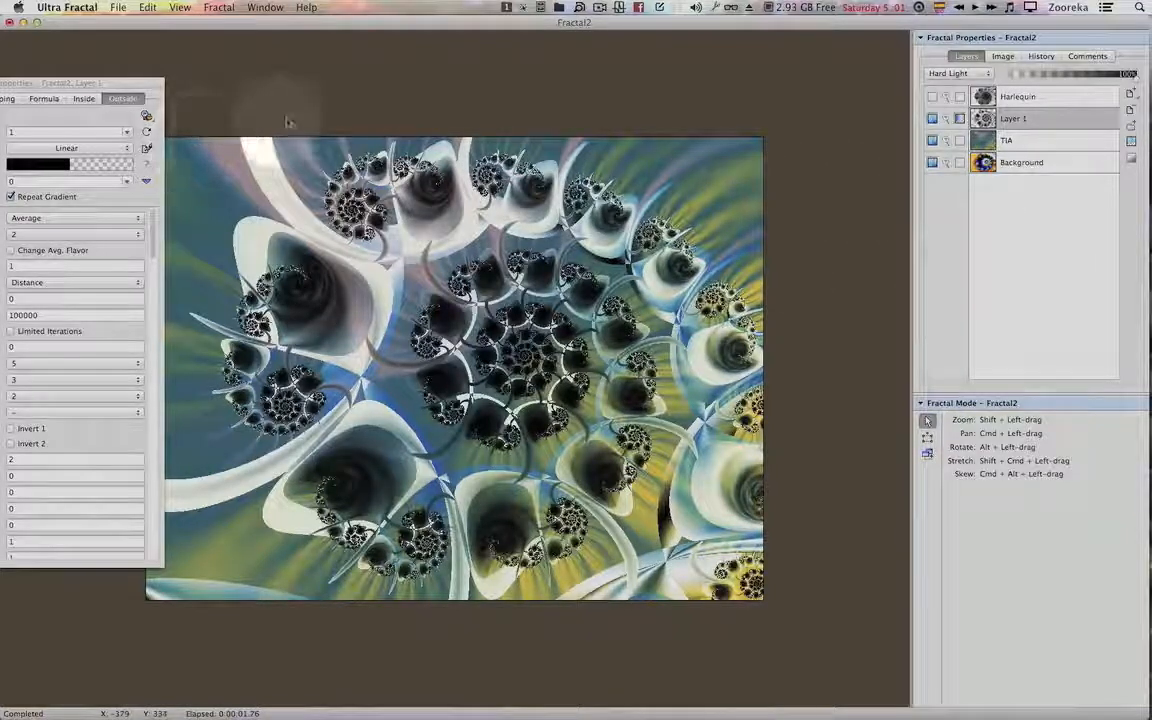
Rotate Layer 1's gradient to -51 so its dark spiral areas turn light, and close the gradient editor.
{"action": "key", "text": "F4"}
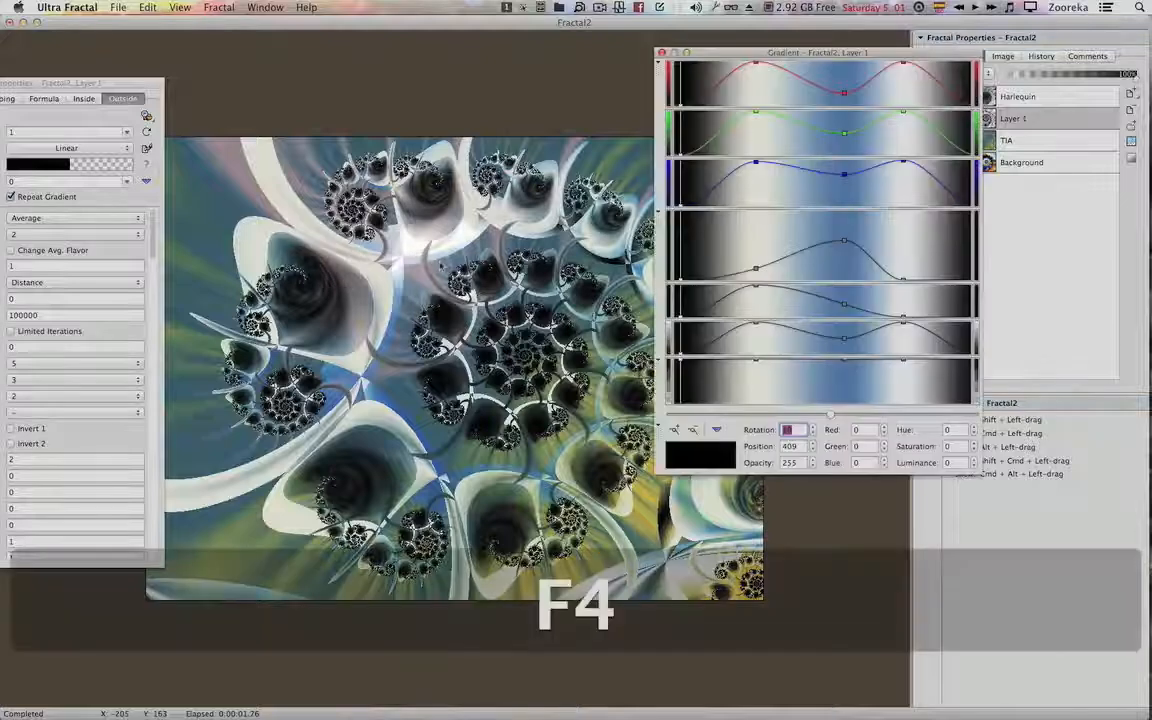
{"action": "left_click_drag", "start_coordinate": [830, 415], "coordinate": [784, 419]}
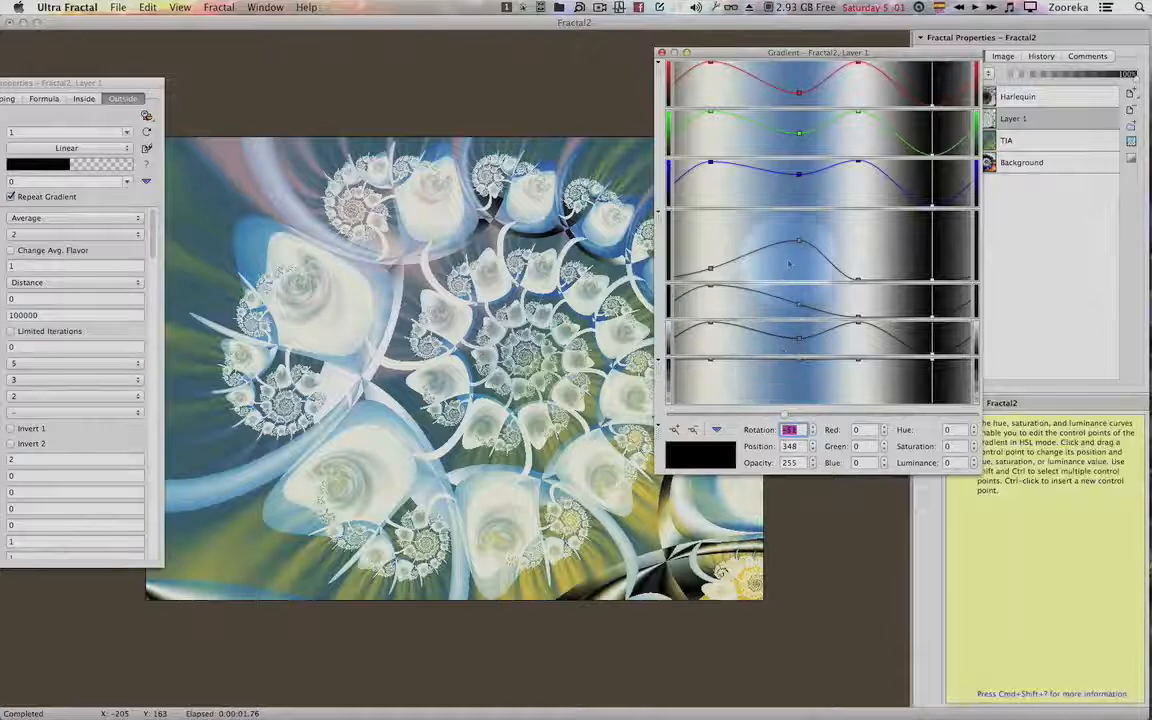
{"action": "left_click_drag", "start_coordinate": [752, 47], "coordinate": [860, 78]}
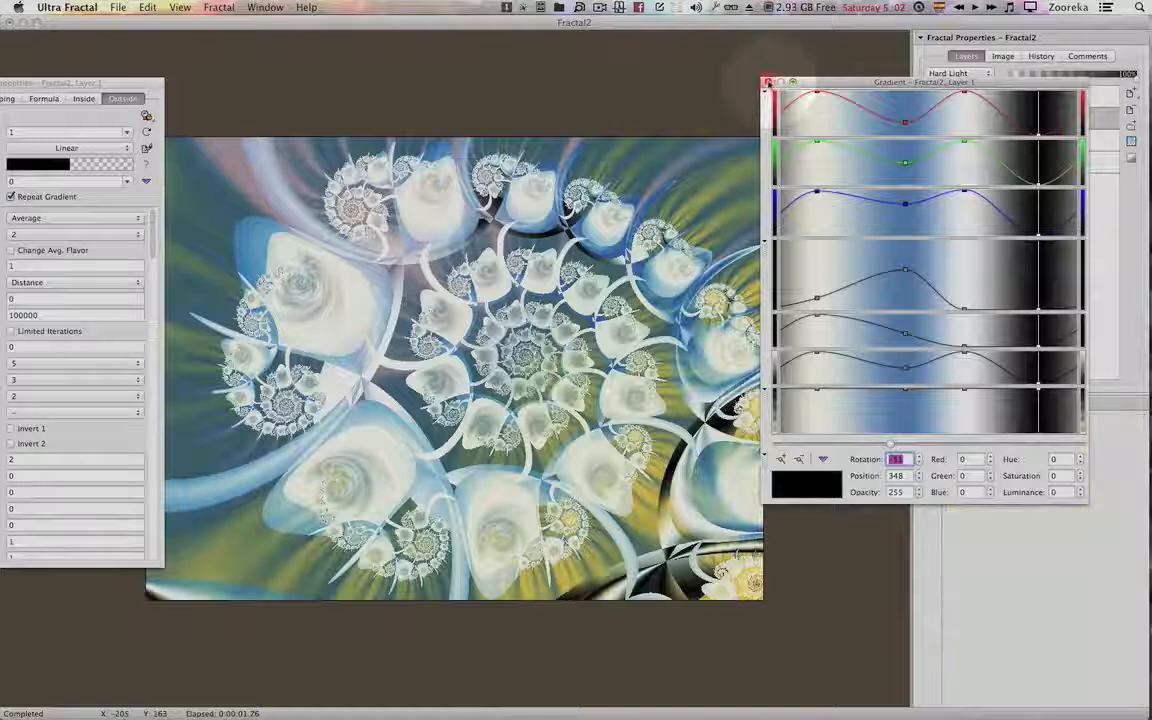
{"action": "left_click", "coordinate": [767, 82]}
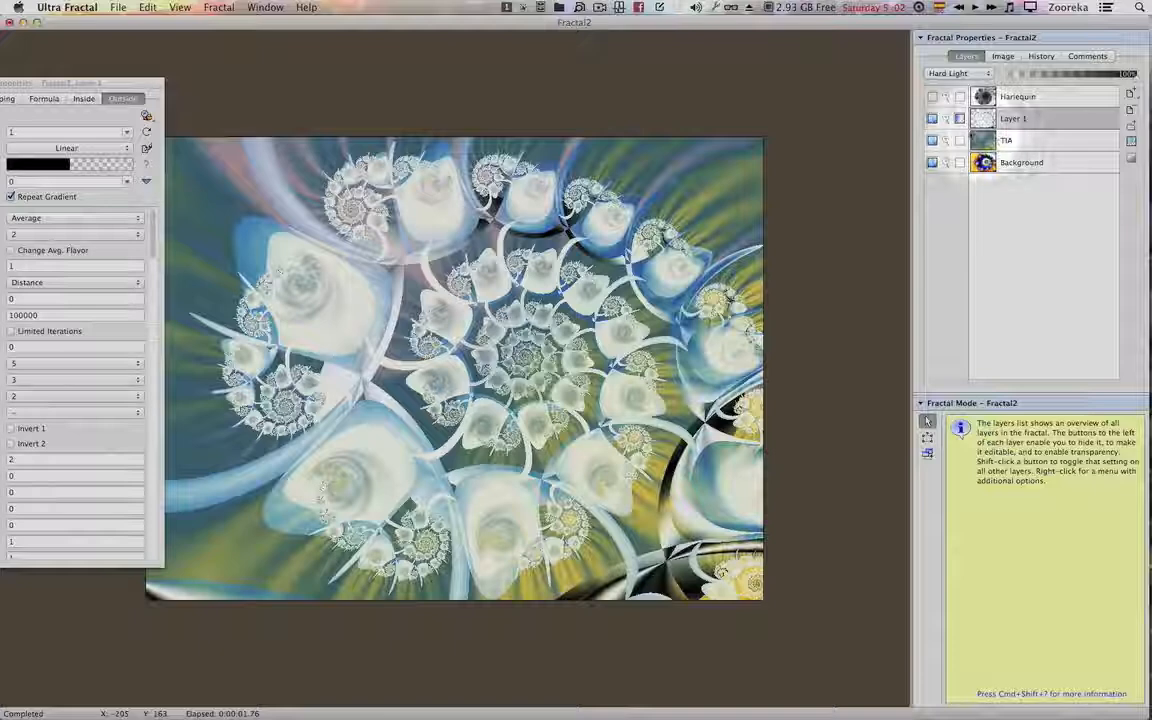
Show the Harlequin layer again and try merge modes such as Darken, Lighten and Saturation on it, settling on Hue.
{"action": "left_click", "coordinate": [932, 96]}
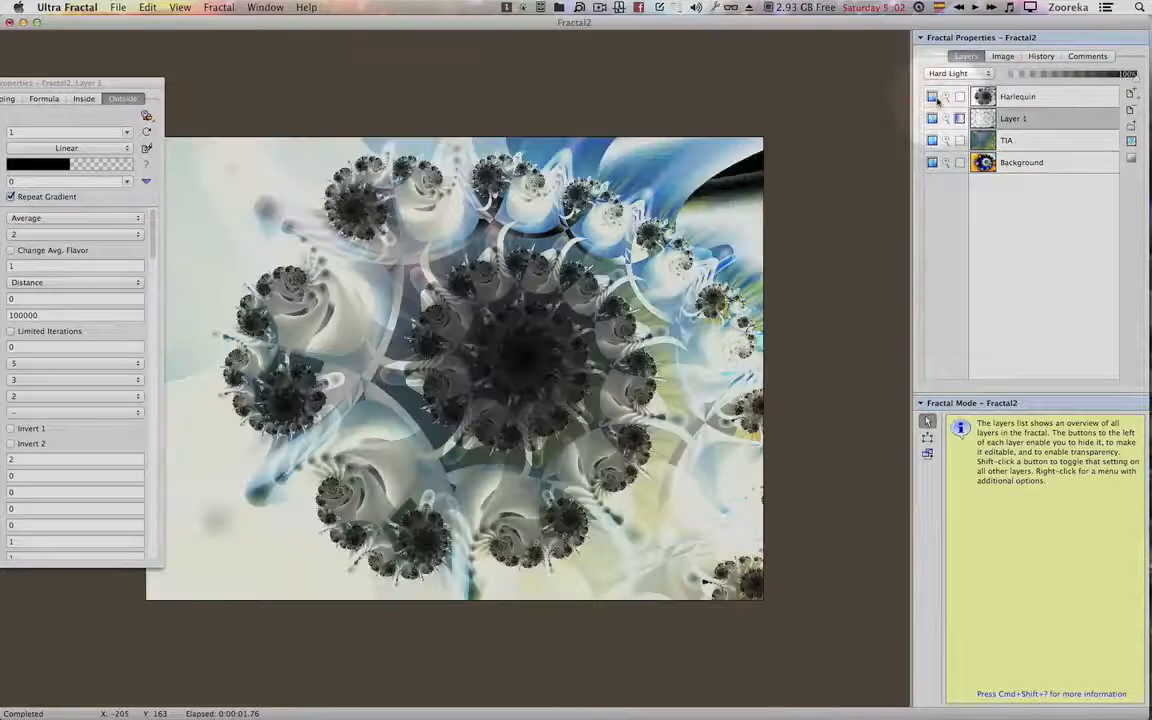
{"action": "left_click", "coordinate": [1040, 96]}
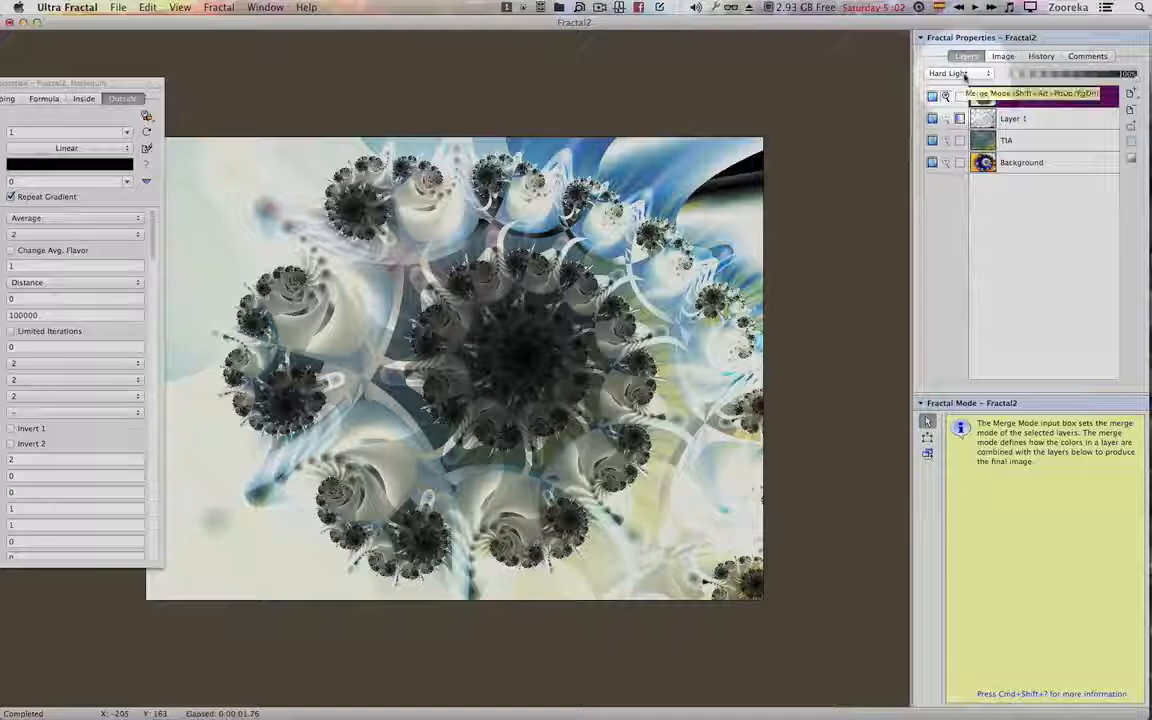
{"action": "left_click", "coordinate": [960, 74]}
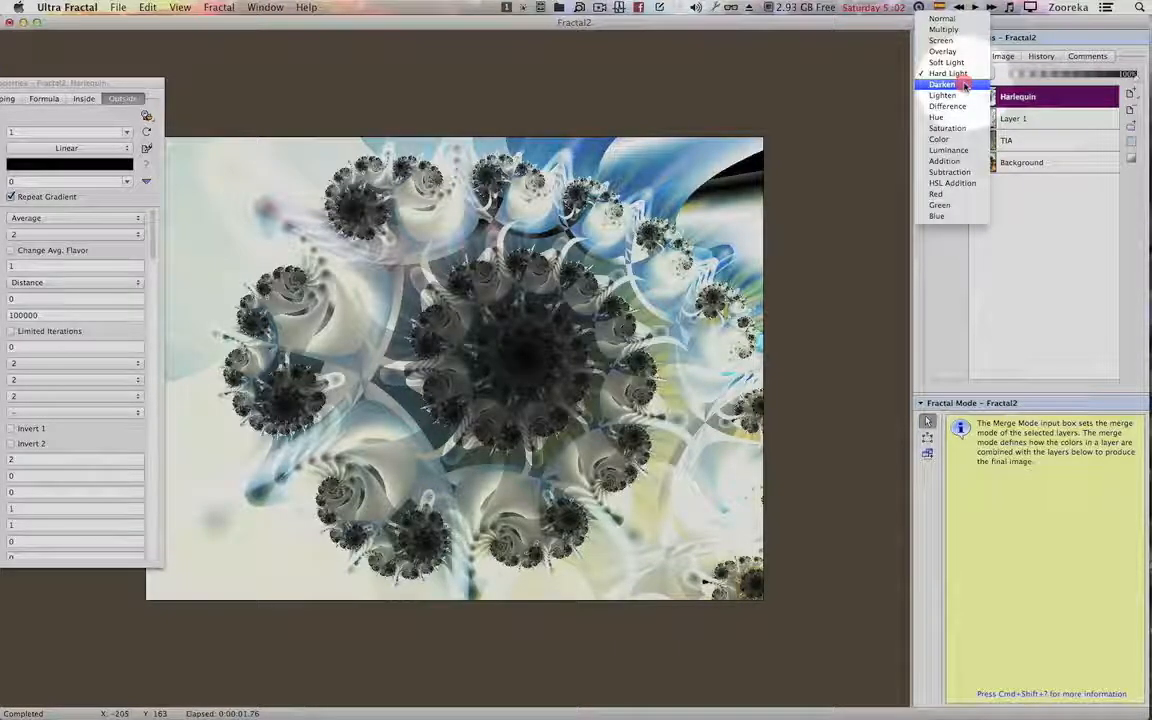
{"action": "left_click", "coordinate": [963, 74]}
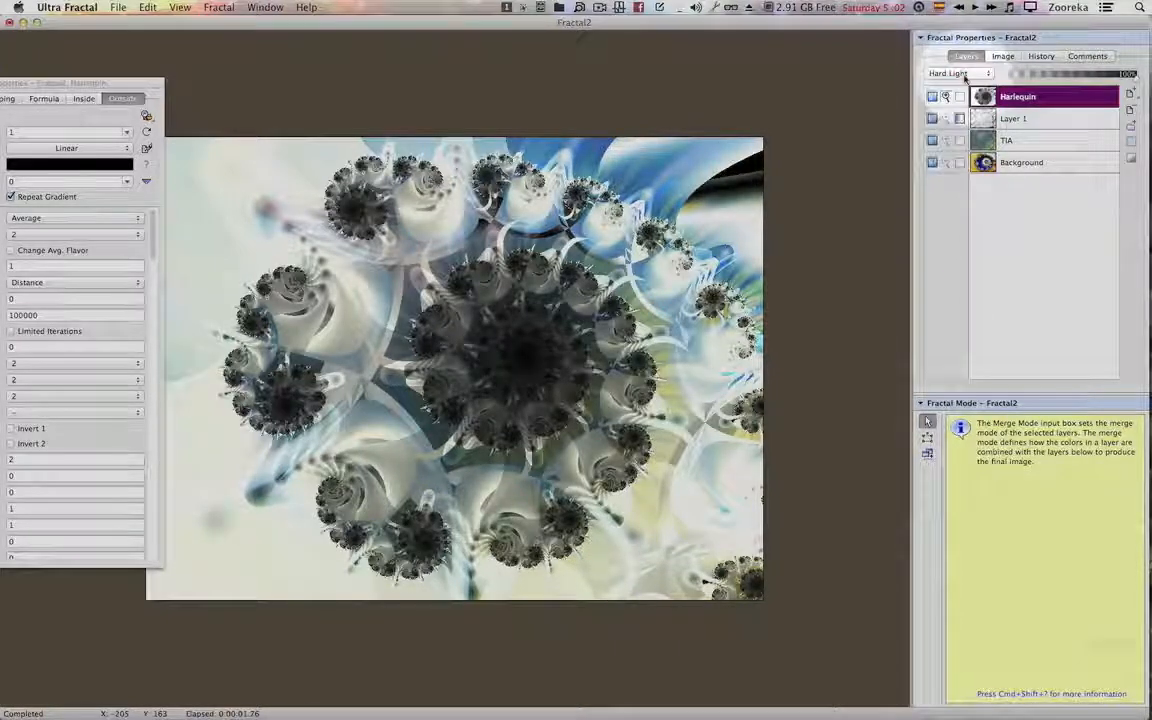
{"action": "key", "text": "shift+alt+Page_Down"}
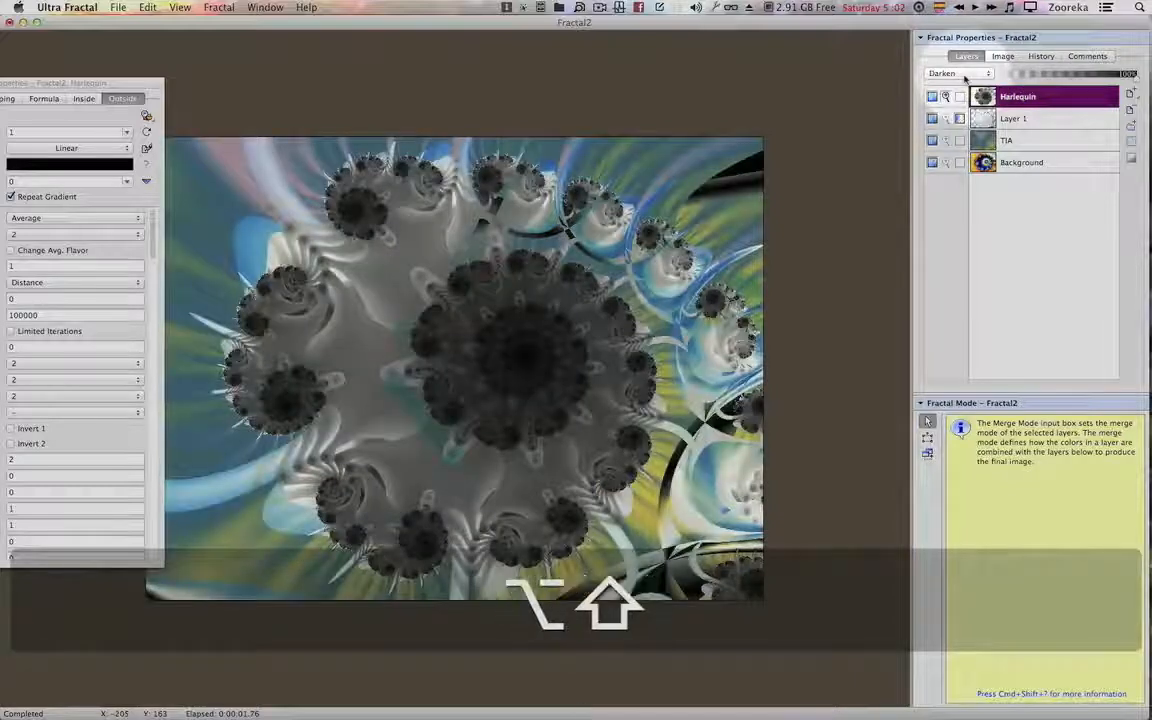
{"action": "key", "text": "shift+alt+Page_Down"}
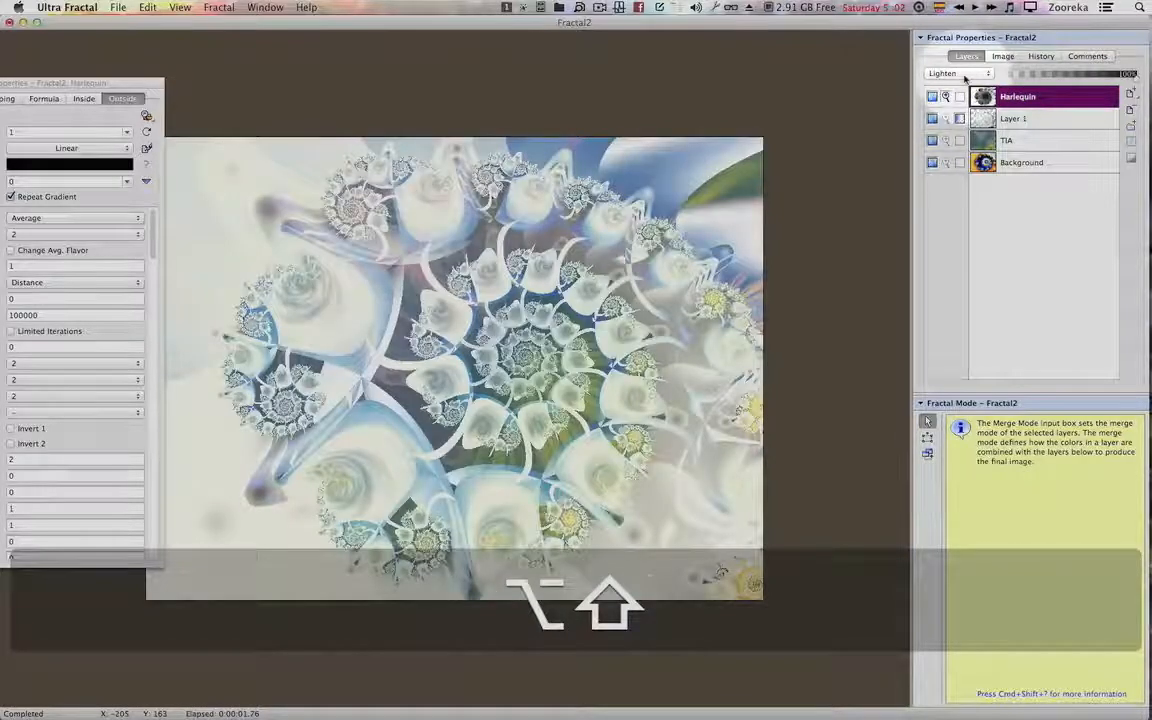
{"action": "key", "text": "shift+alt+Page_Down"}
{"action": "key", "text": "shift+alt+Page_Down"}
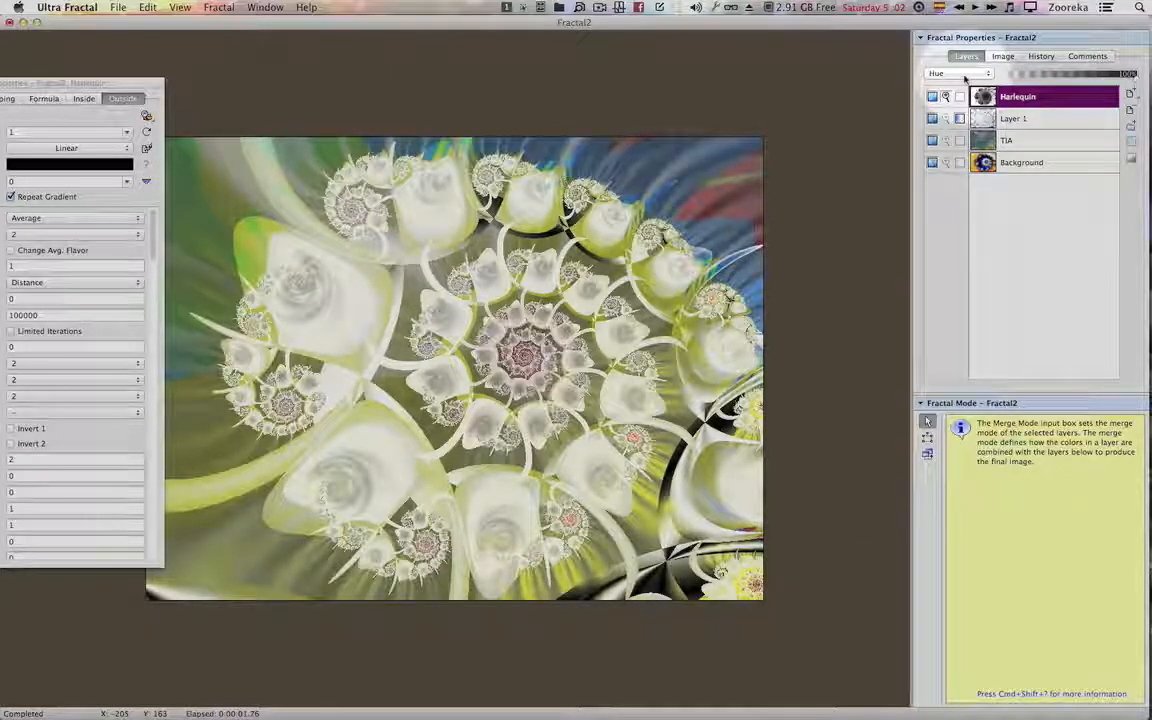
{"action": "key", "text": "shift+alt+Page_Down"}
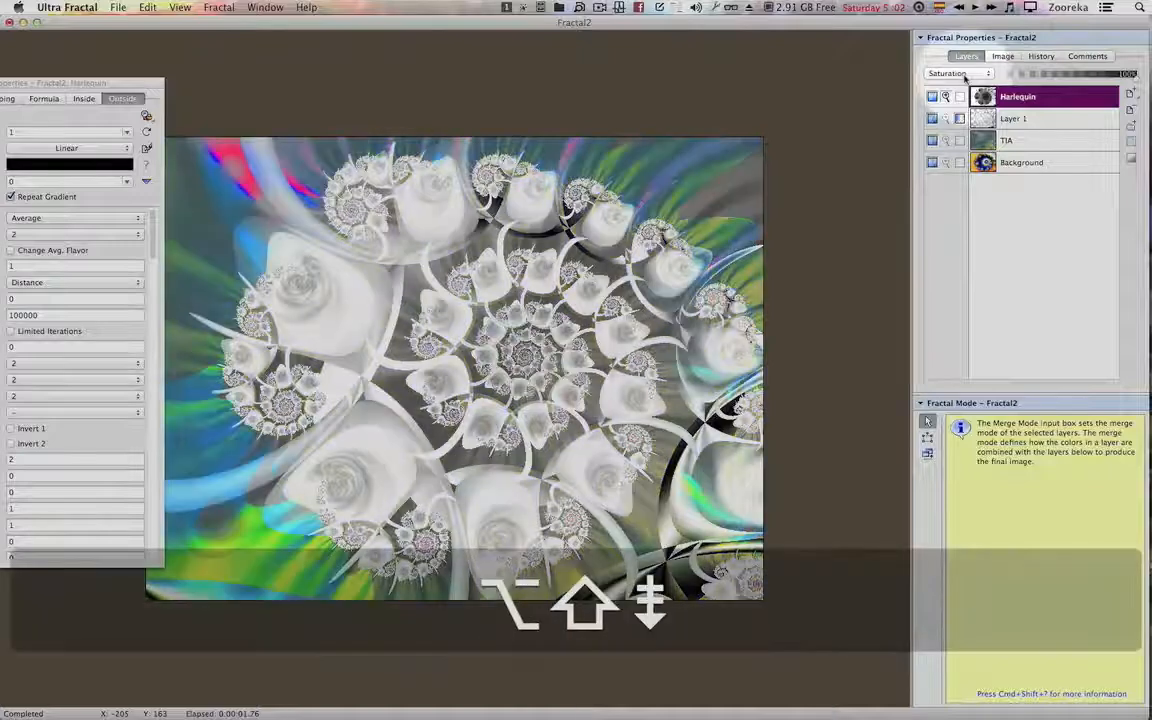
{"action": "key", "text": "shift+alt+Page_Down"}
{"action": "key", "text": "shift+alt+Page_Up"}
{"action": "key", "text": "shift+alt+Page_Up"}
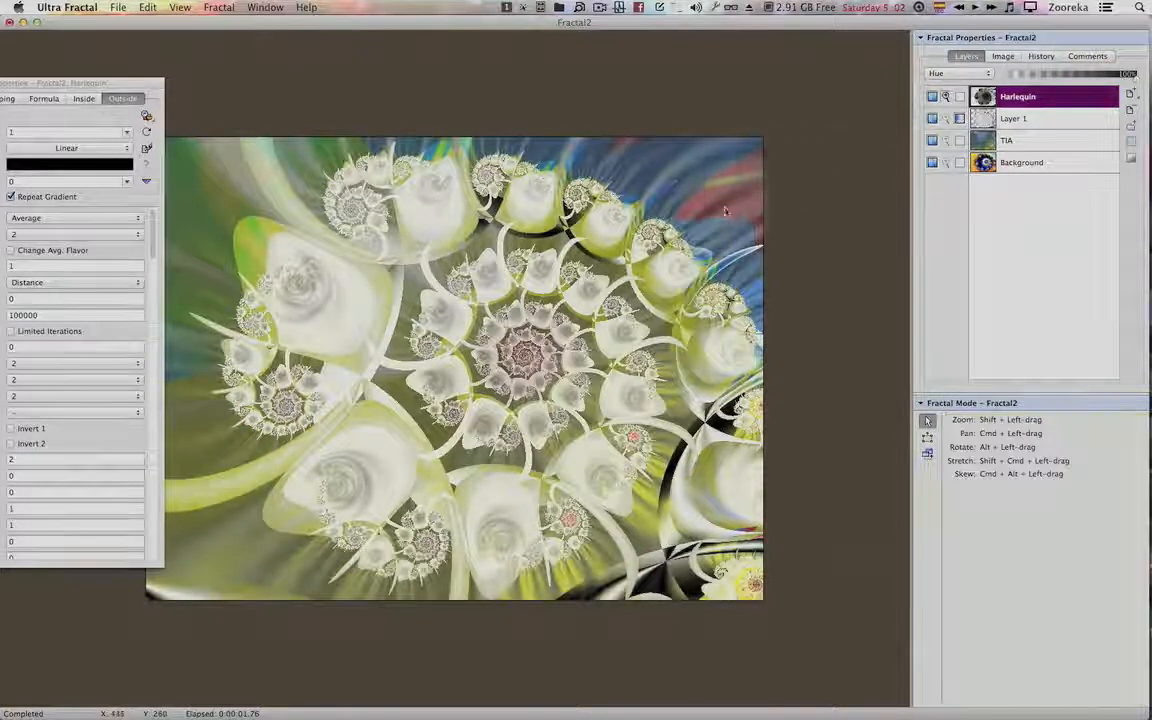
Make all layers editable and zoom the whole fractal out slightly, trying a closer framing as well.
{"action": "left_click_drag", "start_coordinate": [628, 370], "coordinate": [597, 375]}
{"action": "key", "text": "super+z"}
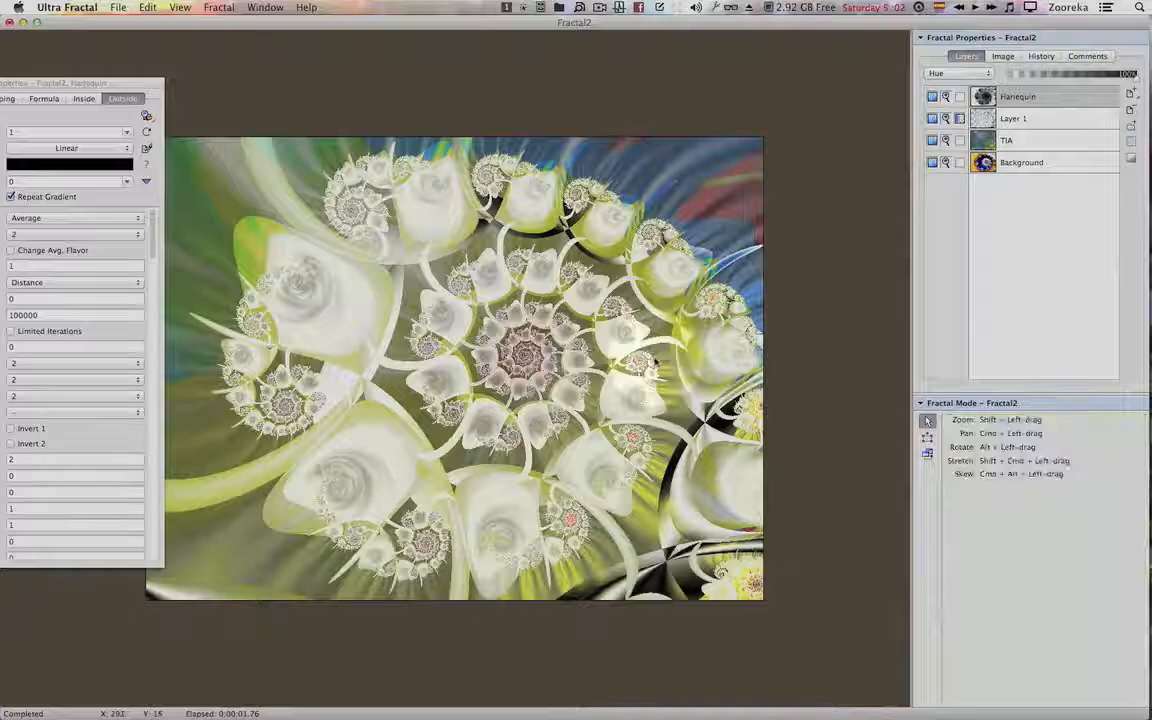
{"action": "left_click_drag", "start_coordinate": [646, 363], "coordinate": [608, 376]}
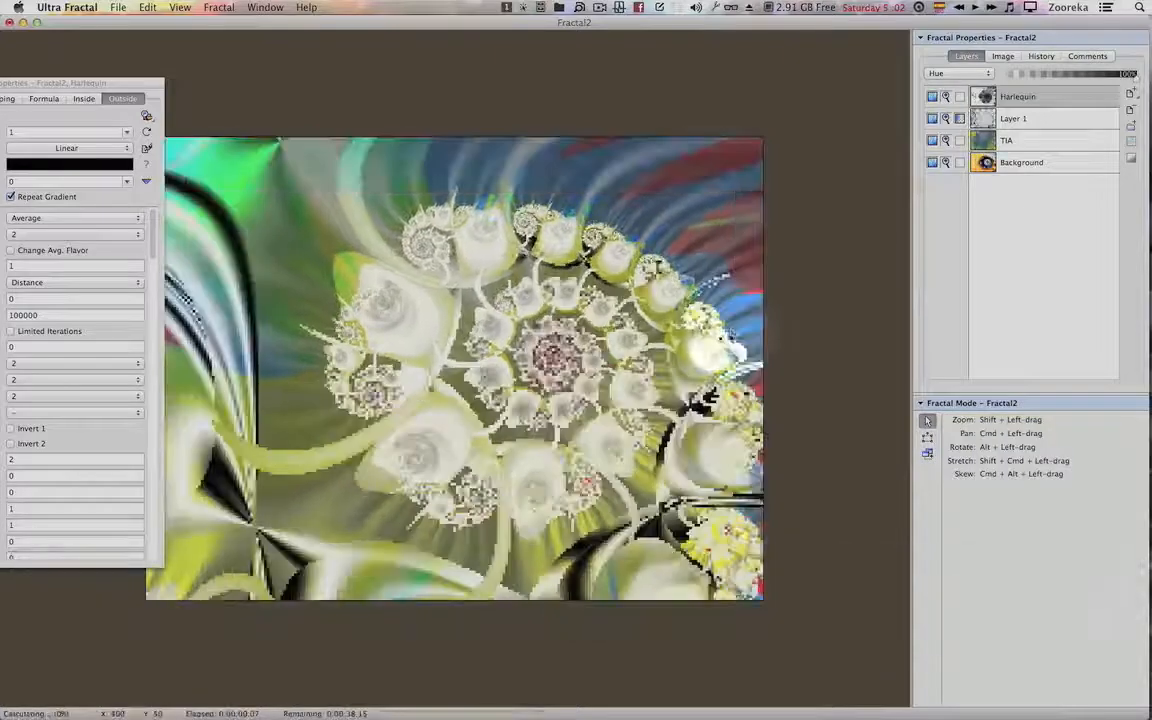
{"action": "left_click_drag", "start_coordinate": [688, 360], "coordinate": [710, 335]}
Toggle the visibility of the TIA, Layer 1 and Harlequin layers one by one to compare their contributions.
{"action": "mouse_move", "coordinate": [930, 128]}
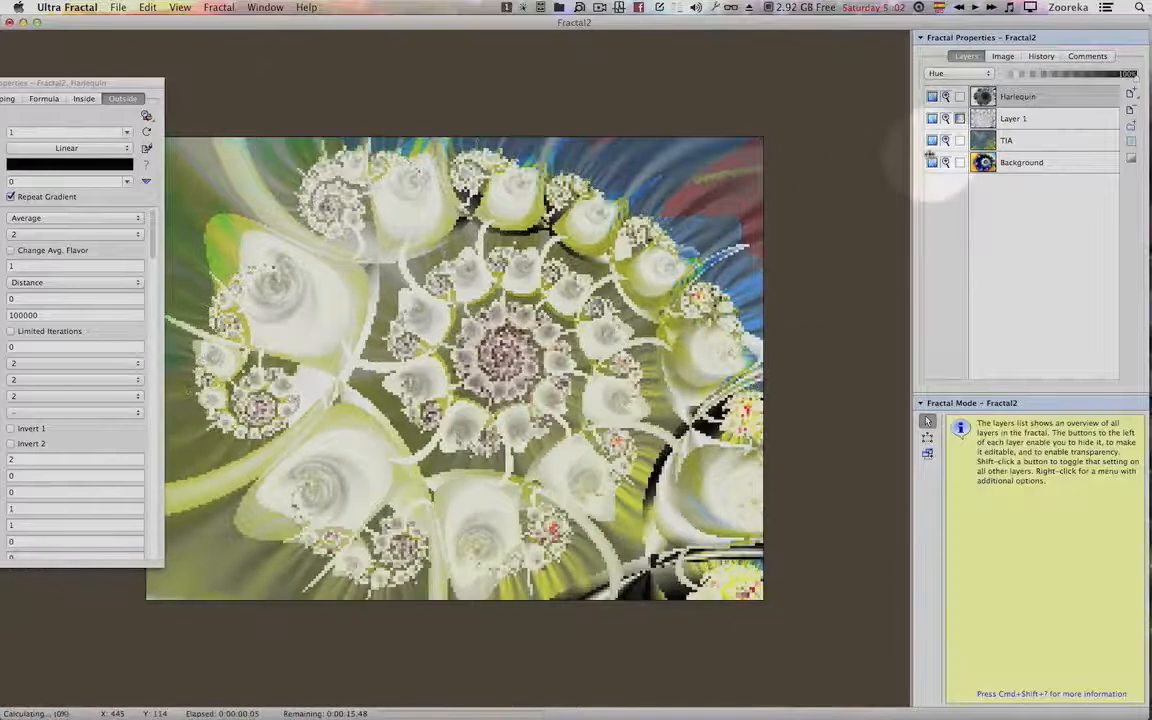
{"action": "left_click", "coordinate": [932, 140]}
{"action": "left_click", "coordinate": [932, 140]}
{"action": "left_click", "coordinate": [932, 118]}
{"action": "left_click", "coordinate": [932, 118]}
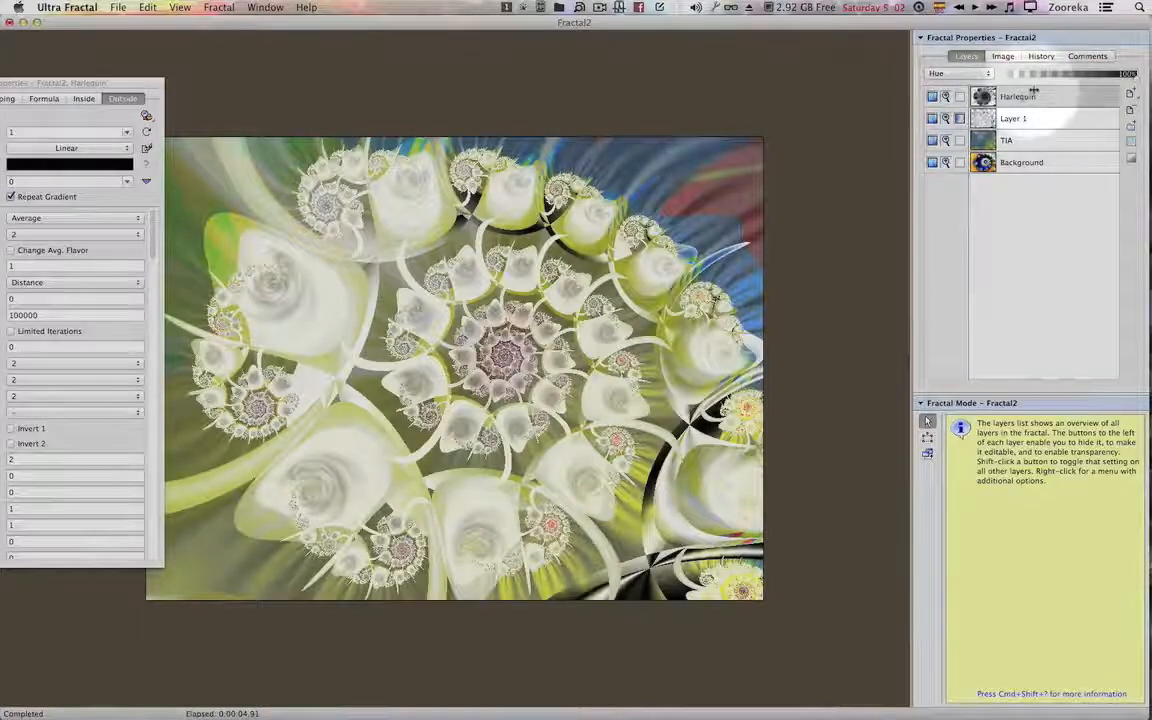
{"action": "left_click", "coordinate": [932, 97]}
{"action": "left_click", "coordinate": [932, 97]}
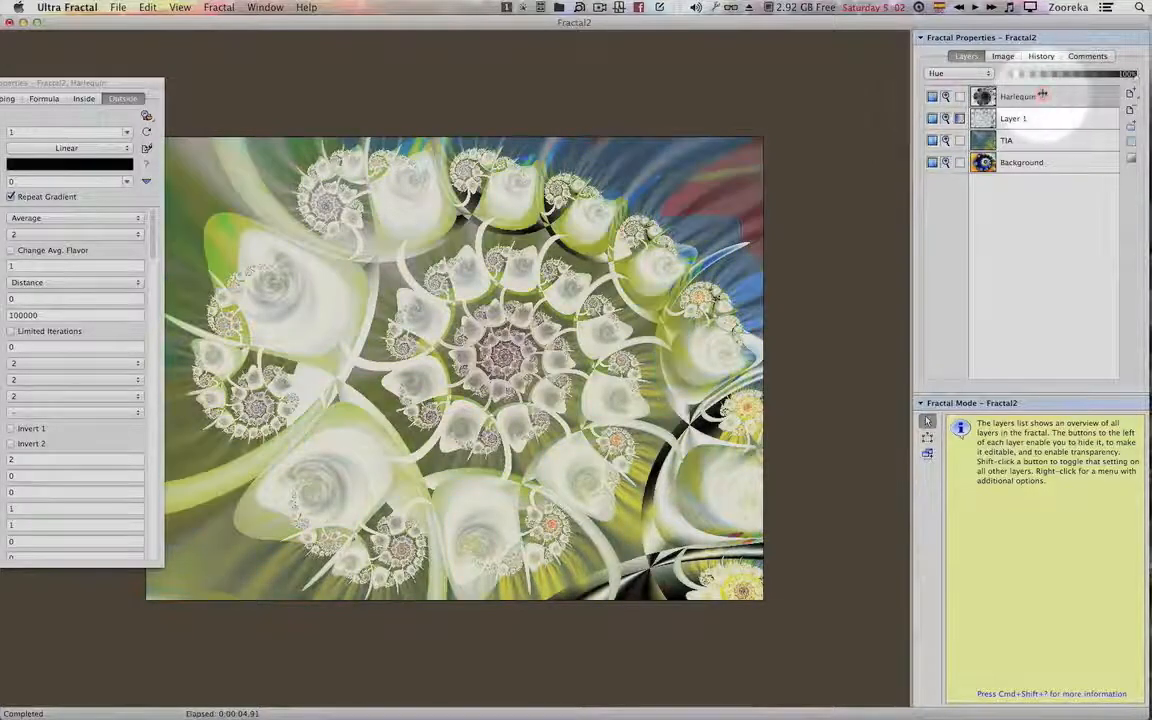
Open the Harlequin layer's gradient and undo the last reframing of the fractal, keeping the editor clear of the image.
{"action": "key", "text": "F4"}
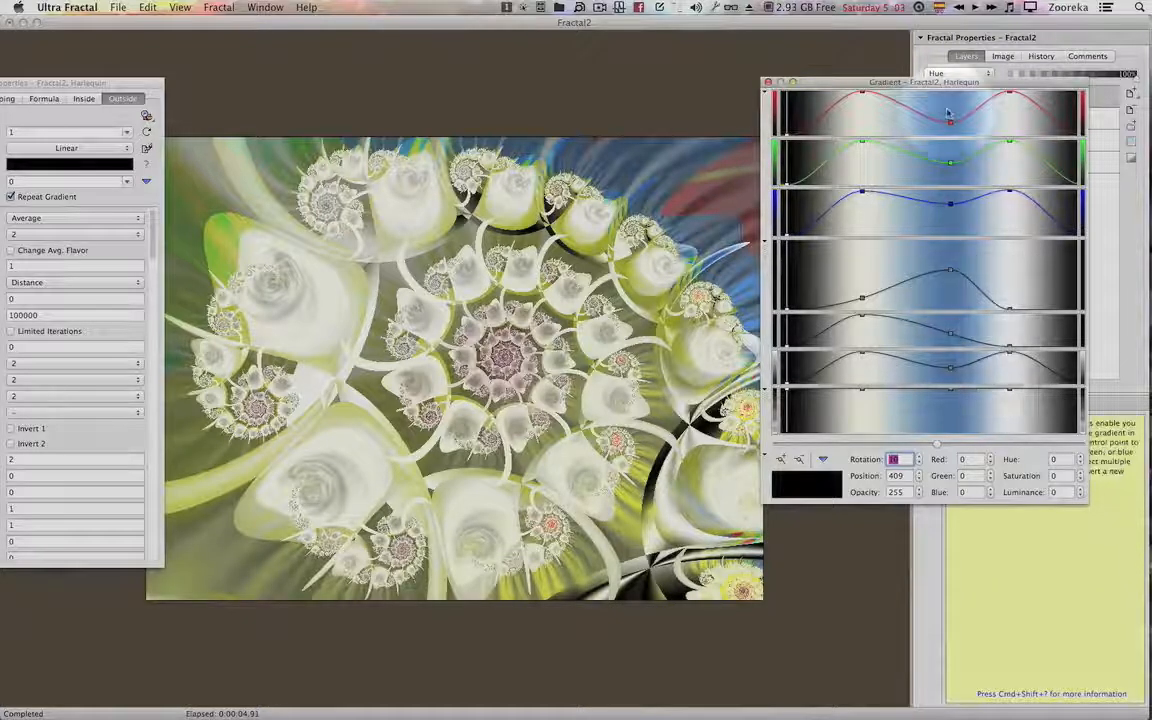
{"action": "left_click", "coordinate": [863, 92]}
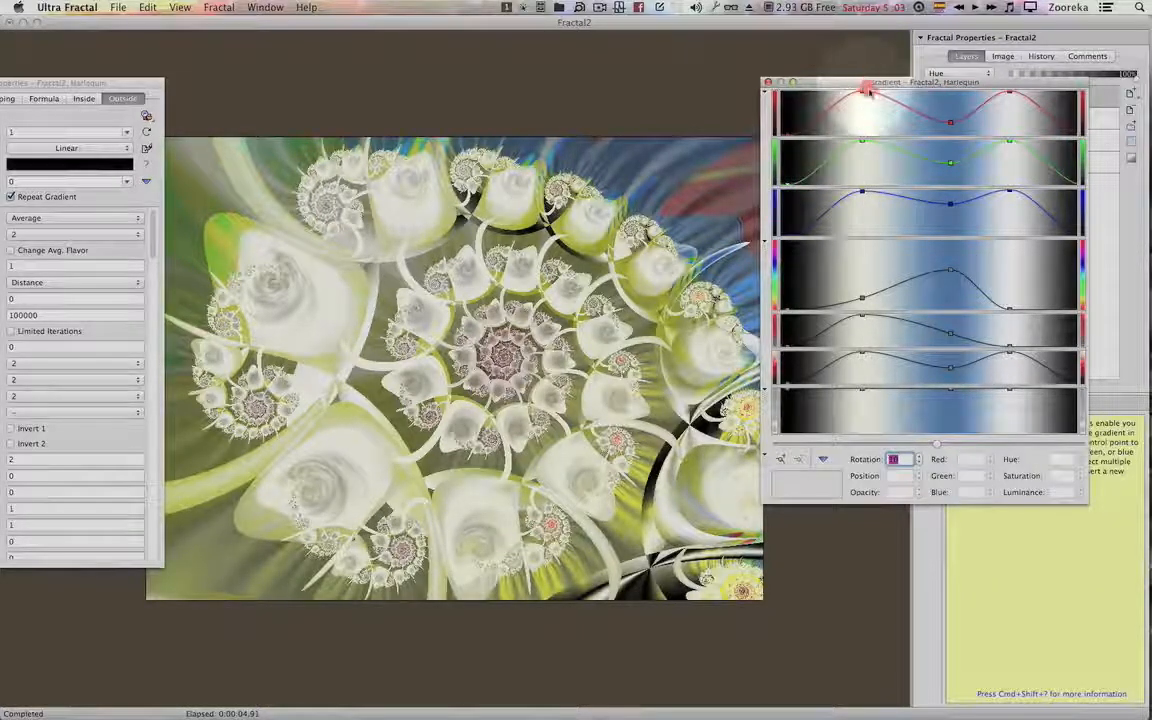
{"action": "key", "text": "super+z"}
{"action": "left_click_drag", "start_coordinate": [895, 100], "coordinate": [671, 552]}
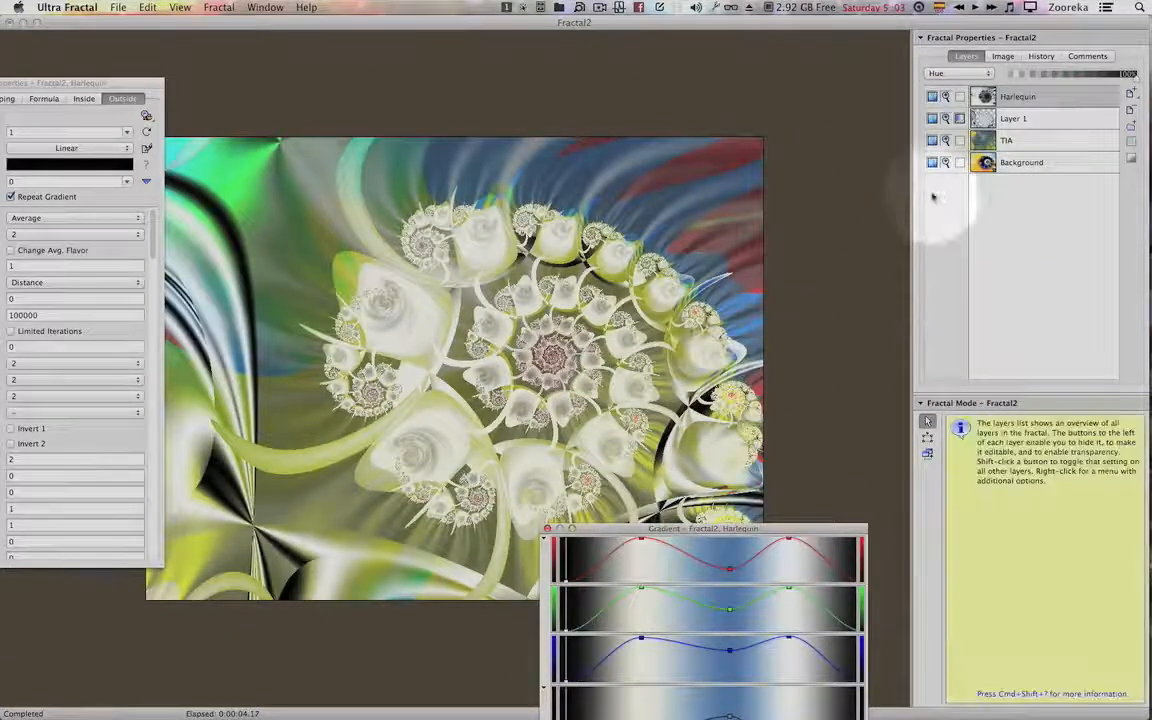
View the Harlequin layer alone, show all layers again, and bring its gradient editor fully into view.
{"action": "left_click", "coordinate": [932, 96], "text": "shift"}
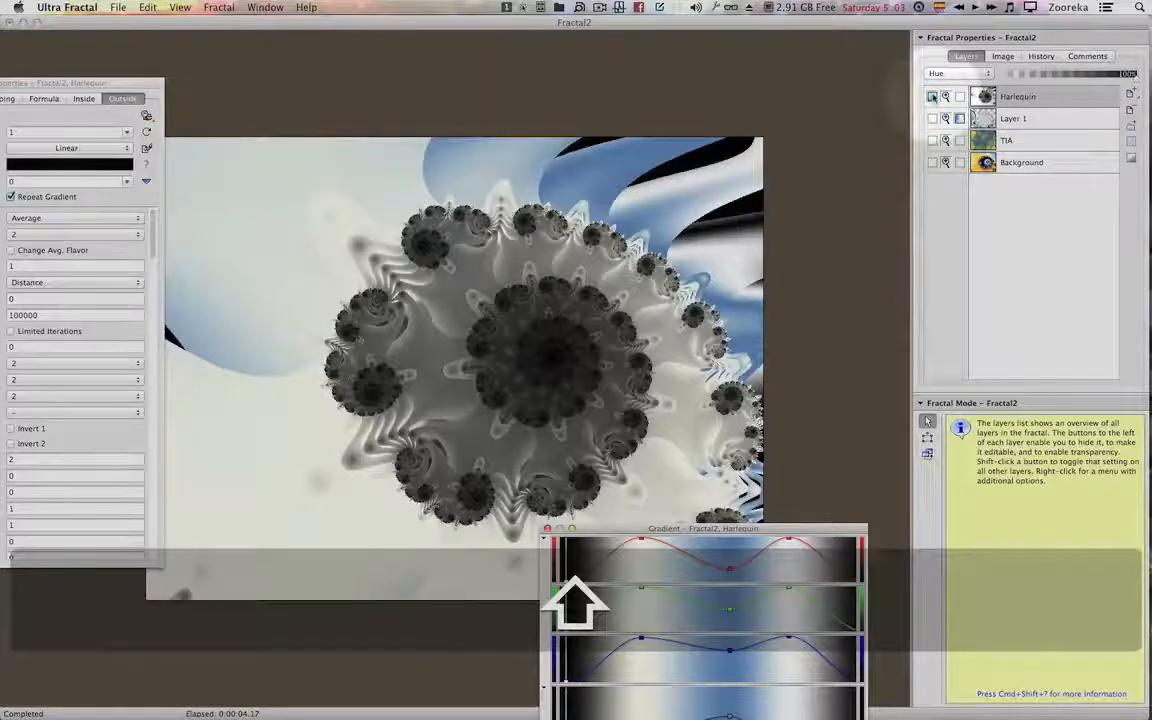
{"action": "left_click", "coordinate": [932, 96], "text": "shift"}
{"action": "left_click_drag", "start_coordinate": [786, 527], "coordinate": [872, 155]}
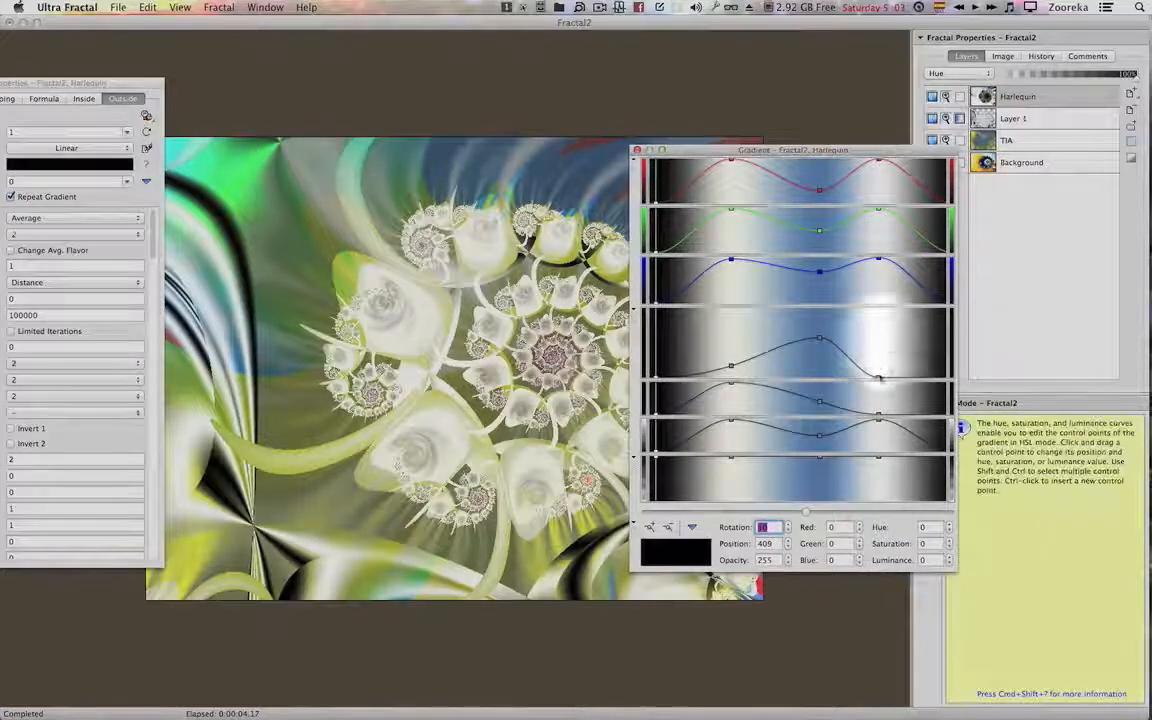
Try an HSL hue adjustment on only the blue control point of the Harlequin gradient.
{"action": "left_click", "coordinate": [820, 437]}
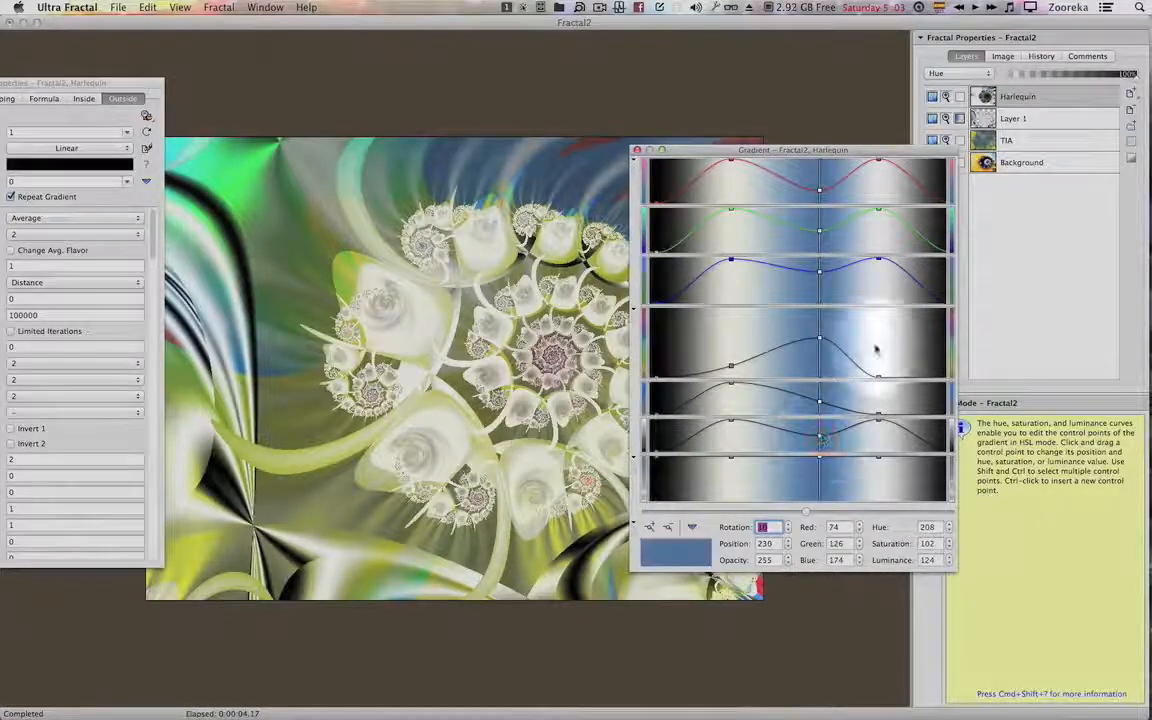
{"action": "left_click_drag", "start_coordinate": [877, 155], "coordinate": [265, 99]}
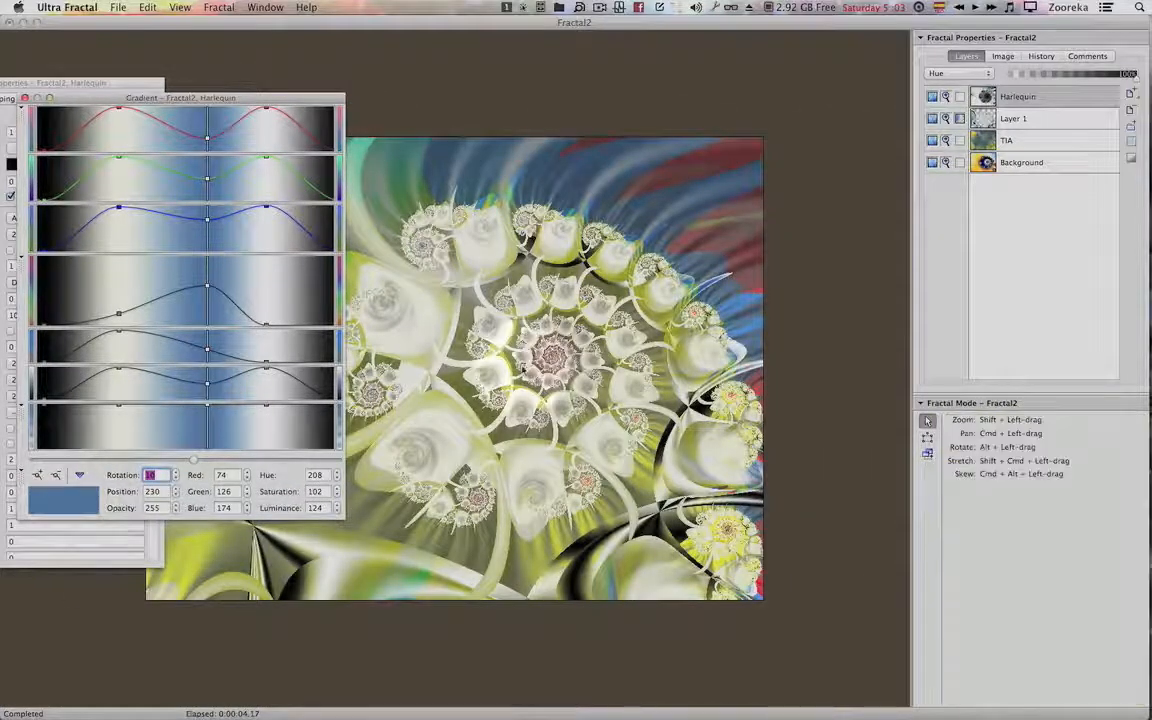
{"action": "key", "text": "super+j"}
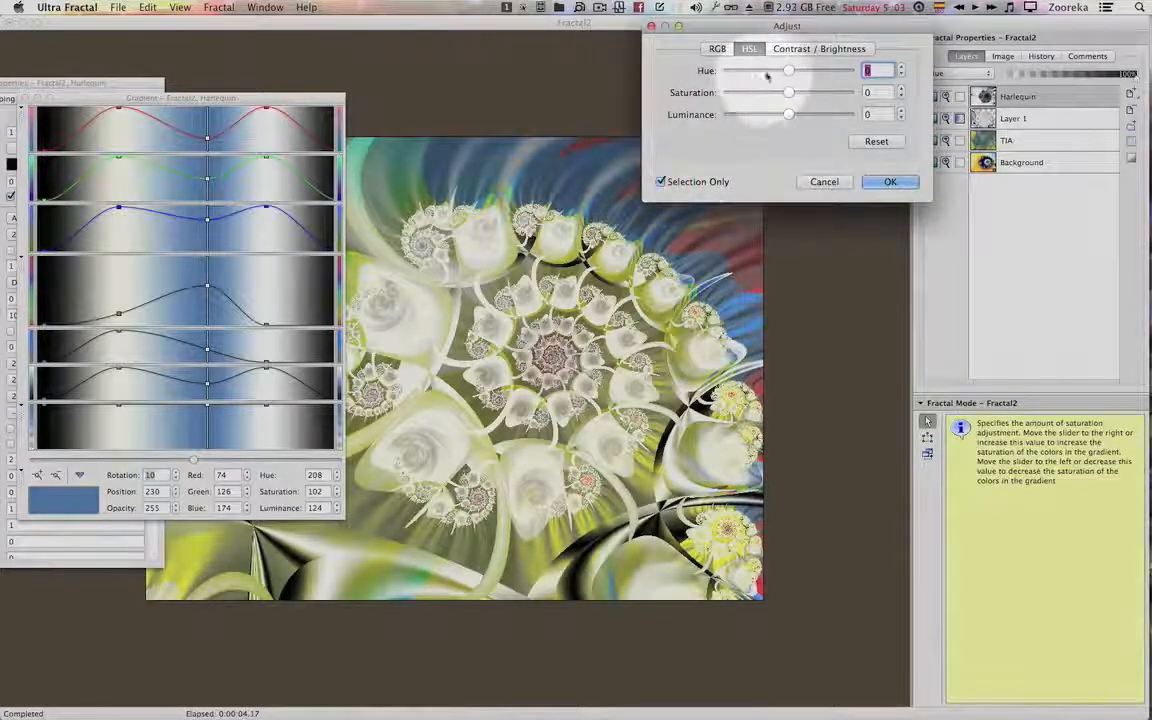
{"action": "left_click_drag", "start_coordinate": [760, 76], "coordinate": [789, 72]}
{"action": "left_click", "coordinate": [892, 180]}
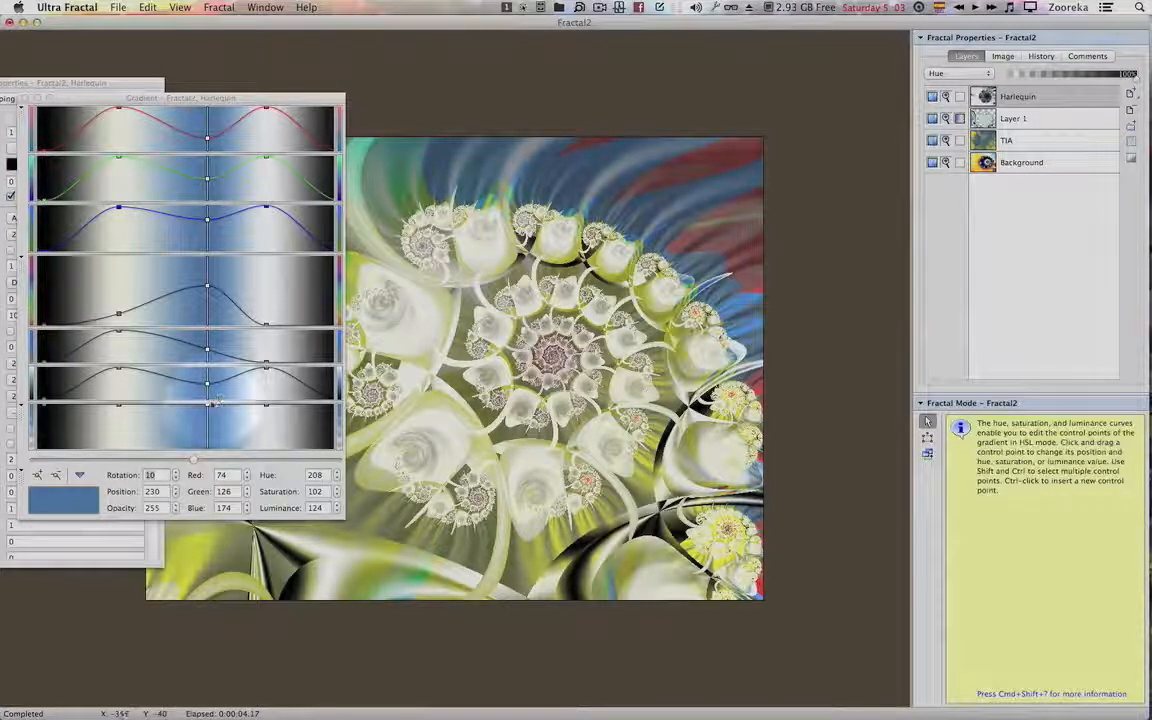
Shift the Harlequin gradient's blue control point closer to the beige one, and move the white control point to position 399.
{"action": "left_click_drag", "start_coordinate": [210, 407], "coordinate": [175, 404]}
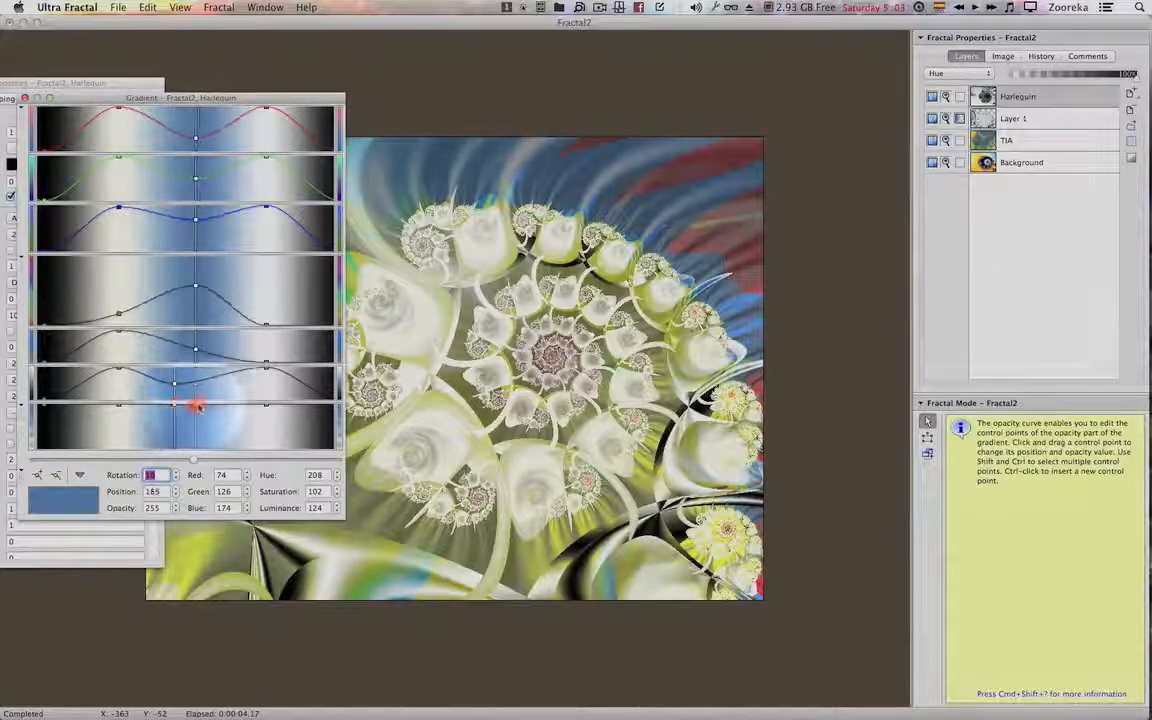
{"action": "left_click_drag", "start_coordinate": [268, 404], "coordinate": [335, 400]}
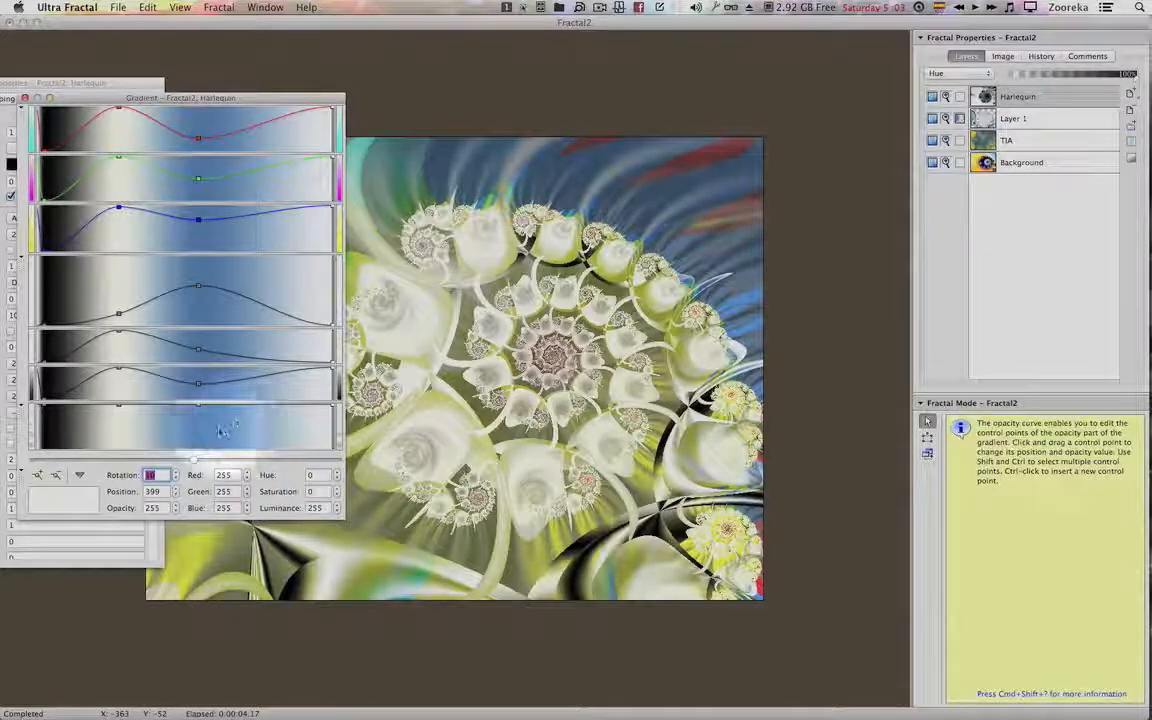
Move the Harlequin gradient's blue control point to position 230 with opacity 252, select the white control point, and uncover more of the fractal image.
{"action": "left_click", "coordinate": [205, 402]}
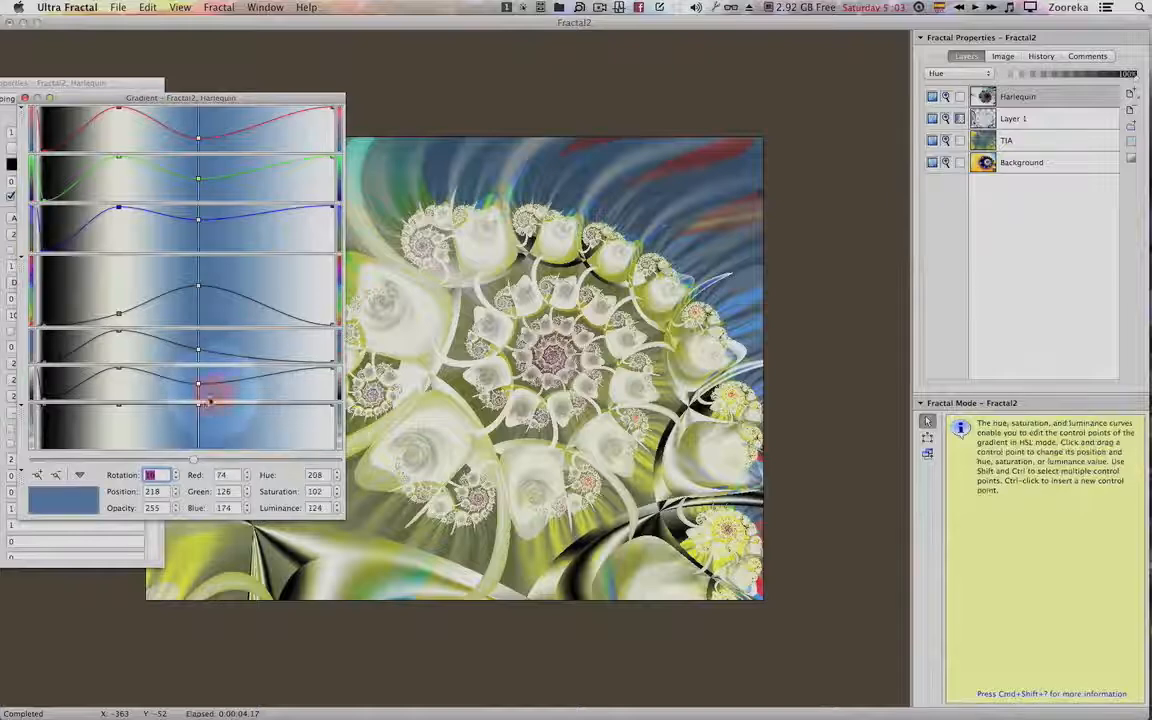
{"action": "left_click_drag", "start_coordinate": [198, 406], "coordinate": [243, 401]}
{"action": "left_click_drag", "start_coordinate": [170, 408], "coordinate": [208, 404]}
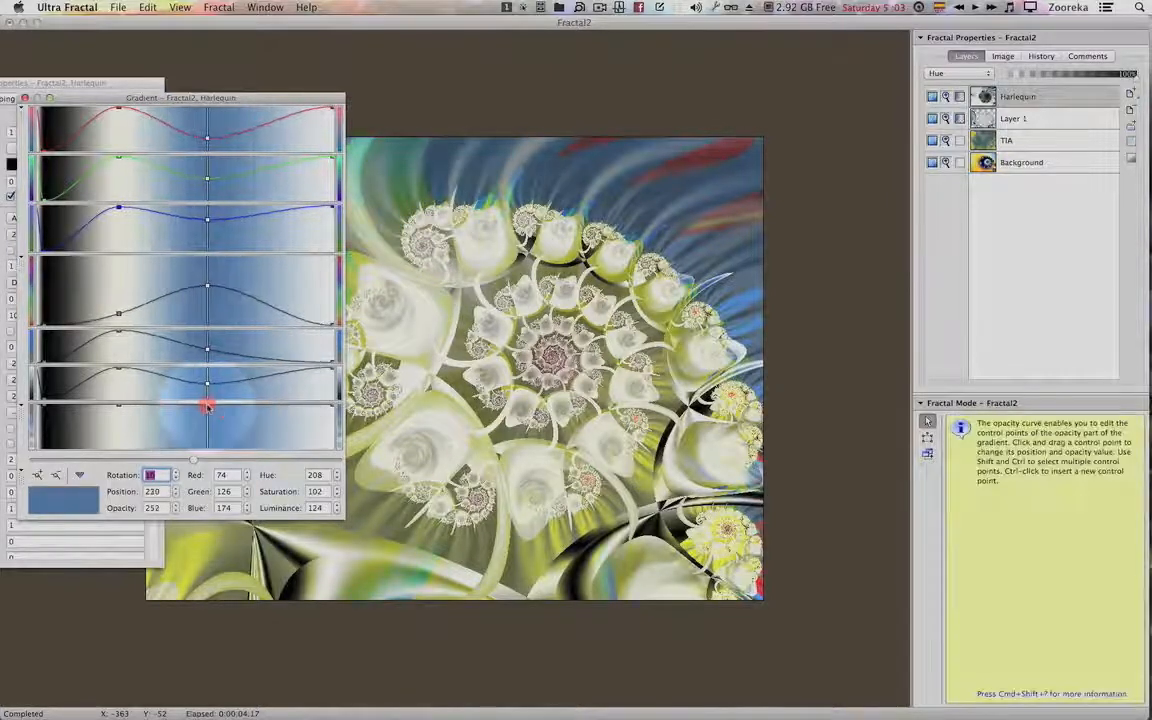
{"action": "left_click", "coordinate": [331, 386]}
{"action": "mouse_move", "coordinate": [331, 370]}
{"action": "left_mouse_down"}
{"action": "mouse_move", "coordinate": [337, 398]}
{"action": "mouse_move", "coordinate": [334, 358]}
{"action": "left_mouse_up"}
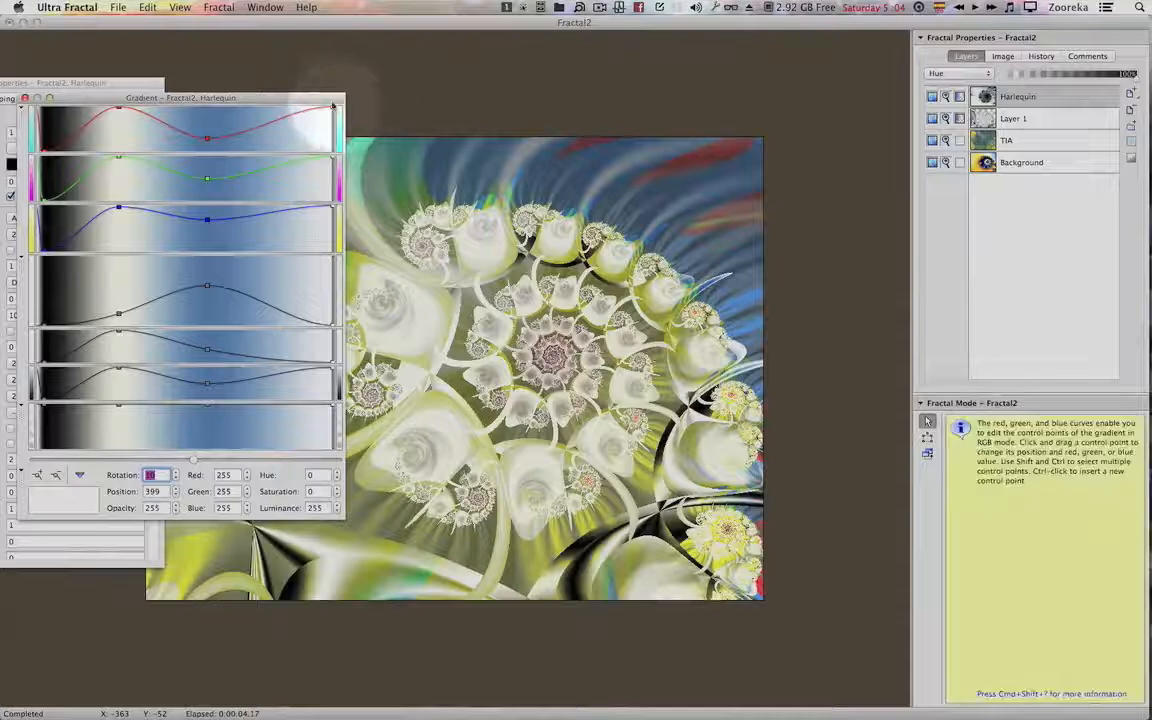
{"action": "left_click_drag", "start_coordinate": [332, 100], "coordinate": [237, 93]}
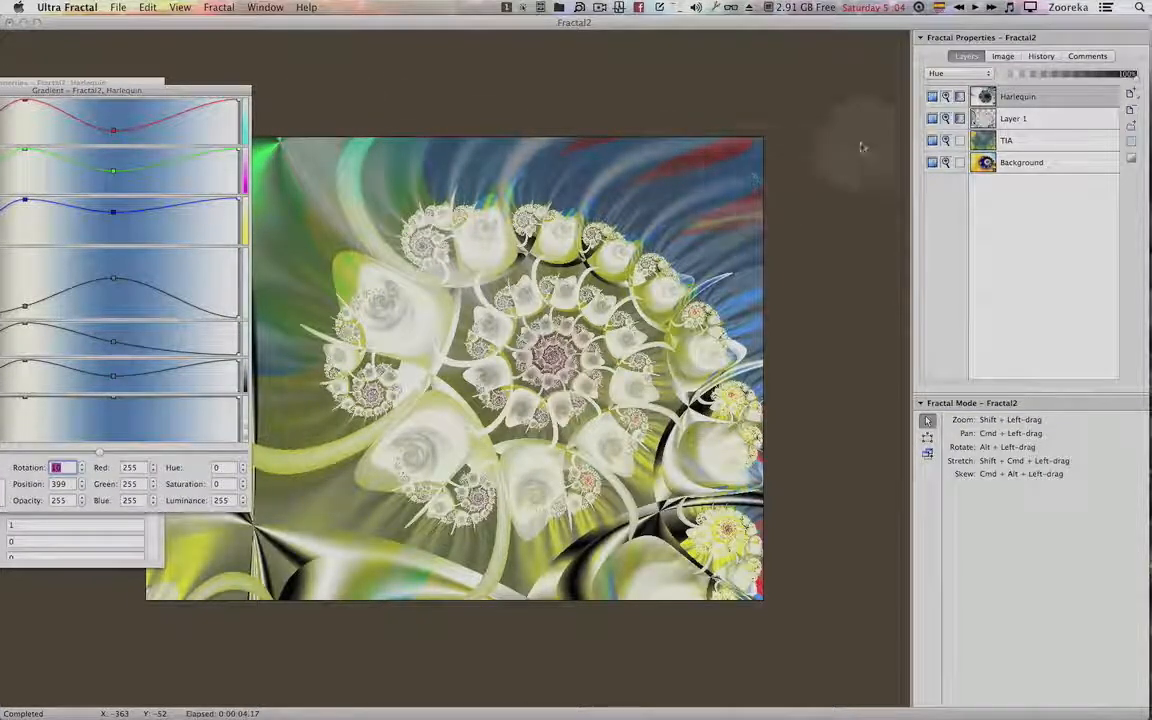
Toggle the visibility of Layer 1, TIA and Background in turn to examine what each layer contributes to the image.
{"action": "left_click", "coordinate": [933, 119]}
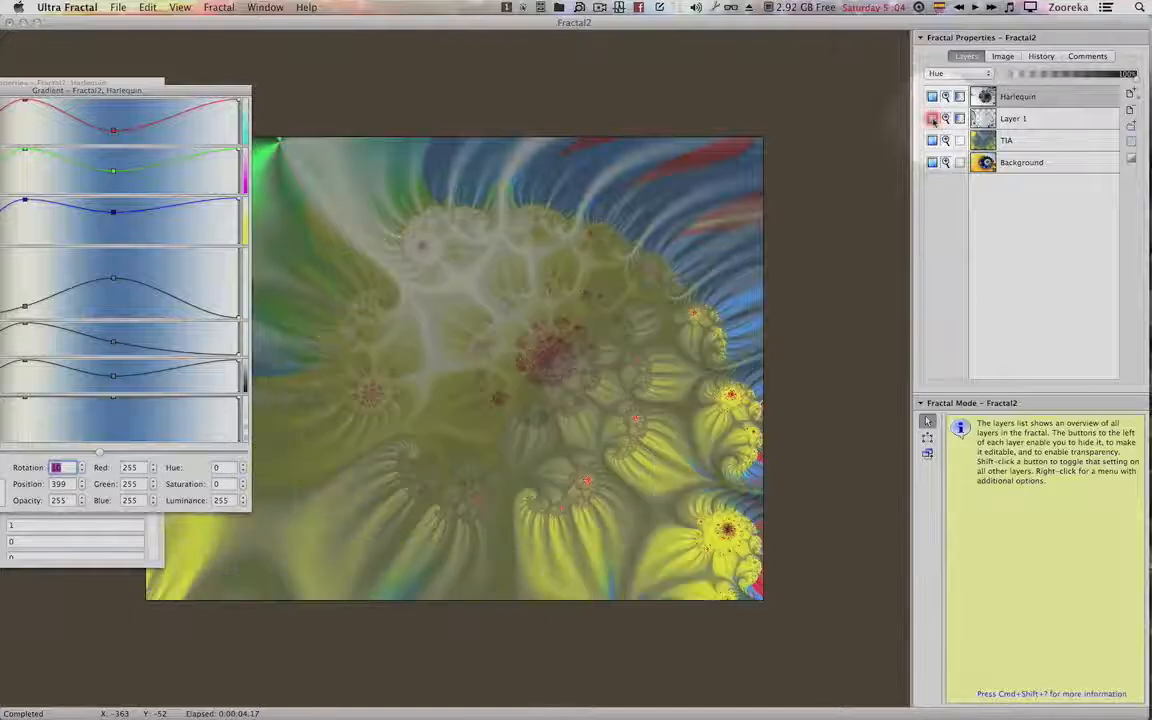
{"action": "left_click", "coordinate": [932, 141]}
{"action": "left_click", "coordinate": [932, 141]}
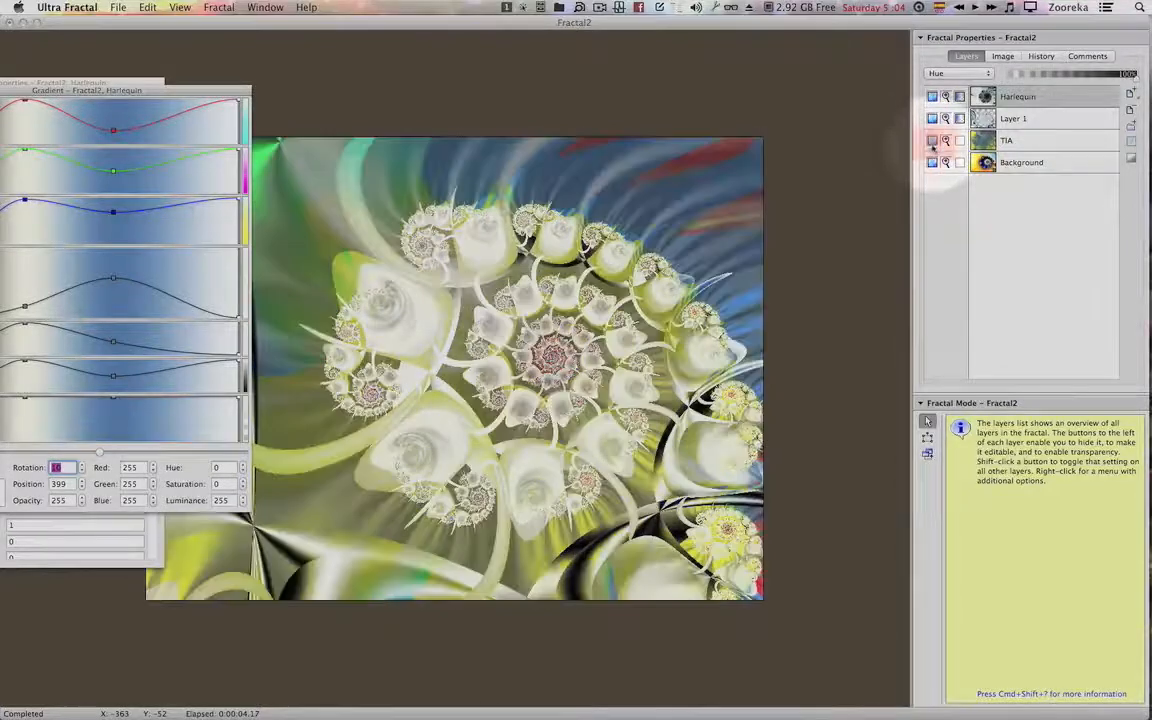
{"action": "left_click", "coordinate": [931, 165]}
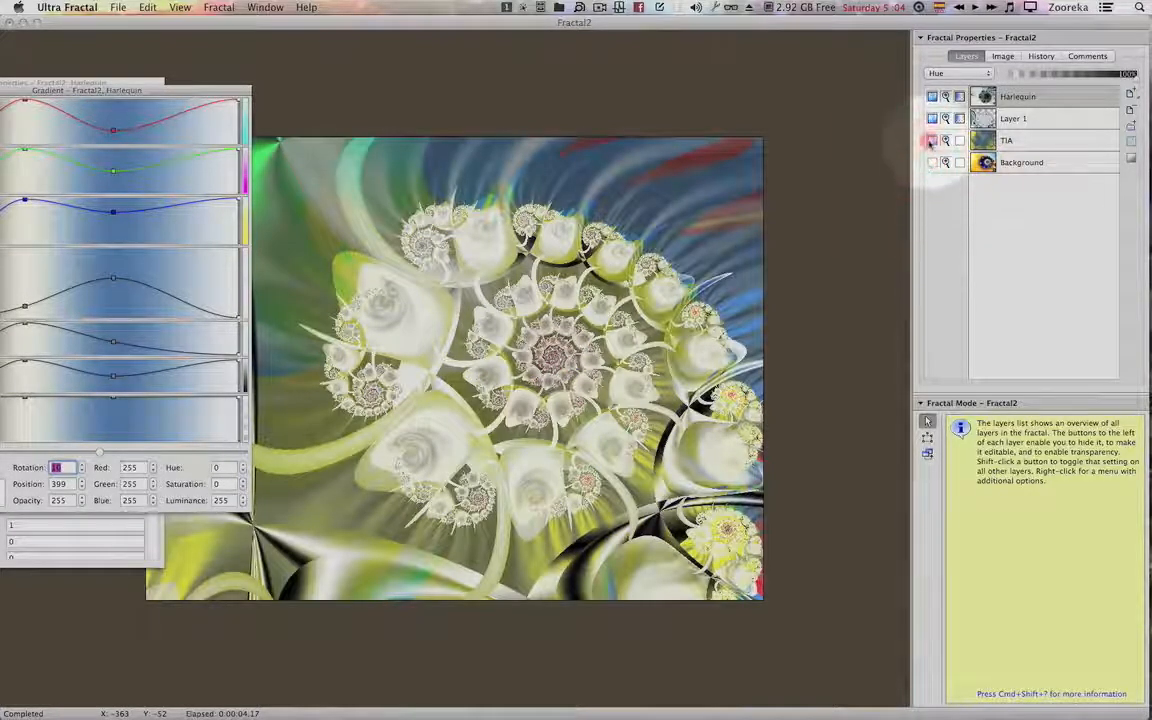
{"action": "left_click", "coordinate": [931, 142]}
{"action": "left_click", "coordinate": [930, 121]}
{"action": "left_click", "coordinate": [930, 121]}
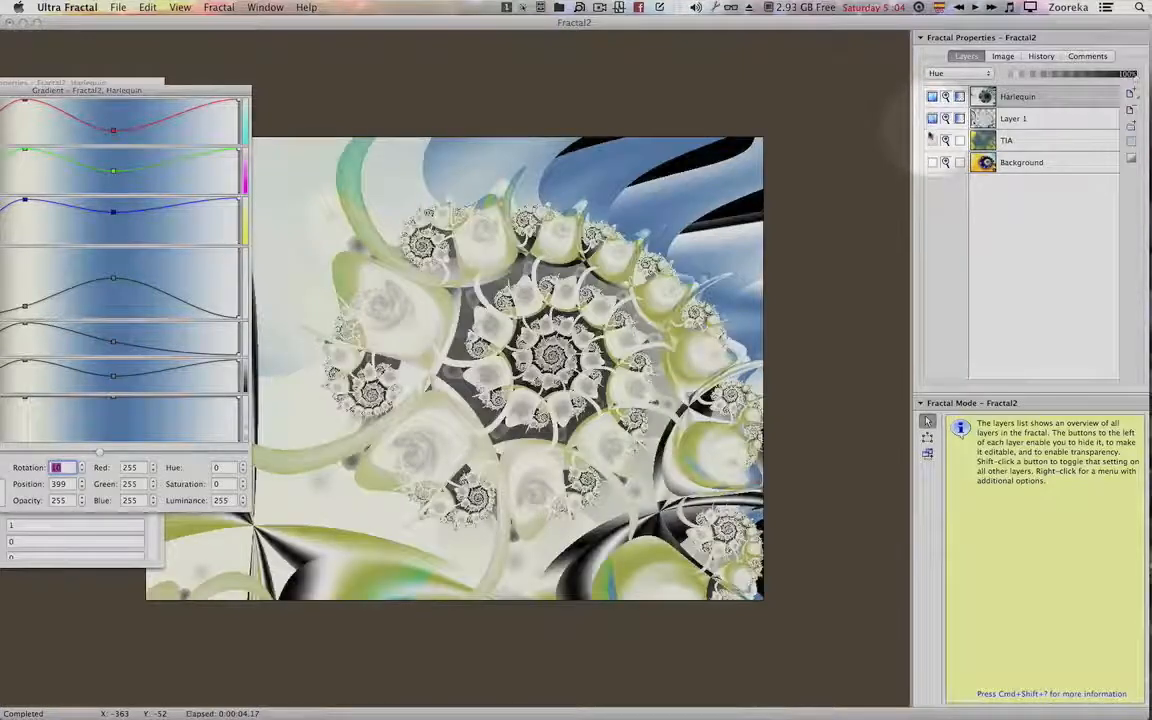
{"action": "left_click", "coordinate": [932, 141]}
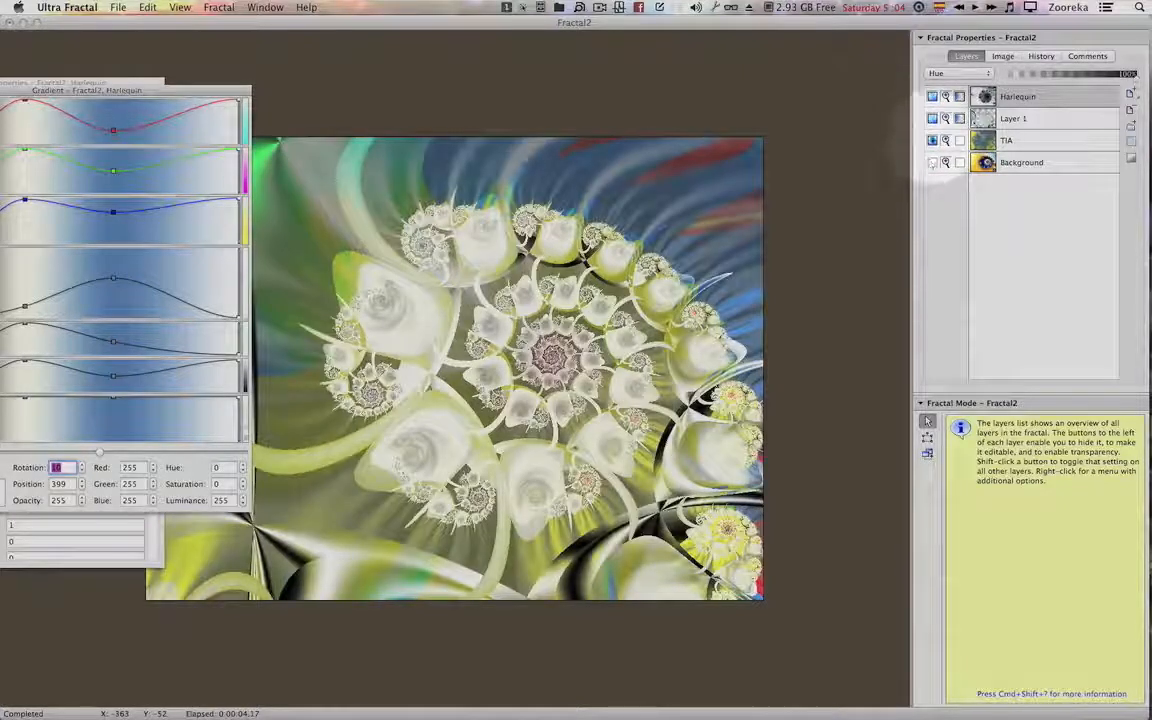
{"action": "left_click", "coordinate": [932, 141]}
{"action": "left_click", "coordinate": [932, 141]}
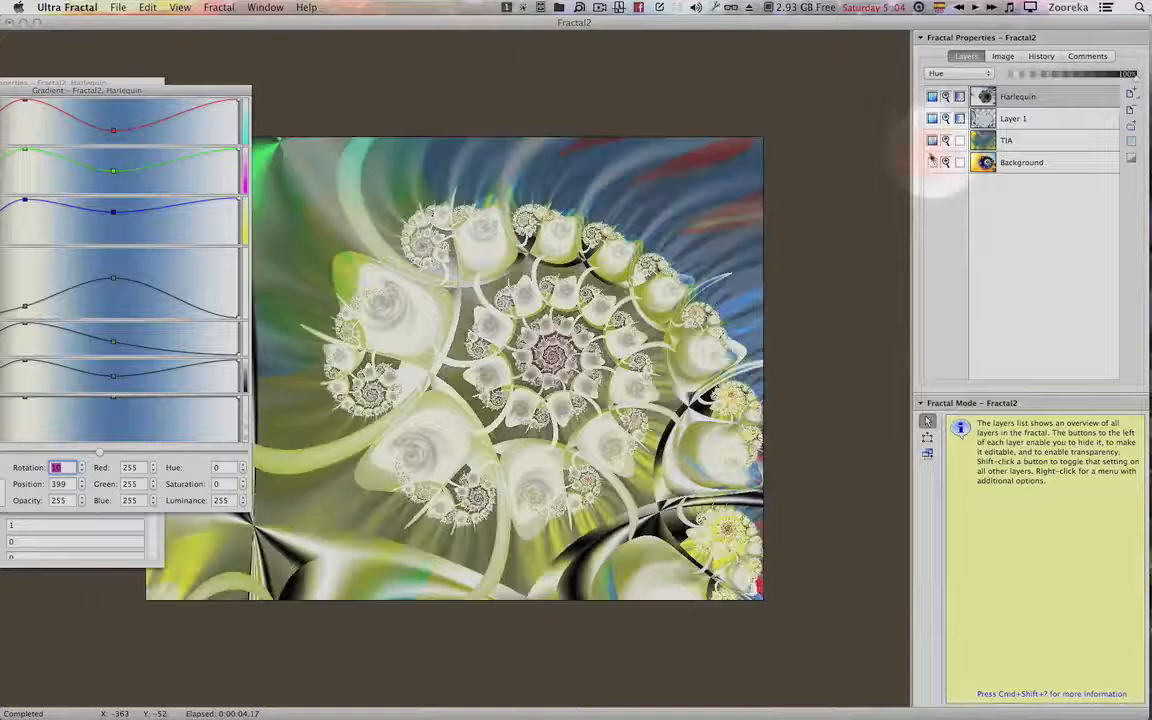
Add a second black control point at position -67 in Layer 1's gradient and check the image with the TIA layer toggled.
{"action": "left_click", "coordinate": [1021, 123]}
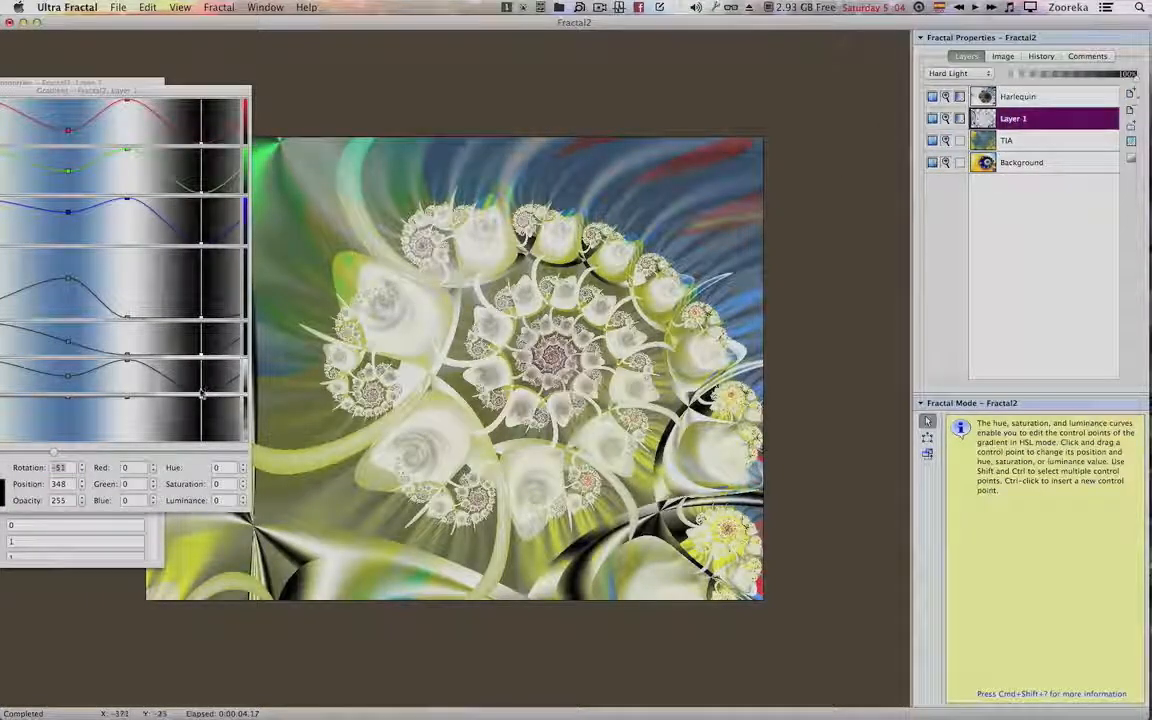
{"action": "left_click_drag", "start_coordinate": [201, 377], "coordinate": [200, 419]}
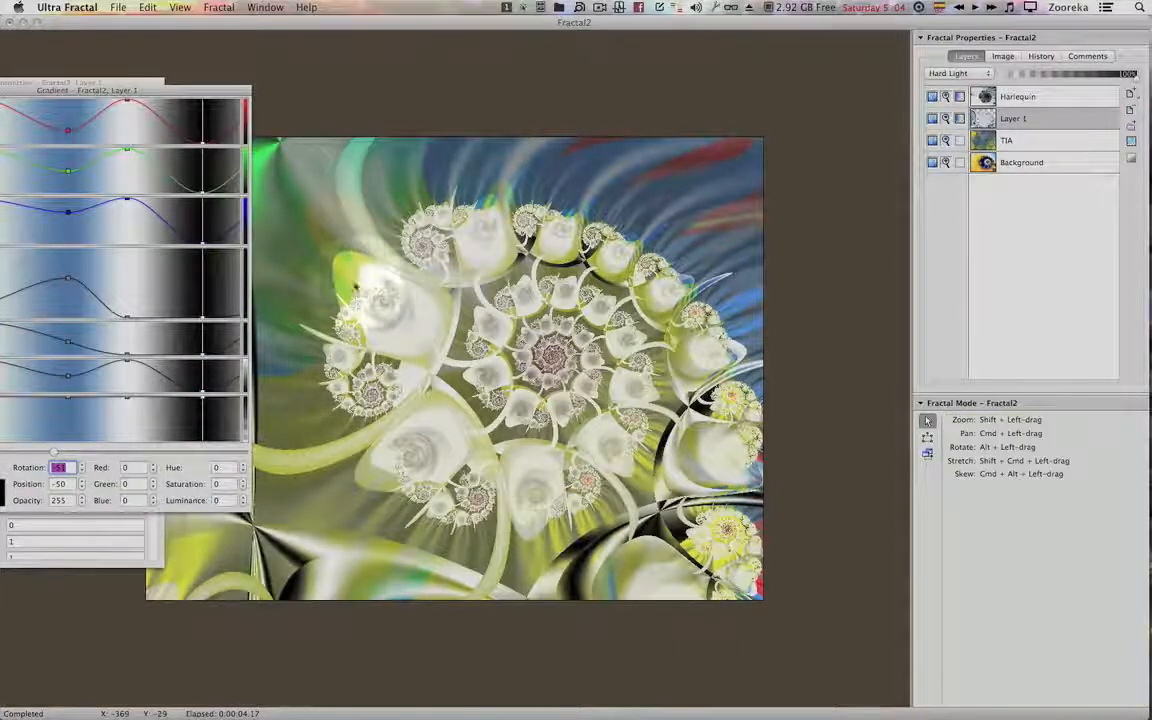
{"action": "left_click_drag", "start_coordinate": [225, 91], "coordinate": [284, 83]}
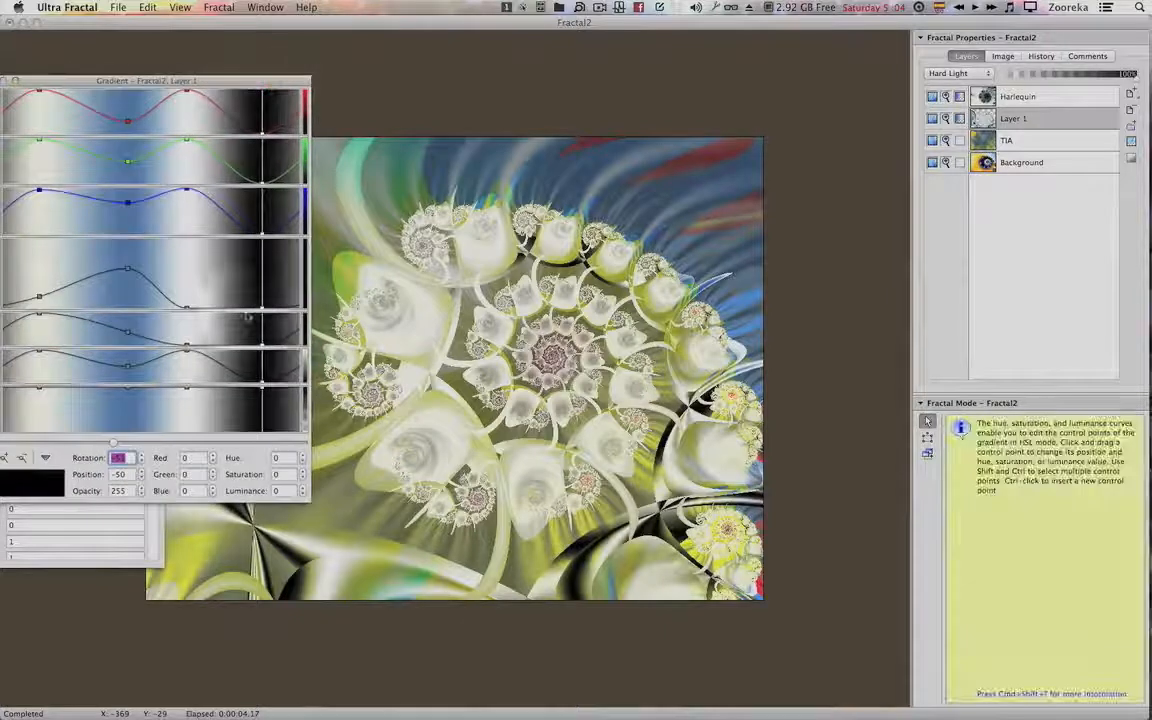
{"action": "left_click_drag", "start_coordinate": [264, 392], "coordinate": [250, 384]}
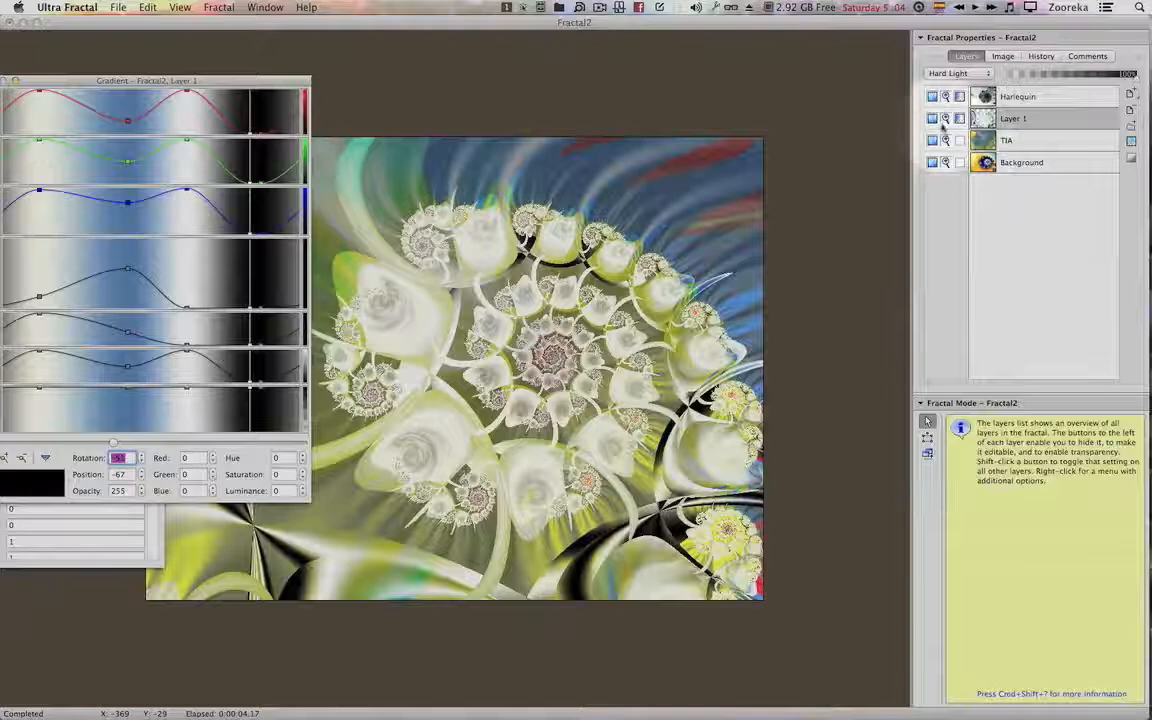
{"action": "left_click", "coordinate": [931, 141]}
{"action": "left_click", "coordinate": [931, 141]}
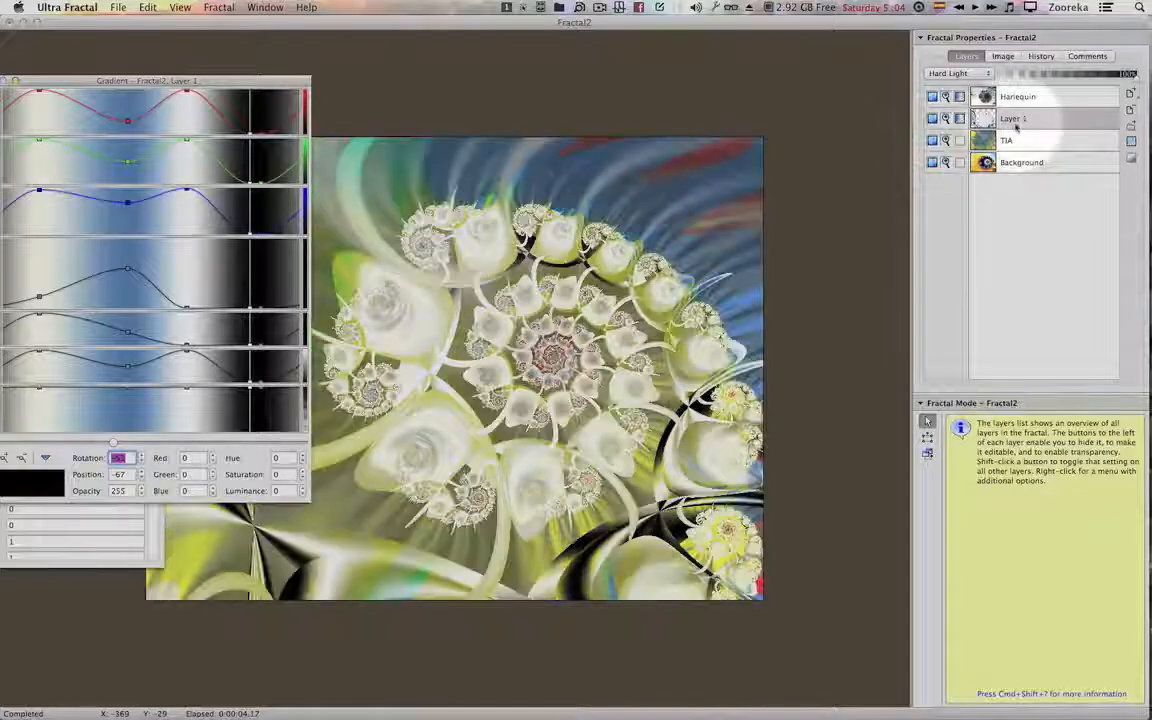
Try a wider, shifted framing of the whole fractal and undo it.
{"action": "left_click", "coordinate": [578, 216]}
{"action": "left_click_drag", "start_coordinate": [587, 331], "coordinate": [546, 359]}
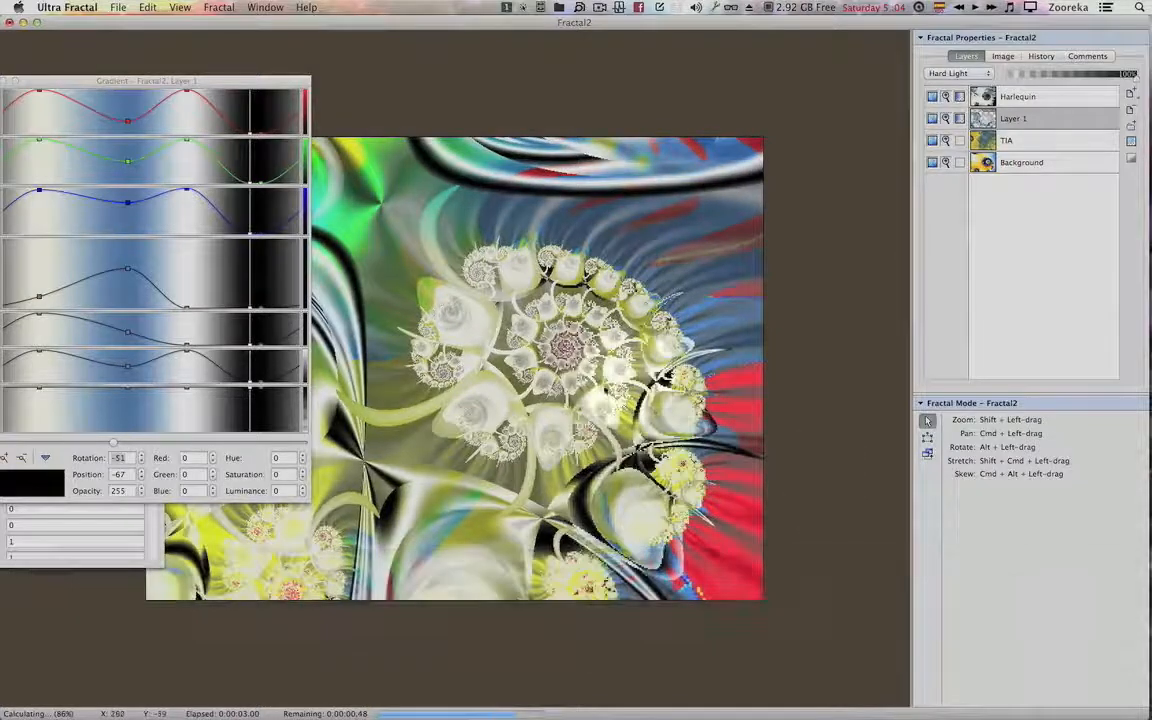
{"action": "key", "text": "super+z"}
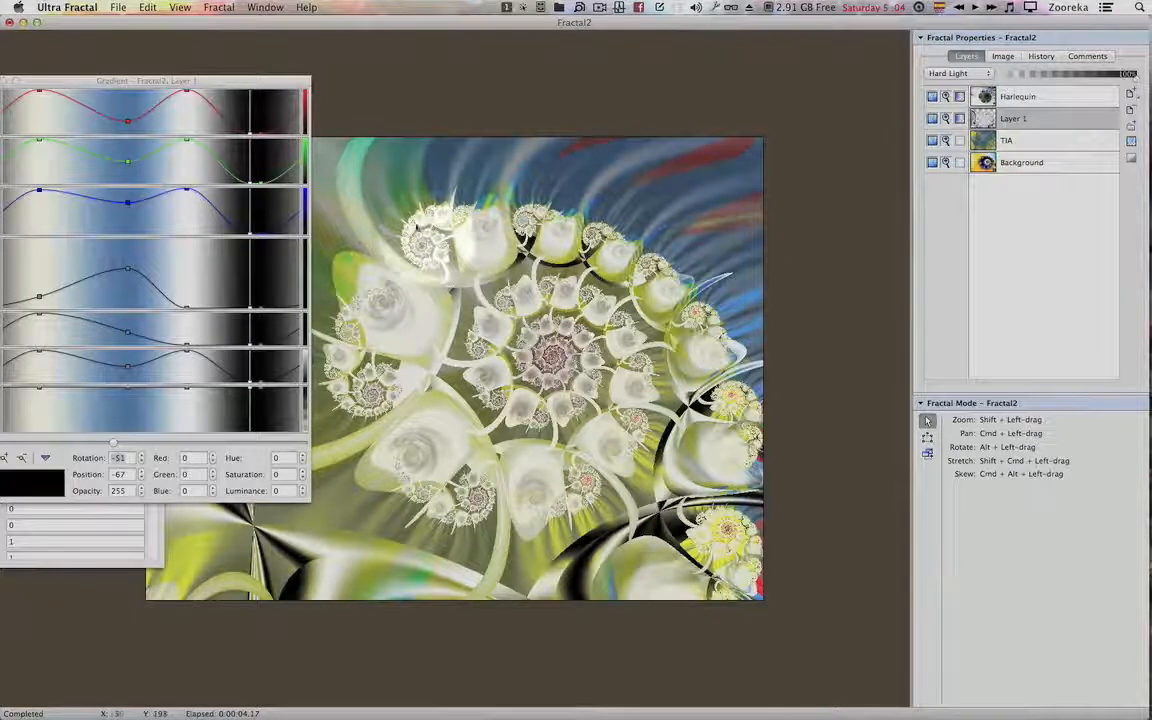
Move the gradient editor off the image and compare the fractal with Layer 1 and Harlequin each hidden and shown.
{"action": "left_click_drag", "start_coordinate": [289, 80], "coordinate": [157, 80]}
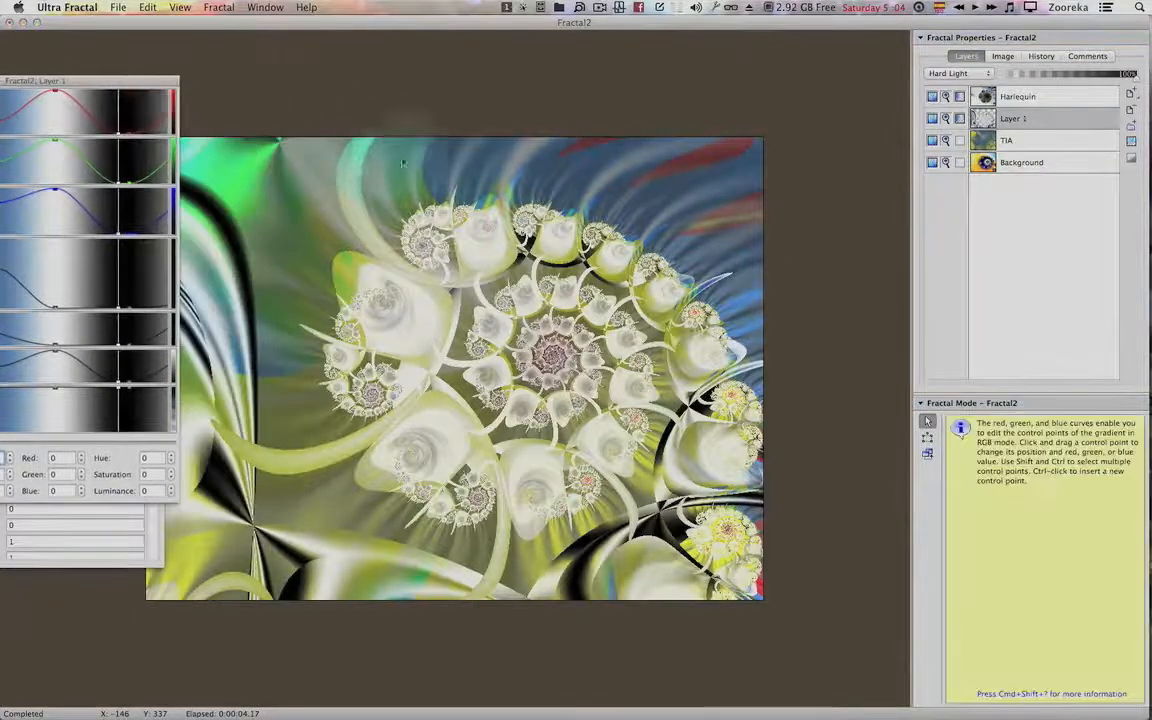
{"action": "left_click", "coordinate": [933, 118]}
{"action": "left_click", "coordinate": [933, 118]}
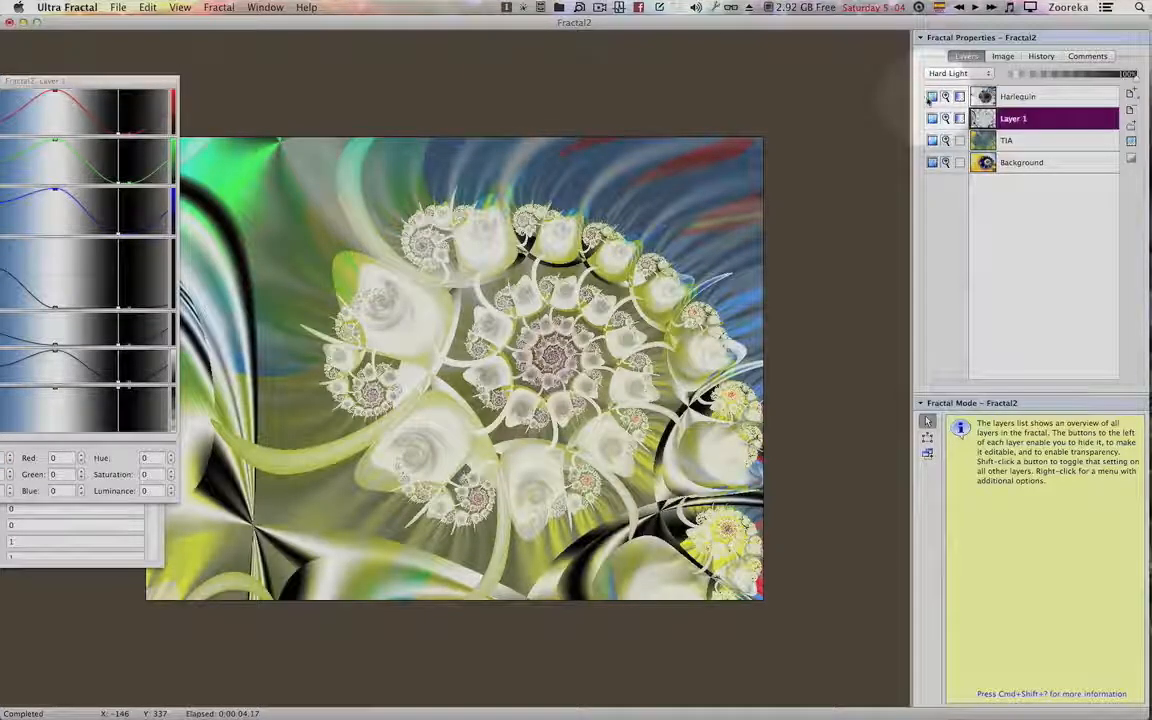
{"action": "left_click", "coordinate": [931, 97]}
{"action": "left_click", "coordinate": [931, 98]}
{"action": "left_click", "coordinate": [931, 98]}
{"action": "left_click", "coordinate": [931, 98]}
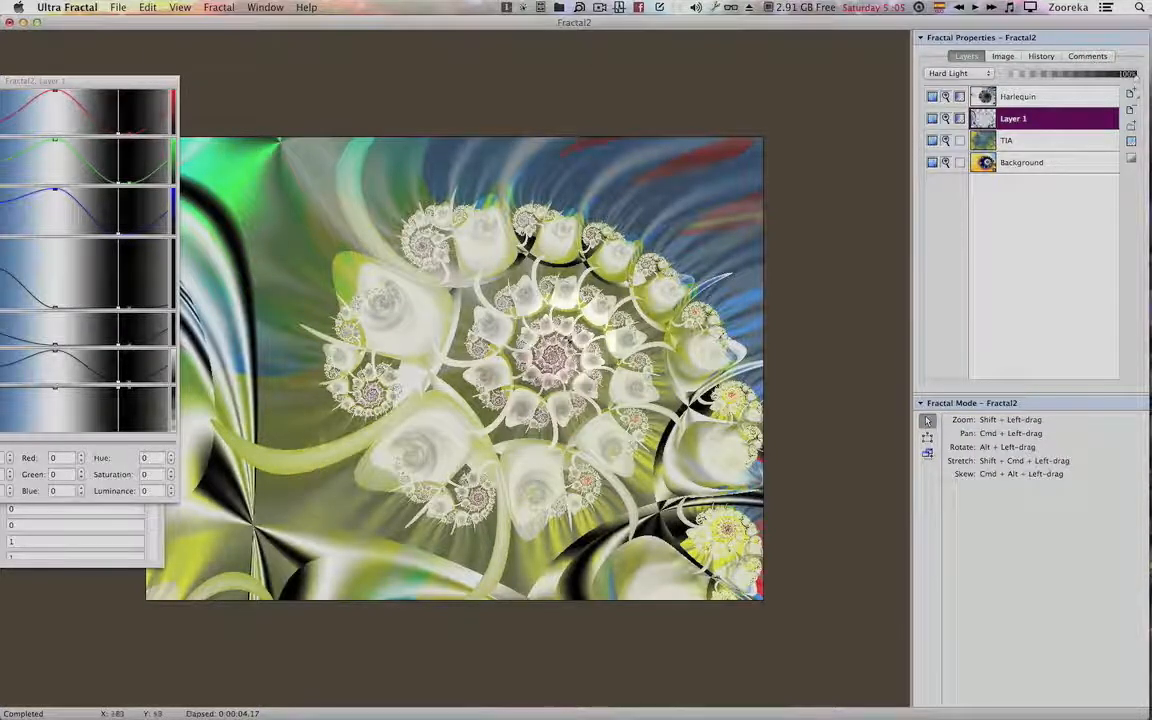
Hide every layer except Layer 1 and duplicate it as Layer 2.
{"action": "left_click", "coordinate": [932, 97]}
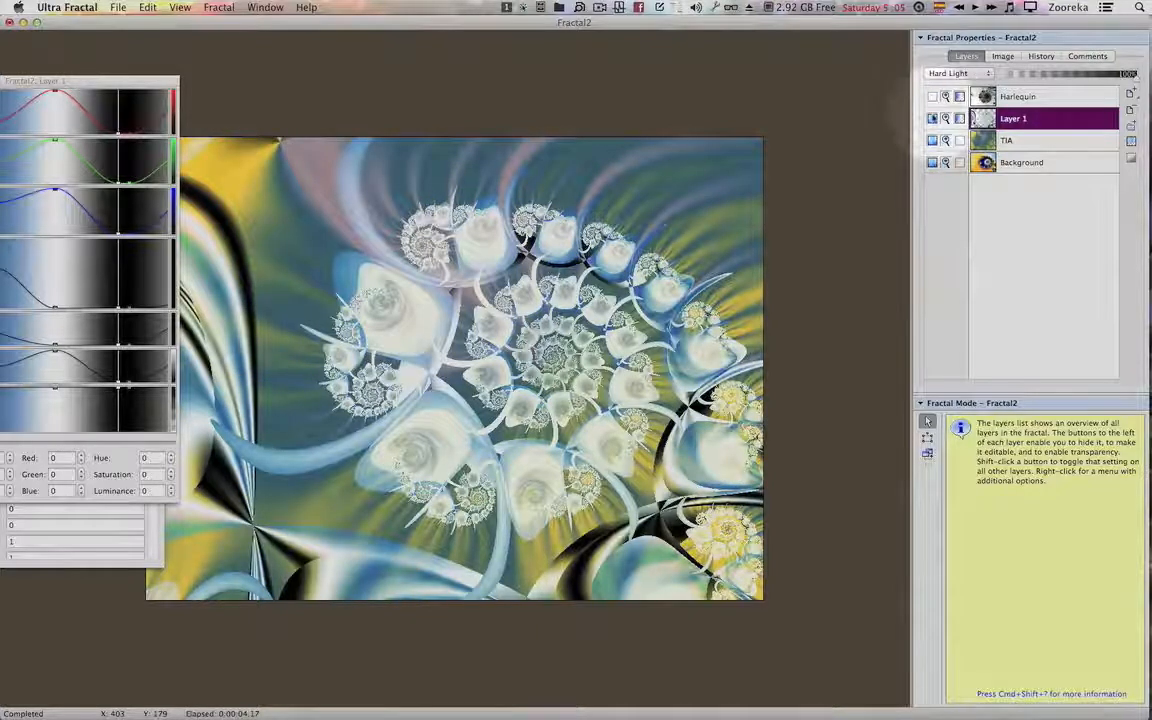
{"action": "left_click", "coordinate": [931, 117], "text": "shift"}
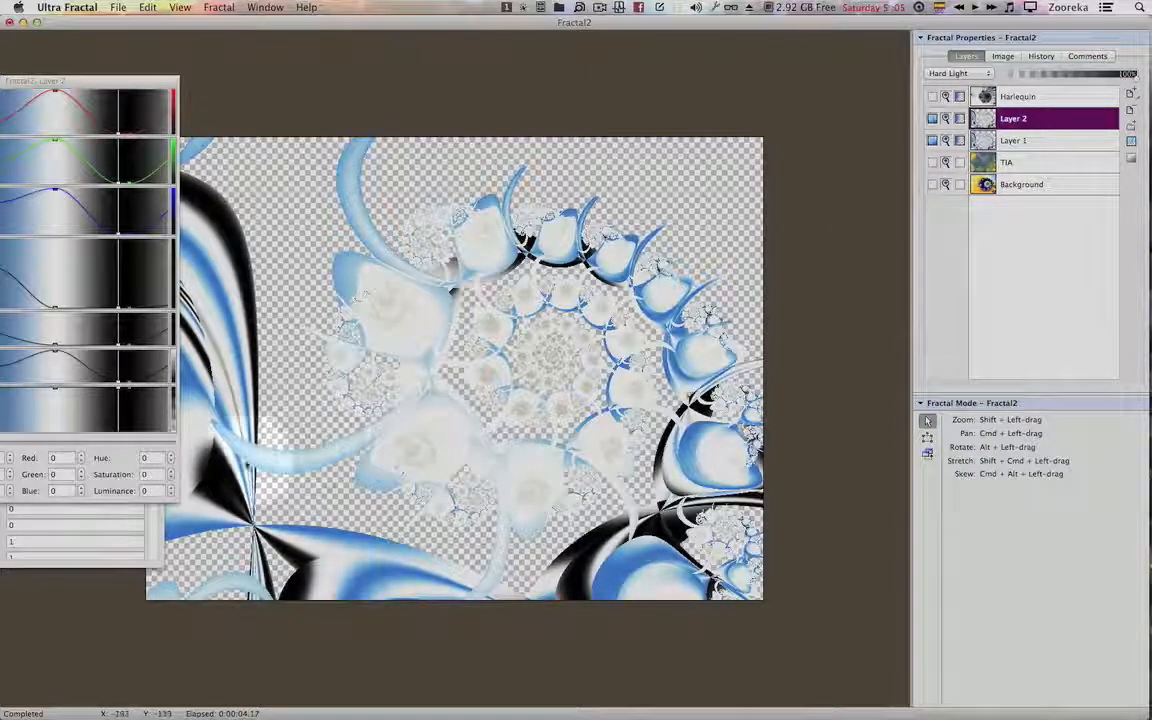
Set the white and two black control points of Layer 2's gradient to opacity 0, and hide Layer 1.
{"action": "left_click_drag", "start_coordinate": [160, 83], "coordinate": [447, 33]}
{"action": "left_click_drag", "start_coordinate": [337, 358], "coordinate": [489, 301]}
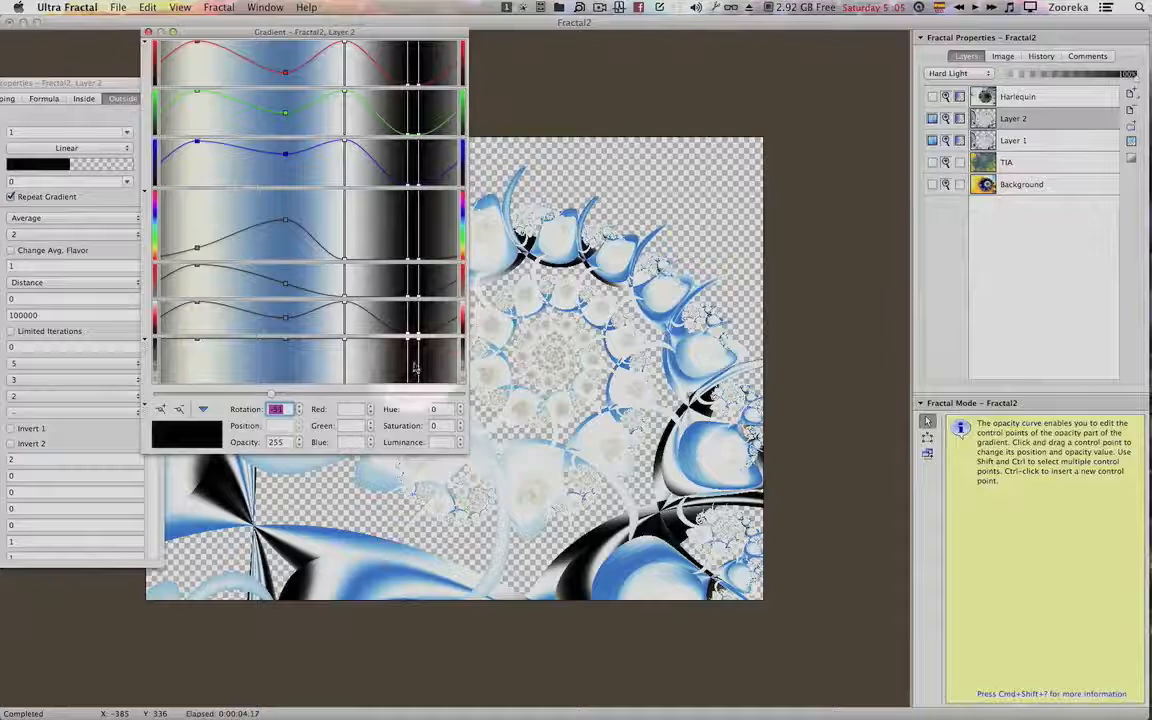
{"action": "left_click_drag", "start_coordinate": [420, 343], "coordinate": [419, 395]}
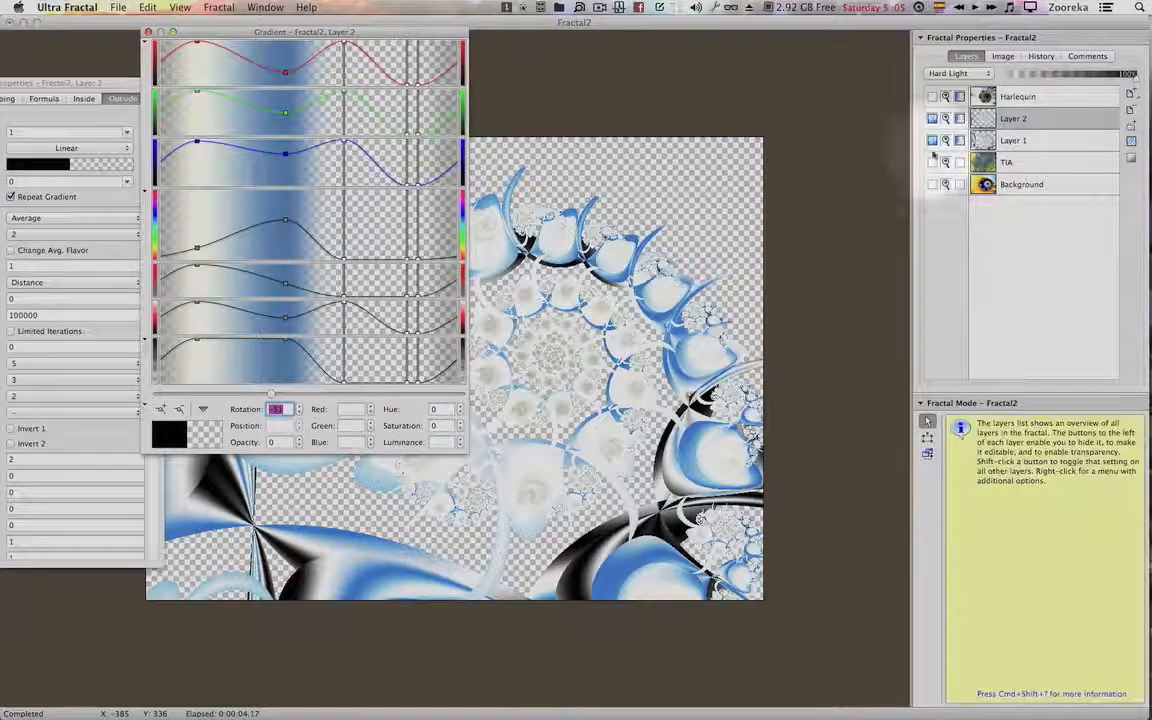
{"action": "left_click", "coordinate": [931, 141]}
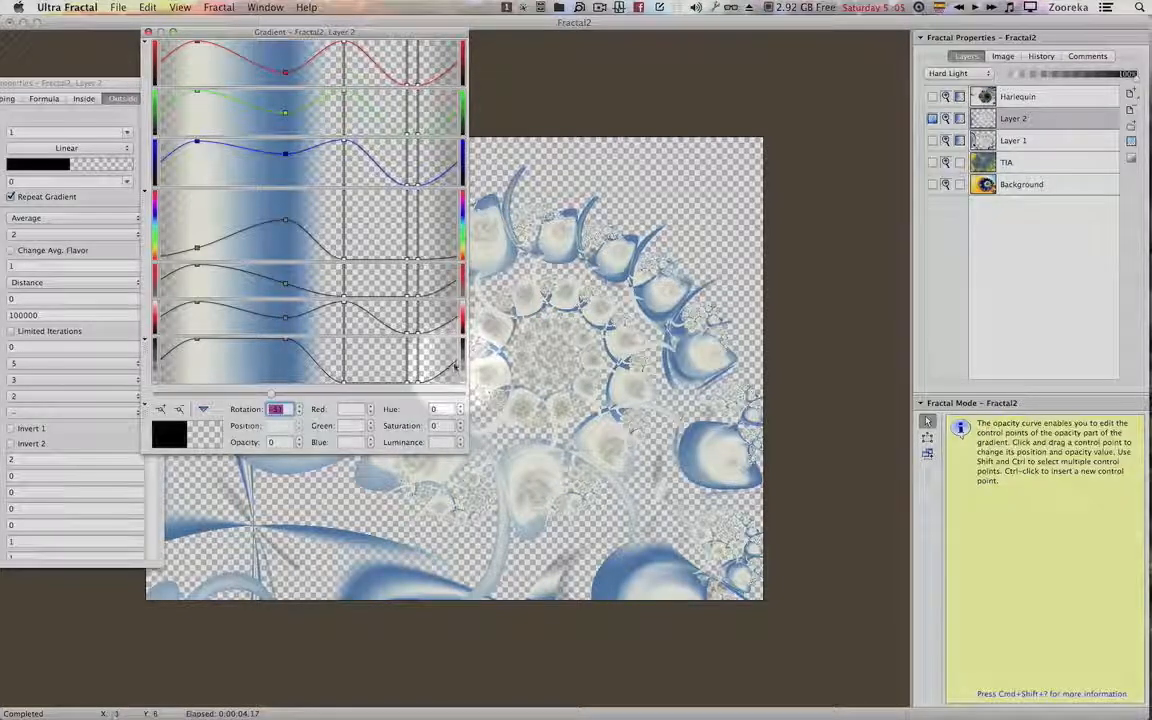
Move one black control point to the end of Layer 2's gradient and insert a fully transparent dark one at position 33.
{"action": "left_click", "coordinate": [427, 380]}
{"action": "left_click_drag", "start_coordinate": [419, 383], "coordinate": [466, 385]}
{"action": "left_click", "coordinate": [407, 383], "text": "super"}
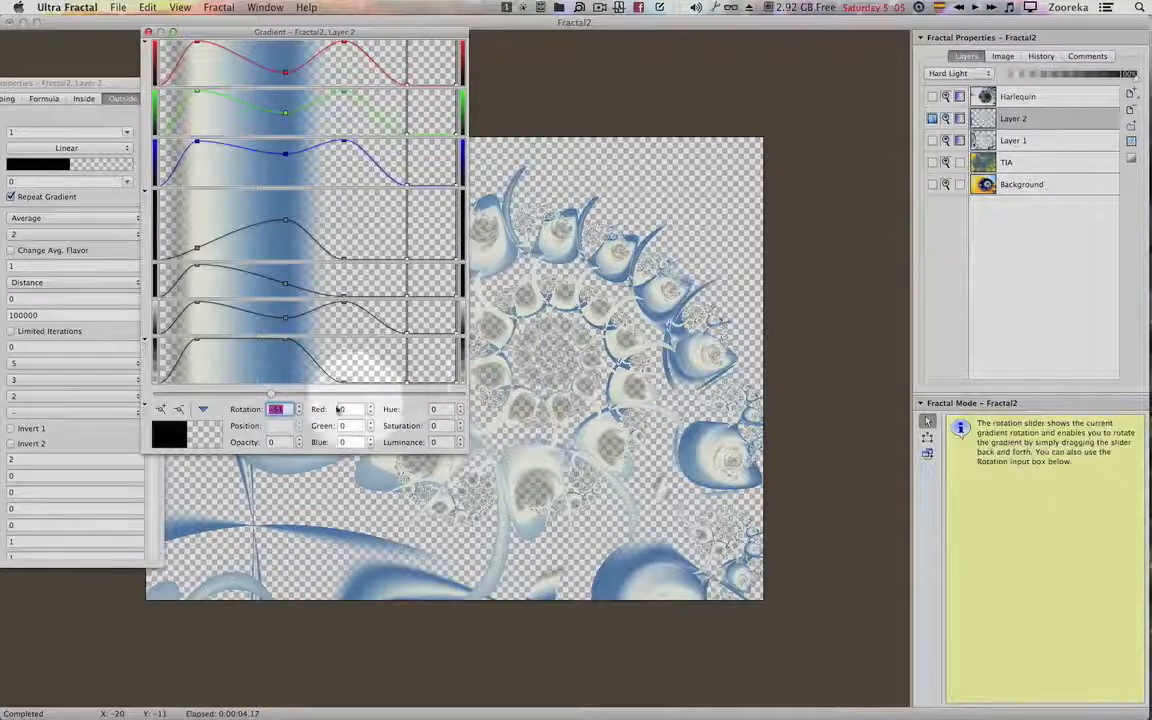
{"action": "left_click", "coordinate": [168, 382]}
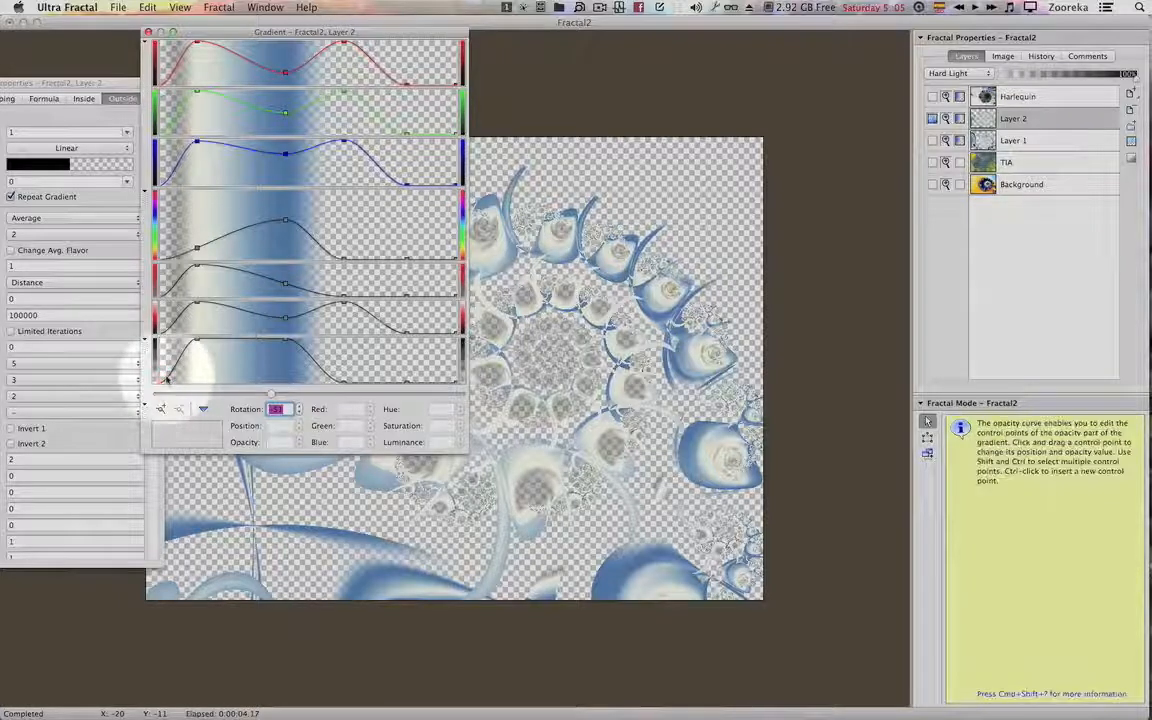
{"action": "left_click", "coordinate": [185, 384], "text": "super"}
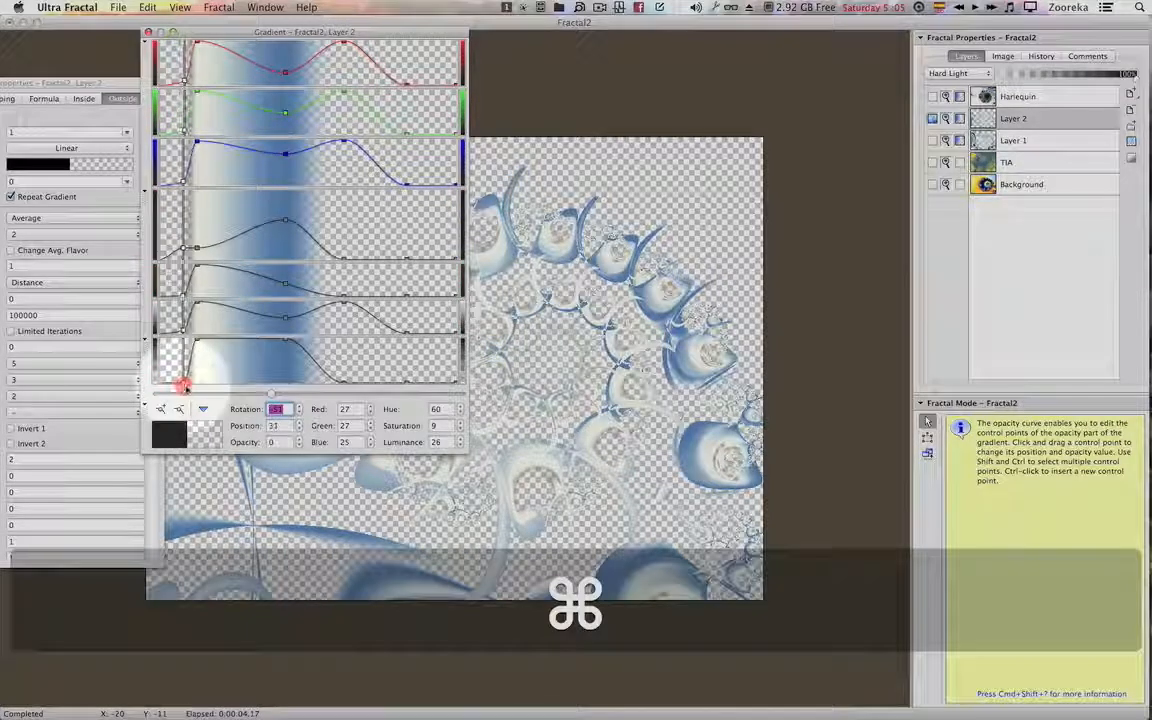
Insert a second blue control point in Layer 2's gradient at position 114, opacity 247, and make the beige point beside it fully transparent.
{"action": "mouse_move", "coordinate": [198, 340]}
{"action": "left_mouse_down"}
{"action": "mouse_move", "coordinate": [221, 380]}
{"action": "mouse_move", "coordinate": [216, 350]}
{"action": "left_mouse_up"}
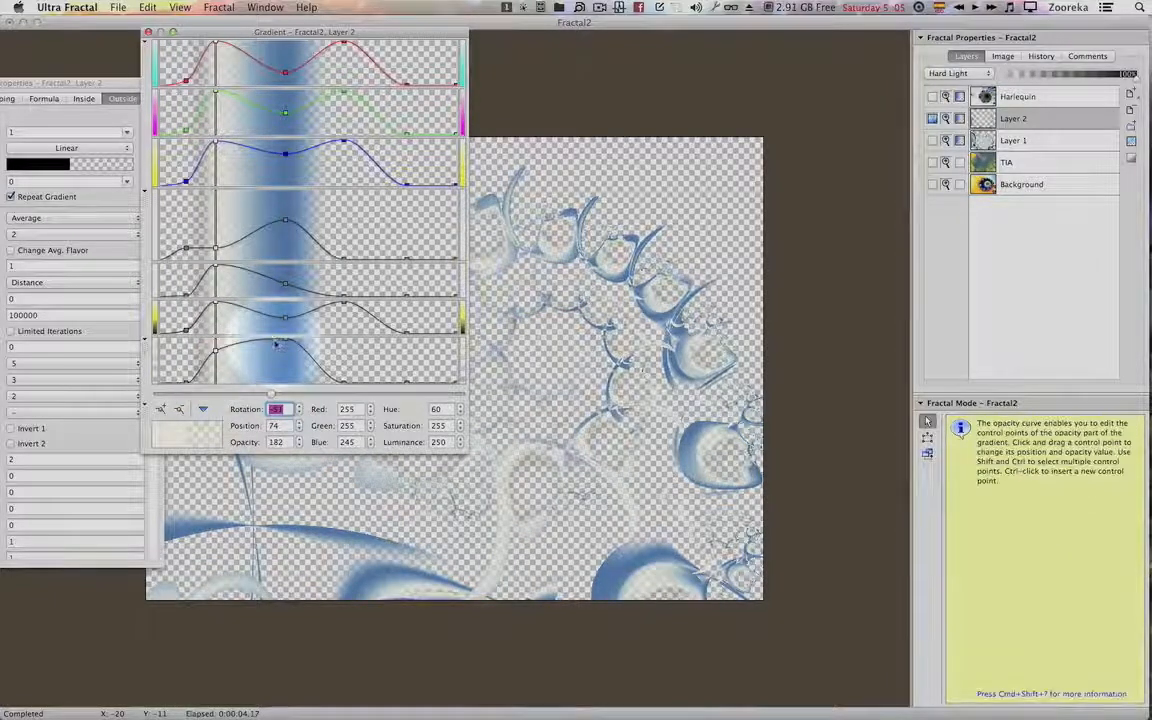
{"action": "left_click", "coordinate": [272, 342], "text": "super"}
{"action": "mouse_move", "coordinate": [216, 354]}
{"action": "left_mouse_down"}
{"action": "mouse_move", "coordinate": [257, 362]}
{"action": "mouse_move", "coordinate": [260, 398]}
{"action": "mouse_move", "coordinate": [237, 400]}
{"action": "mouse_move", "coordinate": [248, 402]}
{"action": "left_mouse_up"}
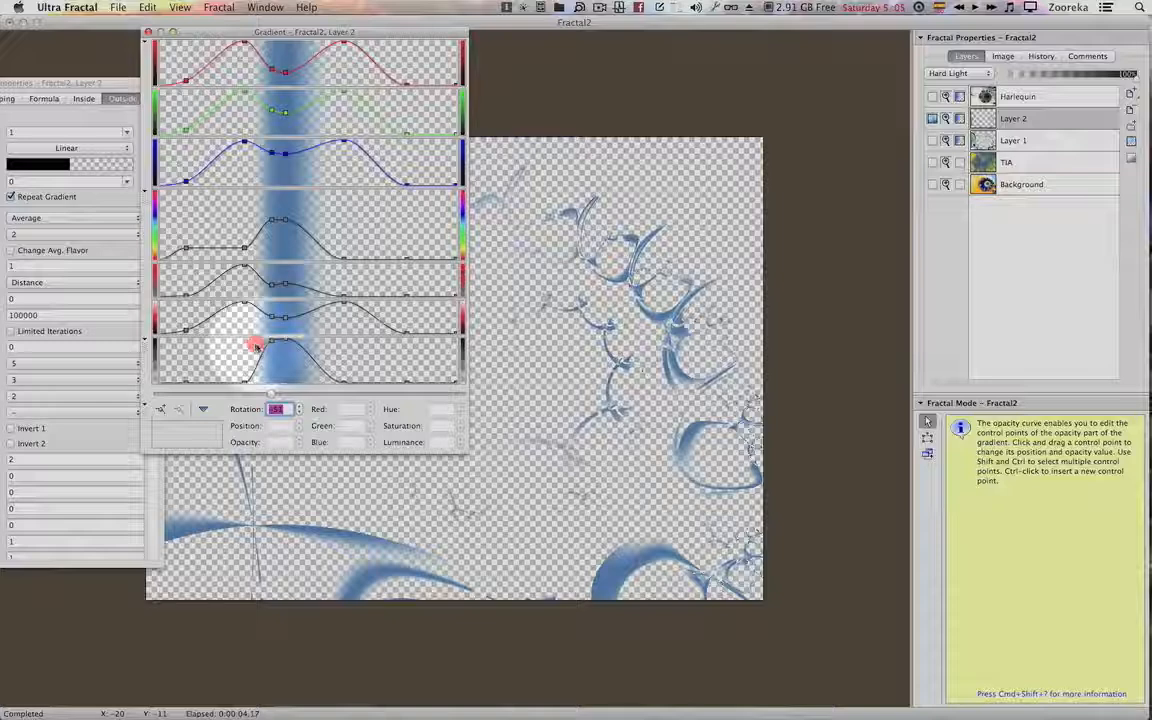
{"action": "left_click_drag", "start_coordinate": [256, 344], "coordinate": [242, 343]}
{"action": "left_click_drag", "start_coordinate": [333, 33], "coordinate": [692, 28]}
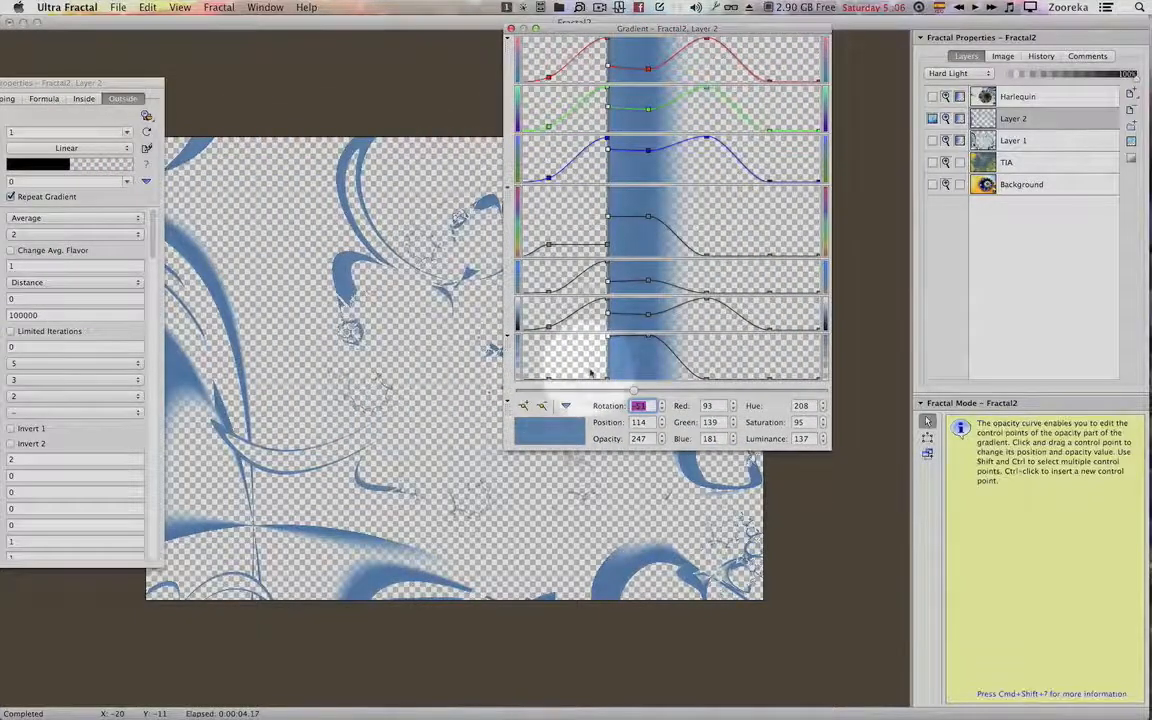
Widen Layer 2's blue band by moving the original blue control point to position 184 and shifting its opposite edge points toward the dark one.
{"action": "left_click_drag", "start_coordinate": [620, 345], "coordinate": [658, 342]}
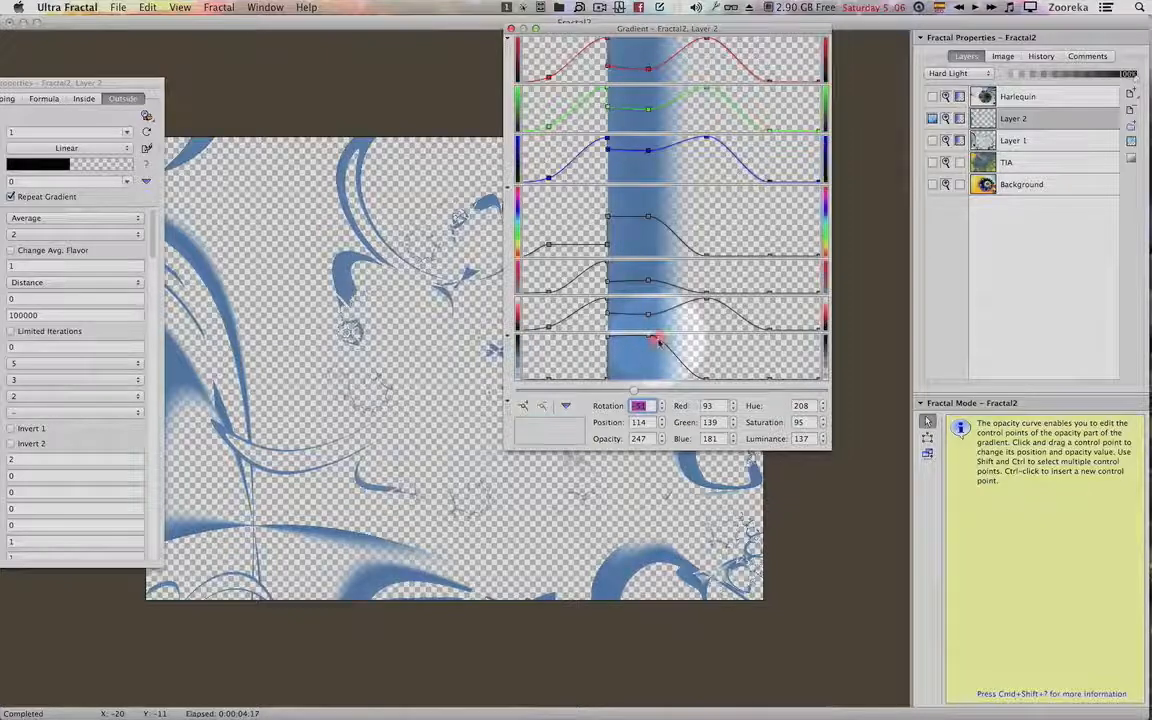
{"action": "left_click", "coordinate": [657, 332]}
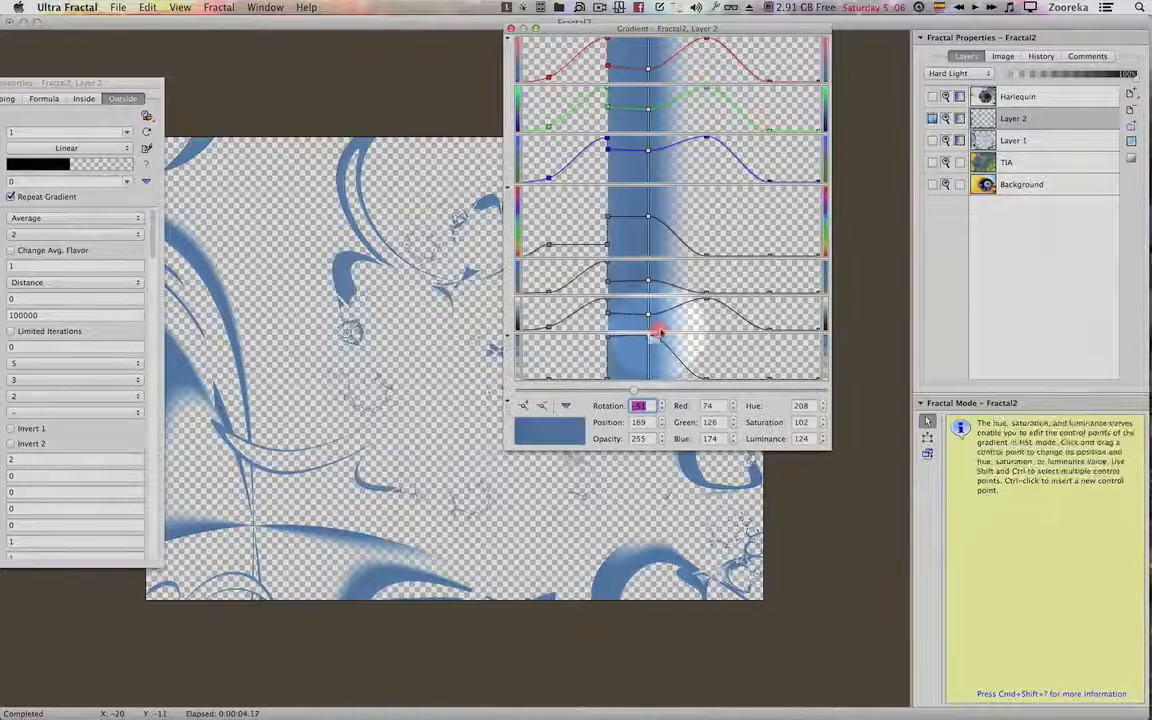
{"action": "mouse_move", "coordinate": [651, 338]}
{"action": "left_mouse_down"}
{"action": "mouse_move", "coordinate": [678, 337]}
{"action": "mouse_move", "coordinate": [663, 332]}
{"action": "left_mouse_up"}
{"action": "key", "text": "super+z"}
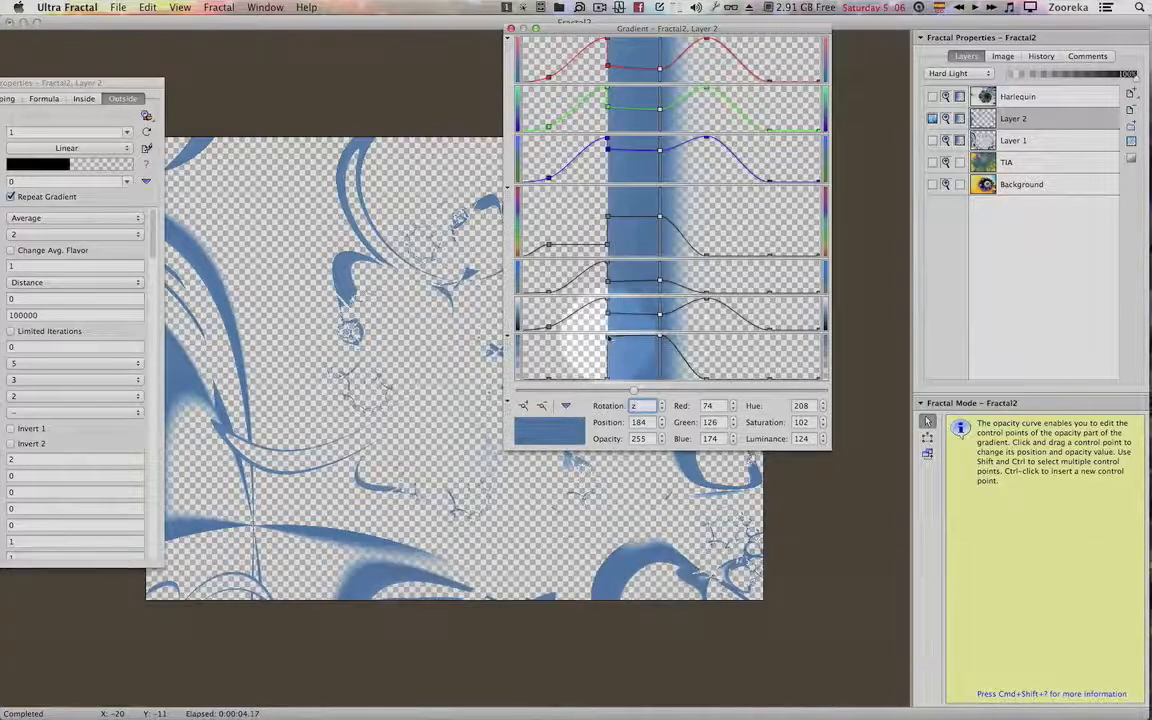
{"action": "left_click", "coordinate": [607, 377], "text": "shift"}
{"action": "left_click_drag", "start_coordinate": [607, 377], "coordinate": [576, 381]}
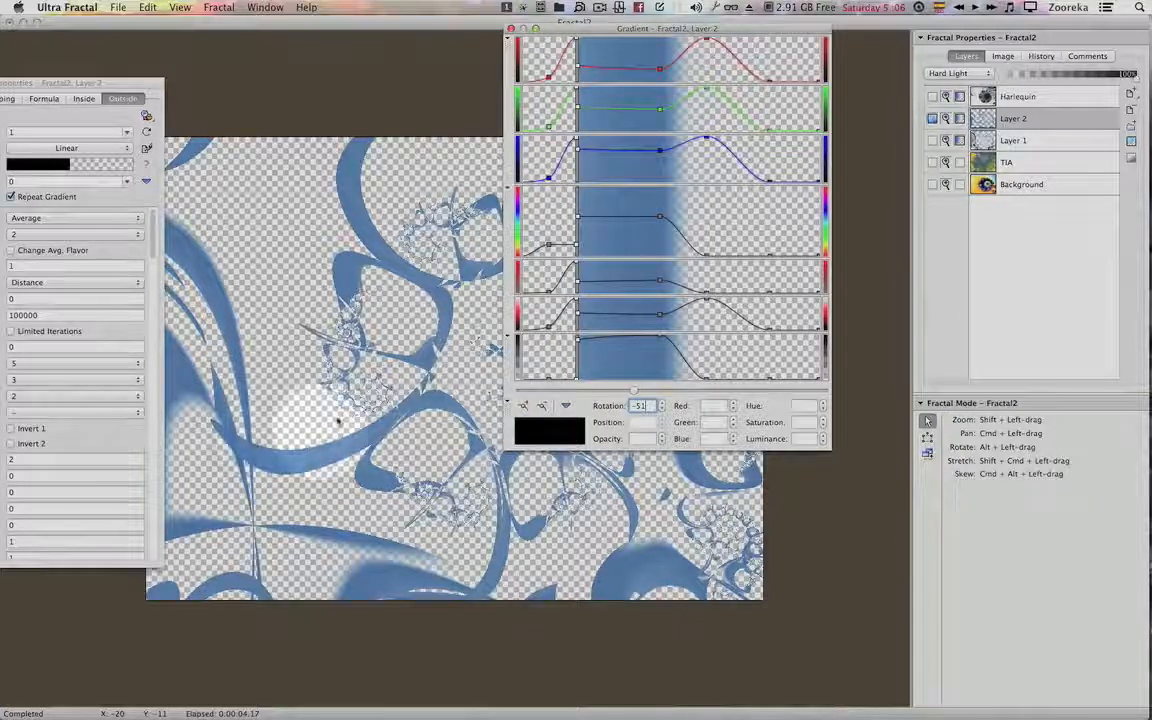
Make Layer 1 visible again, close the gradient editor and duplicate Layer 2.
{"action": "left_click", "coordinate": [931, 141]}
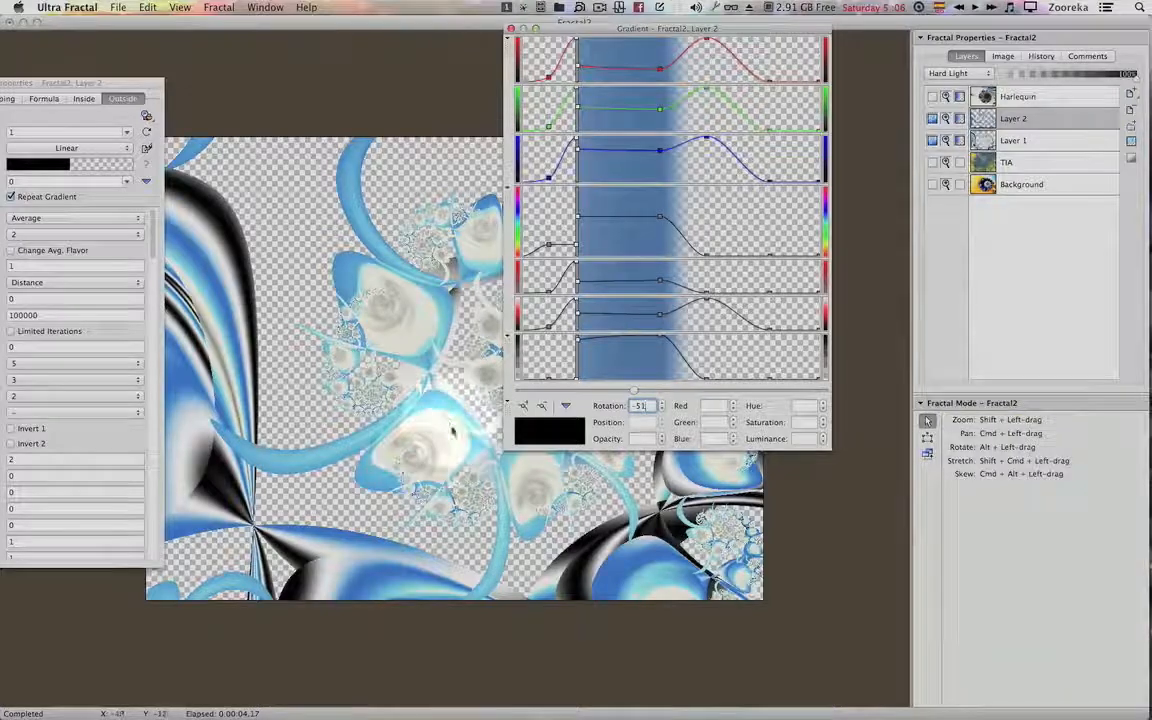
{"action": "left_click_drag", "start_coordinate": [571, 32], "coordinate": [500, 103]}
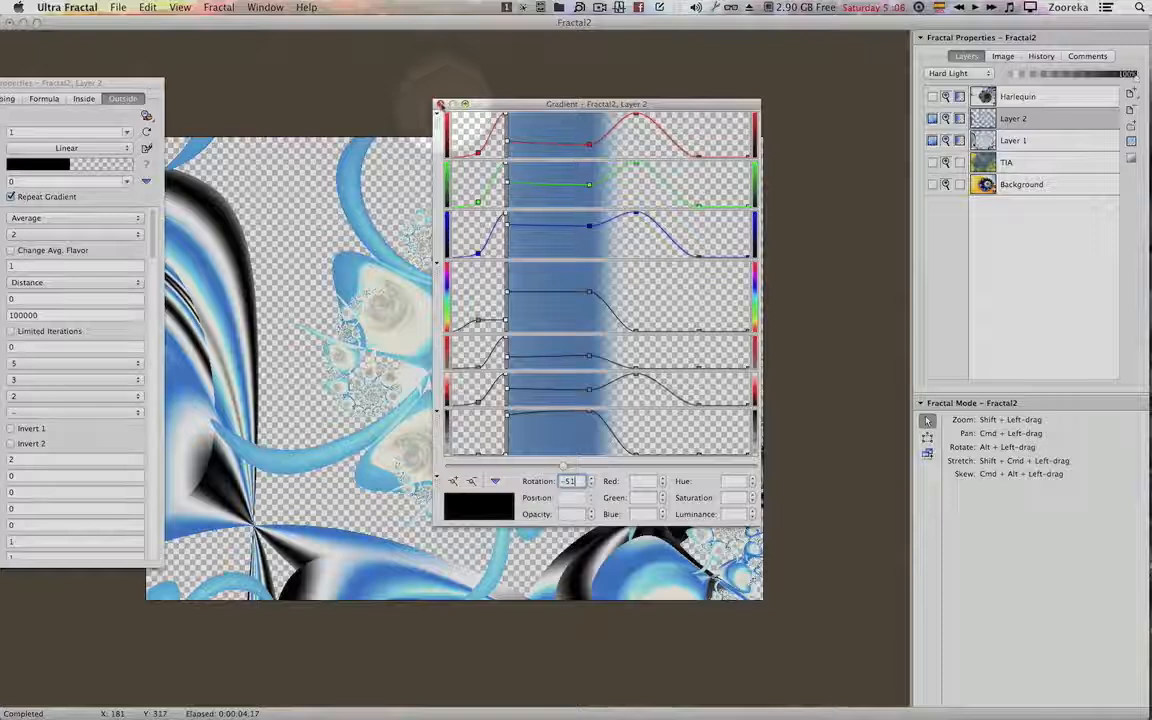
{"action": "left_click", "coordinate": [440, 104]}
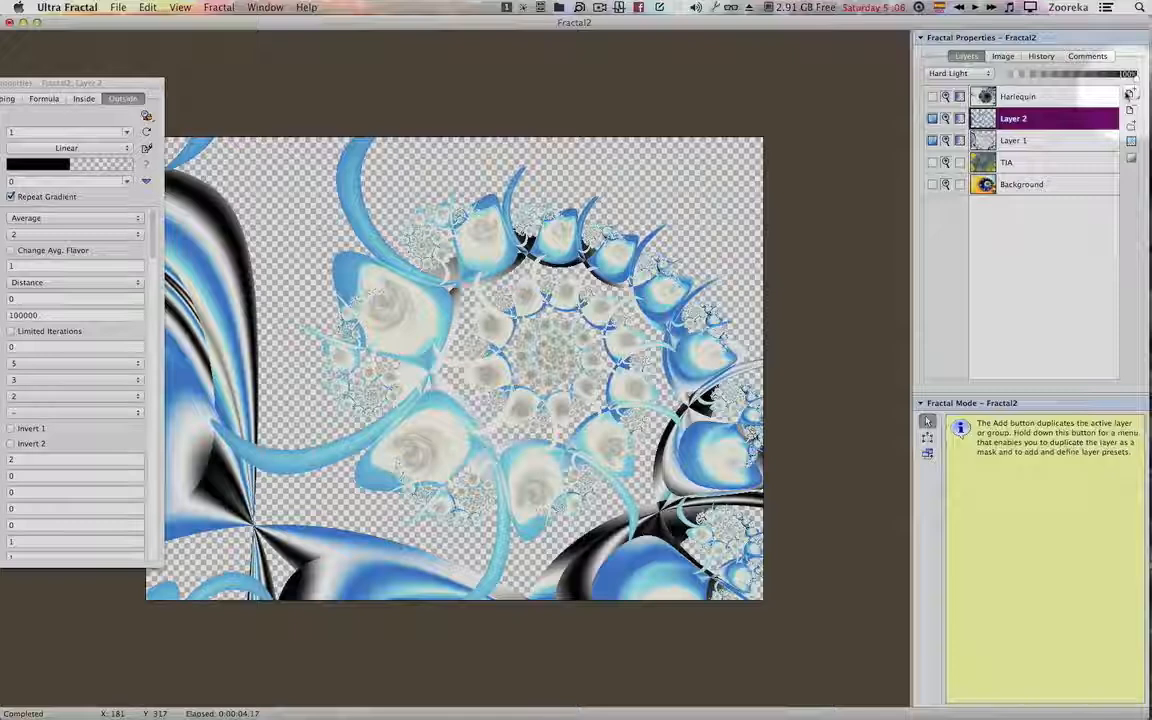
{"action": "left_click", "coordinate": [1121, 96]}
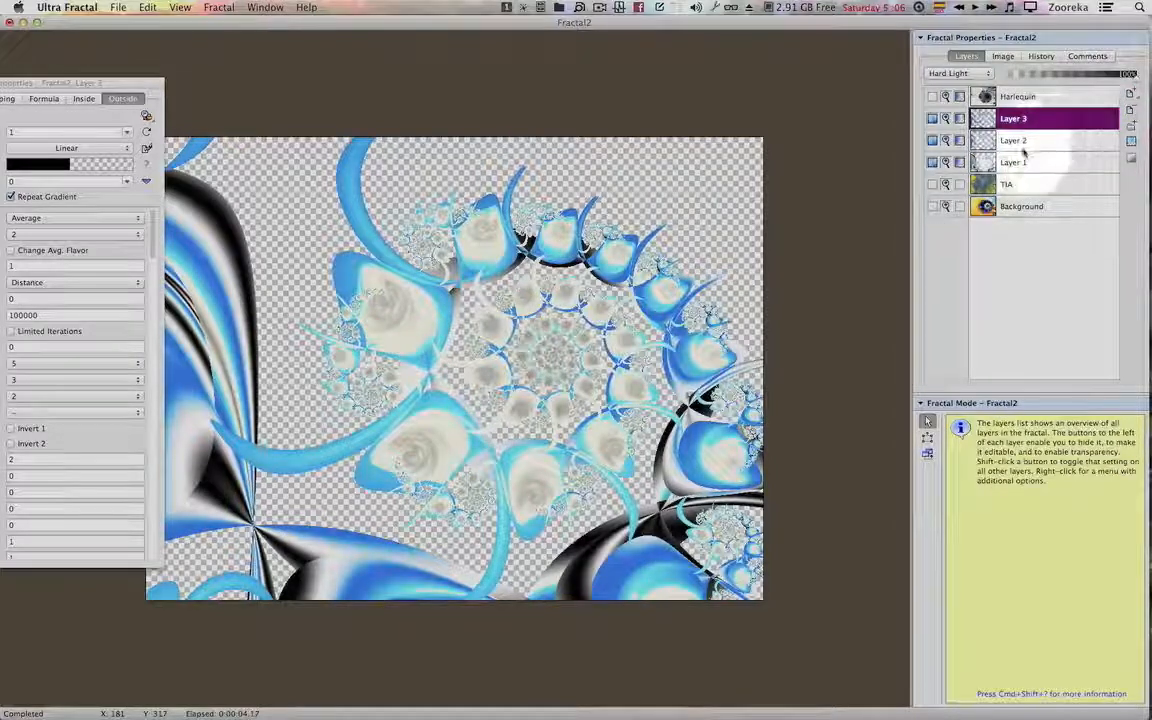
Rename the original Layer 2, directly below its duplicate, as Mask.
{"action": "left_click", "coordinate": [1025, 142]}
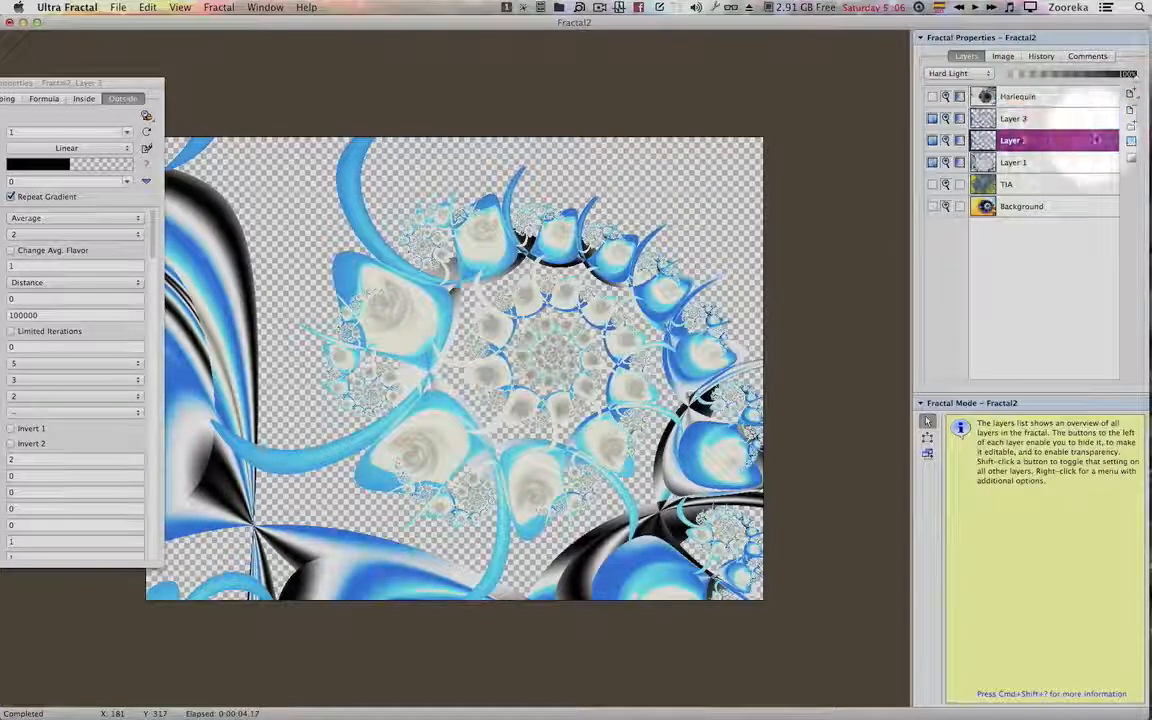
{"action": "right_click", "coordinate": [1025, 141]}
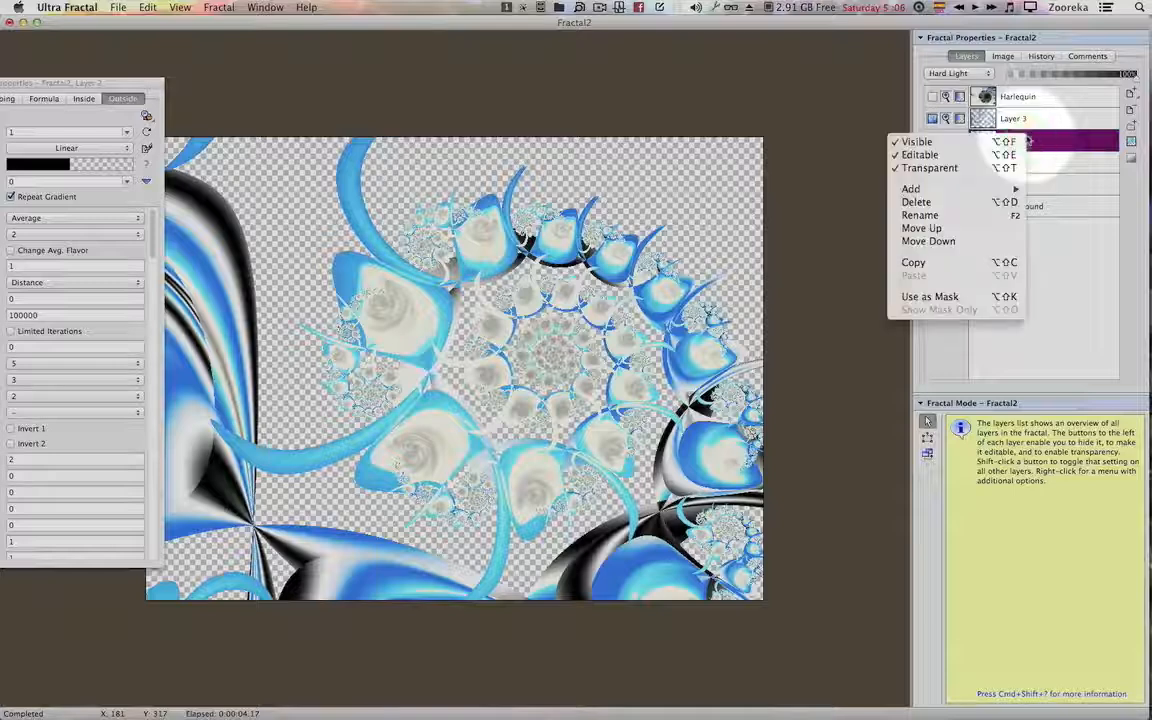
{"action": "left_click", "coordinate": [920, 216]}
{"action": "type", "text": "Mask"}
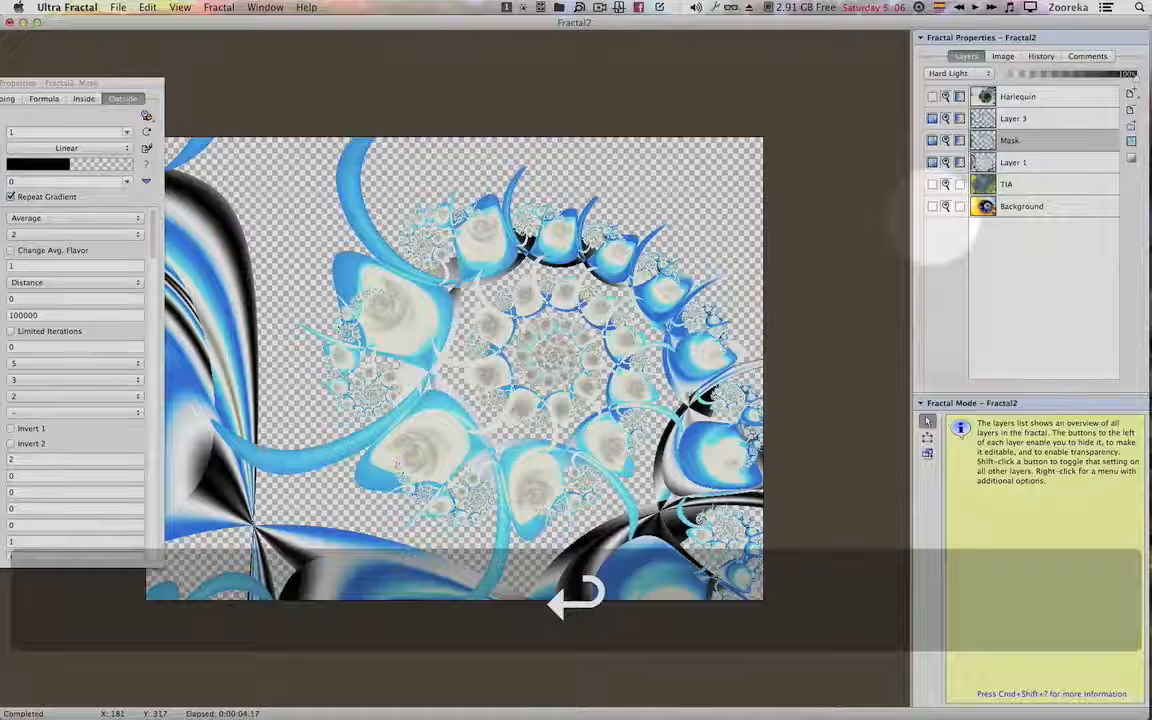
Rename the duplicated Layer 3 as Texture.
{"action": "left_click", "coordinate": [1003, 120]}
{"action": "right_click", "coordinate": [1008, 119]}
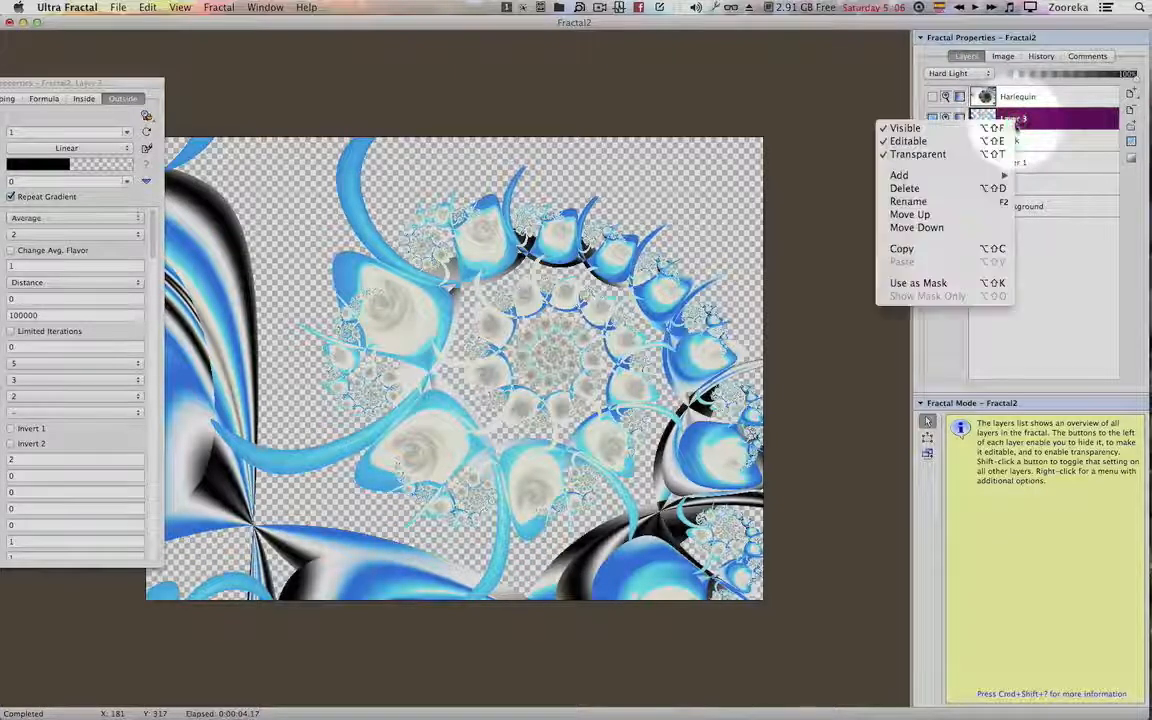
{"action": "left_click", "coordinate": [944, 202]}
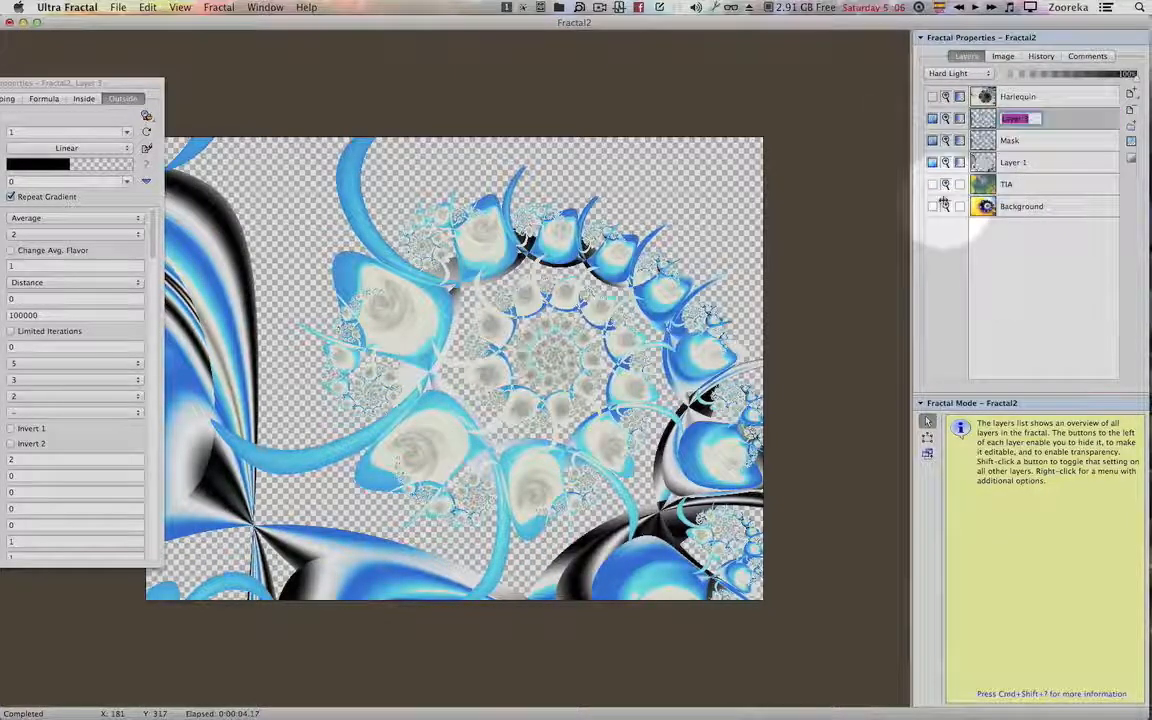
{"action": "type", "text": "Tex"}
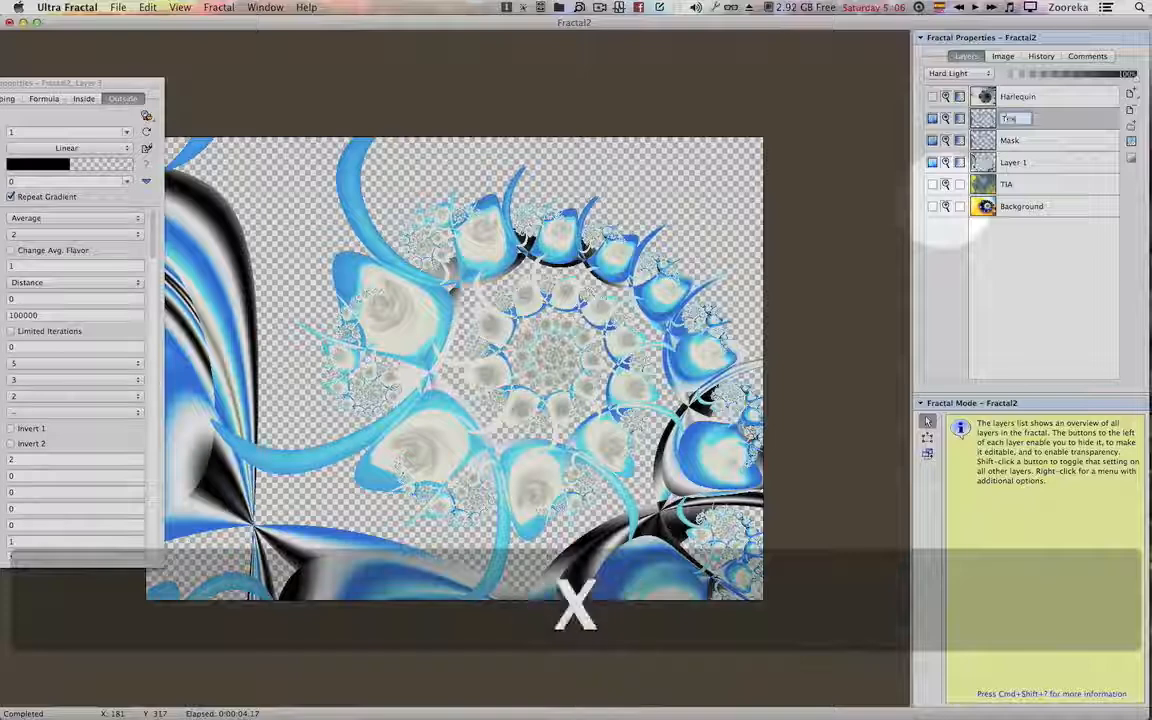
{"action": "key", "text": "Return"}
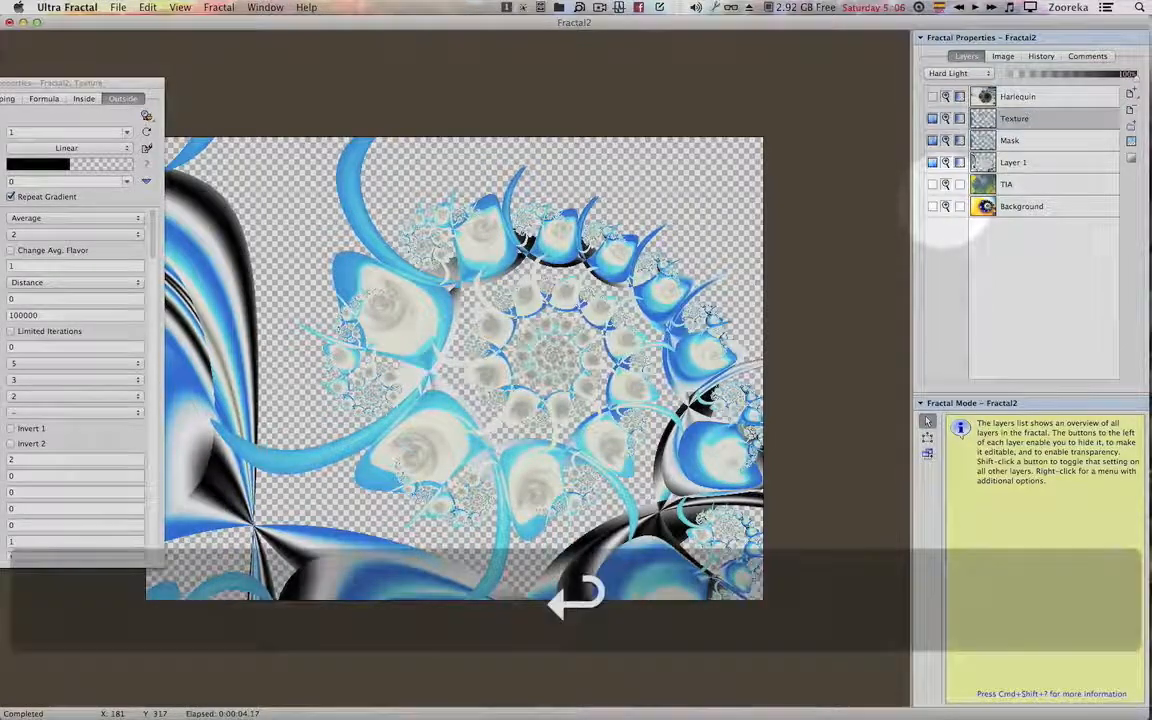
Toggle the visibility of Layer 1 and of the Harlequin layer to check what each contributes to the image.
{"action": "left_click", "coordinate": [1015, 162]}
{"action": "left_click", "coordinate": [933, 162]}
{"action": "left_click", "coordinate": [933, 162]}
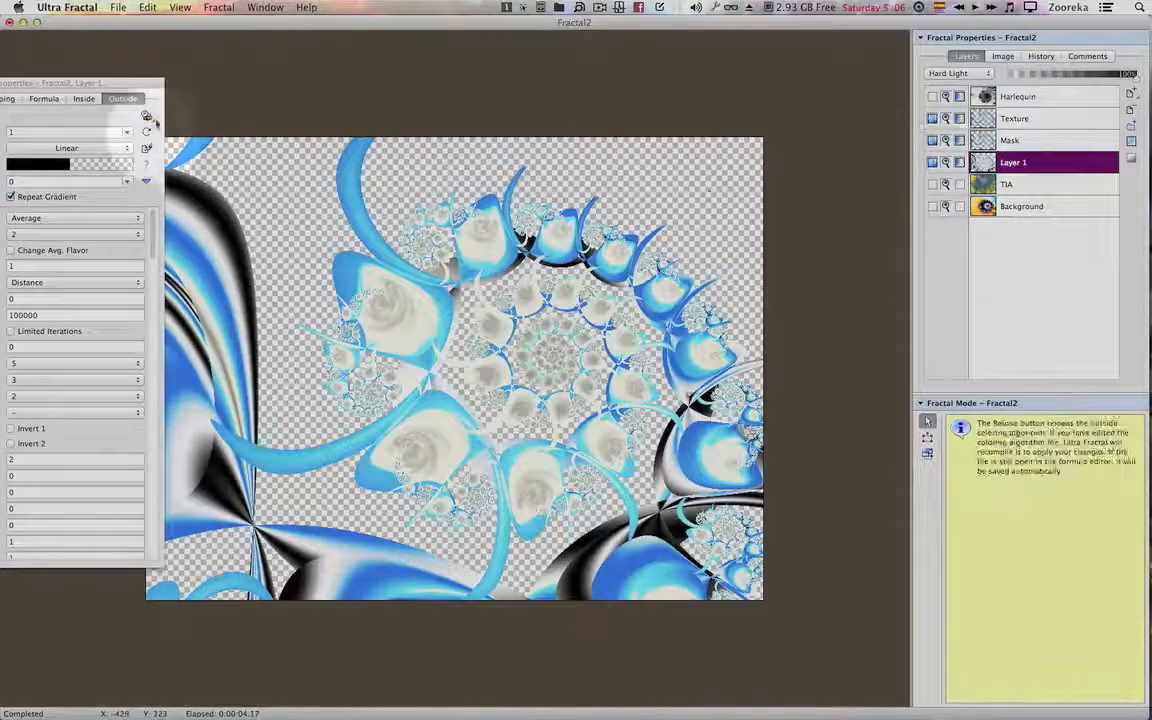
{"action": "left_click_drag", "start_coordinate": [145, 83], "coordinate": [192, 104]}
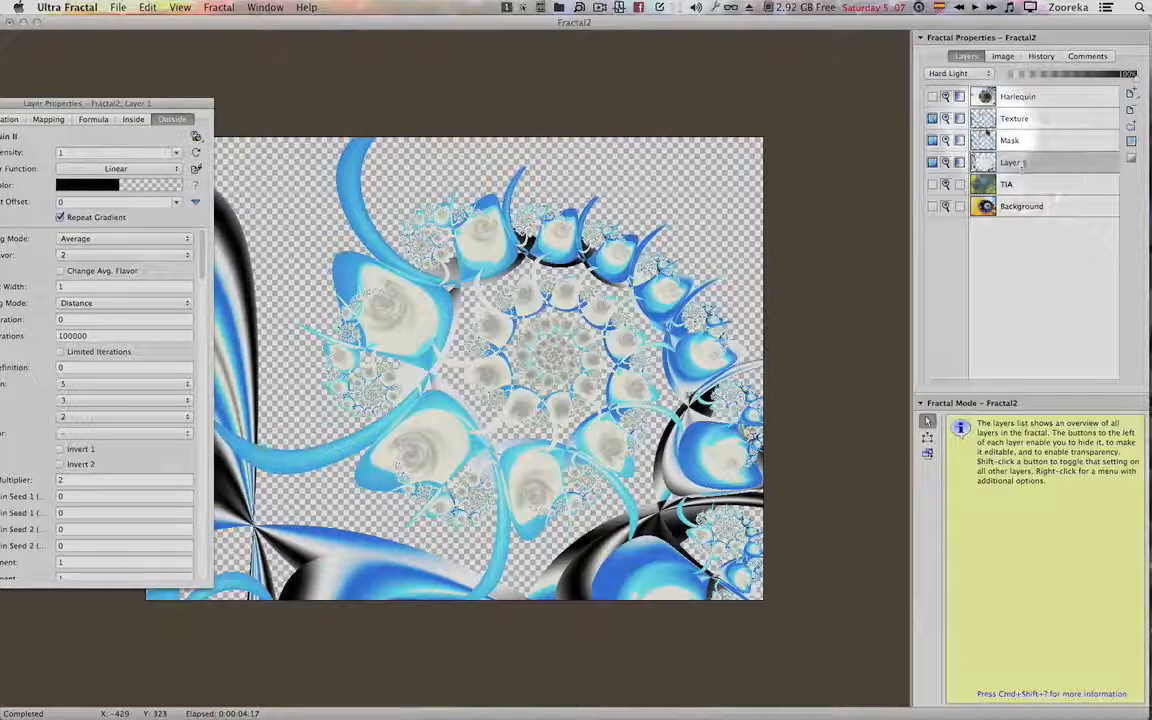
{"action": "left_click", "coordinate": [932, 96]}
{"action": "left_click", "coordinate": [932, 96]}
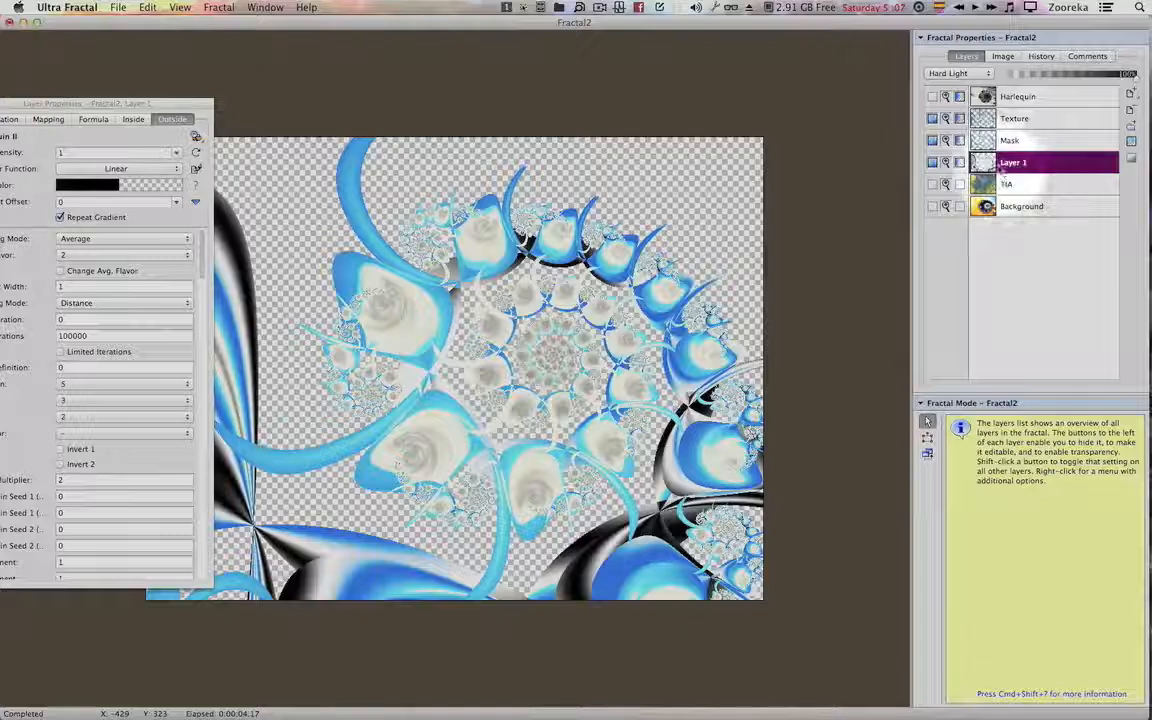
Rename Layer 1 as Harlequin Base and make the TIA layer visible.
{"action": "right_click", "coordinate": [997, 162]}
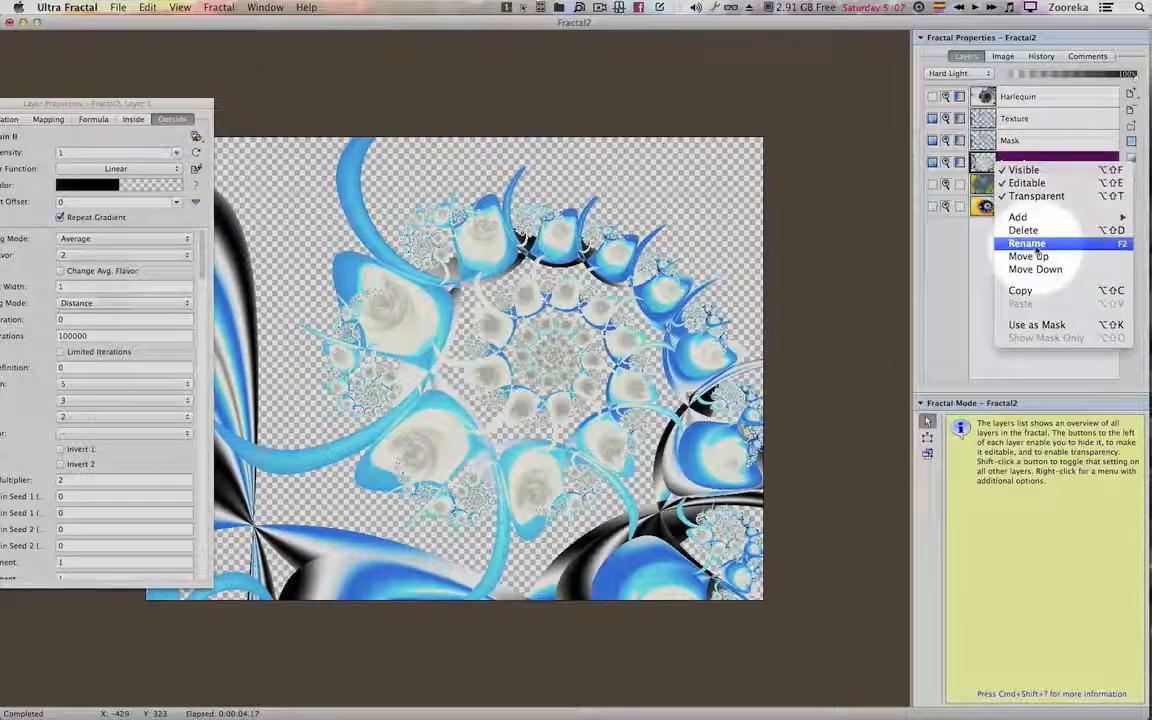
{"action": "left_click", "coordinate": [1036, 246]}
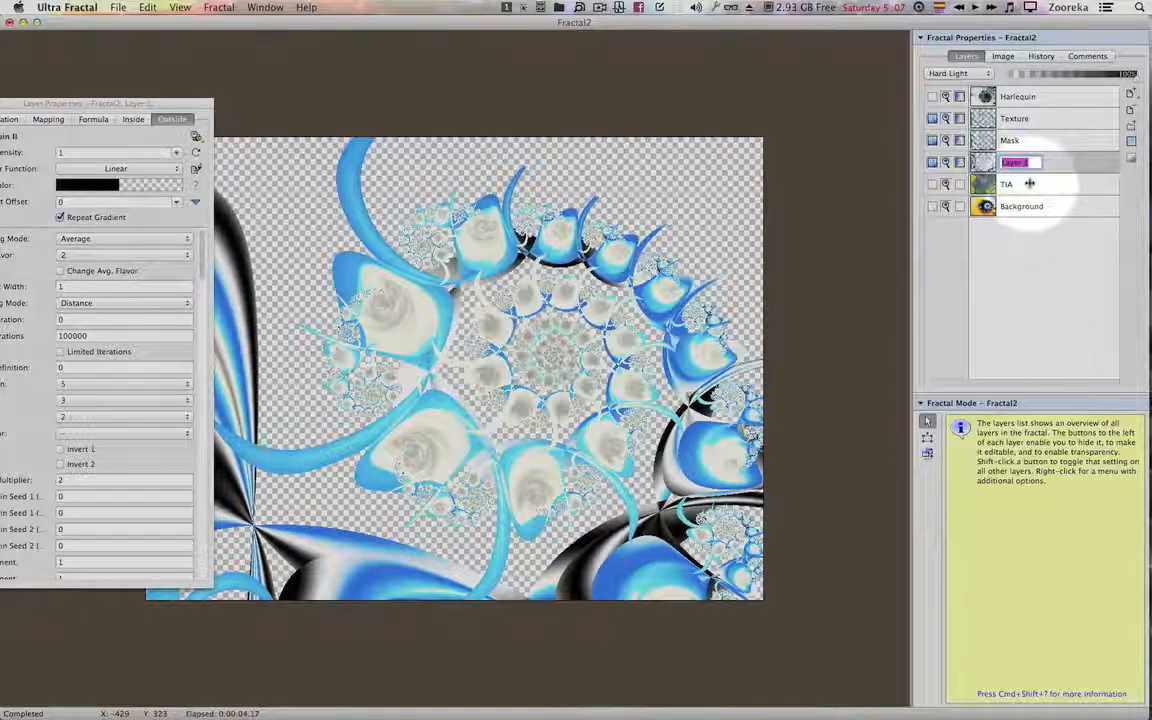
{"action": "type", "text": "Harlequin Bas"}
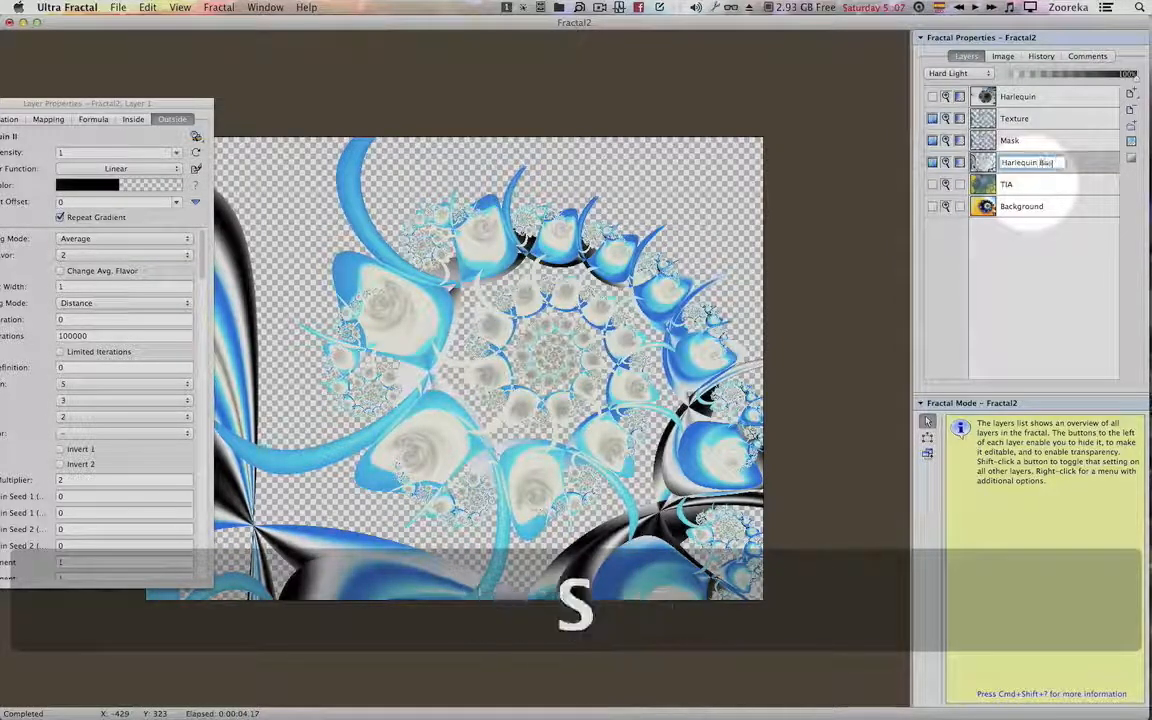
{"action": "type", "text": "e"}
{"action": "key", "text": "Return"}
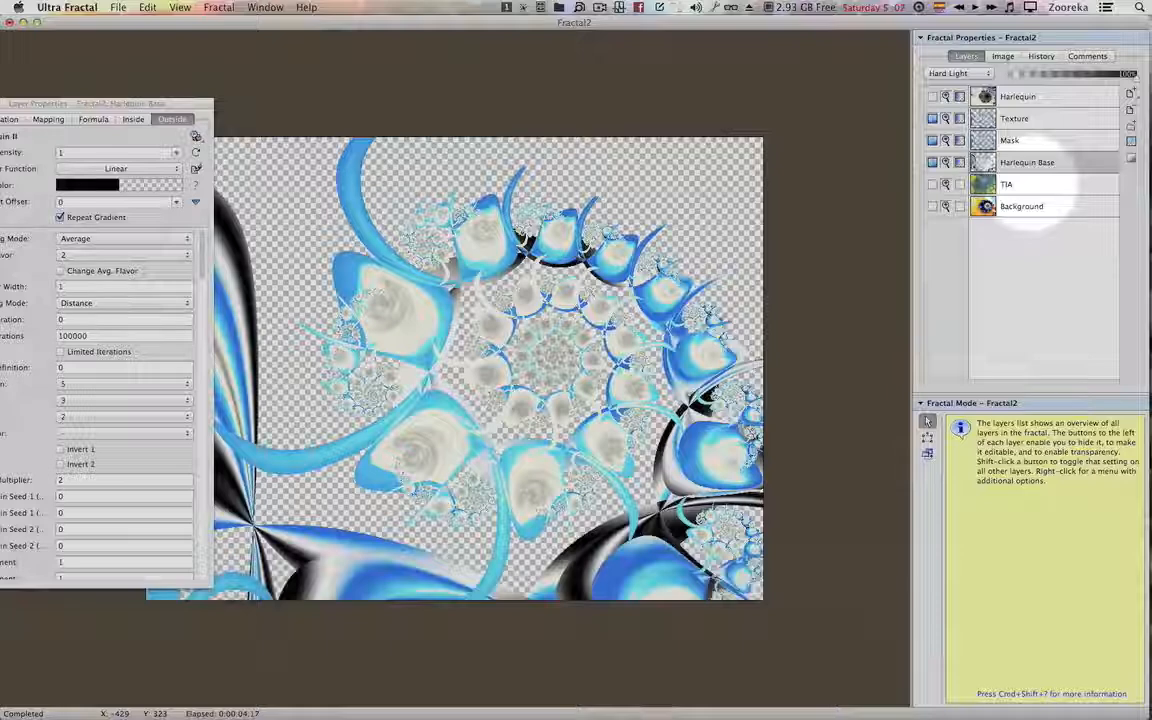
{"action": "left_click", "coordinate": [932, 184]}
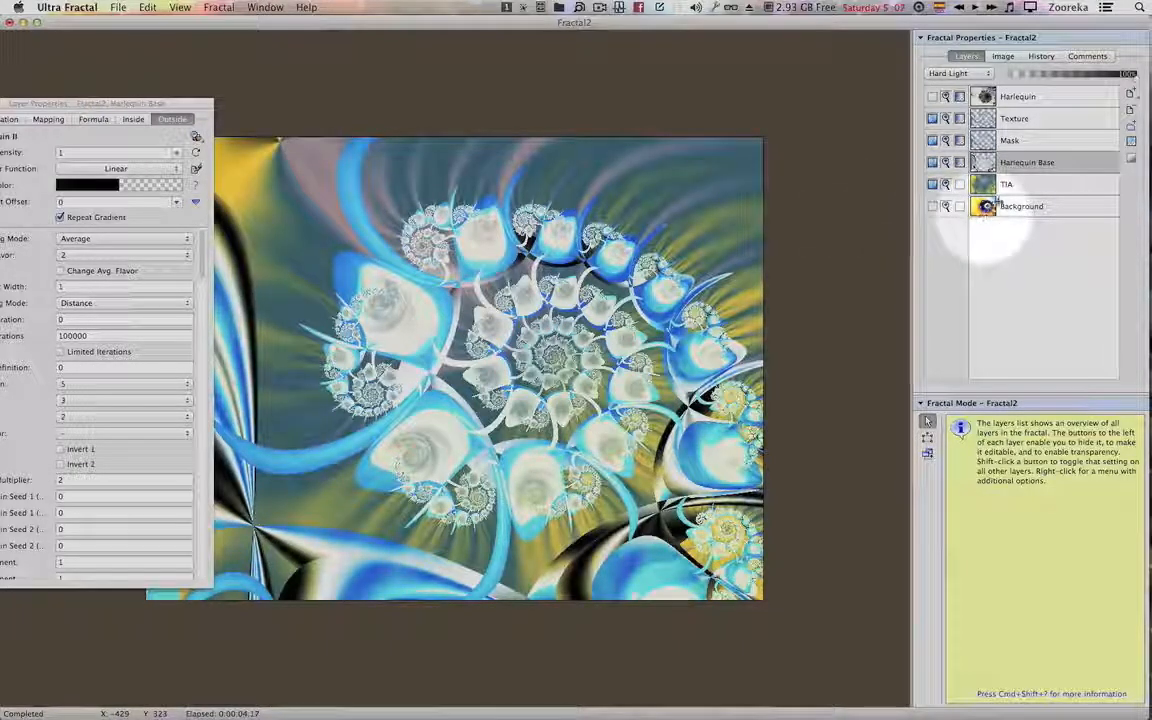
Replace the Texture layer's gradient with the Grayscale 5 gradient from Course_Grads.ugr.
{"action": "left_click", "coordinate": [1055, 118]}
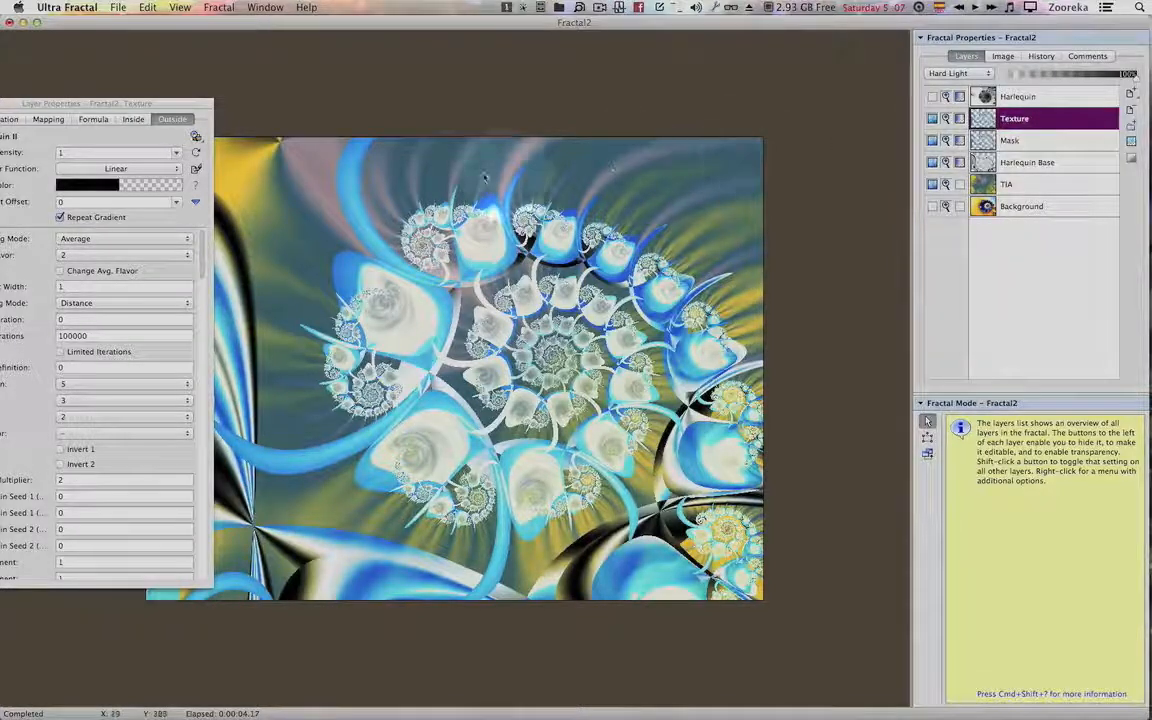
{"action": "left_click_drag", "start_coordinate": [161, 103], "coordinate": [221, 95]}
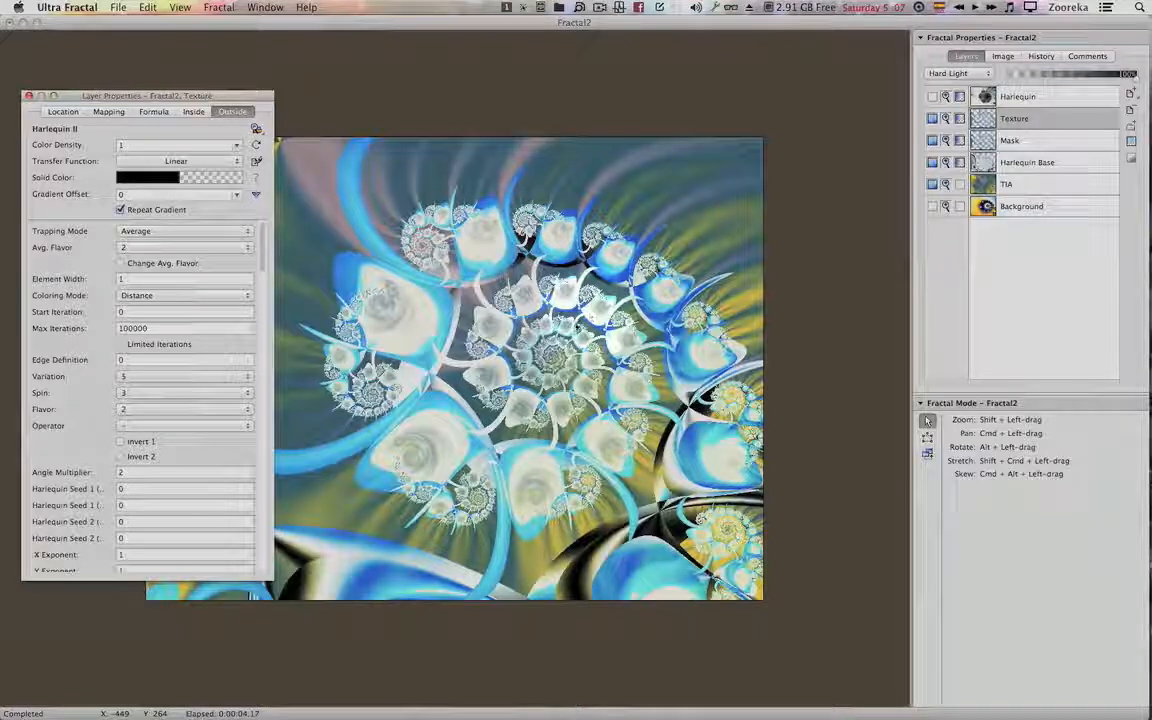
{"action": "key", "text": "F4"}
{"action": "right_click", "coordinate": [576, 326]}
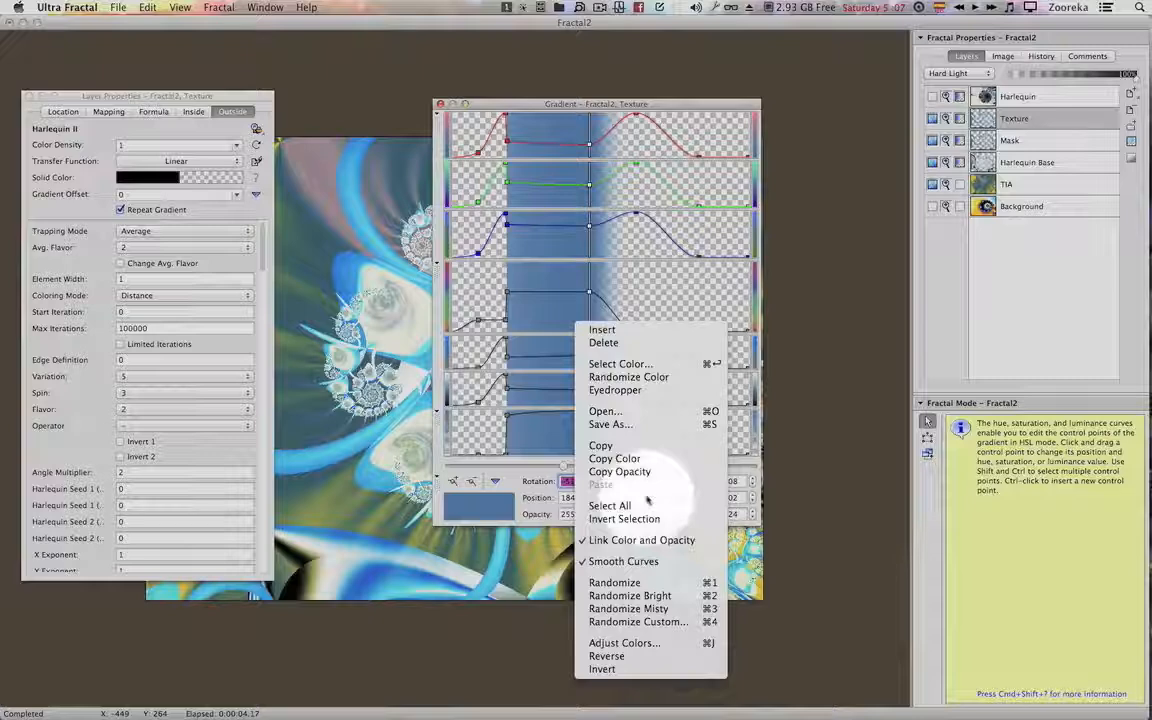
{"action": "left_click", "coordinate": [625, 412]}
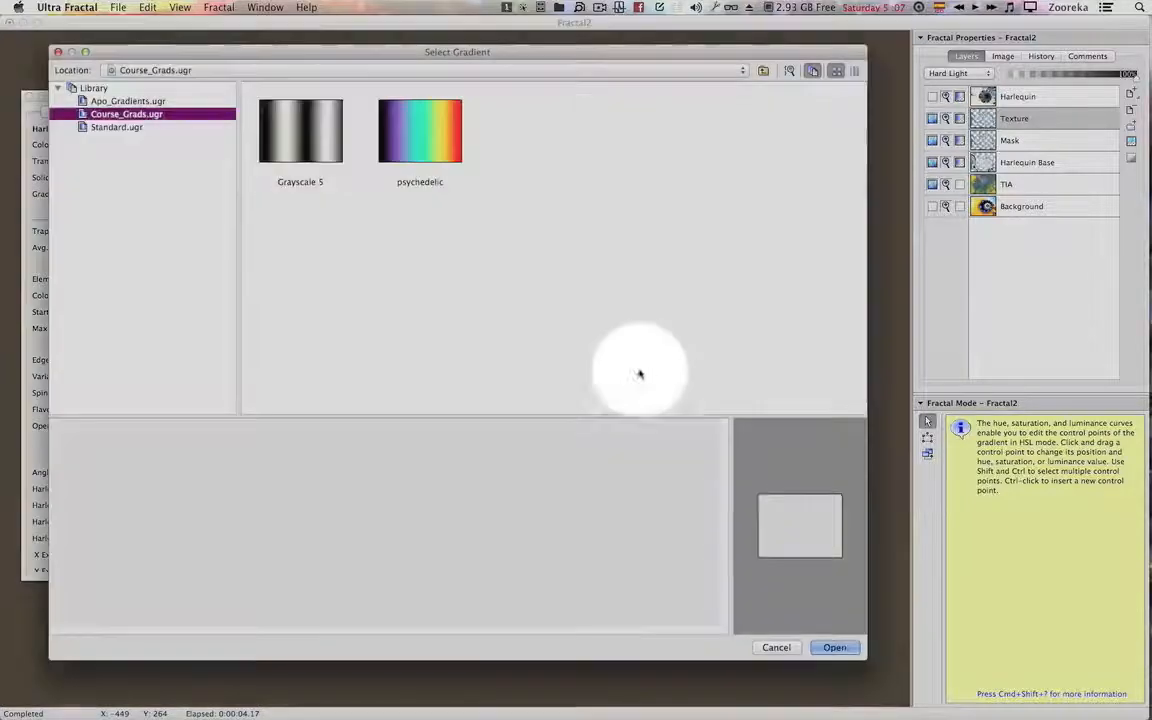
{"action": "left_click", "coordinate": [304, 141]}
{"action": "double_click", "coordinate": [304, 141]}
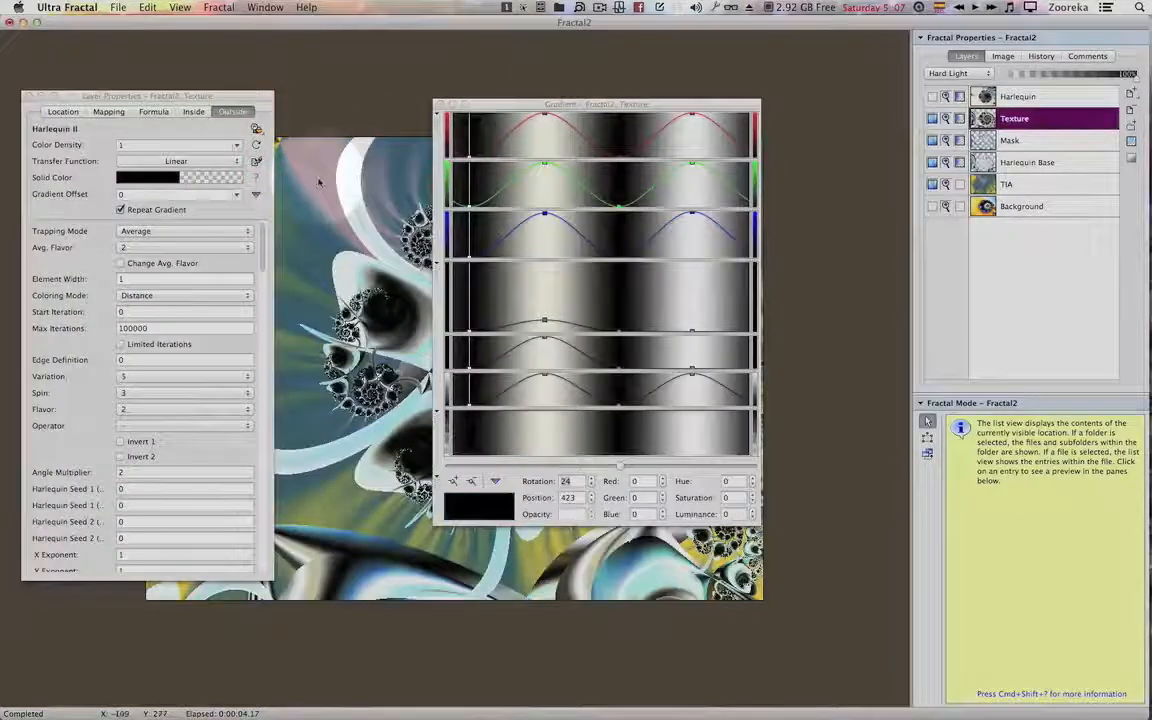
Set the fBm Tx Amount in the Texture layer's outside coloring to 13.4511 by exploring values interactively.
{"action": "left_click_drag", "start_coordinate": [568, 114], "coordinate": [752, 80]}
{"action": "left_click_drag", "start_coordinate": [264, 237], "coordinate": [260, 368]}
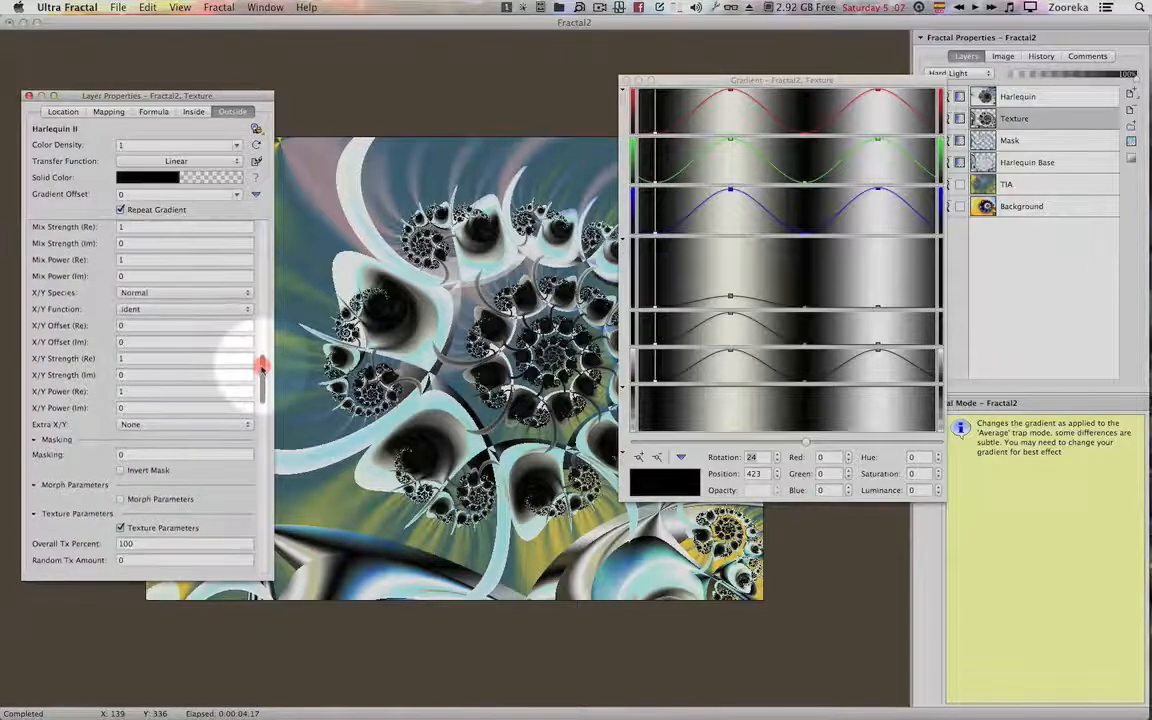
{"action": "left_click_drag", "start_coordinate": [260, 367], "coordinate": [260, 386]}
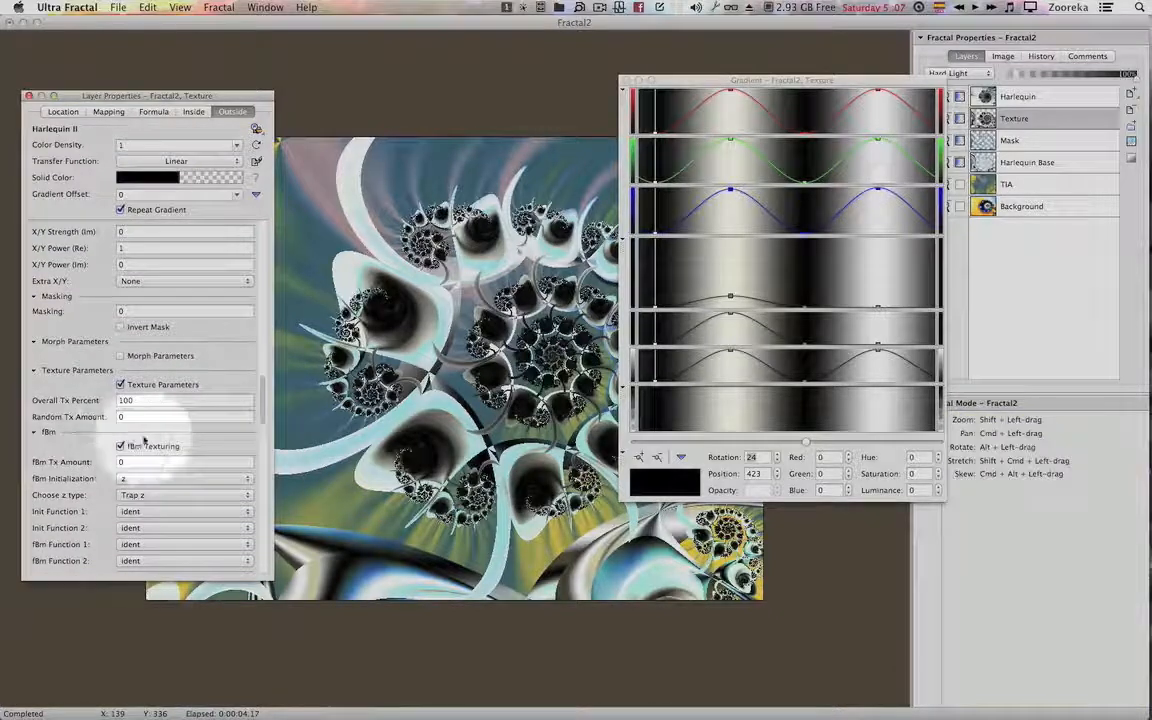
{"action": "left_click_drag", "start_coordinate": [260, 391], "coordinate": [266, 412]}
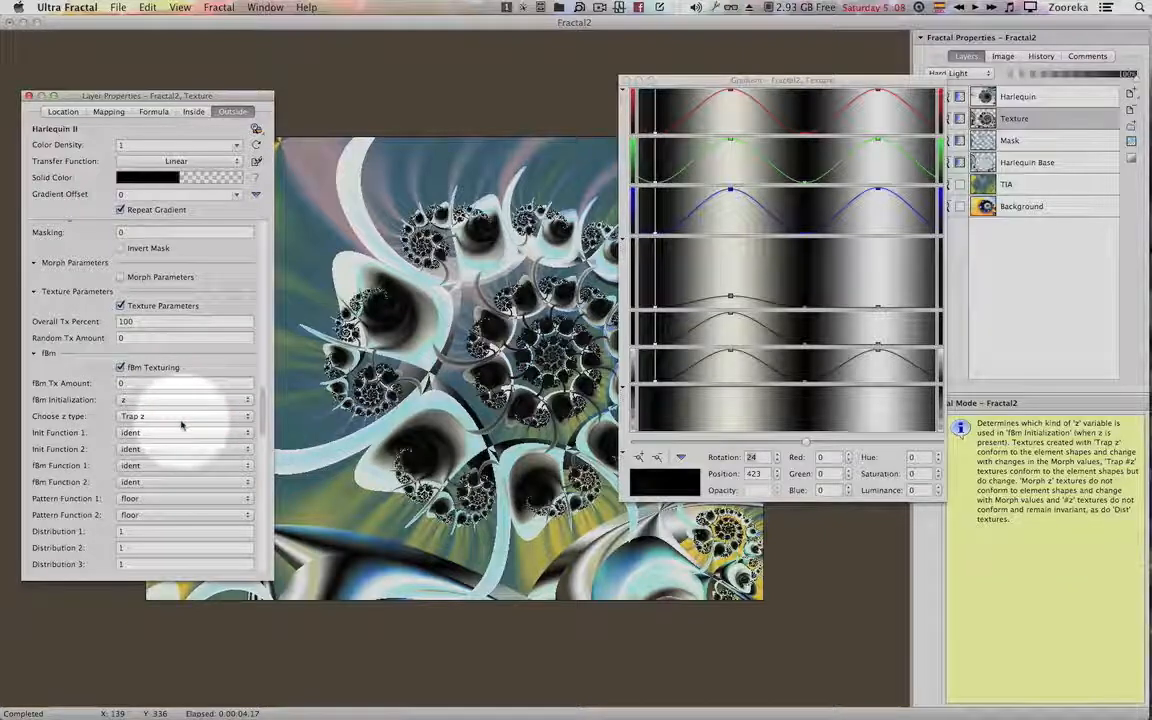
{"action": "left_click", "coordinate": [190, 383]}
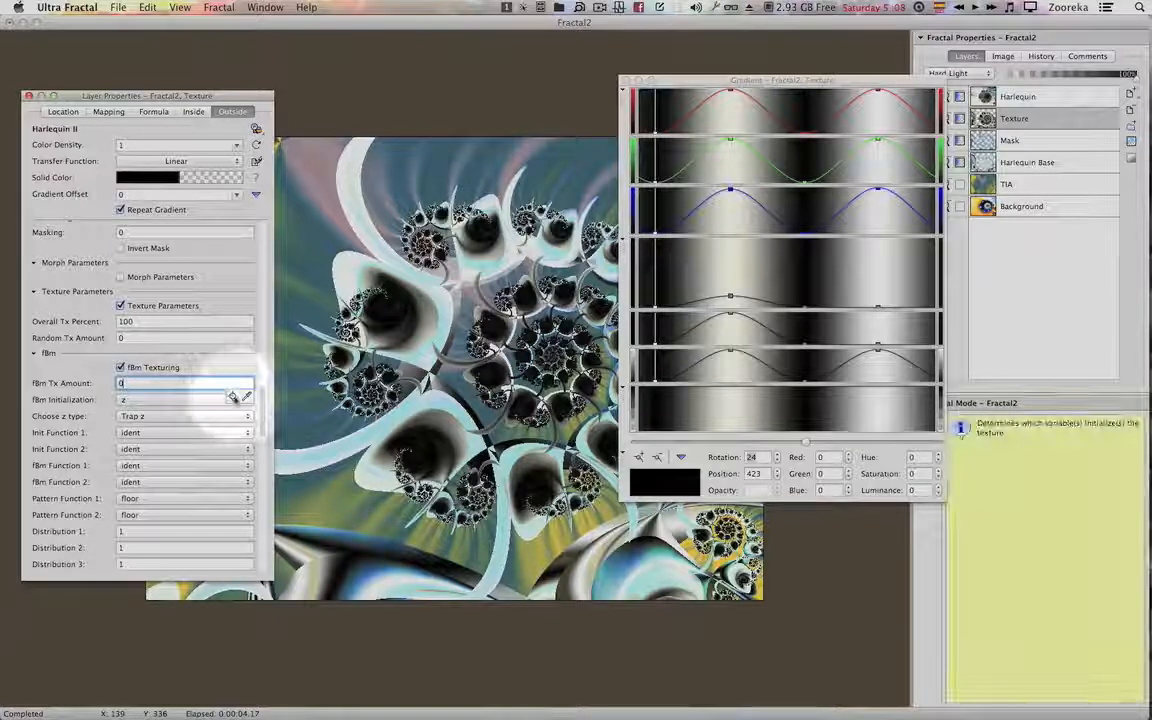
{"action": "left_click", "coordinate": [246, 384]}
{"action": "left_click_drag", "start_coordinate": [772, 343], "coordinate": [840, 344]}
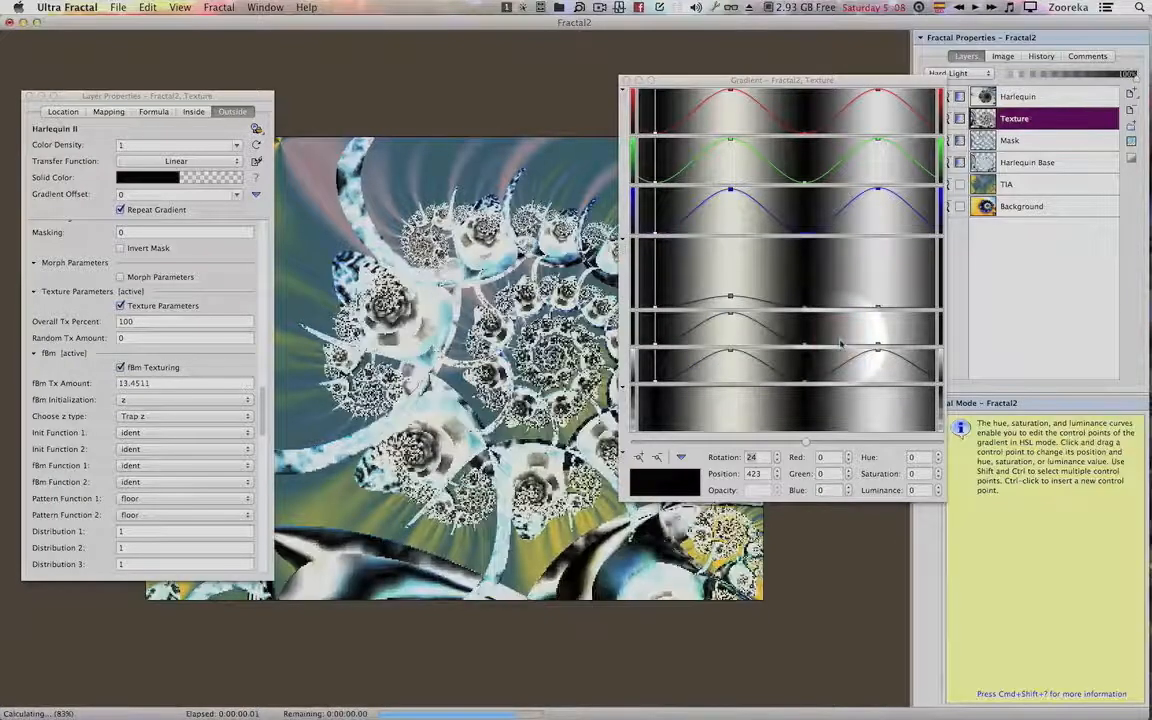
{"action": "left_click", "coordinate": [764, 112]}
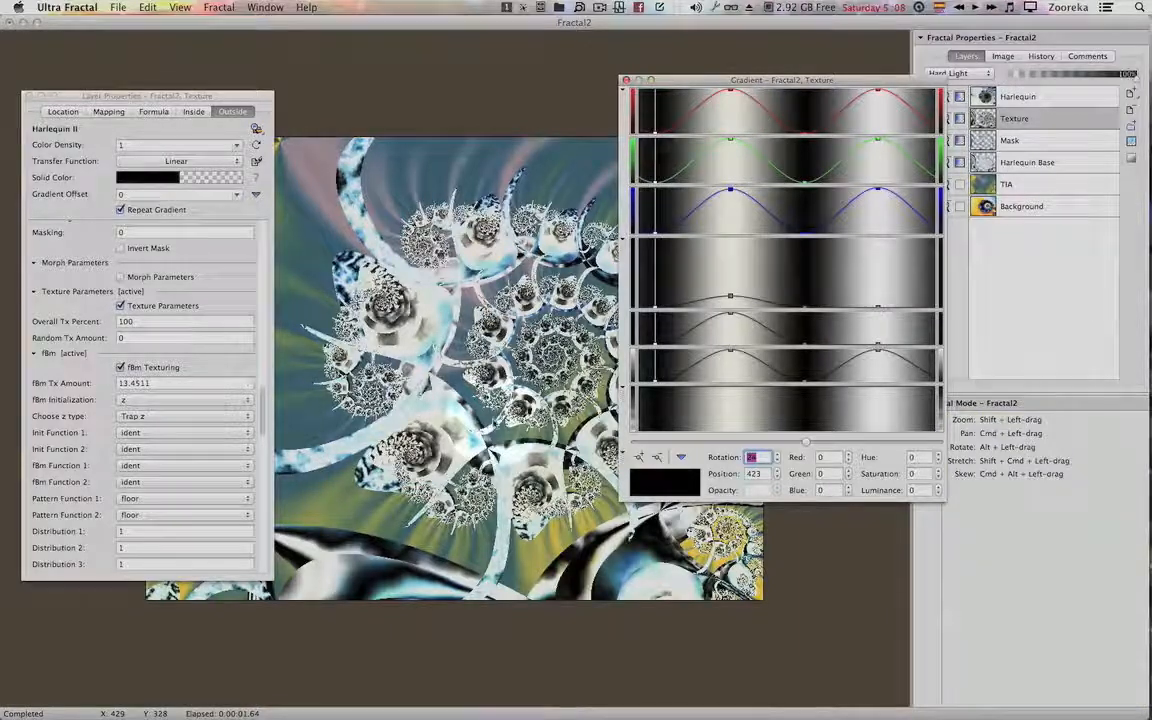
Try the Multiply merge mode on the Texture layer and return it to Hard Light.
{"action": "left_click_drag", "start_coordinate": [783, 82], "coordinate": [690, 110]}
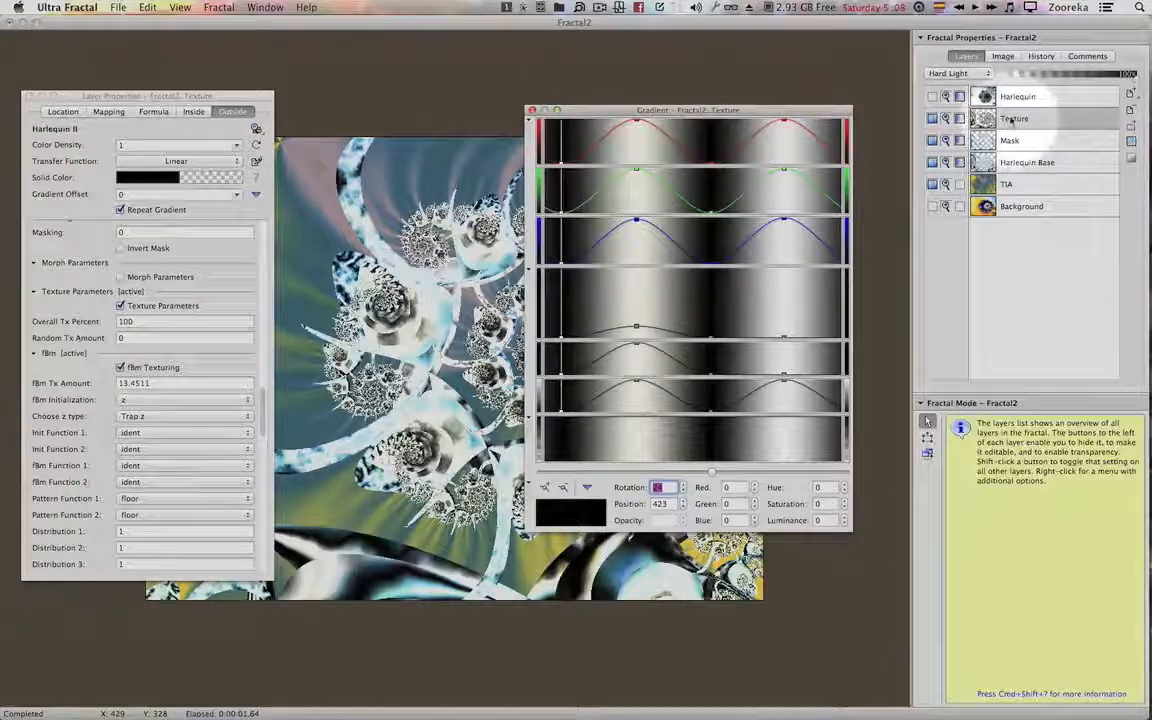
{"action": "left_click", "coordinate": [961, 75]}
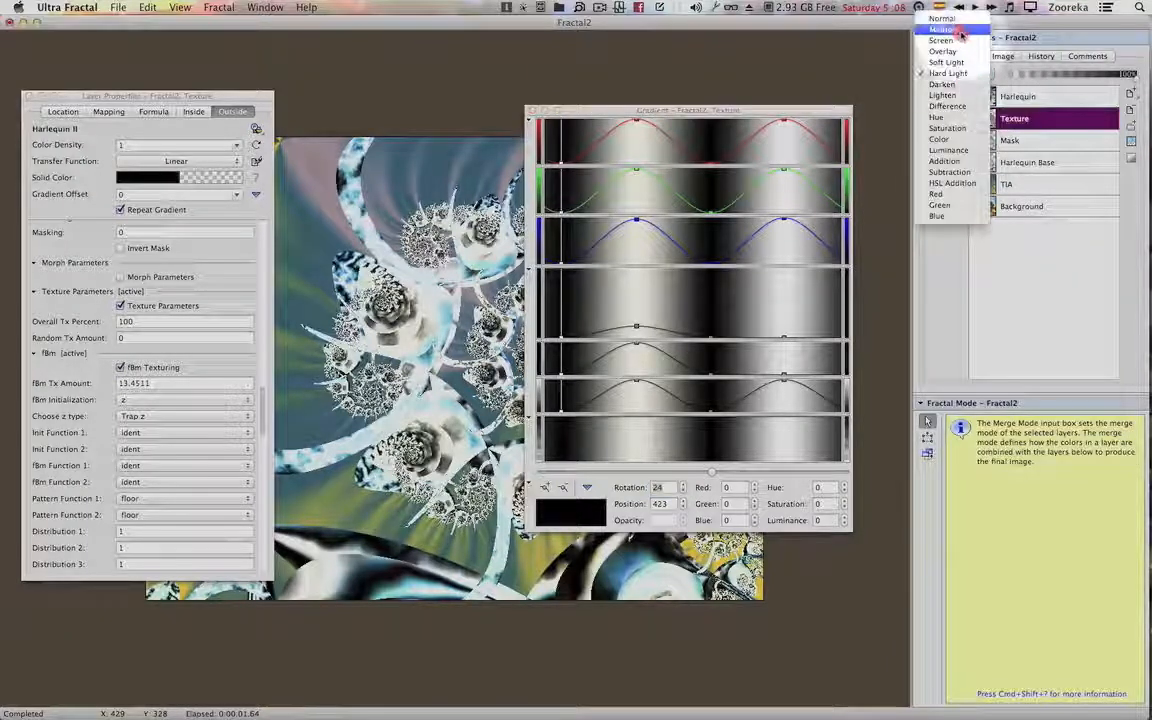
{"action": "left_click", "coordinate": [961, 30]}
{"action": "left_click_drag", "start_coordinate": [780, 112], "coordinate": [855, 95]}
{"action": "left_click", "coordinate": [955, 73]}
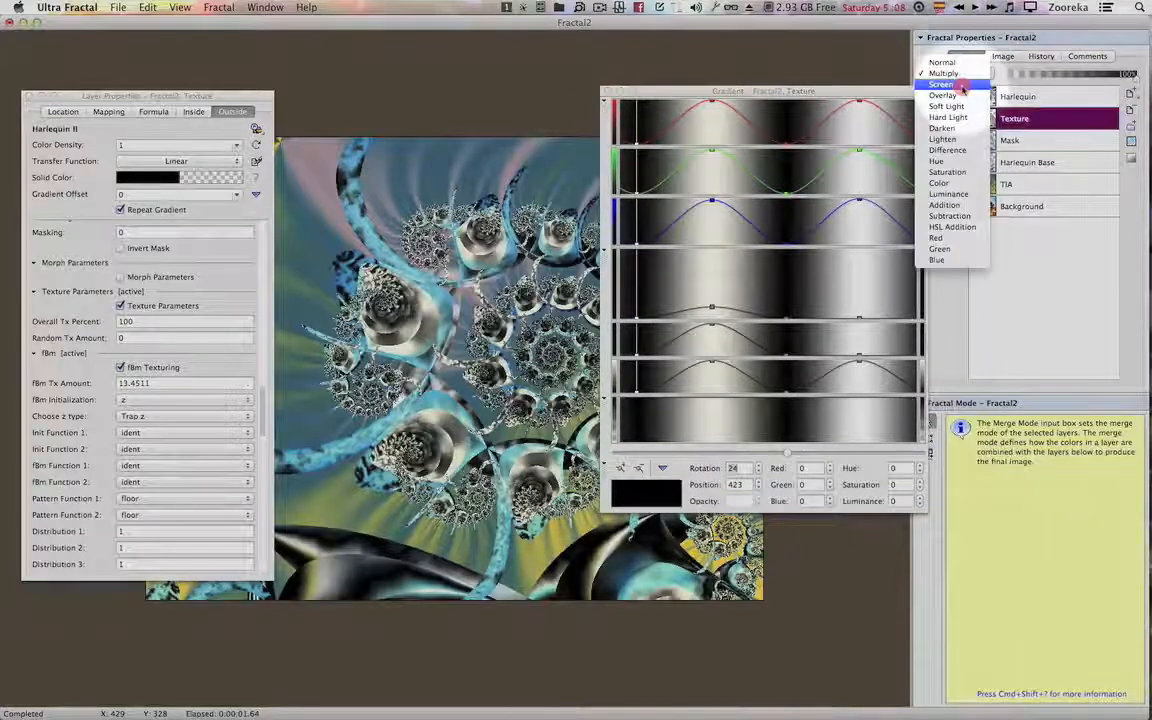
{"action": "left_click", "coordinate": [961, 118]}
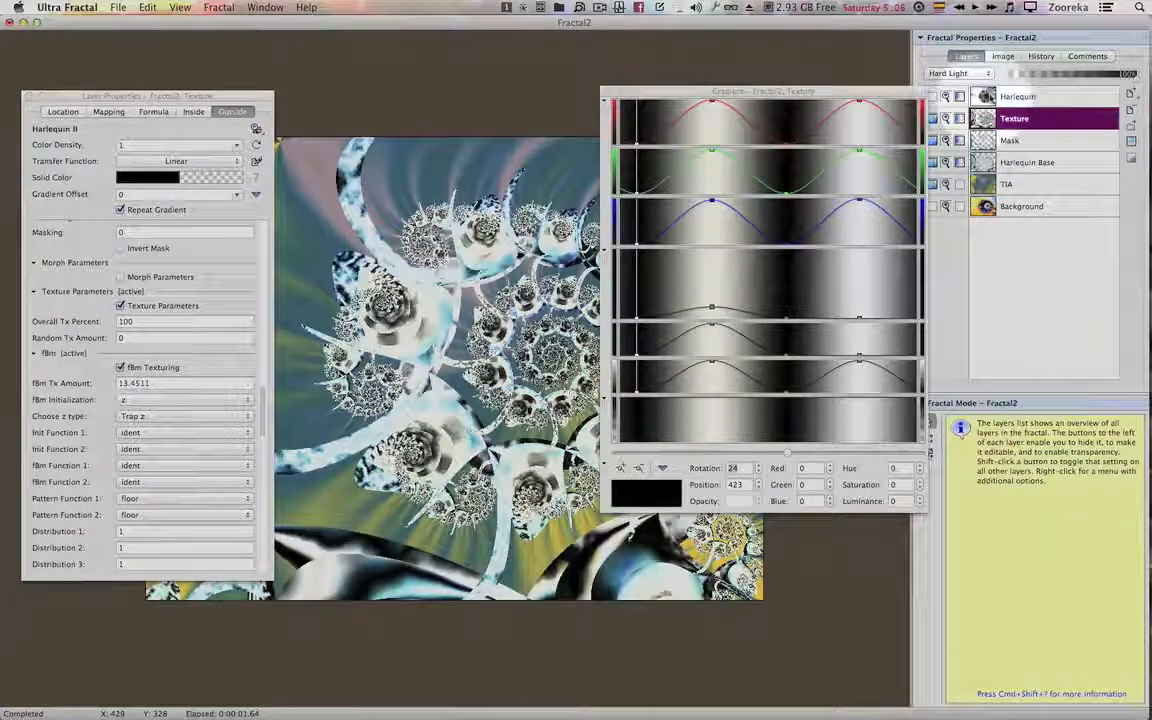
Rotate the Texture layer's gradient to 74 and set the layer's opacity to 78%.
{"action": "left_click_drag", "start_coordinate": [790, 453], "coordinate": [827, 452]}
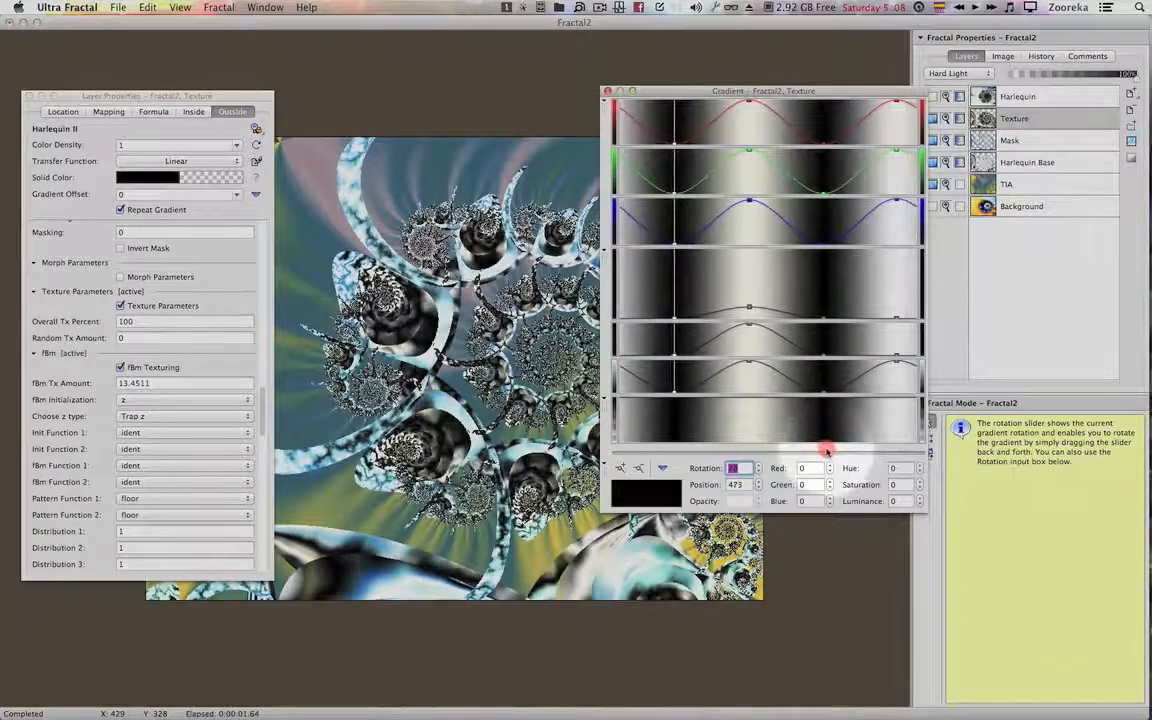
{"action": "left_click", "coordinate": [1071, 79]}
{"action": "left_click", "coordinate": [1071, 76]}
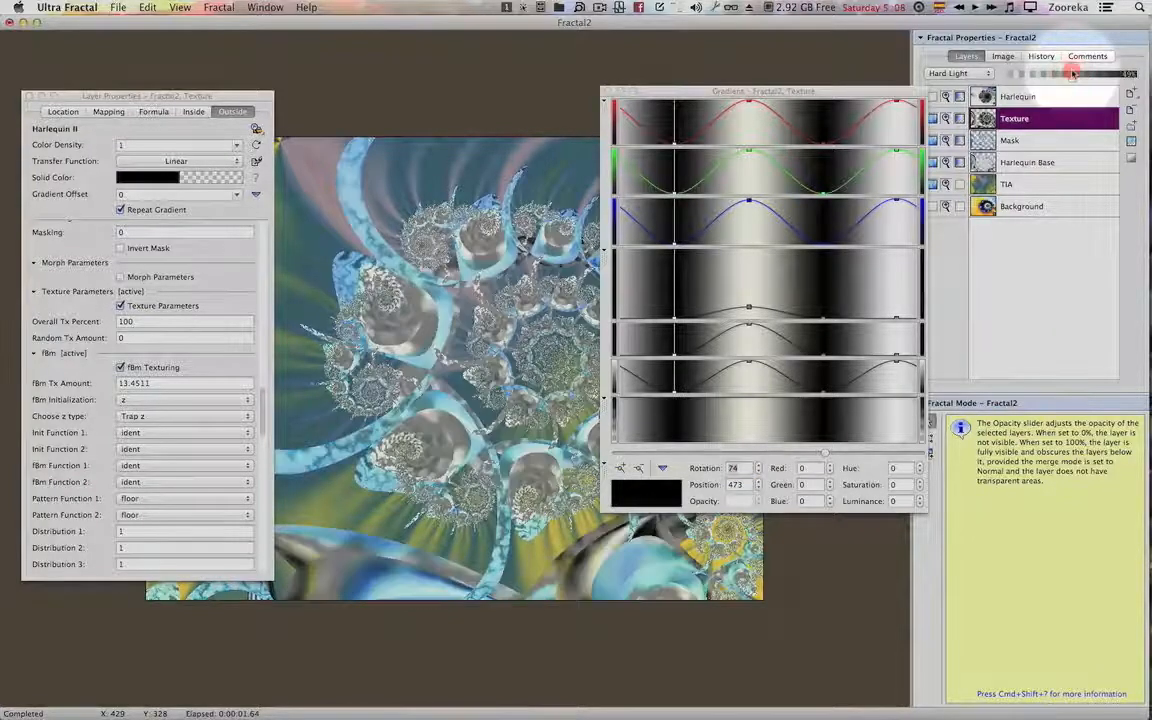
{"action": "left_click_drag", "start_coordinate": [1085, 76], "coordinate": [1110, 76]}
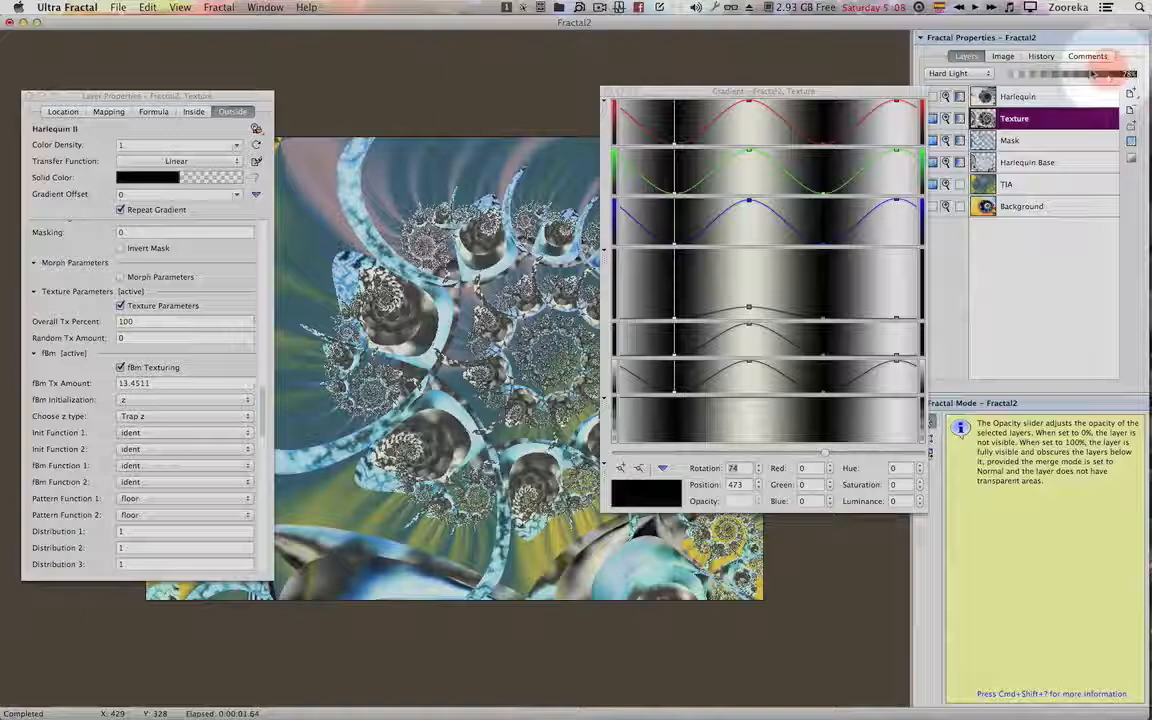
Set the Texture layer's merge mode to Multiply and adjust its gradient's black control point and the white one at position 173.
{"action": "left_click", "coordinate": [958, 73]}
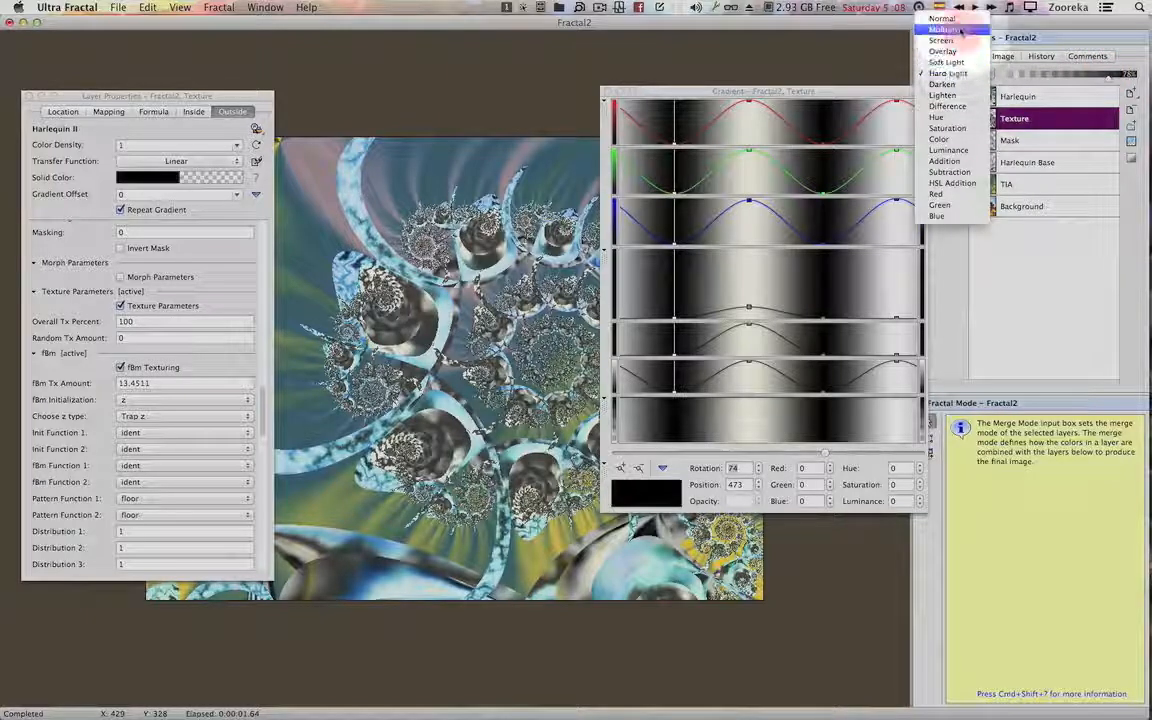
{"action": "left_click", "coordinate": [958, 31]}
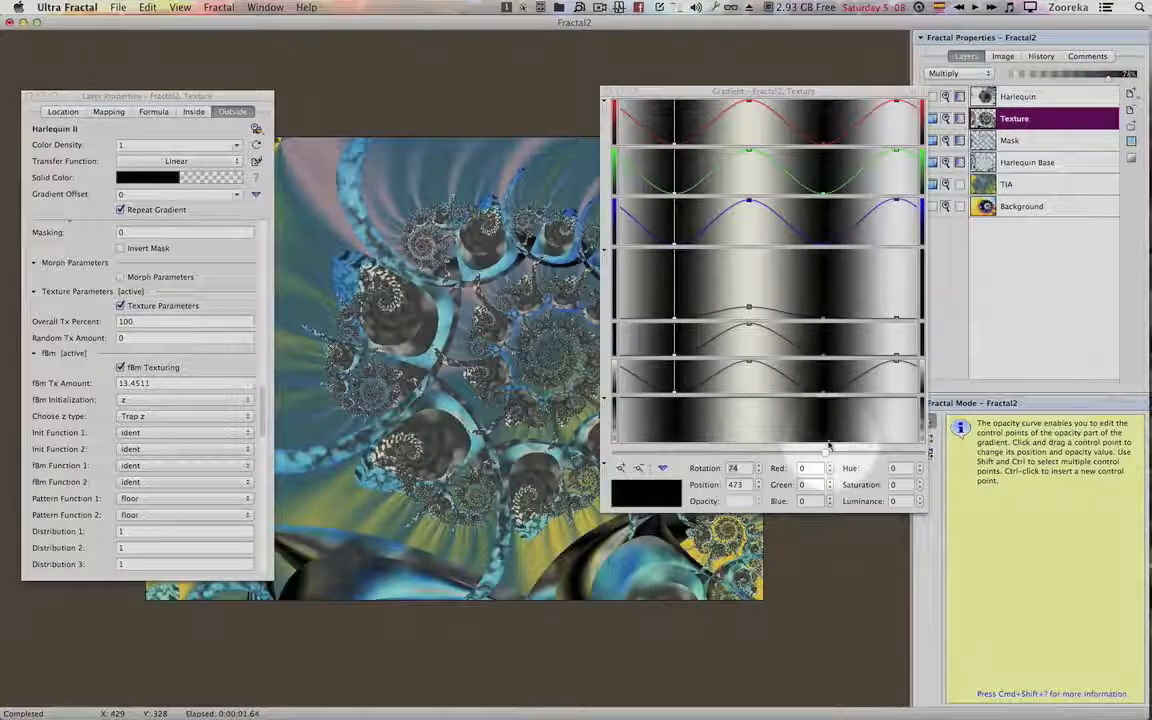
{"action": "left_click", "coordinate": [825, 395]}
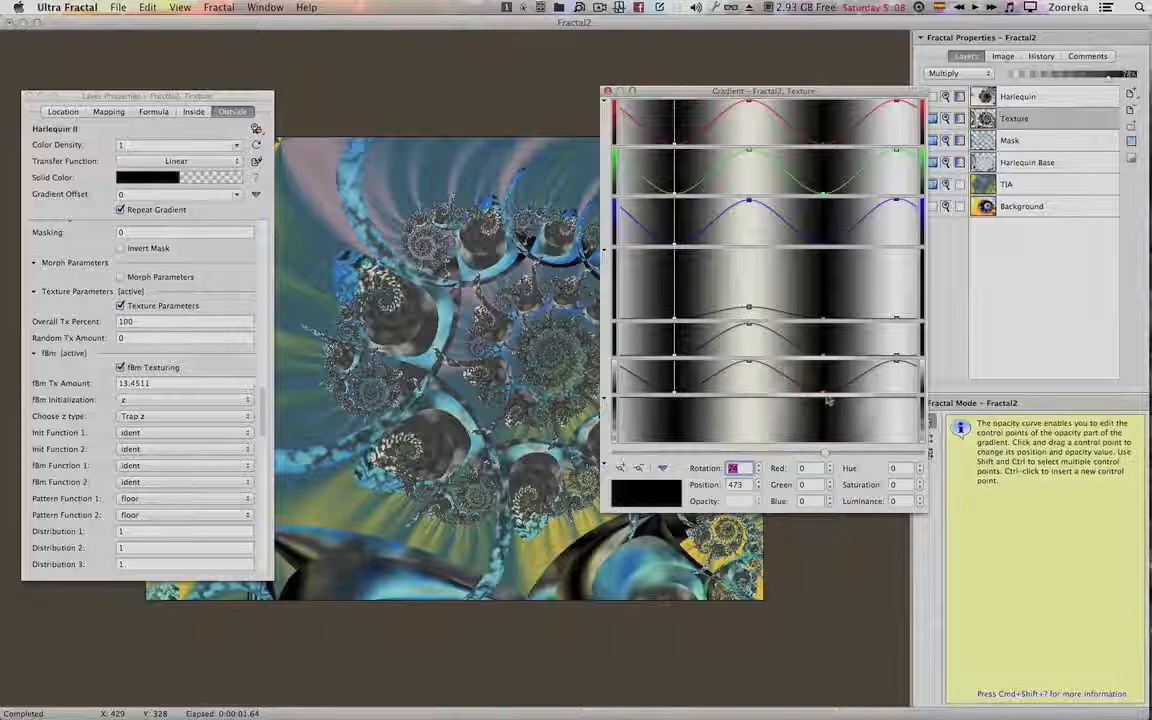
{"action": "left_click_drag", "start_coordinate": [825, 395], "coordinate": [745, 360]}
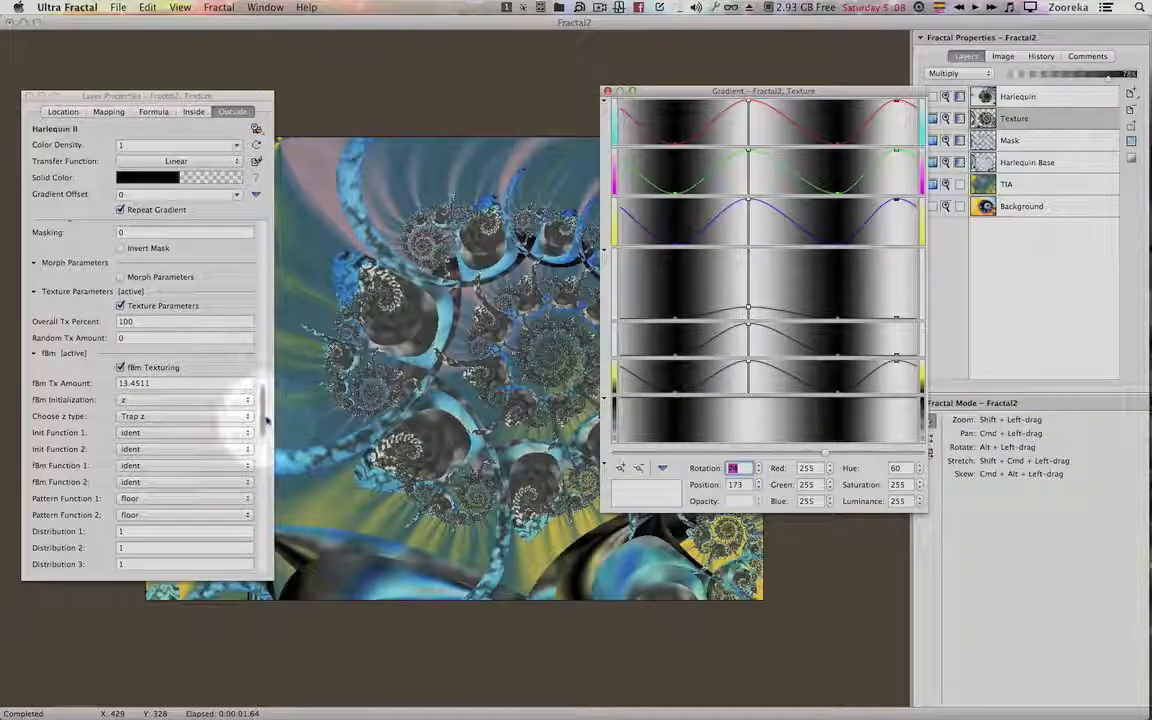
Try real+imag(z), real-imag(z), real*imag(z), imag-real(z) and y as the Texture layer's fBm Initialization, and return it to z.
{"action": "left_click", "coordinate": [165, 400]}
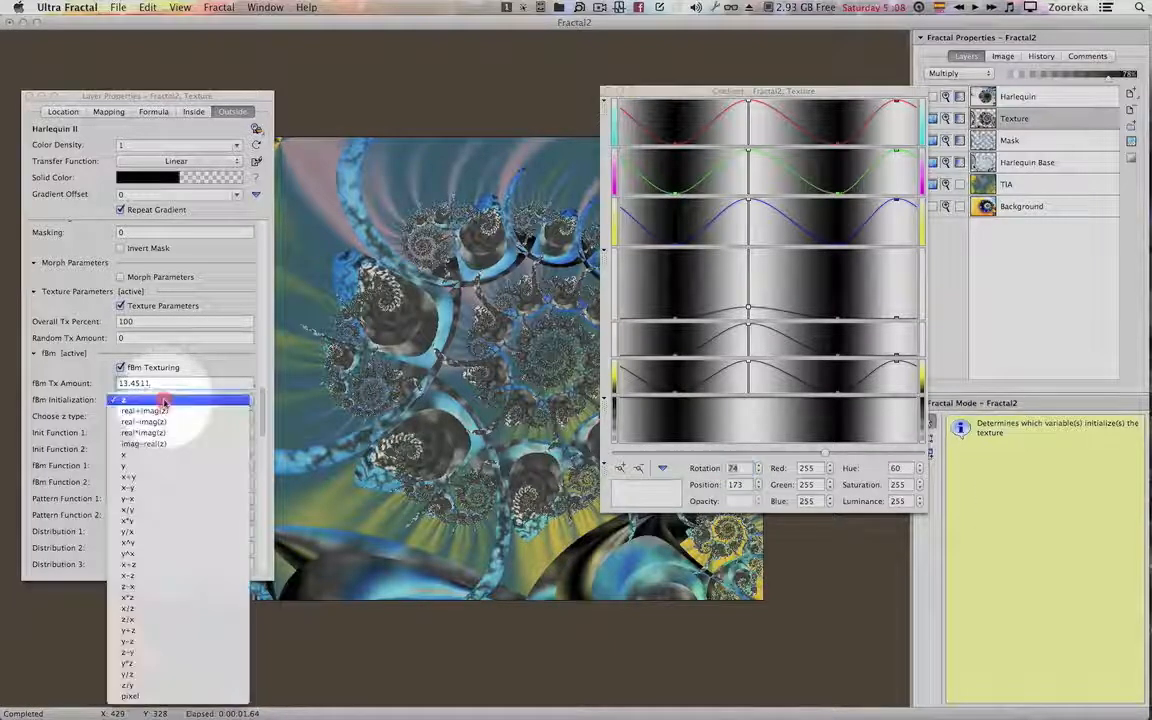
{"action": "left_click", "coordinate": [165, 411]}
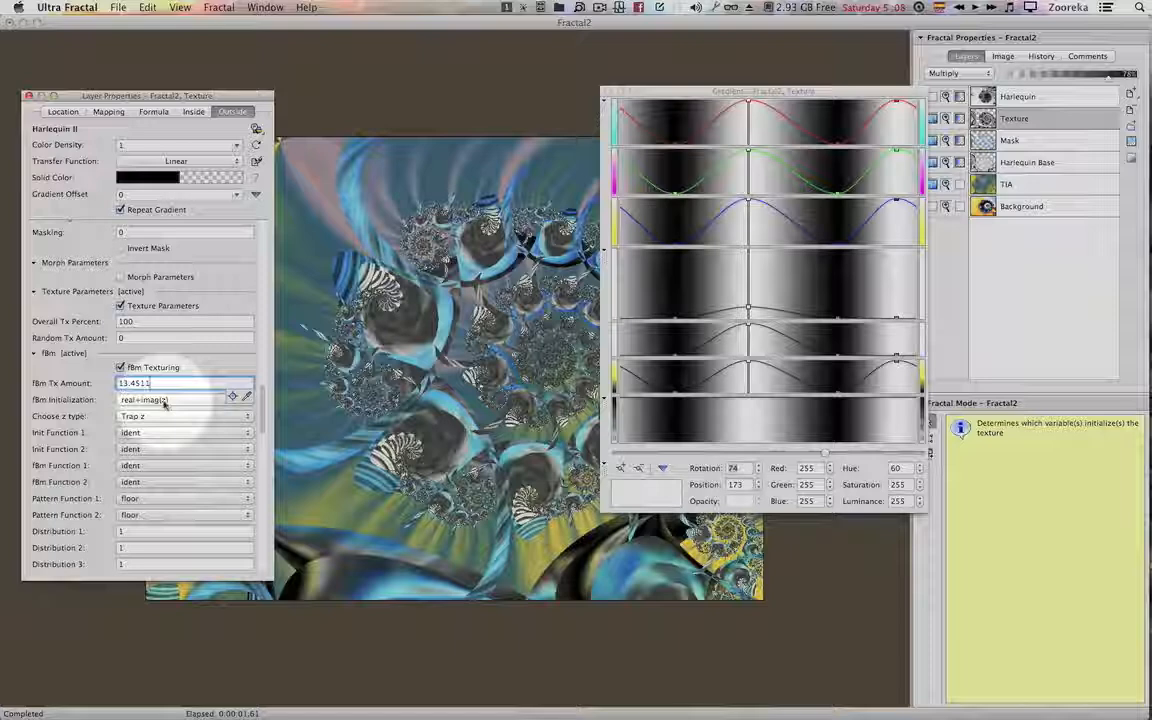
{"action": "left_click_drag", "start_coordinate": [705, 97], "coordinate": [866, 91]}
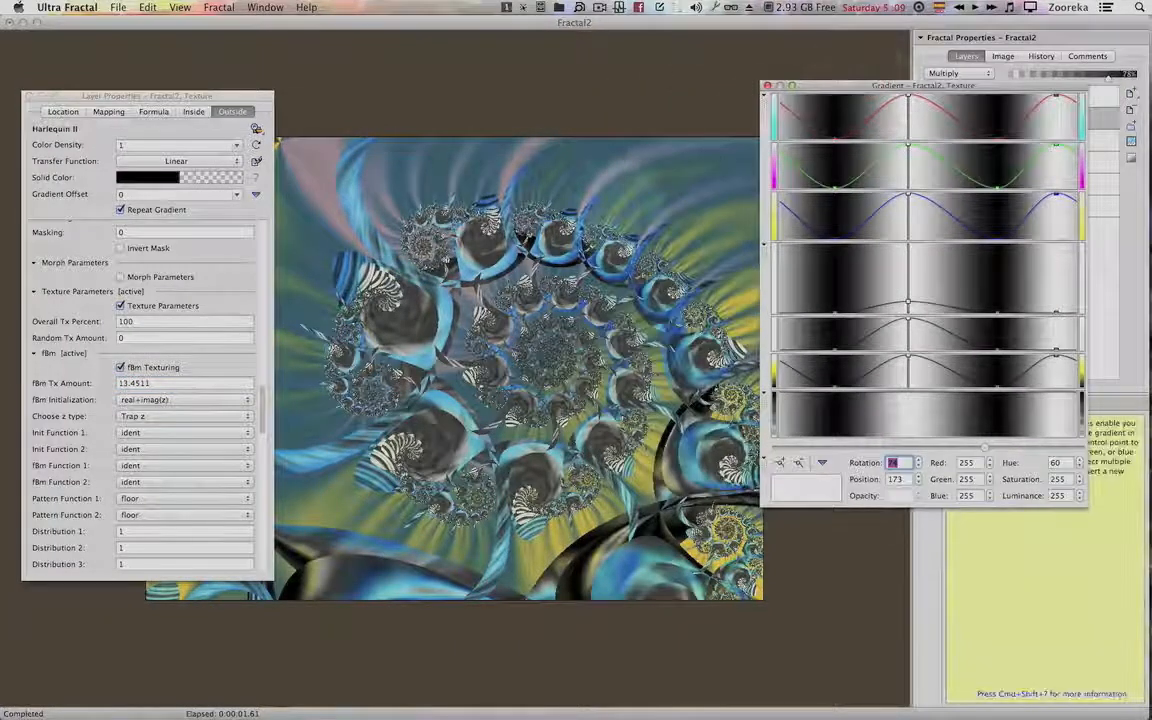
{"action": "left_click", "coordinate": [155, 399]}
{"action": "left_click", "coordinate": [145, 411]}
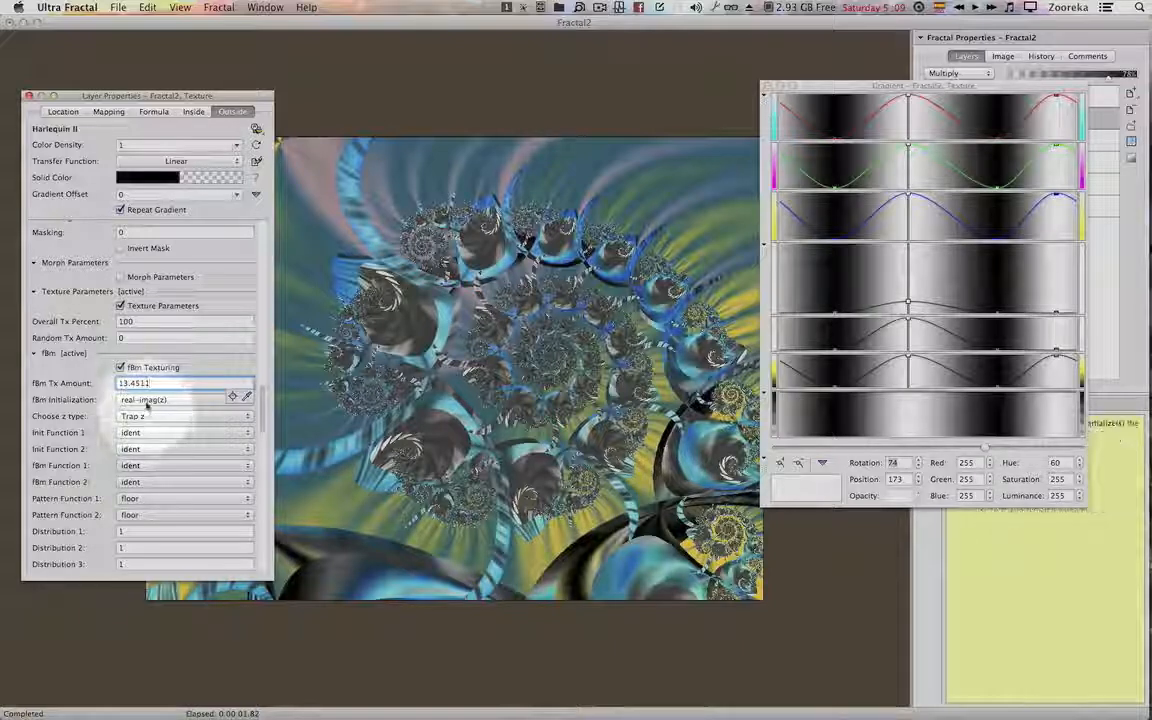
{"action": "left_click", "coordinate": [147, 400]}
{"action": "left_click", "coordinate": [147, 406]}
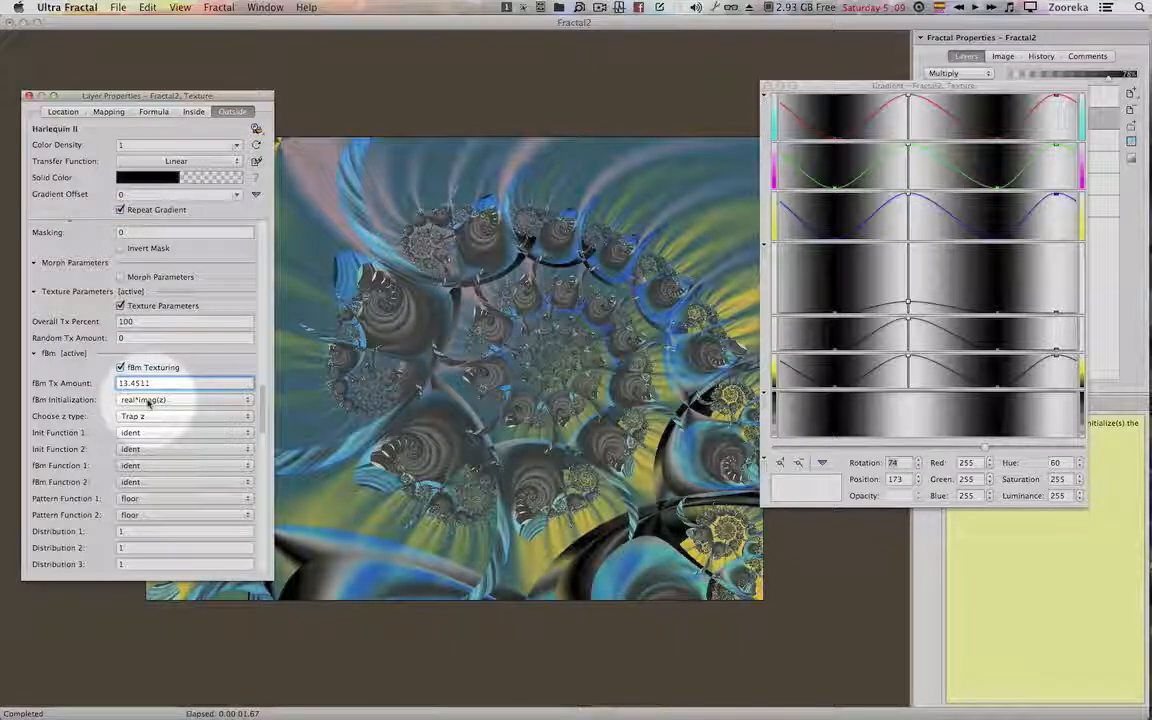
{"action": "left_click", "coordinate": [148, 400]}
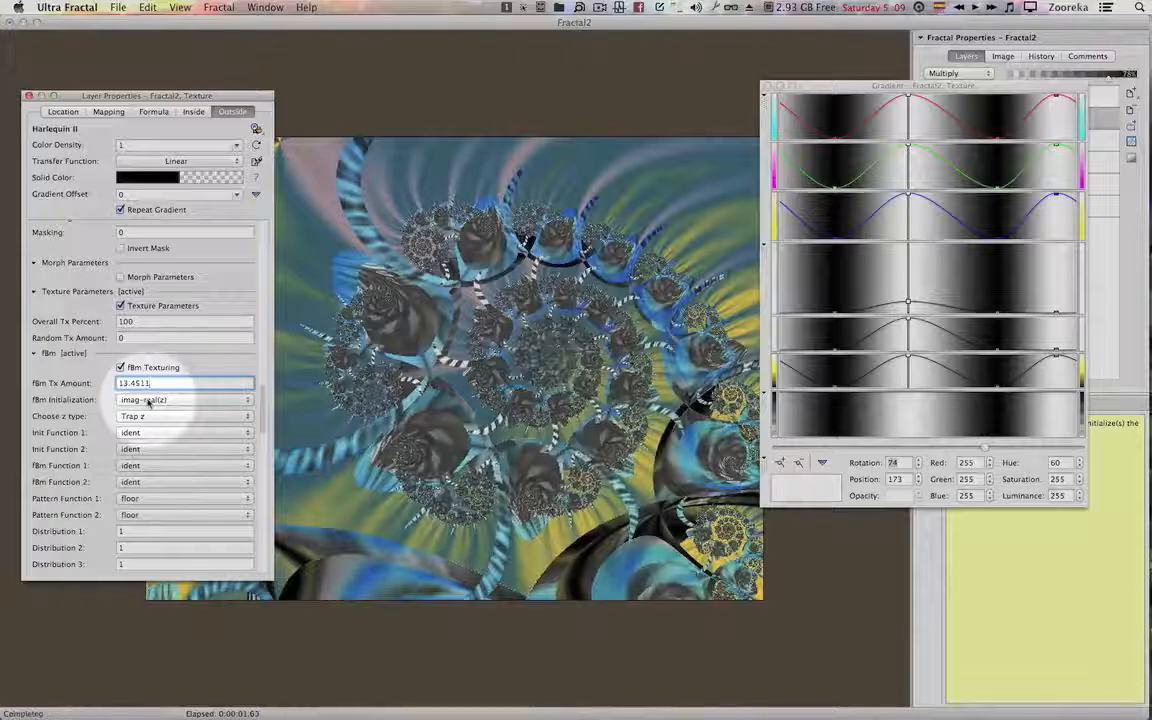
{"action": "left_click", "coordinate": [148, 400]}
{"action": "left_click", "coordinate": [150, 418]}
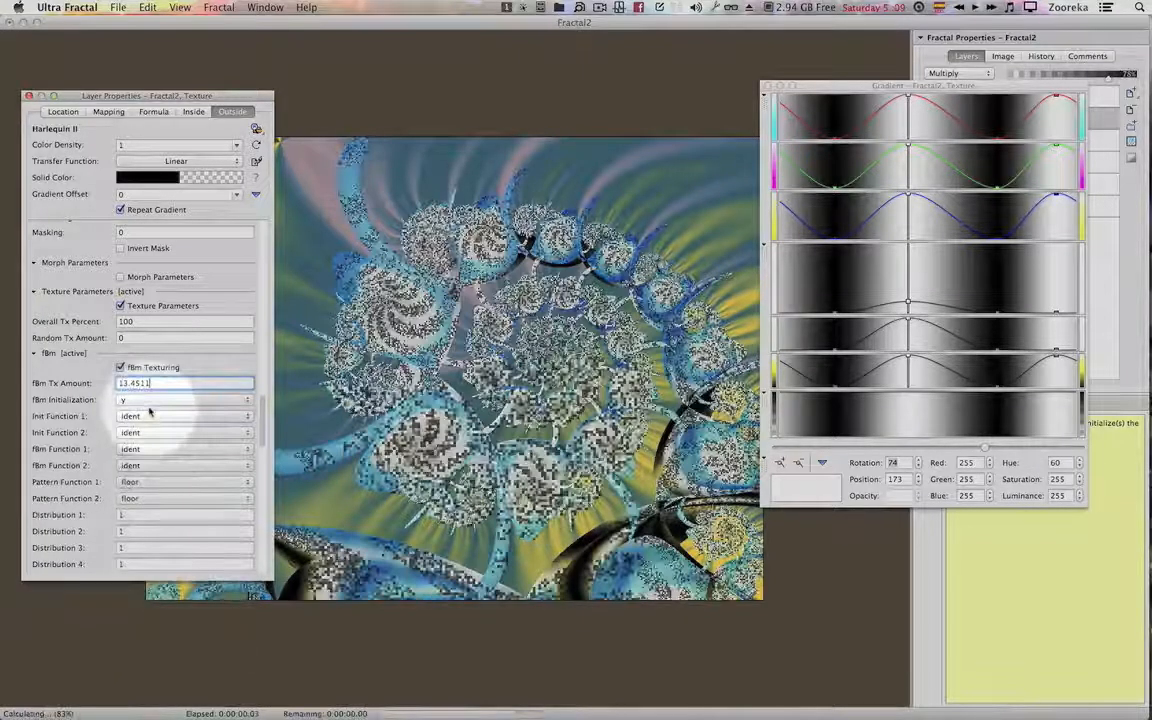
{"action": "left_click", "coordinate": [148, 400]}
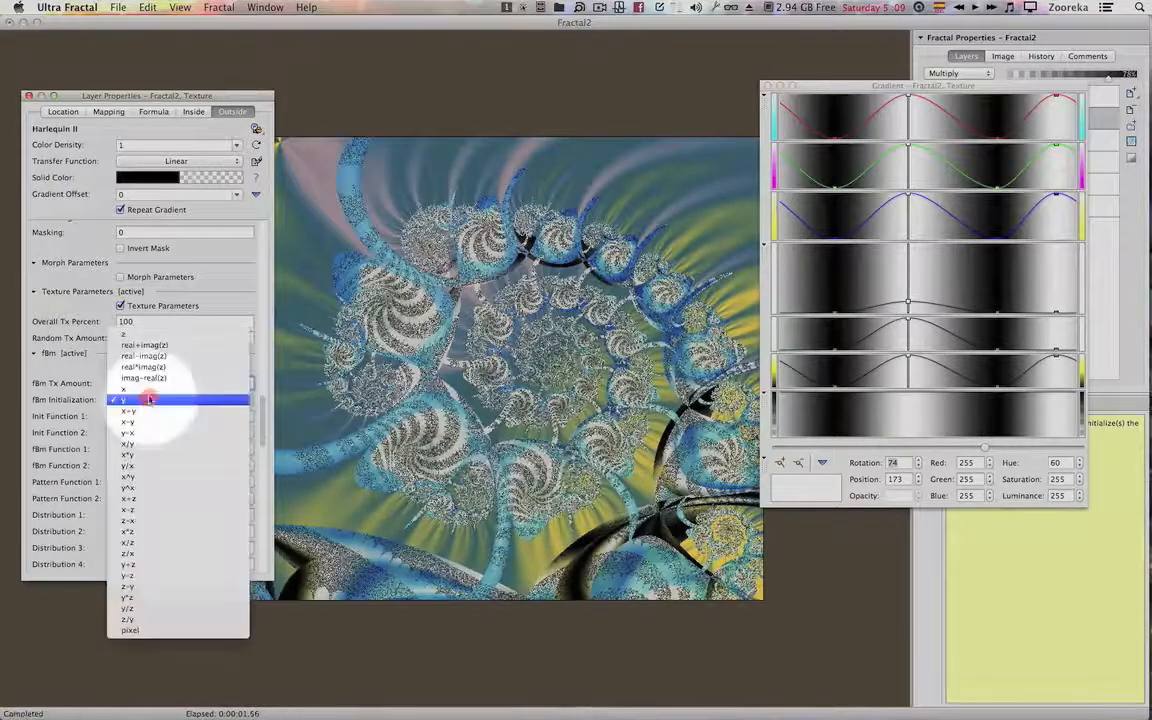
{"action": "left_click", "coordinate": [150, 333]}
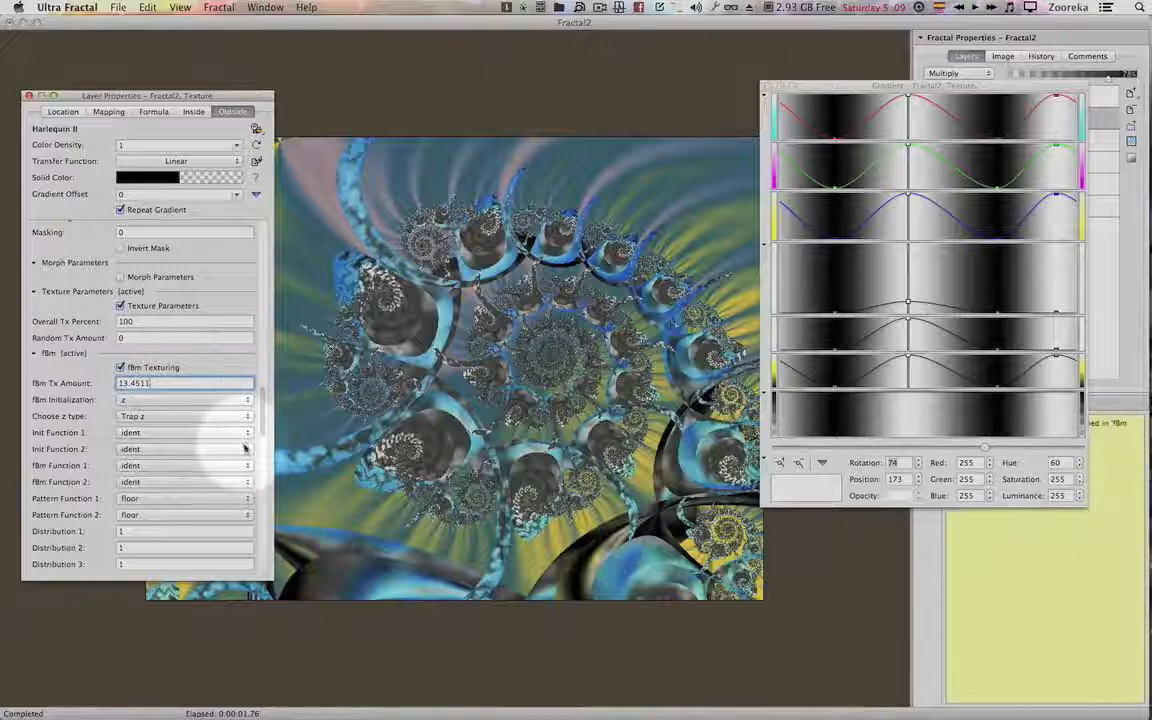
Explore fBm Scale values for the Texture layer's outside coloring interactively, narrowing the exploring range to 2.
{"action": "left_click_drag", "start_coordinate": [262, 400], "coordinate": [264, 444]}
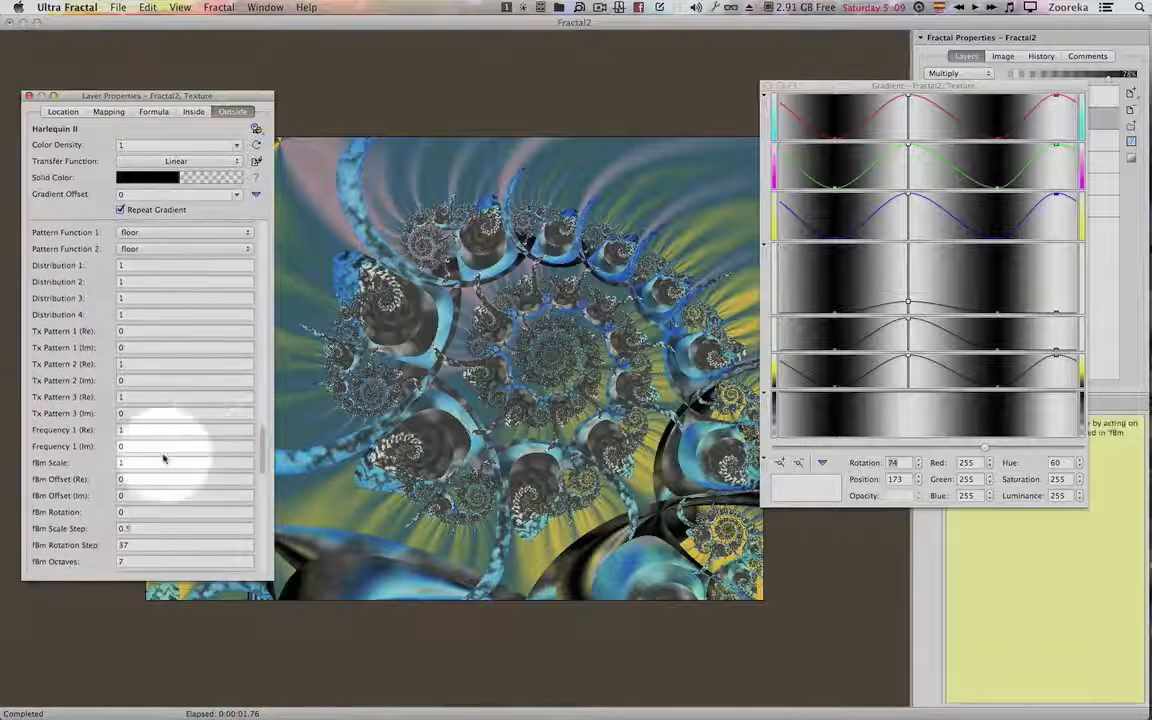
{"action": "left_click", "coordinate": [235, 474]}
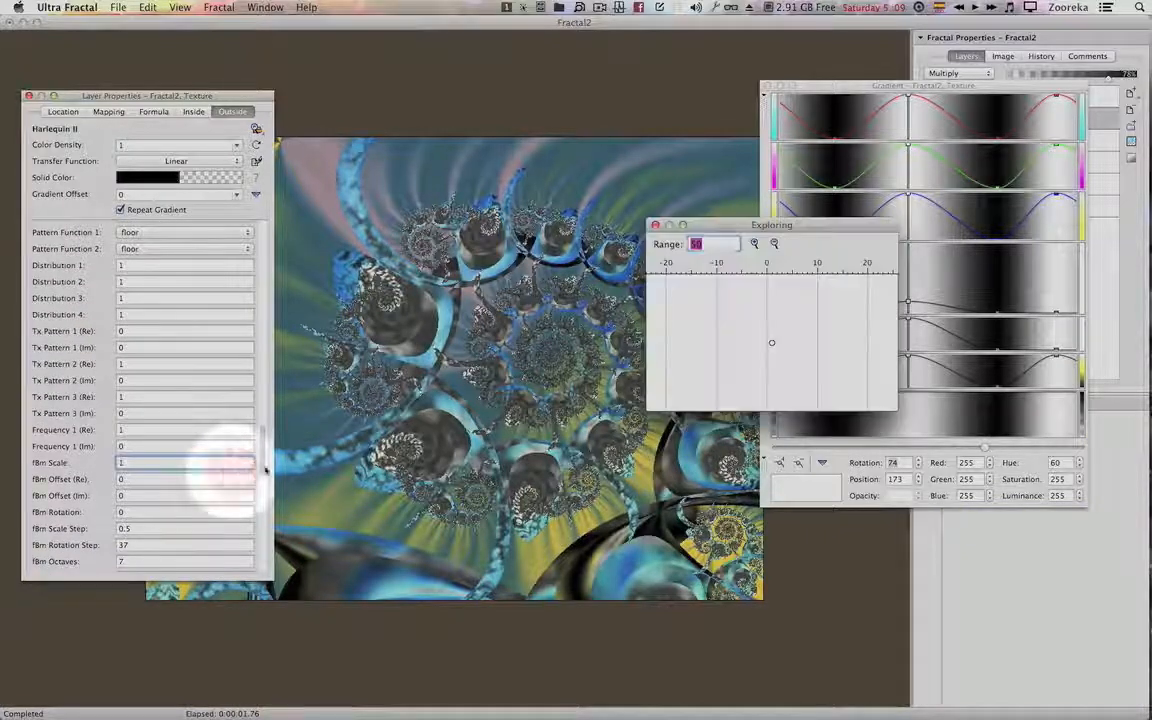
{"action": "left_click", "coordinate": [745, 346]}
{"action": "mouse_move", "coordinate": [745, 346]}
{"action": "left_mouse_down"}
{"action": "mouse_move", "coordinate": [846, 337]}
{"action": "mouse_move", "coordinate": [768, 346]}
{"action": "left_mouse_up"}
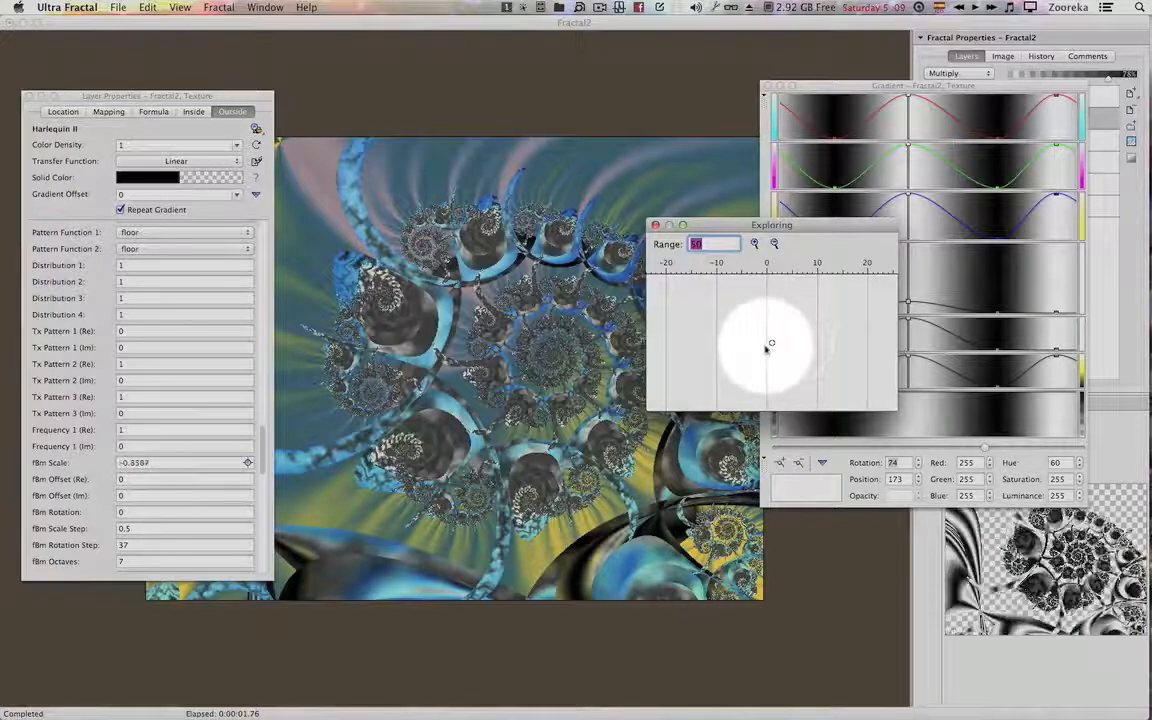
{"action": "type", "text": "2"}
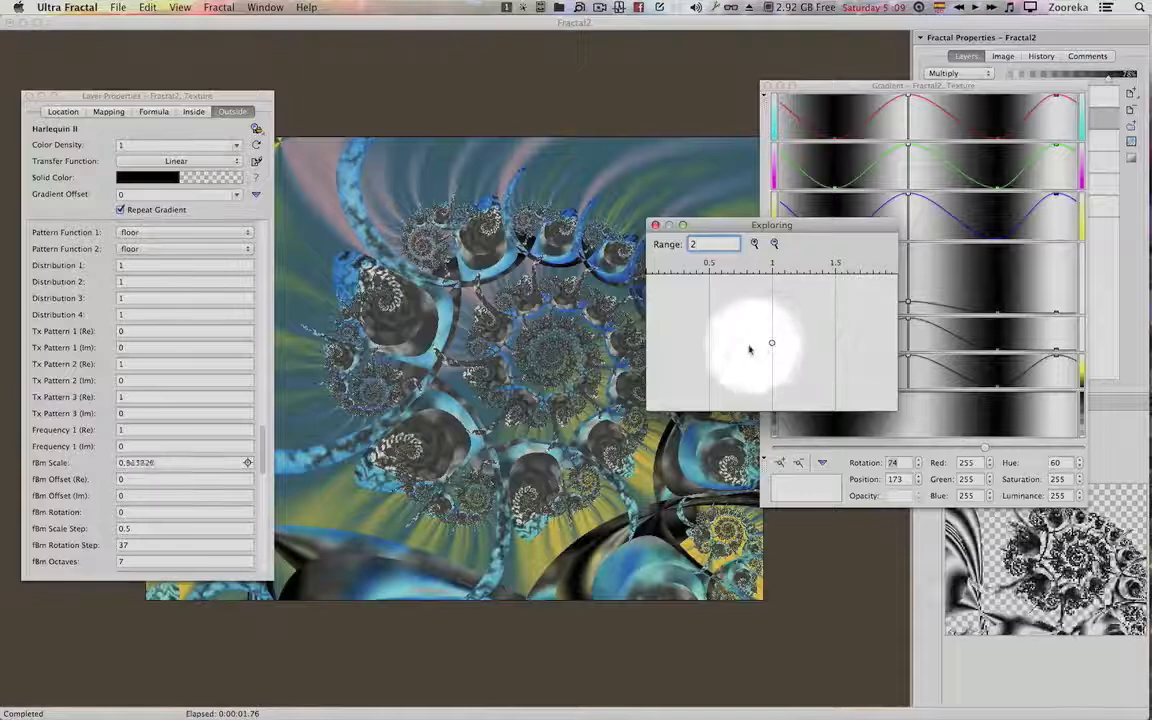
{"action": "left_click_drag", "start_coordinate": [749, 349], "coordinate": [722, 352]}
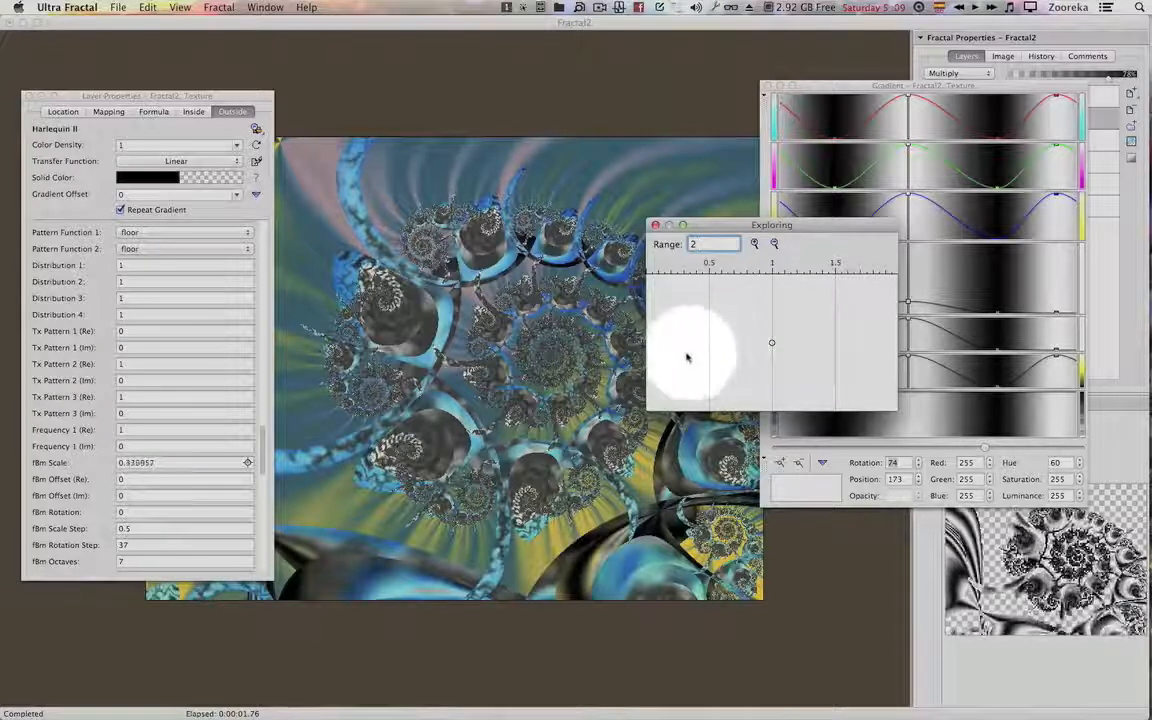
{"action": "left_click_drag", "start_coordinate": [682, 358], "coordinate": [818, 341]}
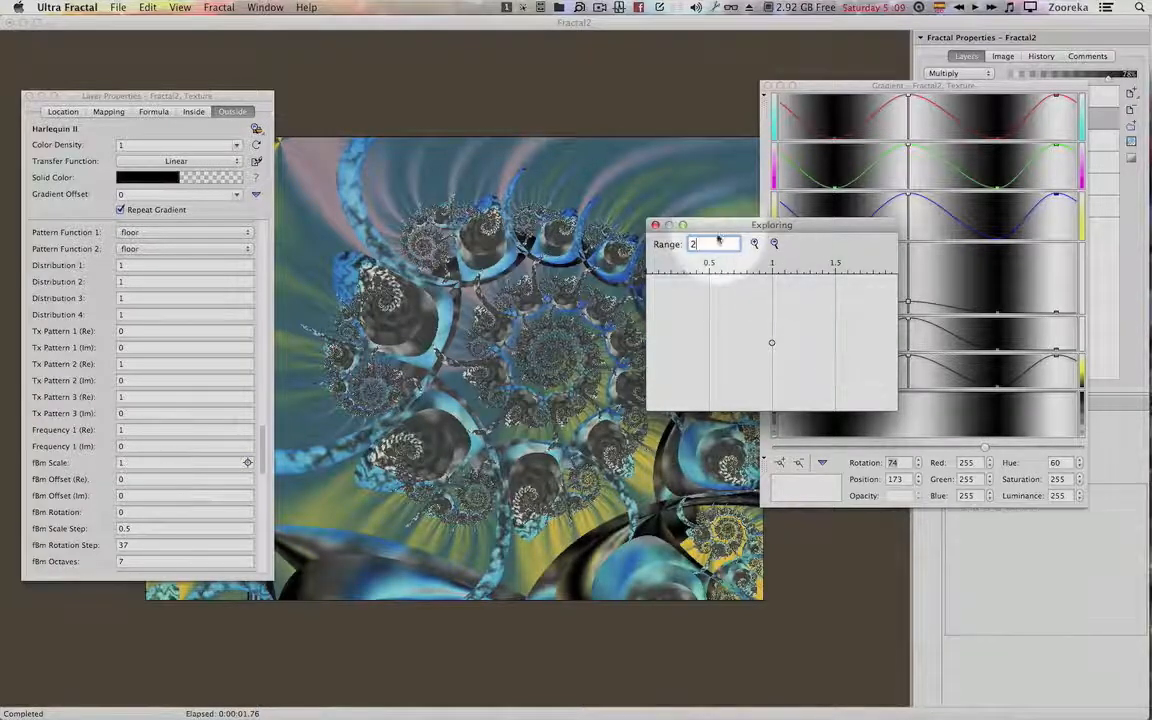
Widen the exploring range to 10 and pick 5.56522 as the fBm Scale.
{"action": "left_click_drag", "start_coordinate": [707, 244], "coordinate": [668, 241]}
{"action": "type", "text": "10"}
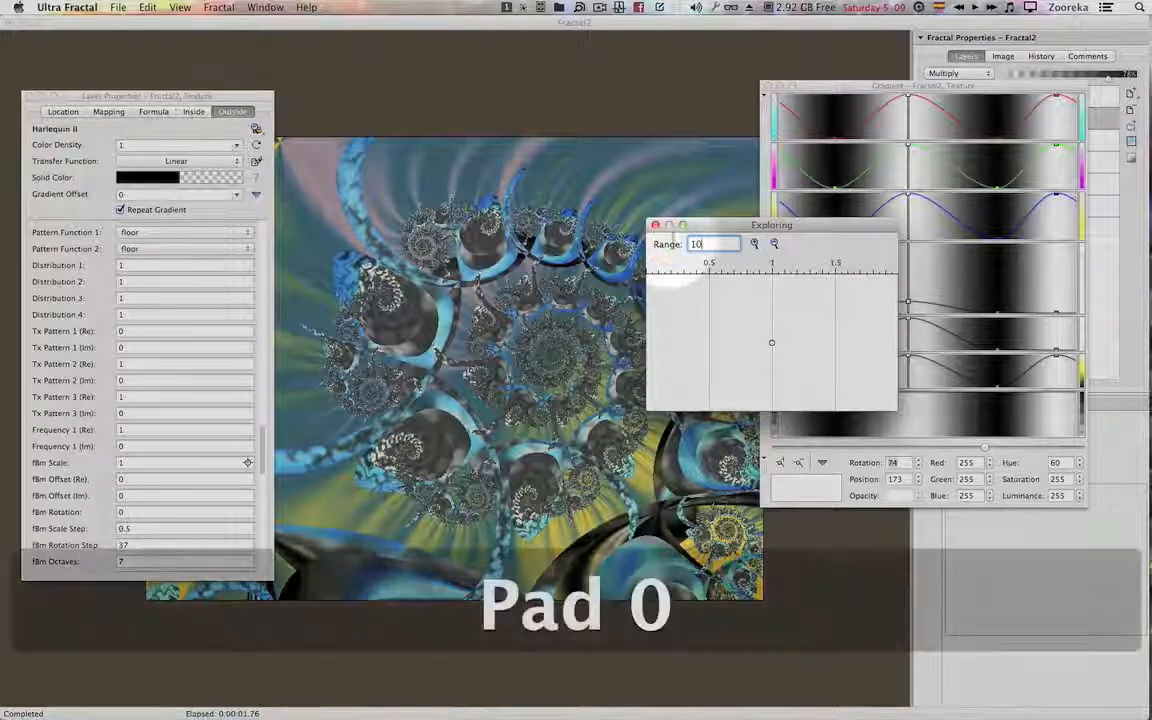
{"action": "left_click", "coordinate": [815, 342]}
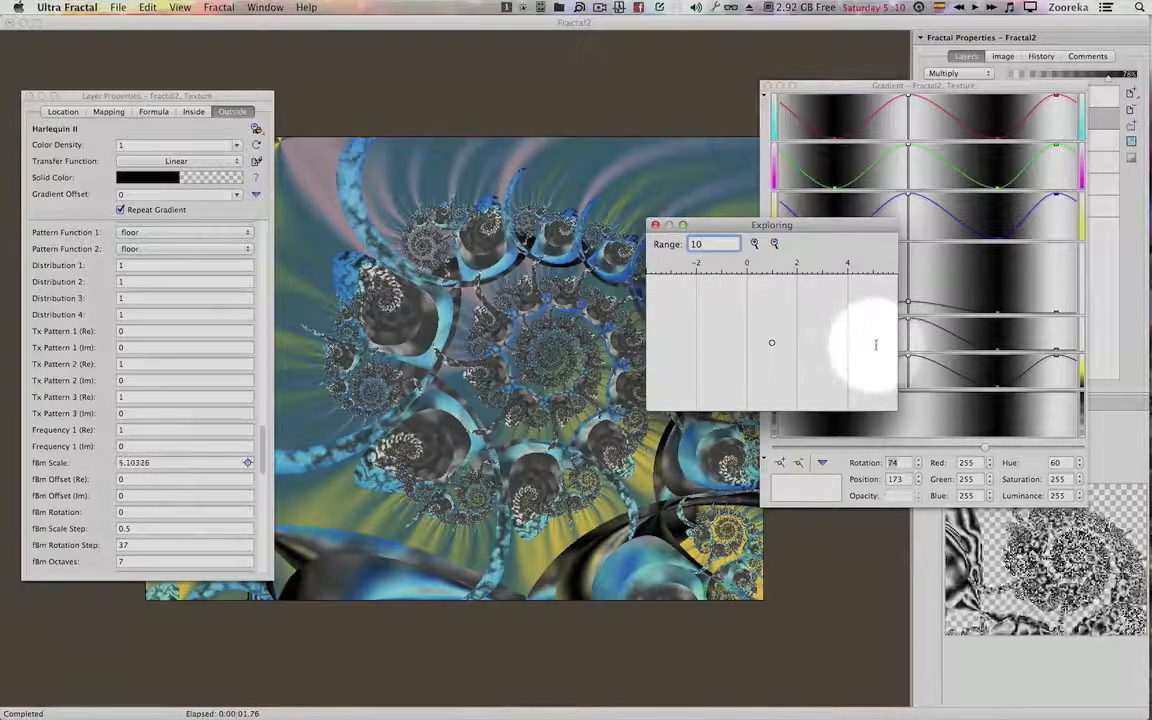
{"action": "left_click", "coordinate": [882, 343]}
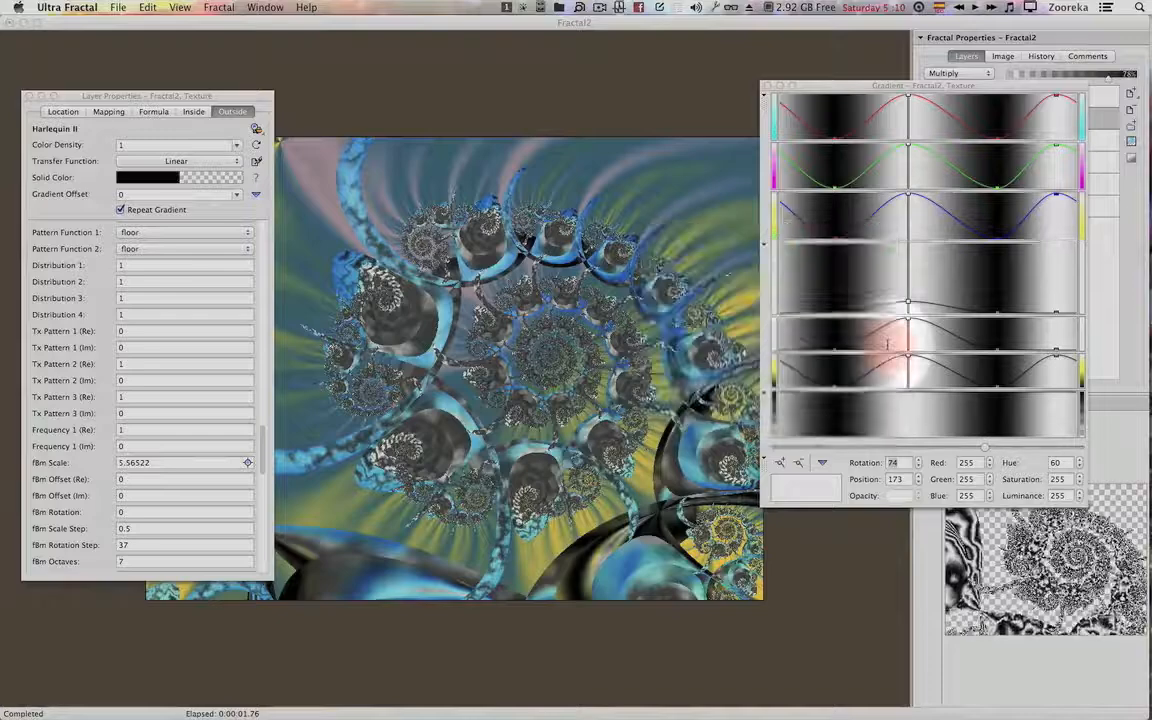
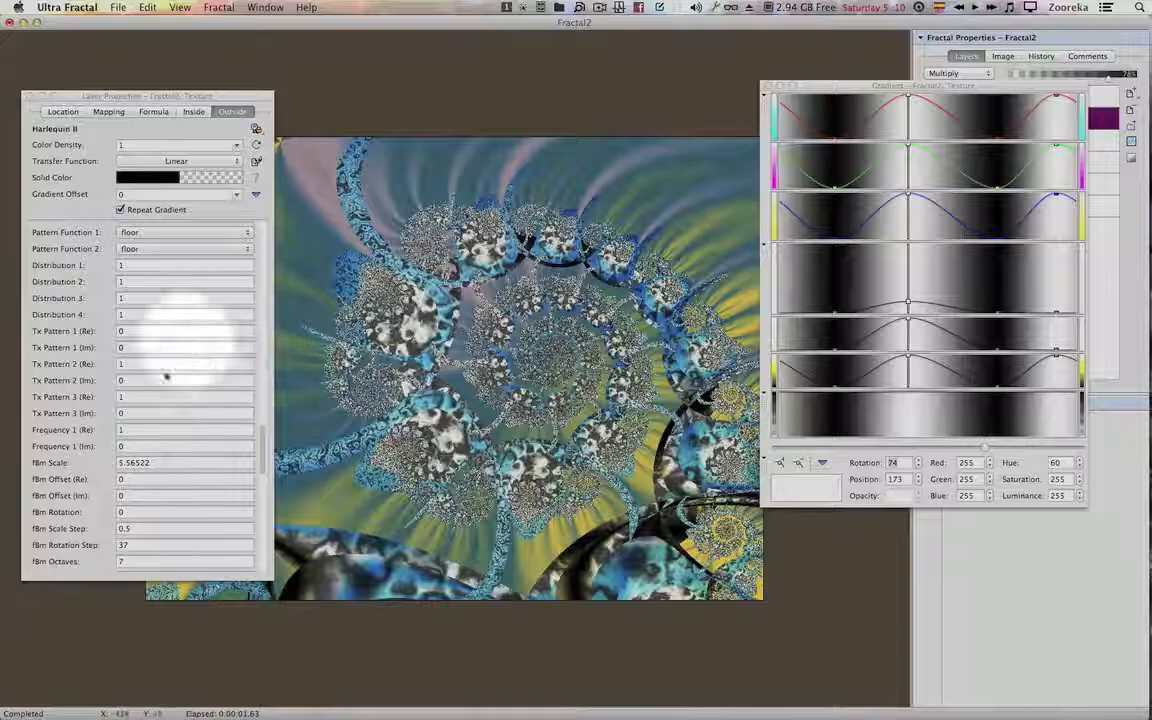
Set the Texture layer's fBm Scale to 8 and close the gradient editor.
{"action": "left_click", "coordinate": [160, 462]}
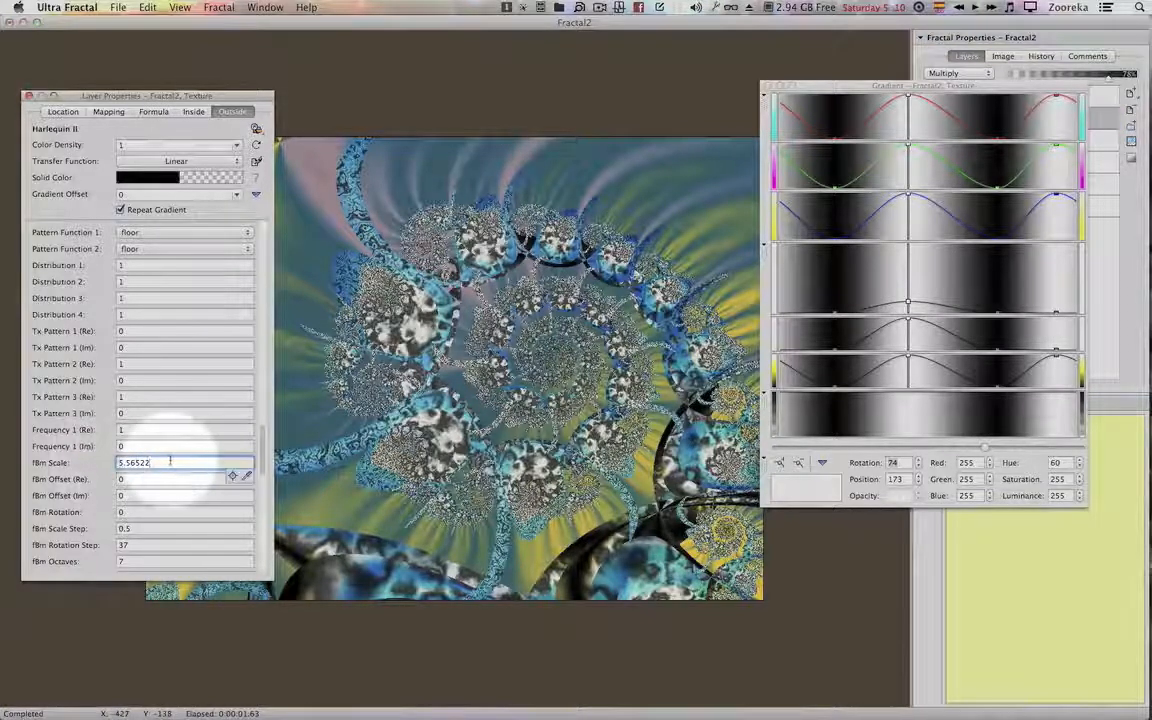
{"action": "left_click_drag", "start_coordinate": [159, 462], "coordinate": [91, 461]}
{"action": "type", "text": "8"}
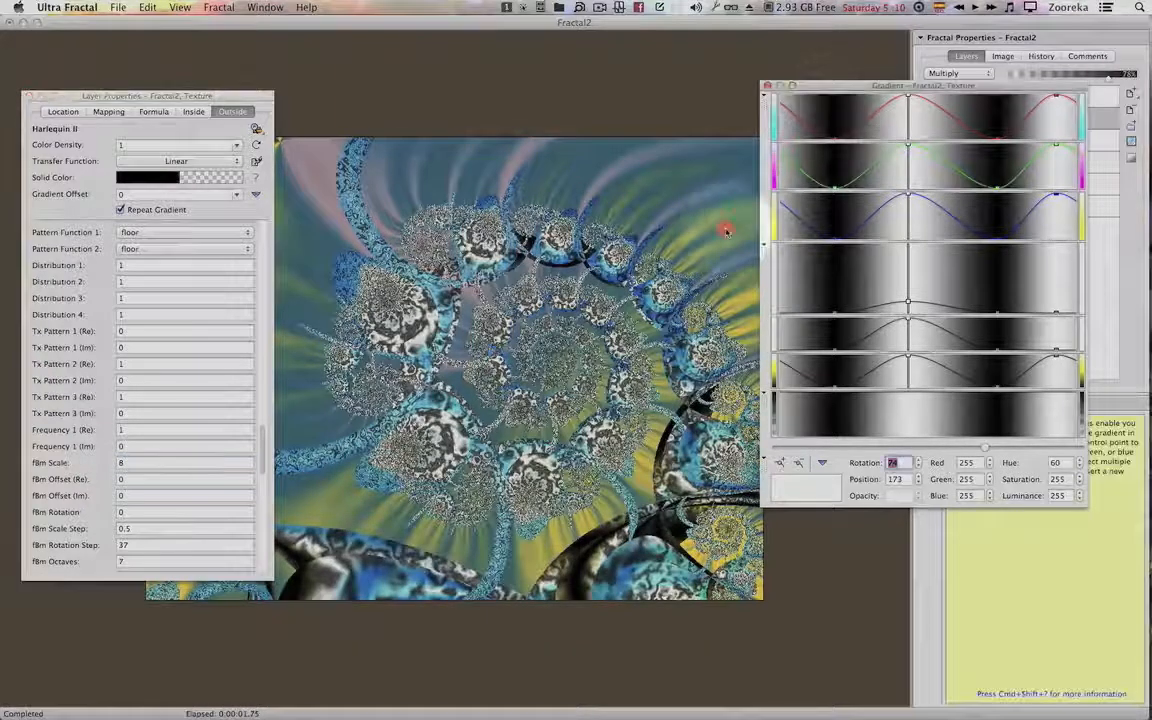
{"action": "left_click", "coordinate": [846, 138]}
{"action": "left_click_drag", "start_coordinate": [876, 90], "coordinate": [711, 305]}
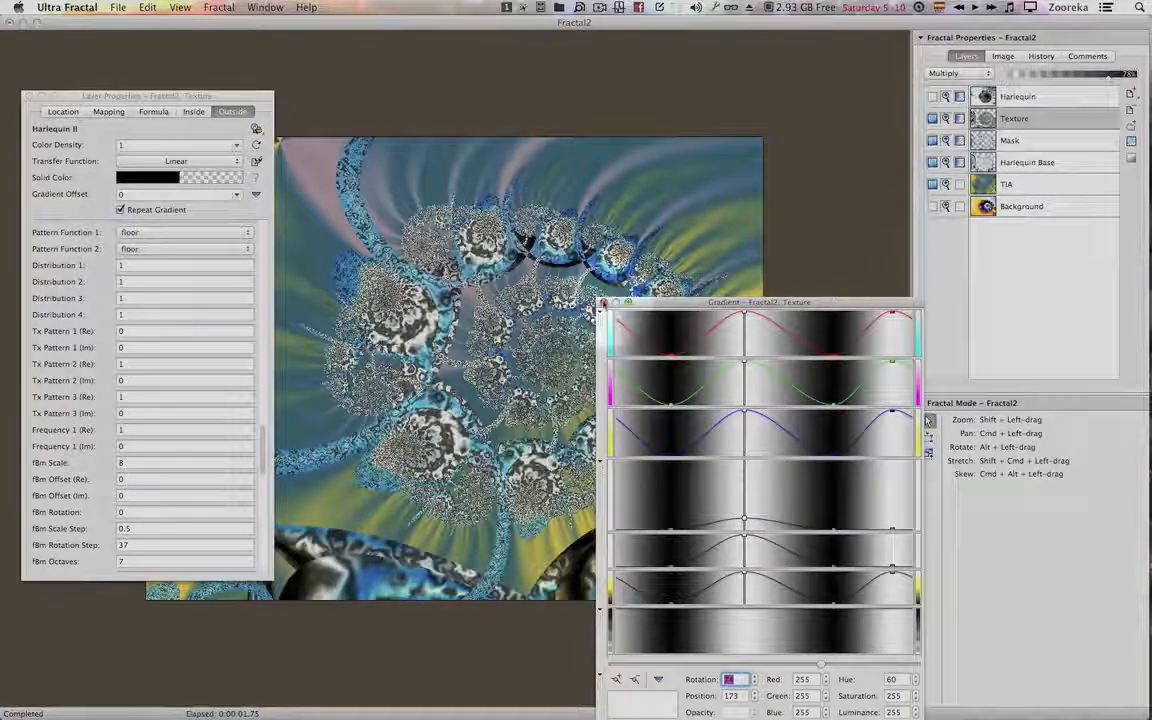
{"action": "left_click", "coordinate": [603, 303]}
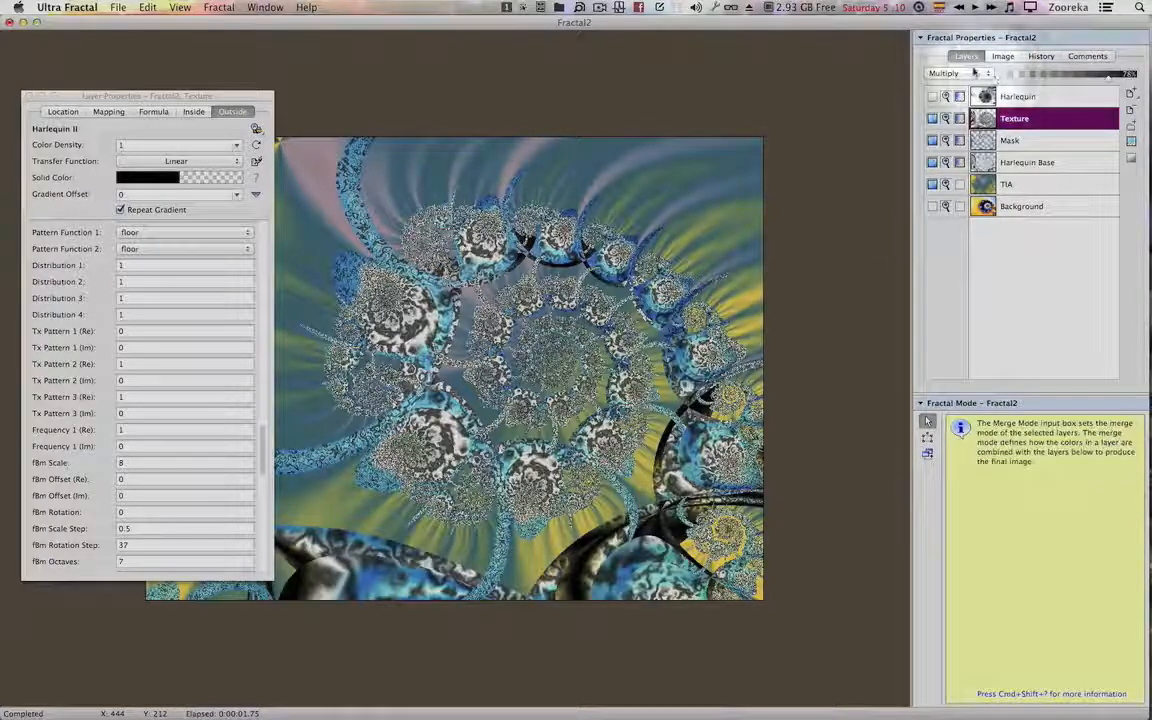
Try the Screen merge mode on the Texture layer and convert the Mask layer into a transparency mask for it.
{"action": "left_click", "coordinate": [974, 73]}
{"action": "left_click", "coordinate": [969, 85]}
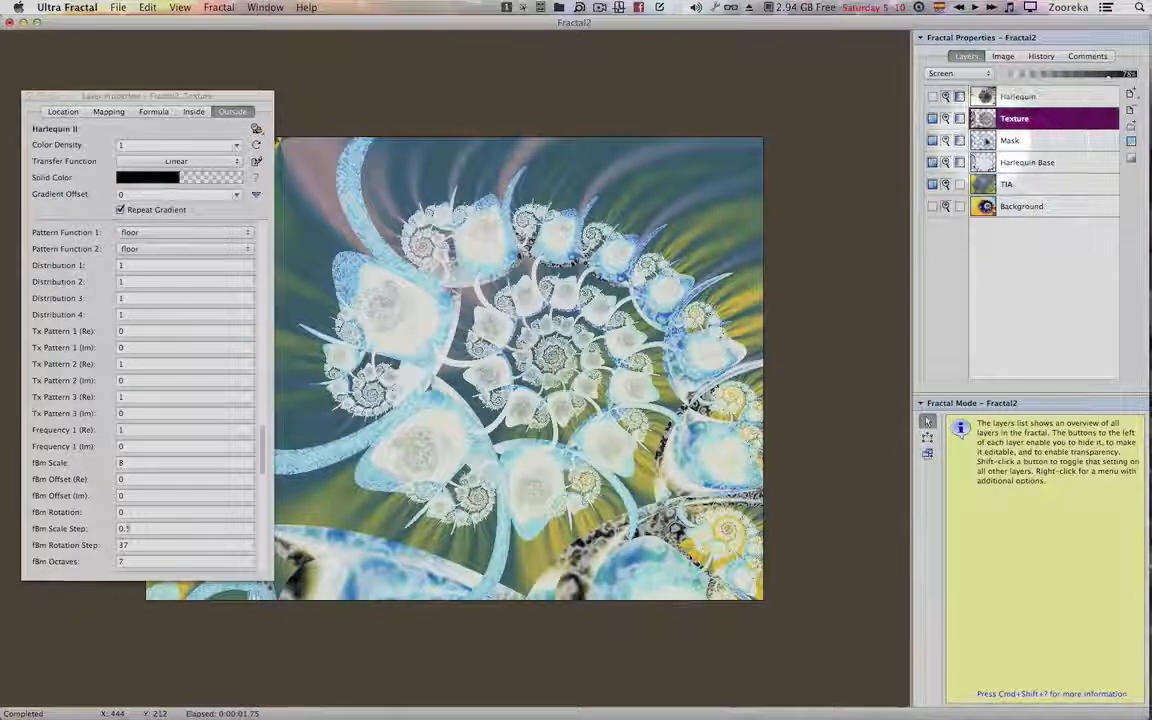
{"action": "left_click", "coordinate": [985, 142]}
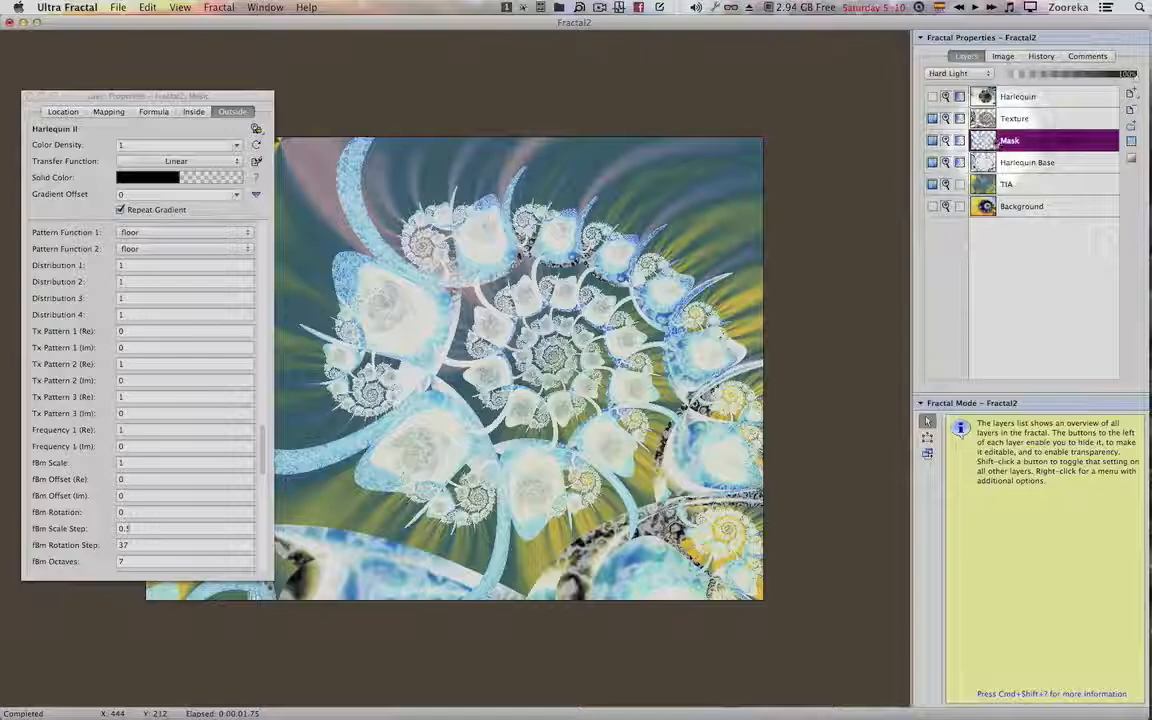
{"action": "right_click", "coordinate": [1005, 145]}
{"action": "left_click", "coordinate": [1022, 300]}
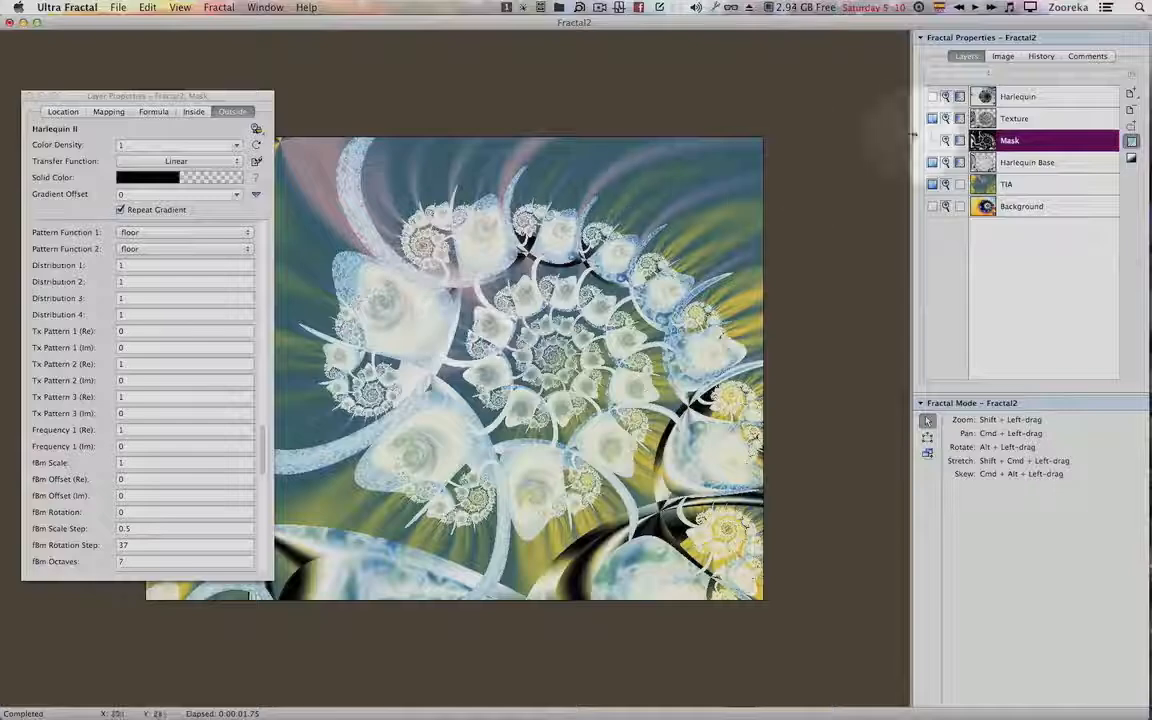
Set the masked Texture layer's merge mode to Hard Light.
{"action": "mouse_move", "coordinate": [963, 58]}
{"action": "left_click", "coordinate": [1016, 117]}
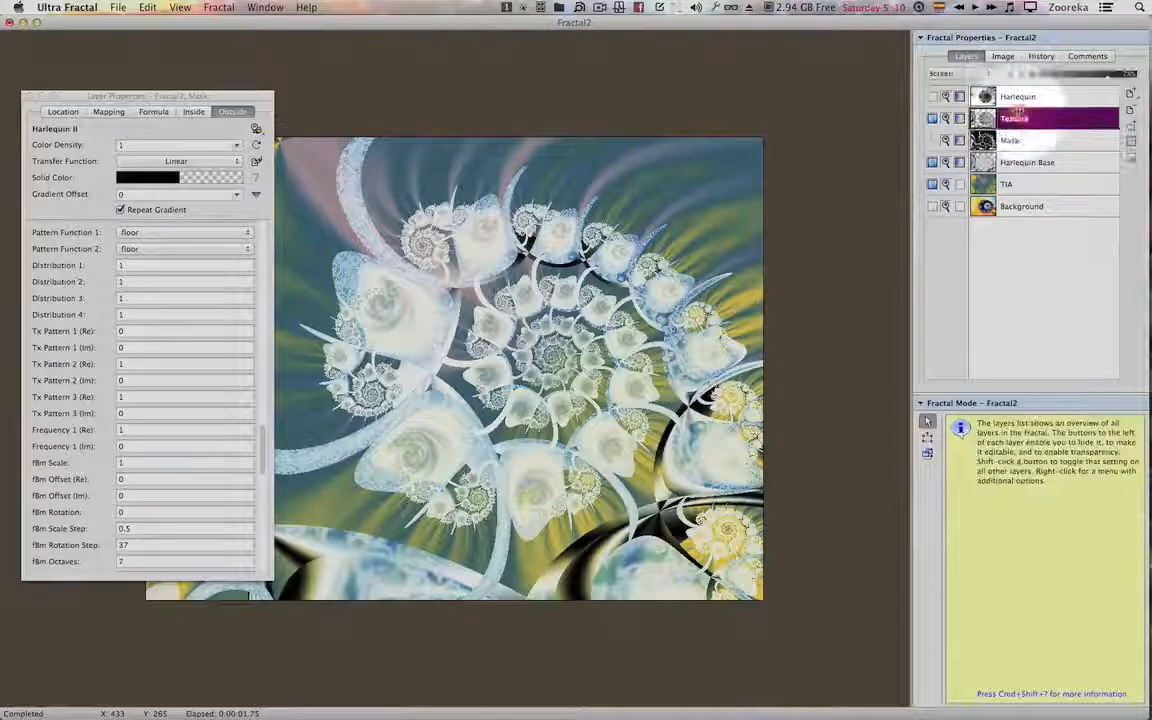
{"action": "left_click", "coordinate": [965, 77]}
{"action": "left_click", "coordinate": [945, 106]}
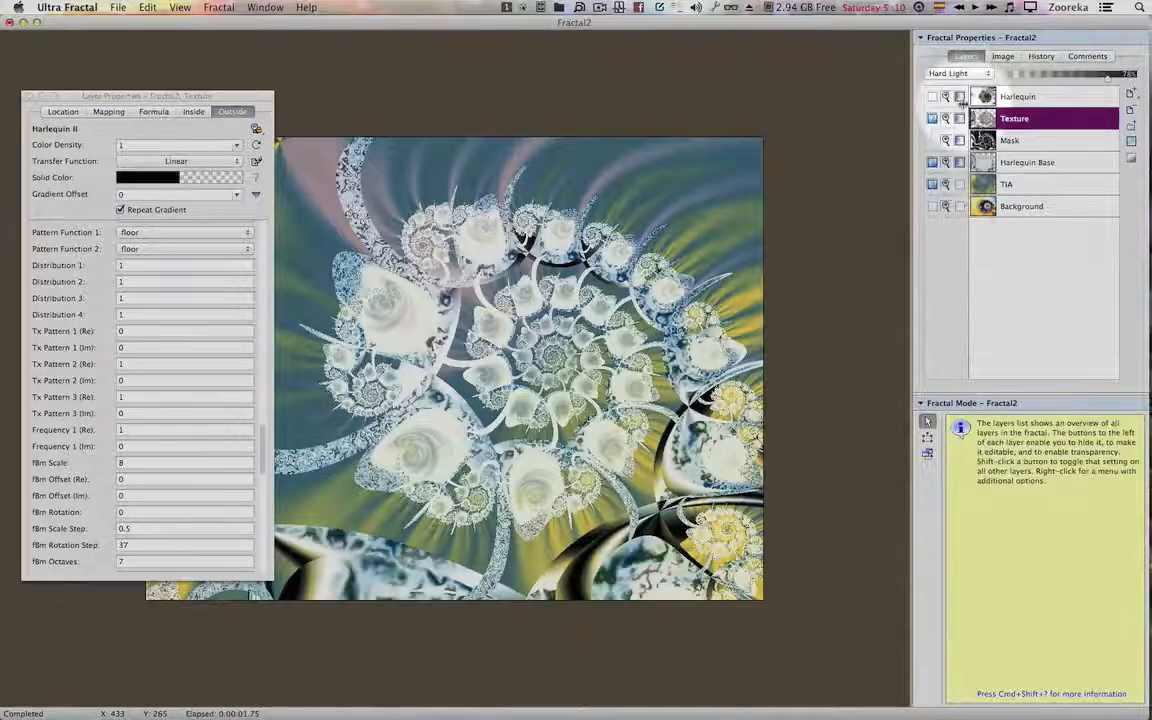
Lower the Texture layer's opacity to 39% and make the Harlequin layer visible, moving the layer properties window off the image.
{"action": "left_click", "coordinate": [1058, 75]}
{"action": "left_click_drag", "start_coordinate": [1057, 75], "coordinate": [1052, 77]}
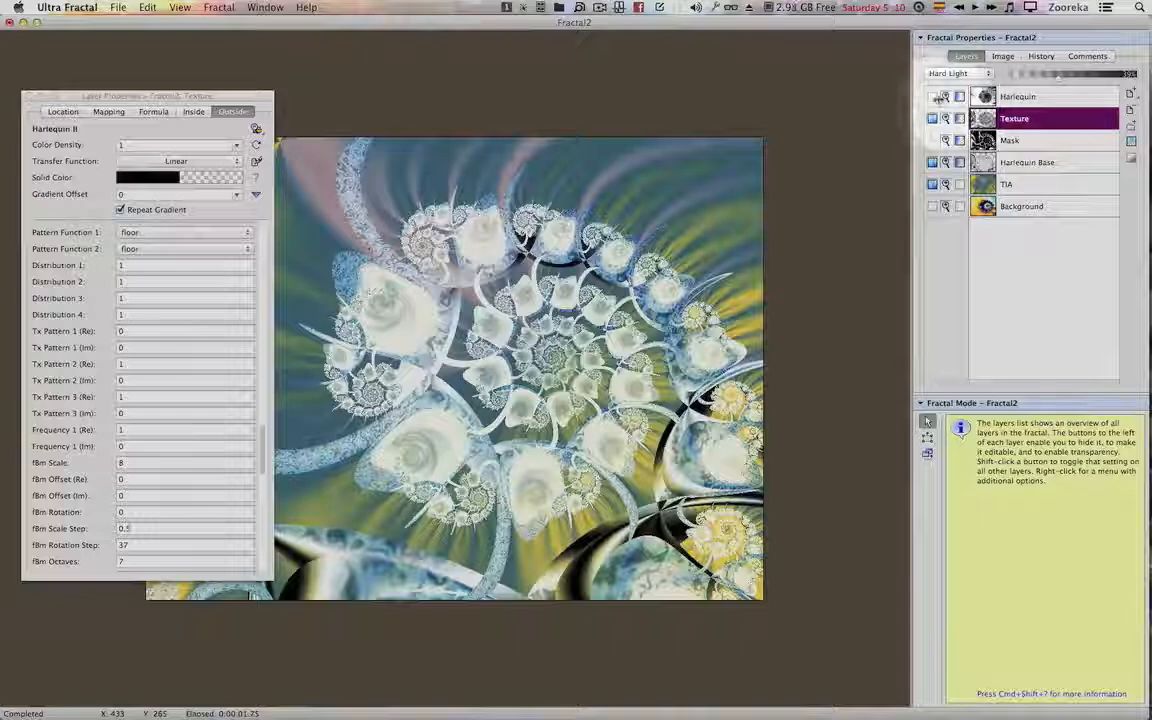
{"action": "left_click", "coordinate": [935, 97]}
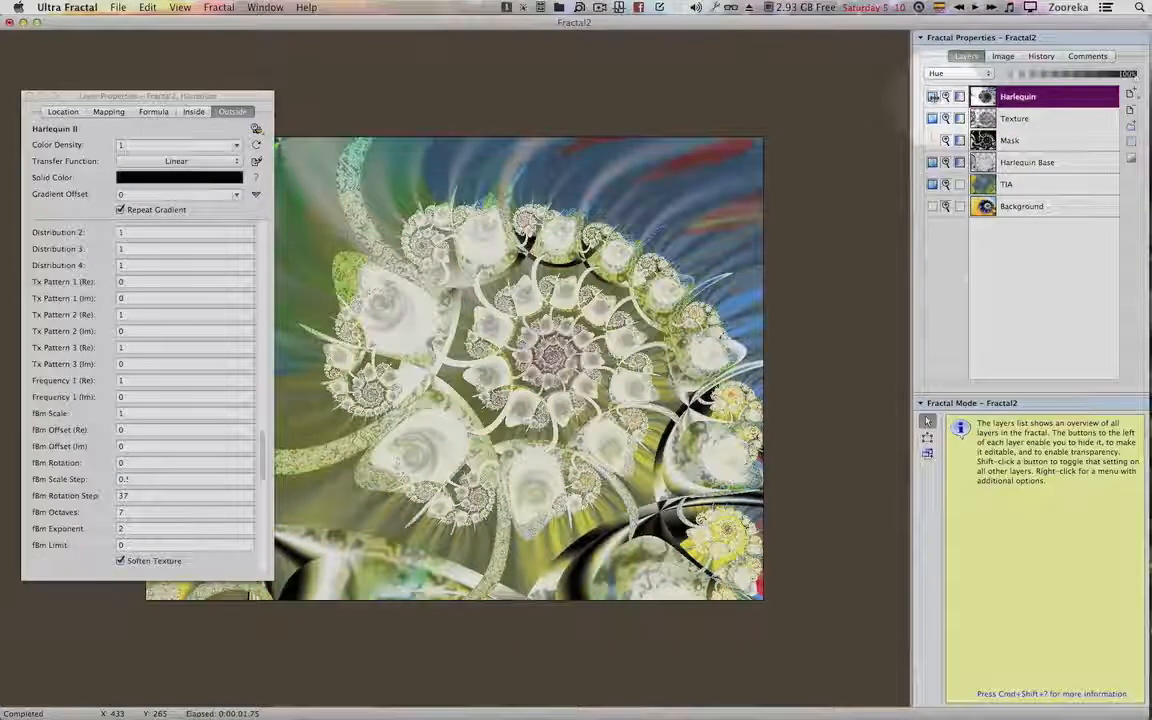
{"action": "left_click_drag", "start_coordinate": [262, 96], "coordinate": [155, 97]}
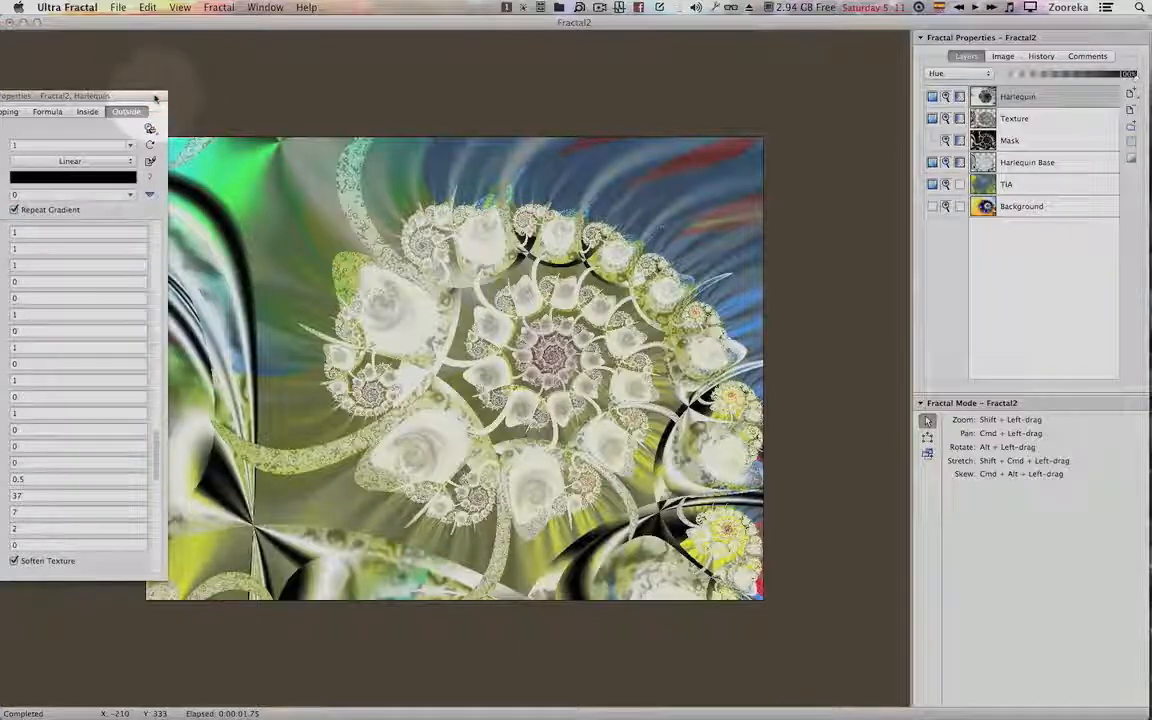
Try the Multiply, Screen and Overlay merge modes on the Harlequin layer.
{"action": "left_click", "coordinate": [958, 73]}
{"action": "mouse_move", "coordinate": [952, 15]}
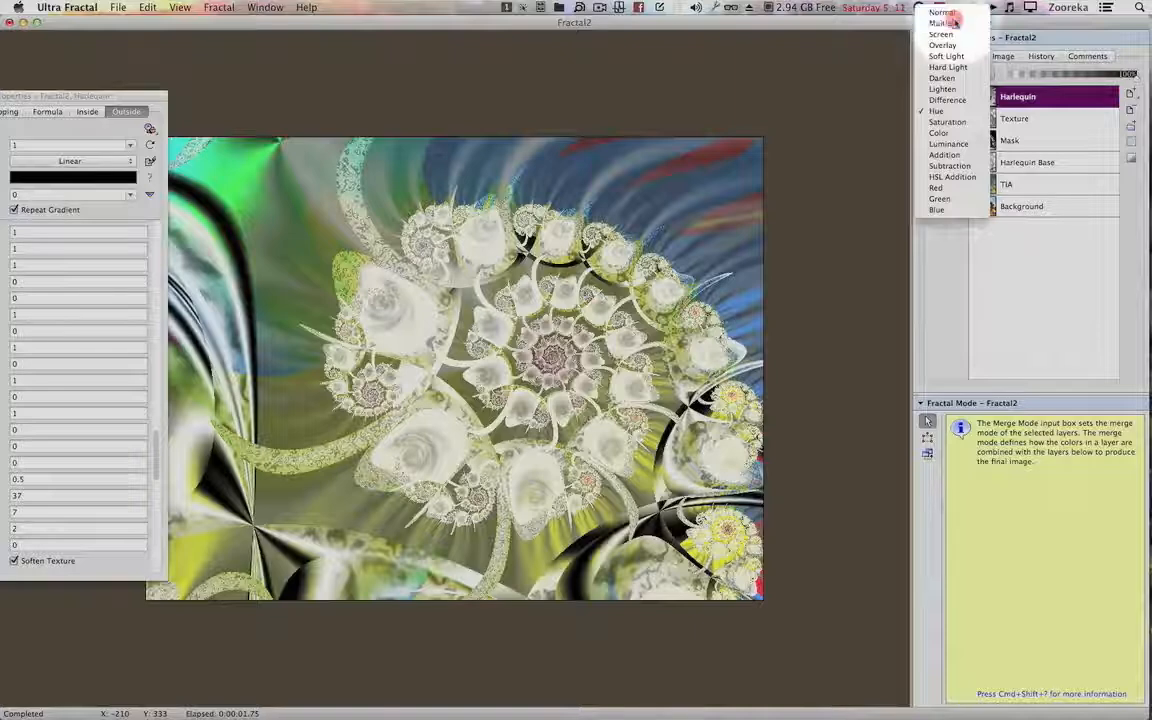
{"action": "left_click", "coordinate": [954, 21]}
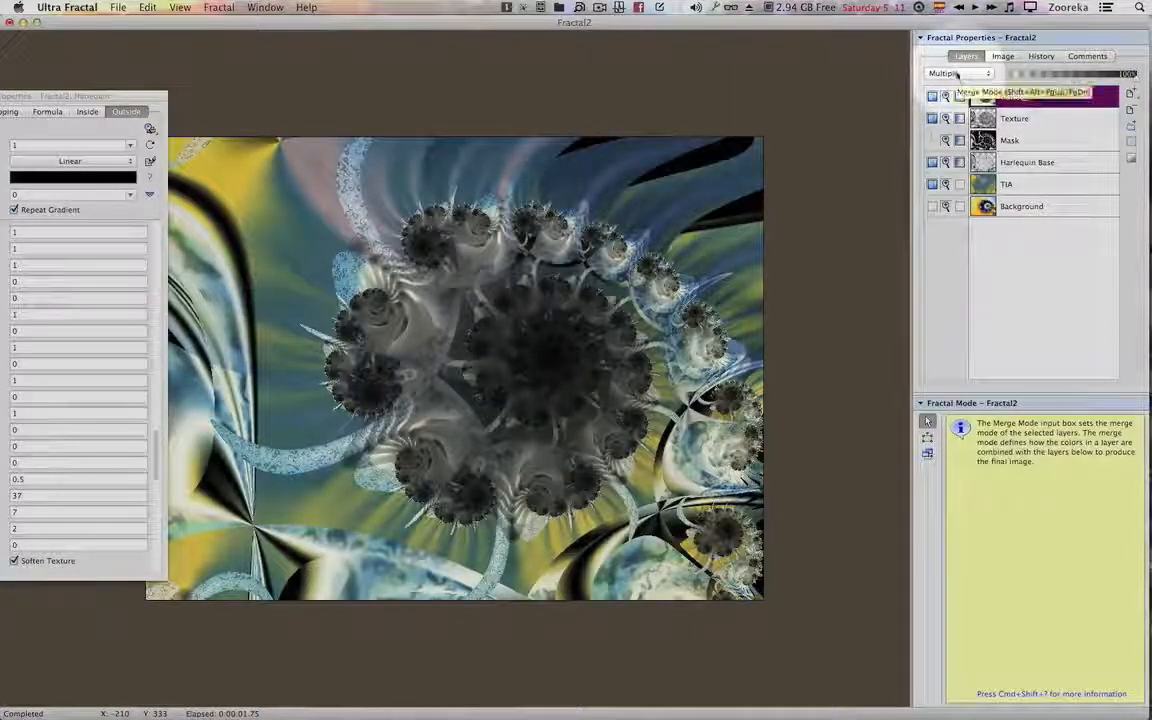
{"action": "left_click", "coordinate": [957, 75]}
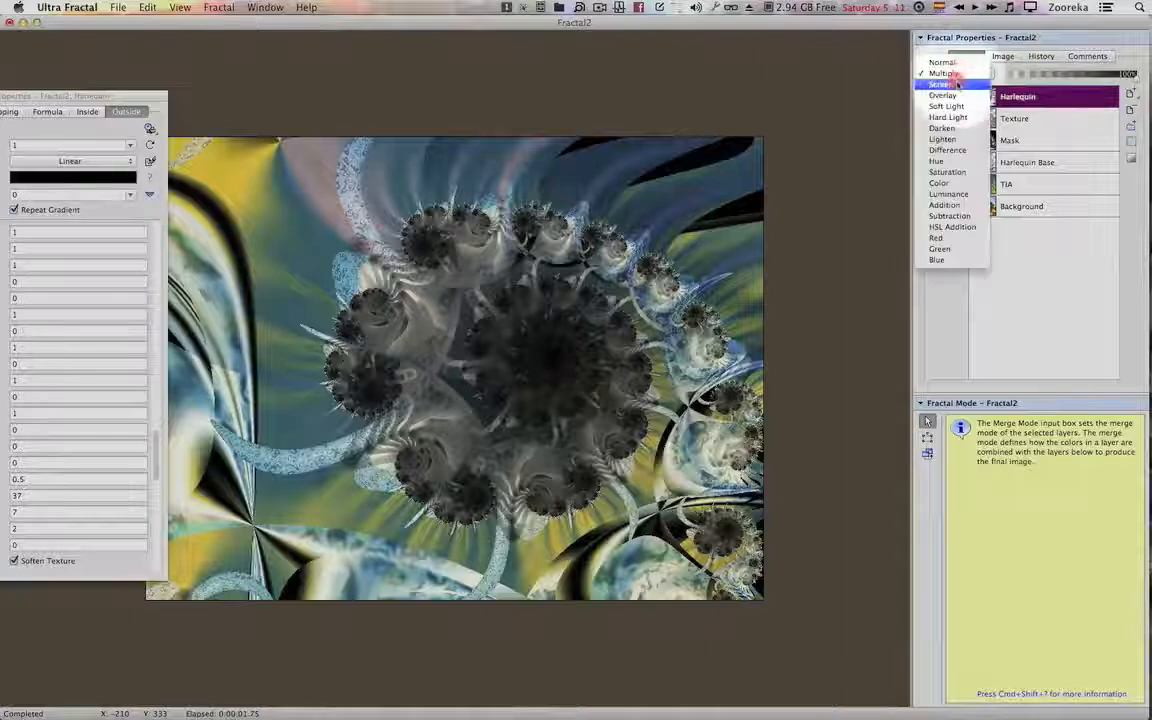
{"action": "left_click", "coordinate": [957, 84]}
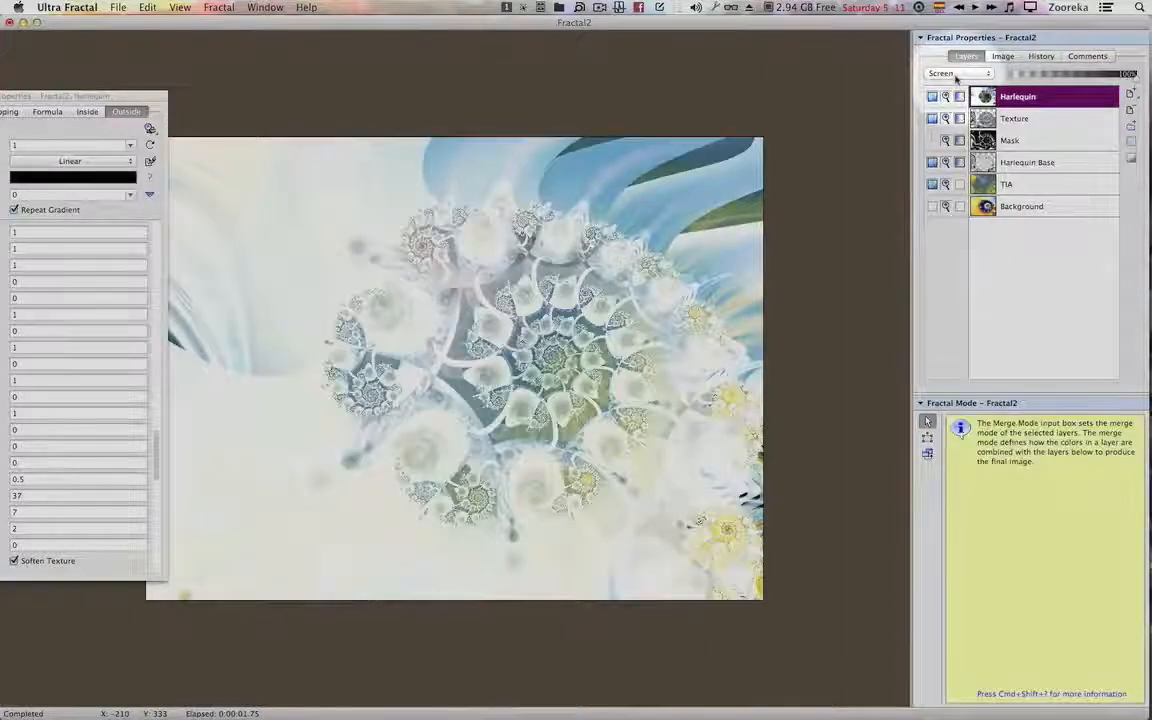
{"action": "left_click", "coordinate": [957, 75]}
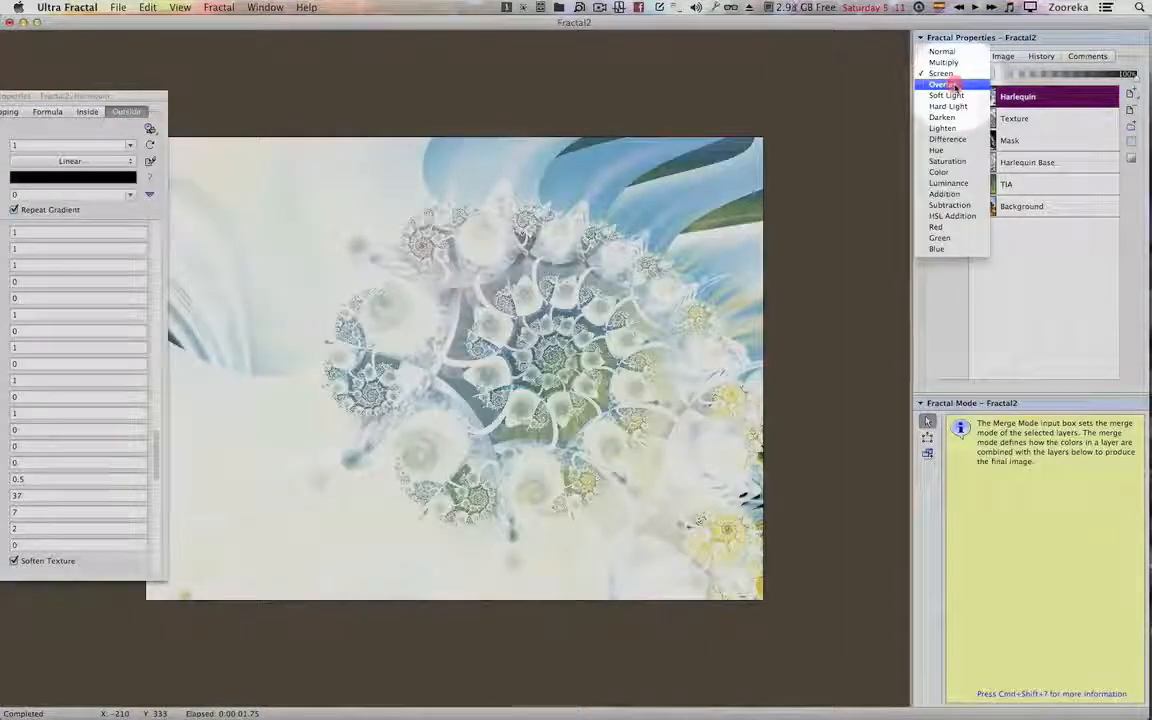
{"action": "left_click", "coordinate": [955, 85]}
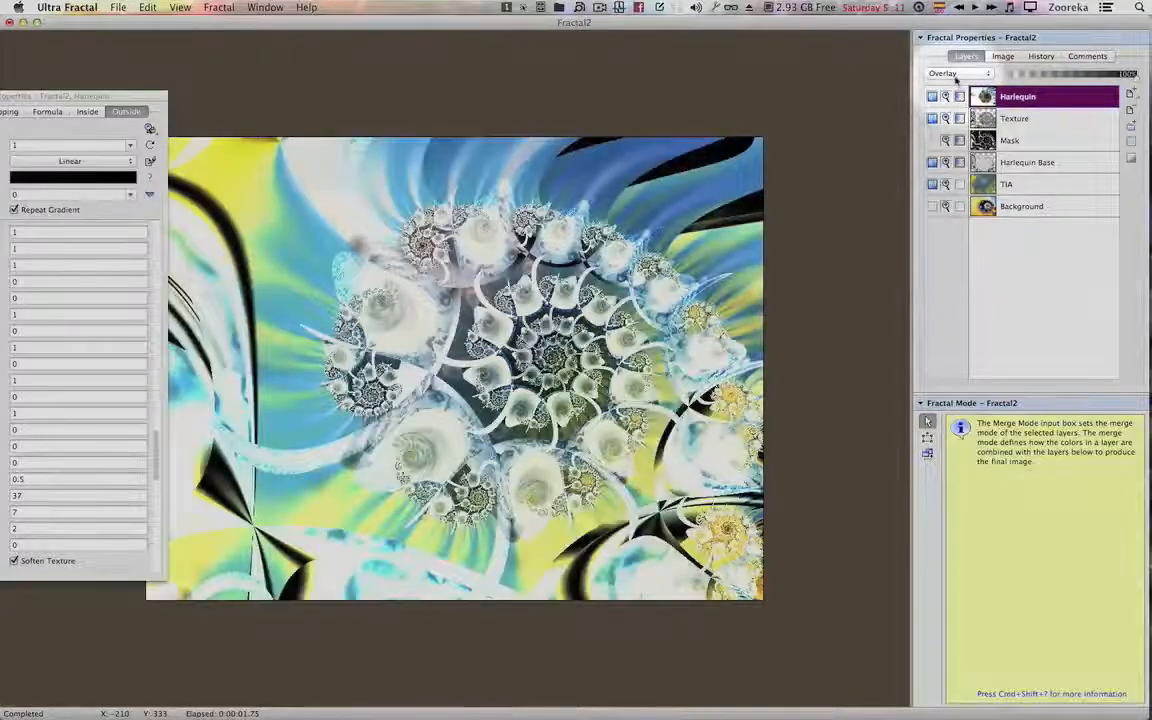
Try Soft Light and Hard Light on the Harlequin layer and return its merge mode to Multiply.
{"action": "left_click", "coordinate": [956, 78]}
{"action": "left_click", "coordinate": [957, 86]}
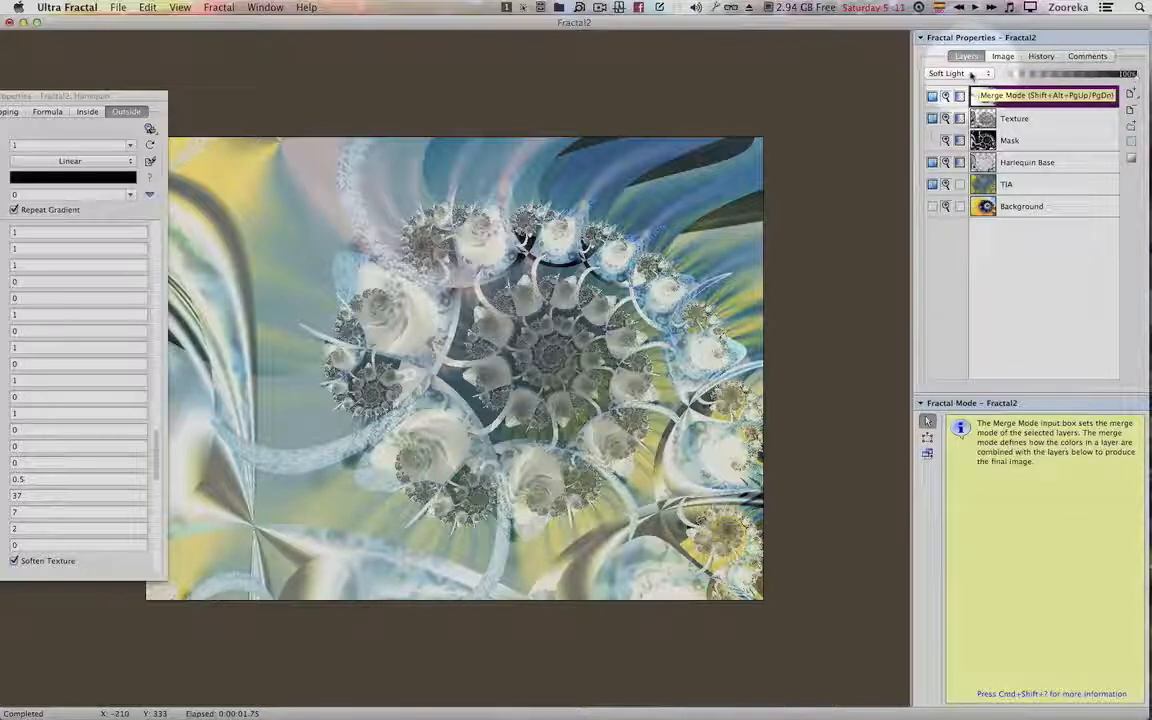
{"action": "left_click", "coordinate": [970, 76]}
{"action": "left_click", "coordinate": [948, 84]}
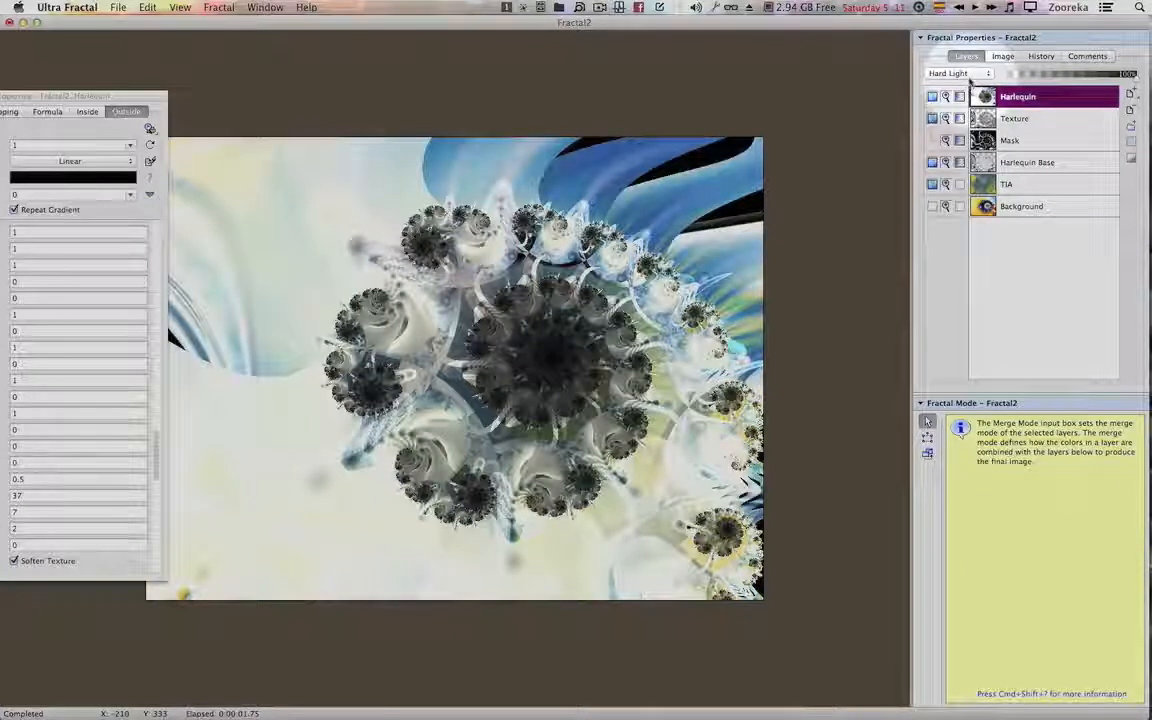
{"action": "left_click", "coordinate": [970, 76]}
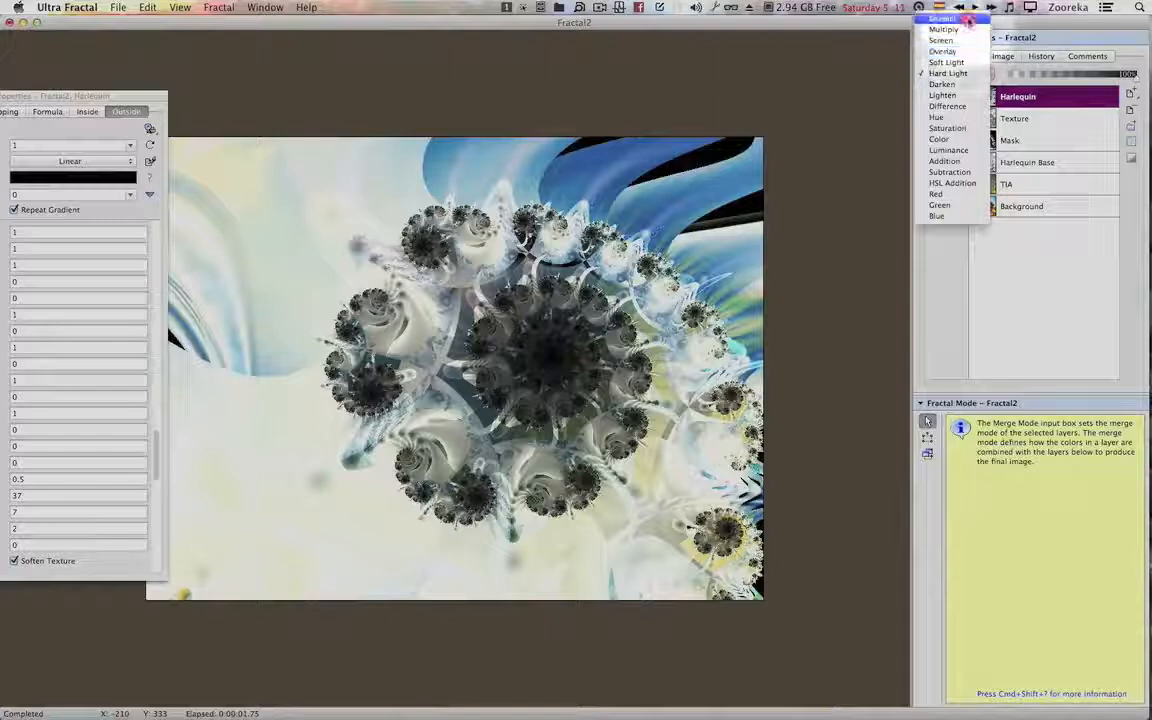
{"action": "left_click", "coordinate": [944, 29]}
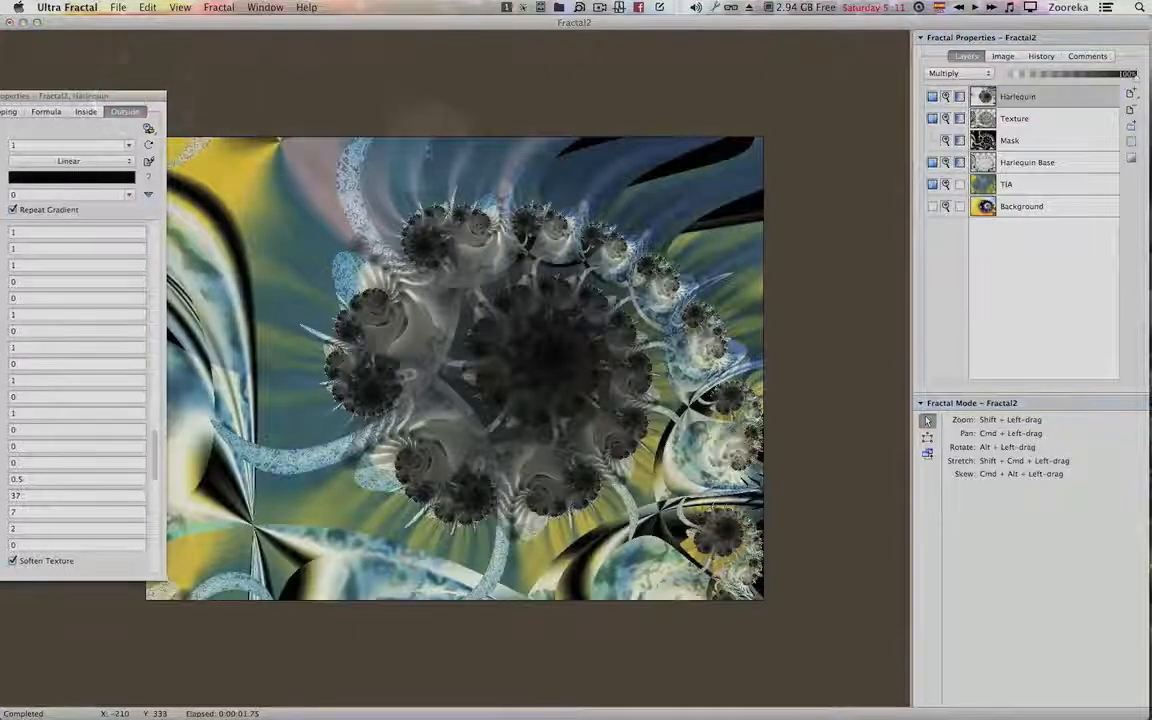
Open the Harlequin layer's gradient and move its white control point to position 69, keeping the editor clear of the image.
{"action": "key", "text": "F4"}
{"action": "left_click_drag", "start_coordinate": [738, 293], "coordinate": [742, 209]}
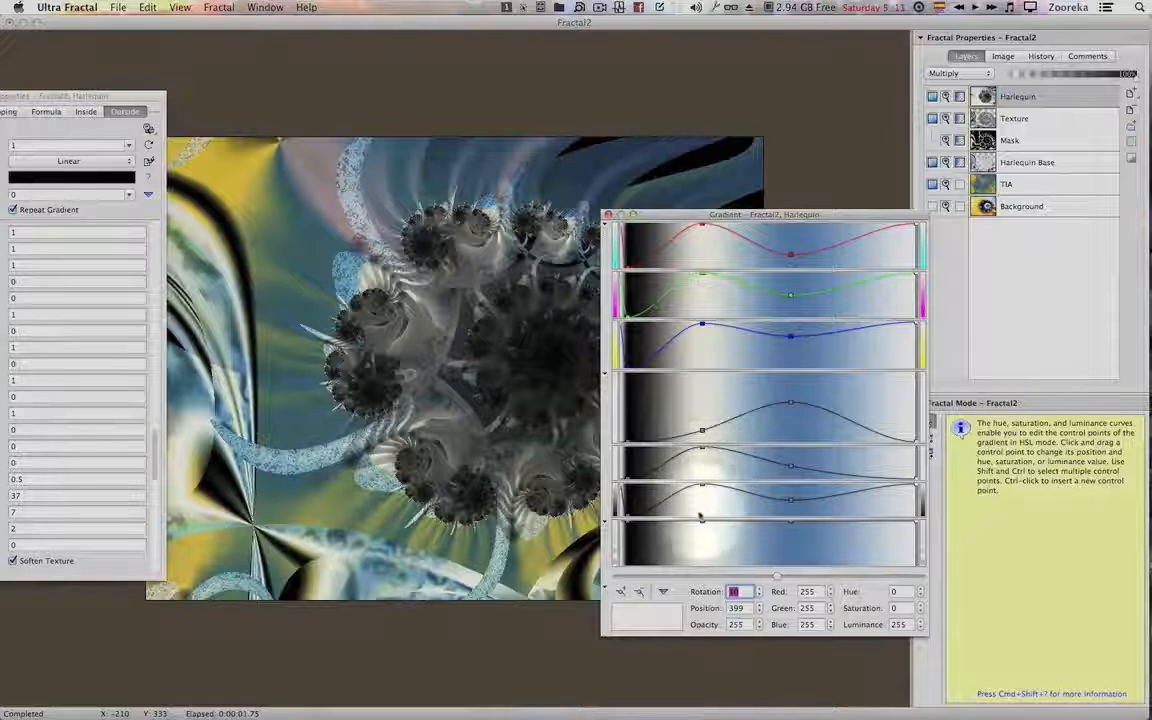
{"action": "left_click_drag", "start_coordinate": [703, 490], "coordinate": [668, 485]}
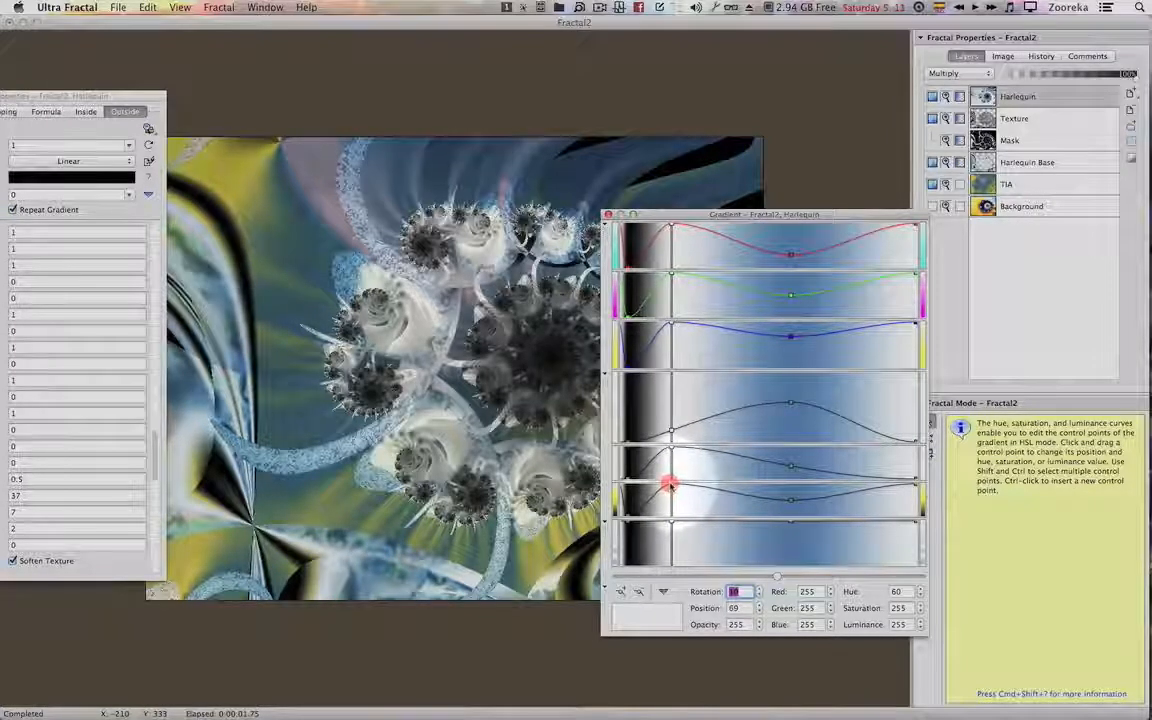
{"action": "left_click_drag", "start_coordinate": [711, 214], "coordinate": [2, 310]}
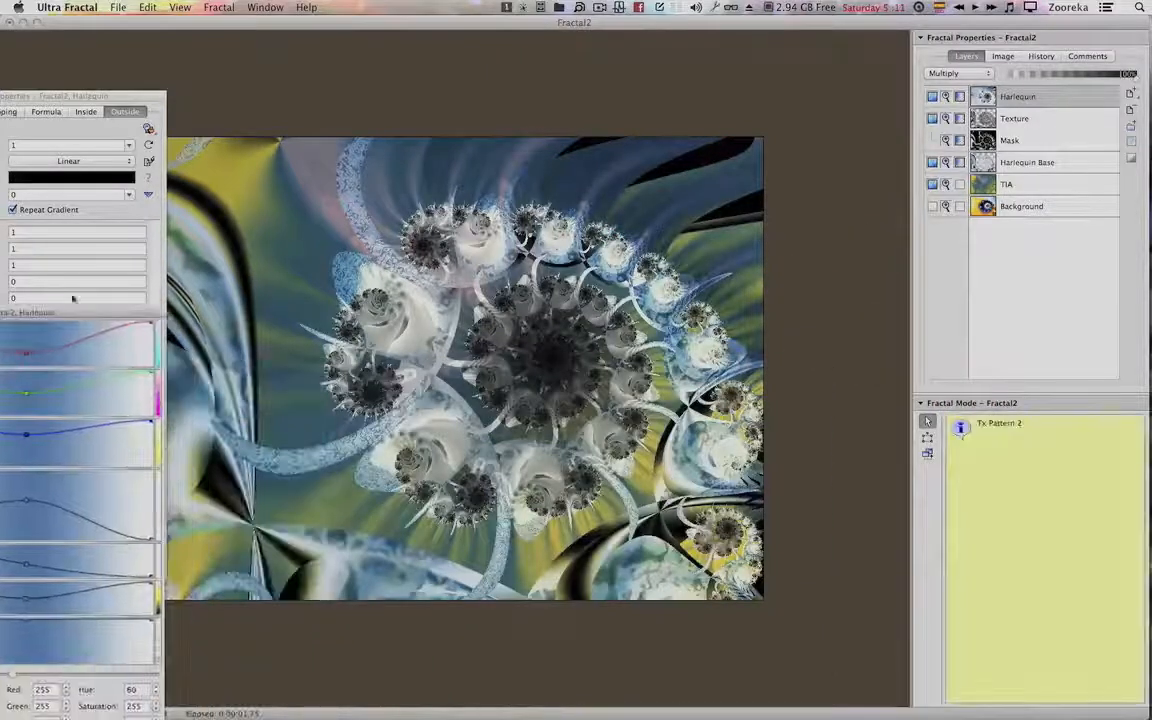
Compare the Soft Light and Hard Light merge modes on the Harlequin layer and apply Soft Light.
{"action": "left_click", "coordinate": [958, 73]}
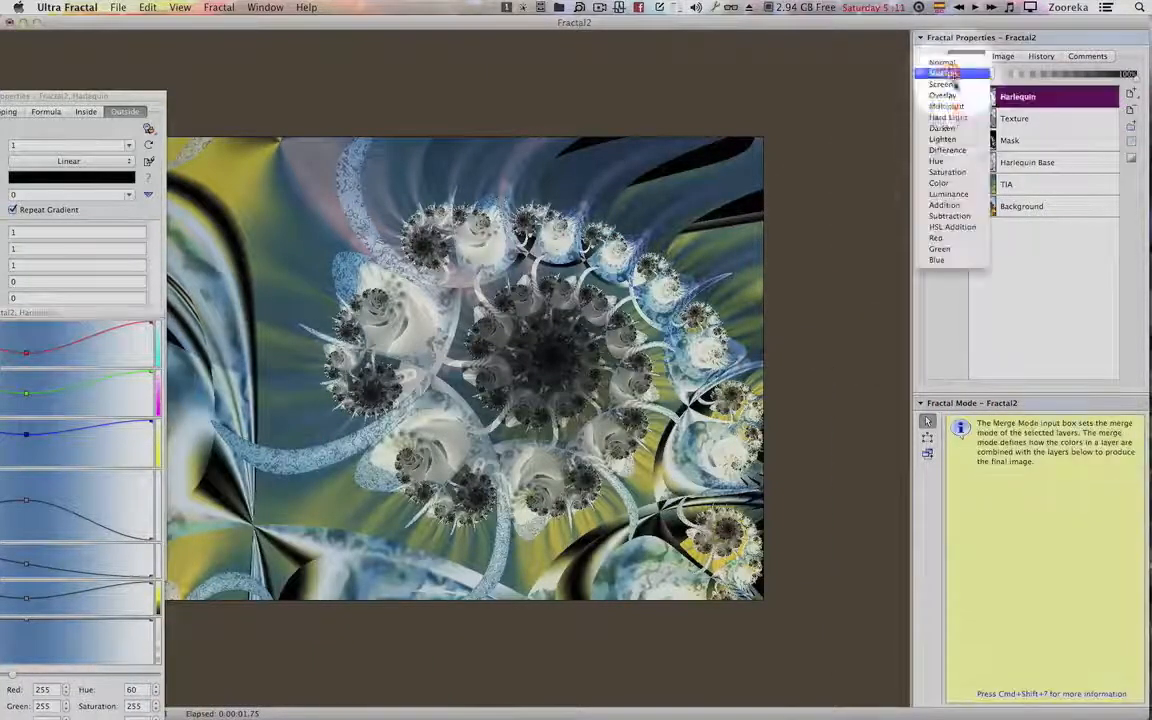
{"action": "left_click", "coordinate": [958, 106]}
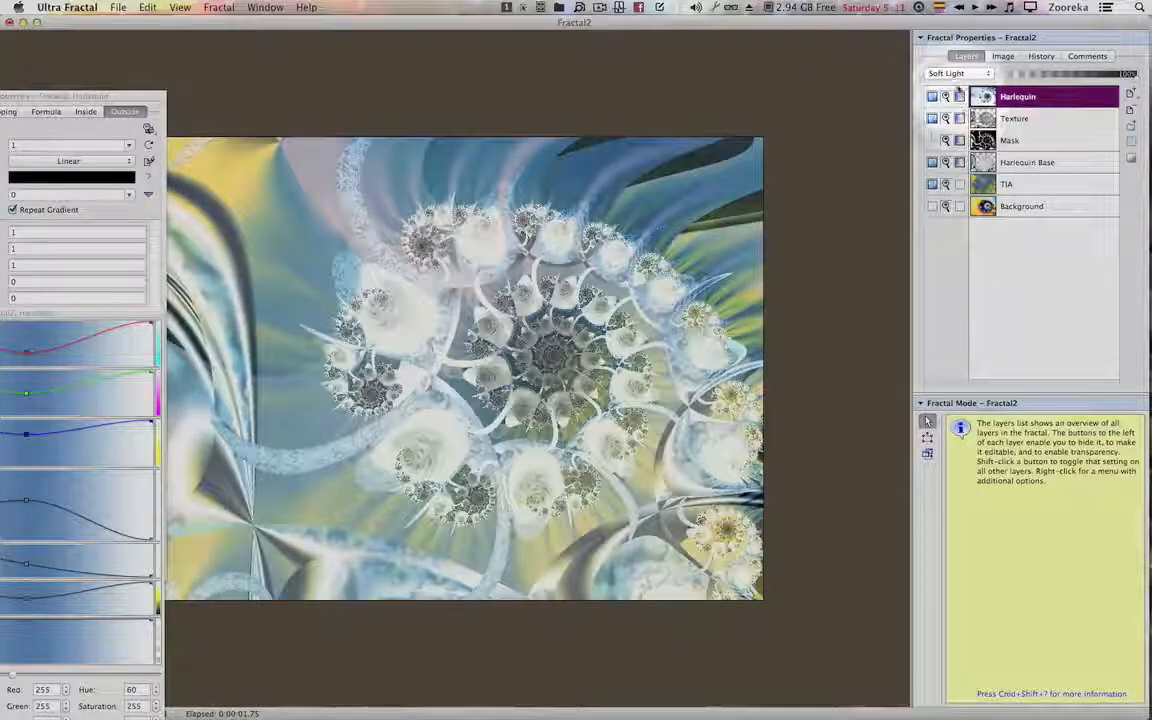
{"action": "left_click", "coordinate": [952, 73]}
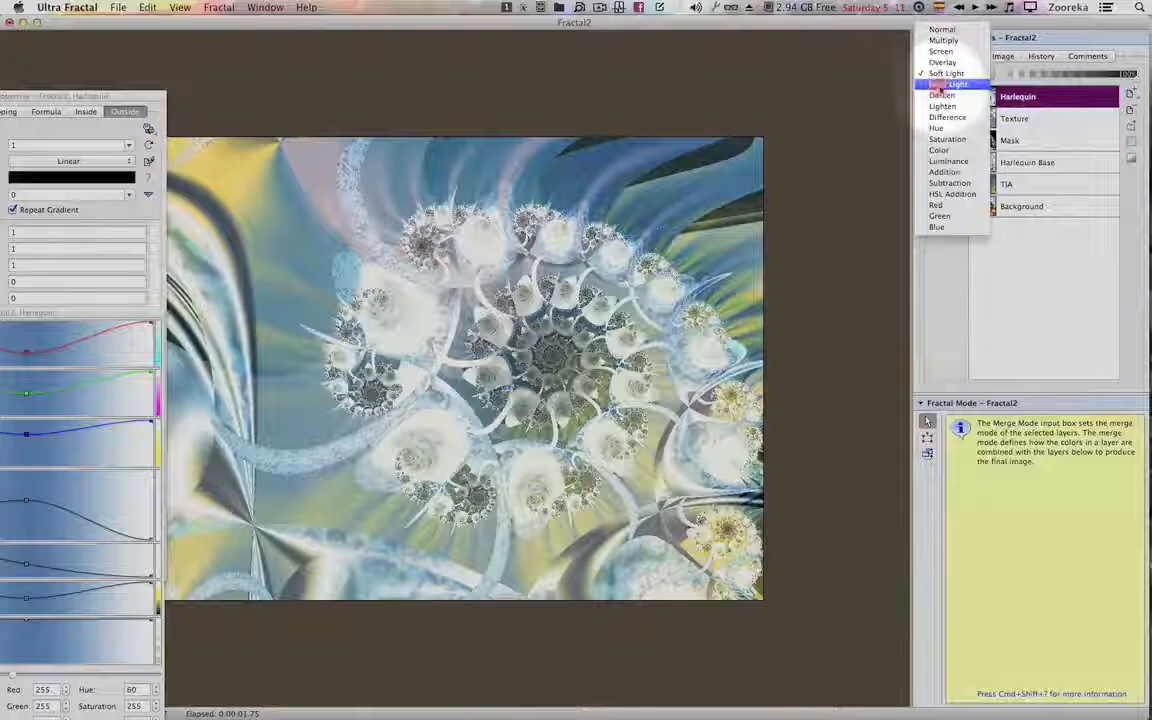
{"action": "left_click", "coordinate": [946, 86]}
{"action": "left_click", "coordinate": [947, 71]}
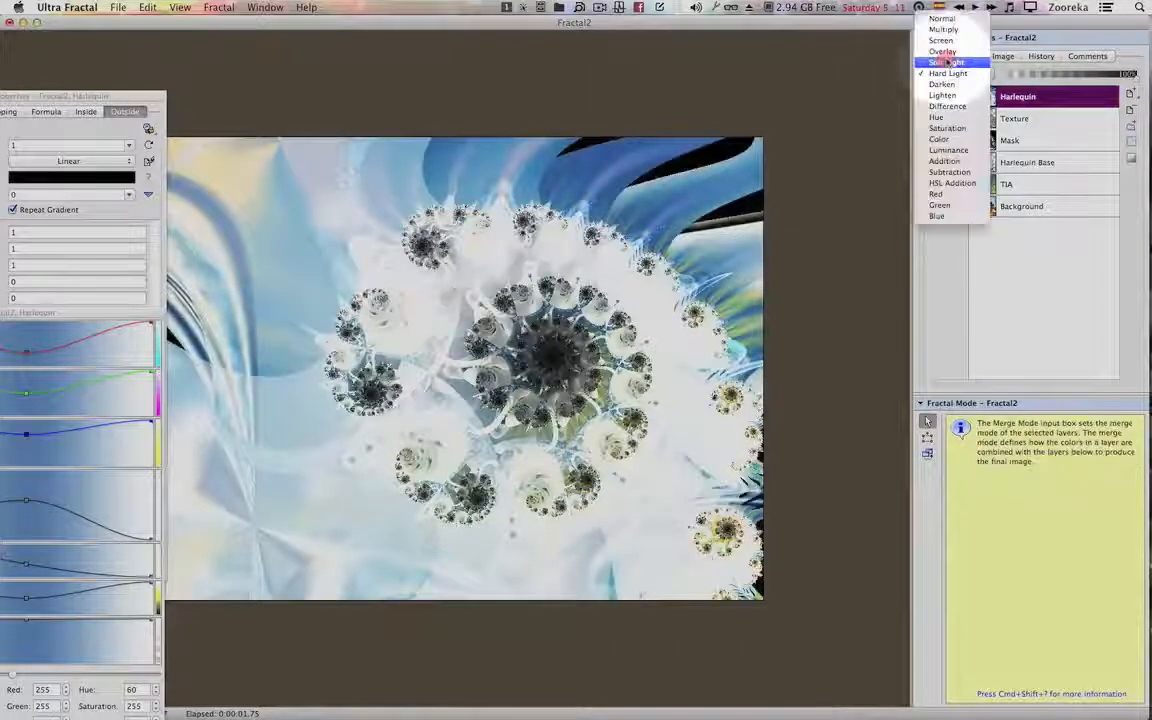
{"action": "left_click", "coordinate": [946, 62]}
Move the Harlequin gradient's white control point to position 110 and close the gradient editor.
{"action": "left_click_drag", "start_coordinate": [60, 312], "coordinate": [920, 257]}
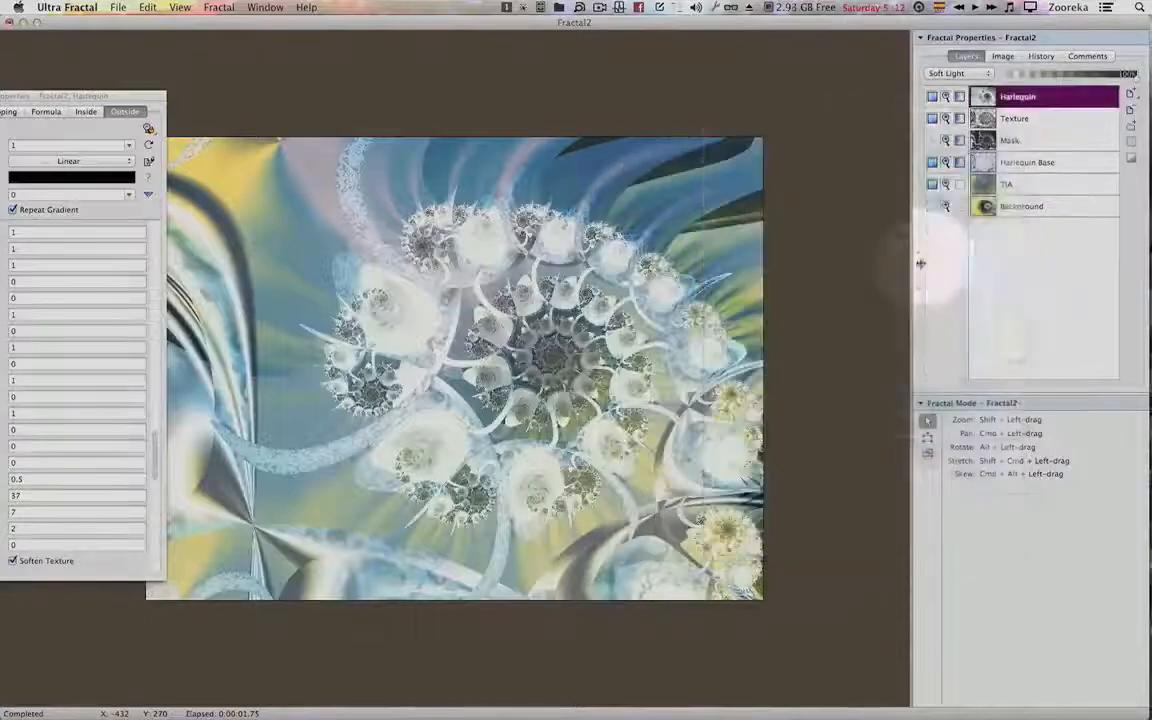
{"action": "left_click_drag", "start_coordinate": [930, 37], "coordinate": [781, 55]}
{"action": "left_click_drag", "start_coordinate": [800, 320], "coordinate": [829, 314]}
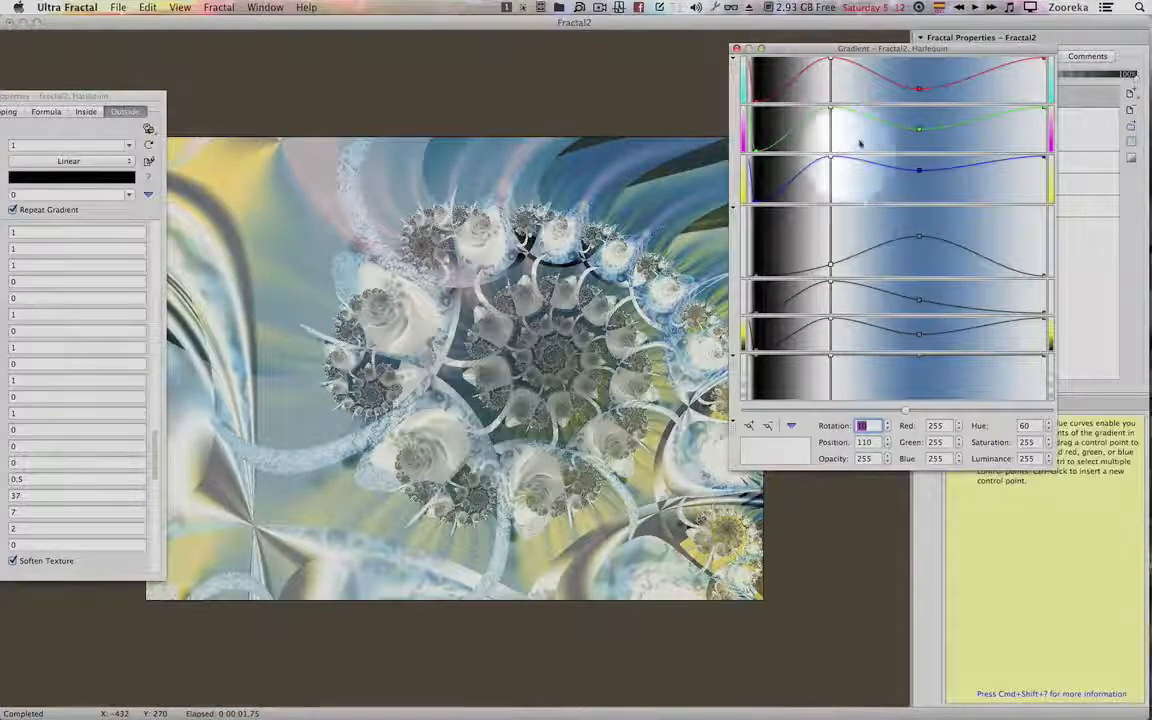
{"action": "left_click", "coordinate": [737, 48]}
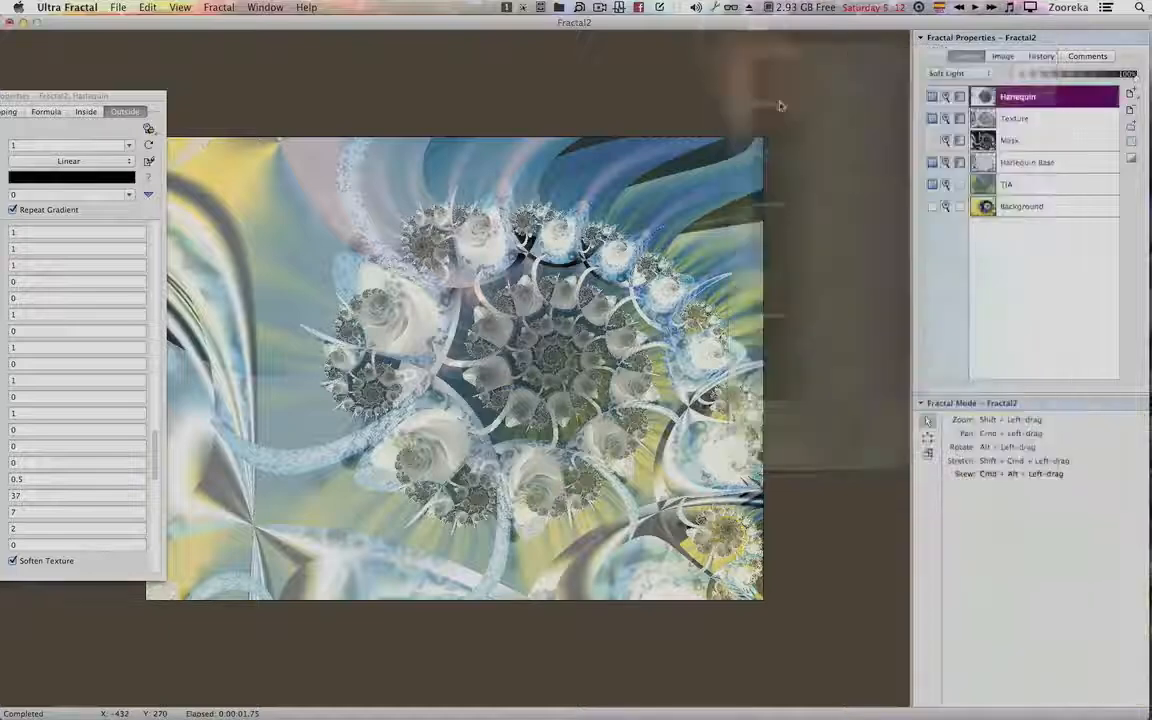
Duplicate the Harlequin layer and try the Hard Light merge mode on the copy.
{"action": "left_click", "coordinate": [1131, 92]}
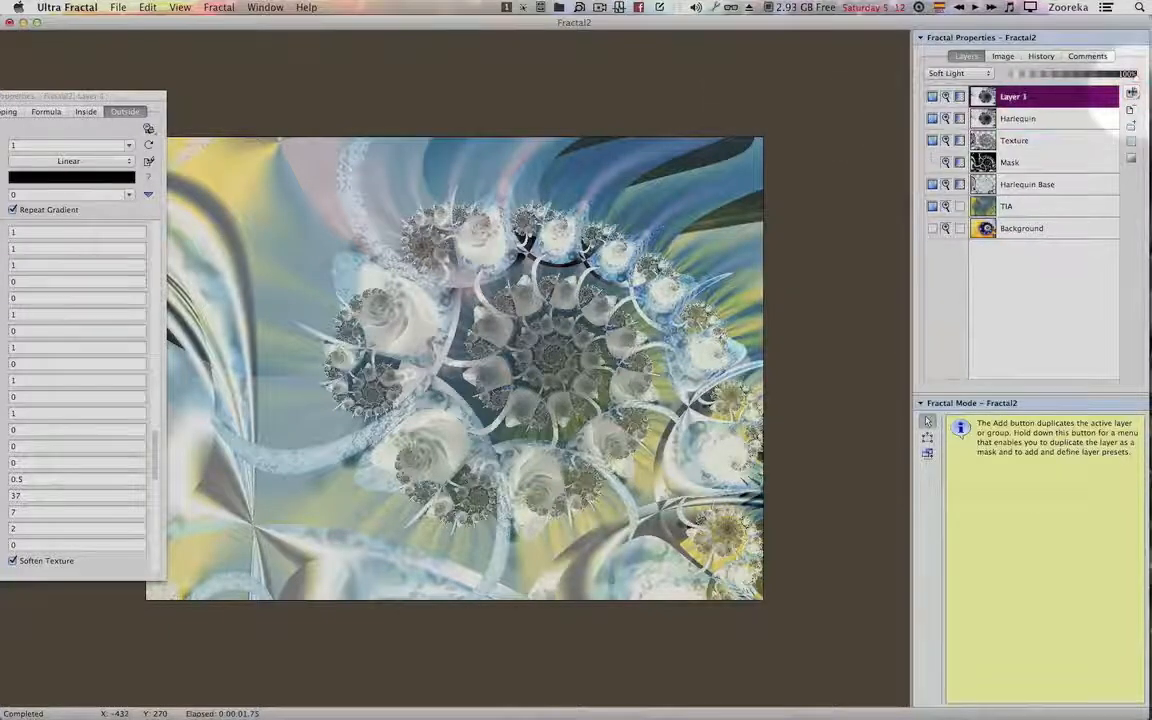
{"action": "left_click", "coordinate": [957, 73]}
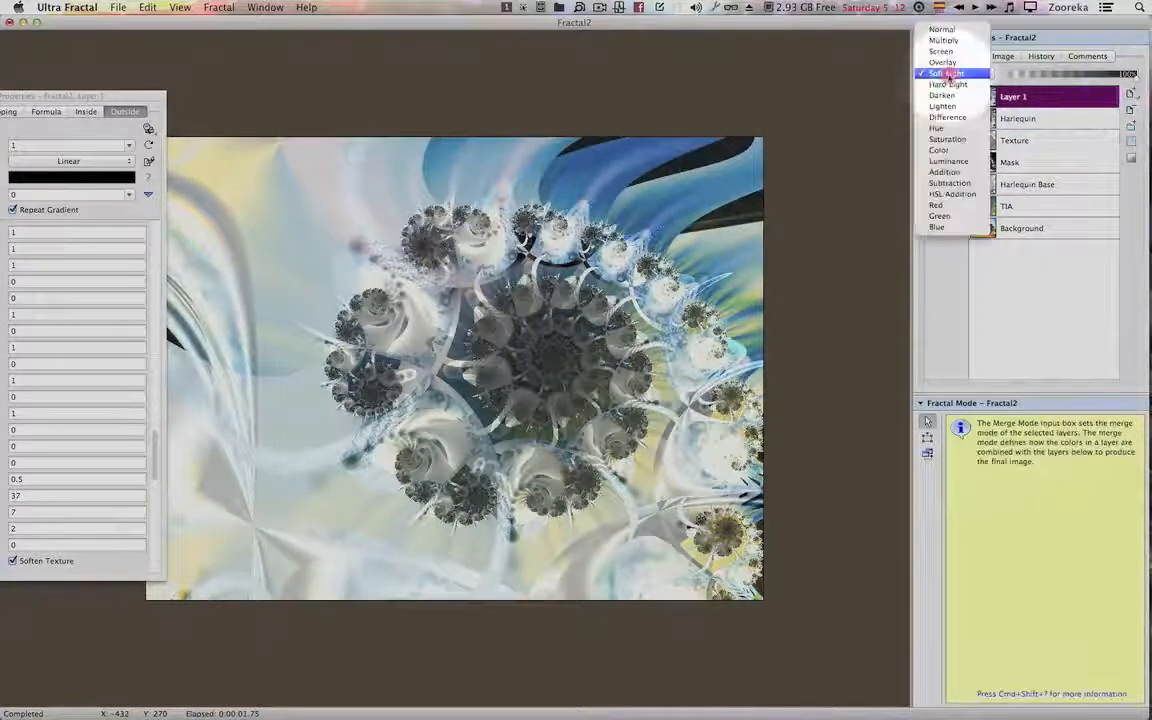
{"action": "left_click", "coordinate": [950, 84]}
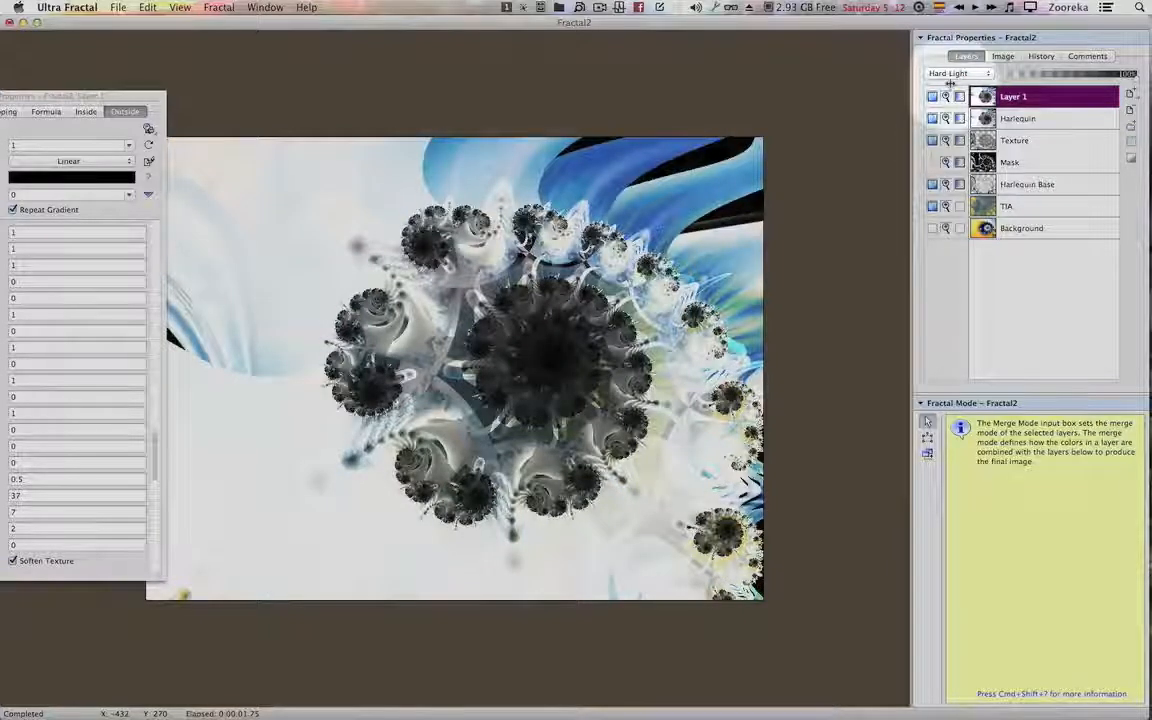
Cycle the duplicated layer through further merge modes, including Green, Color and Saturation, and delete the duplicate.
{"action": "key", "text": "alt+shift+Page_Up"}
{"action": "key", "text": "alt+shift+Page_Up"}
{"action": "key", "text": "alt+shift+Page_Up"}
{"action": "key", "text": "alt+shift+Page_Up"}
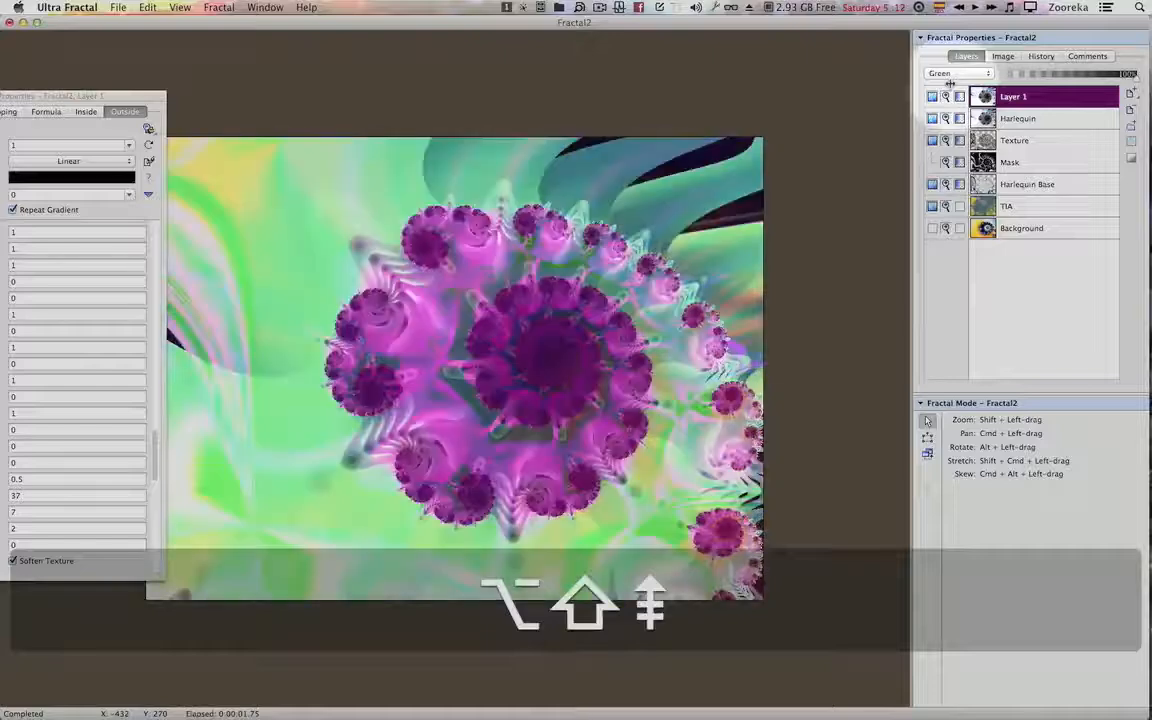
{"action": "key", "text": "alt+shift+Page_Up"}
{"action": "key", "text": "alt+shift+Page_Up"}
{"action": "key", "text": "alt+shift+Page_Up"}
{"action": "key", "text": "alt+shift+Page_Up"}
{"action": "key", "text": "alt+shift+Page_Up"}
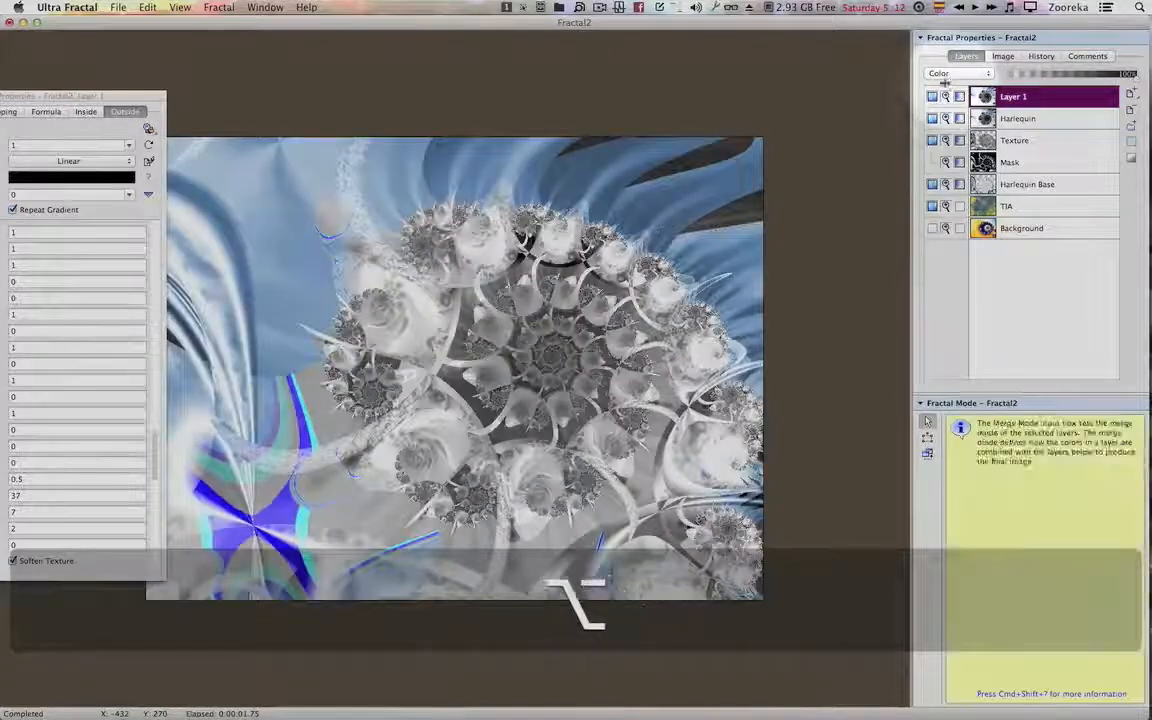
{"action": "key", "text": "alt+shift+Page_Up"}
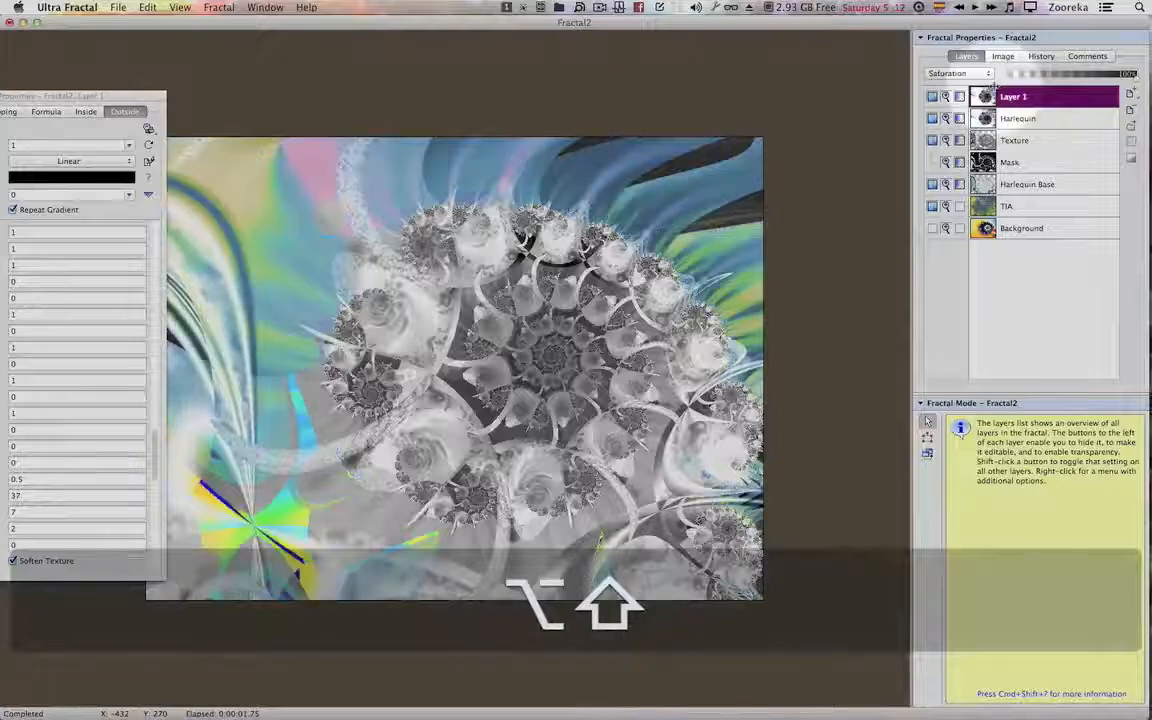
{"action": "left_click", "coordinate": [1132, 110]}
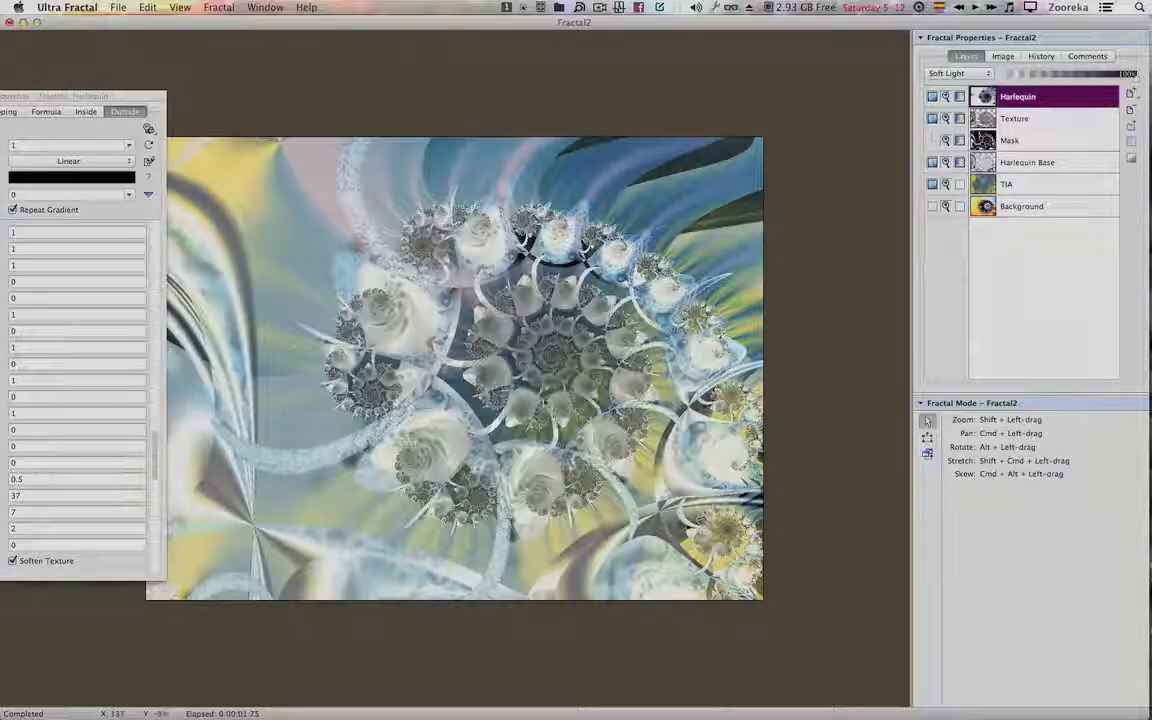
Try Hard Light on the Harlequin layer and set its merge mode to Multiply.
{"action": "left_click", "coordinate": [958, 73]}
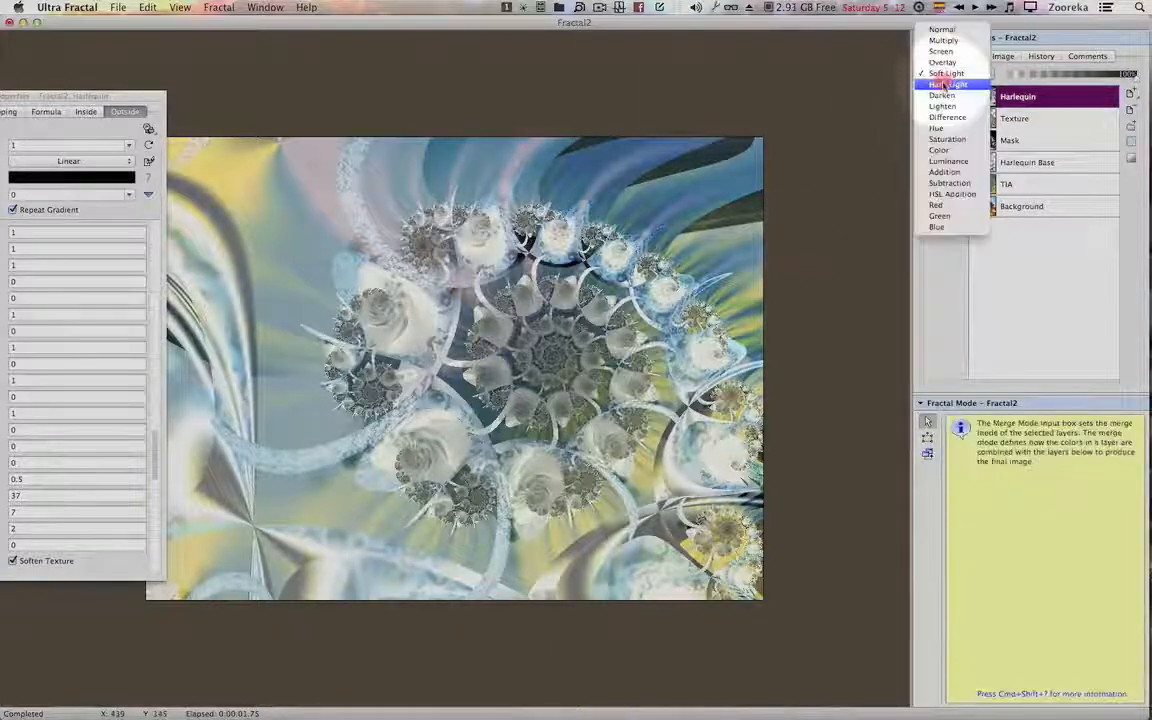
{"action": "left_click", "coordinate": [955, 84]}
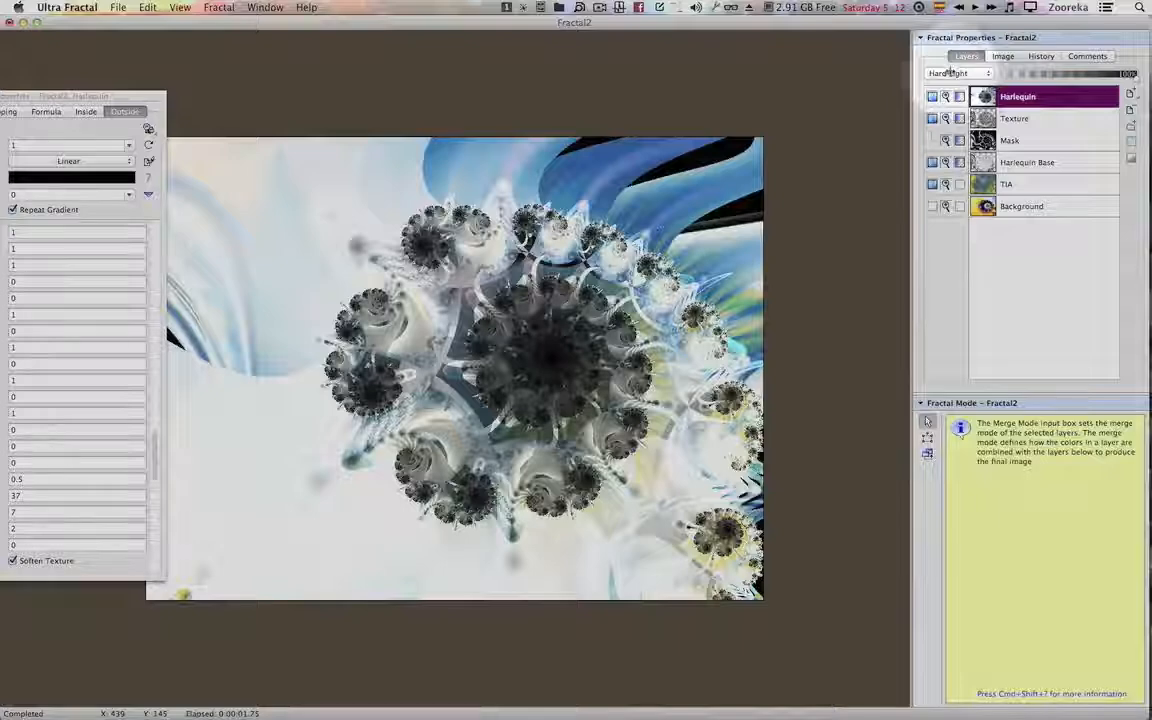
{"action": "left_click", "coordinate": [955, 73]}
{"action": "left_click", "coordinate": [953, 29]}
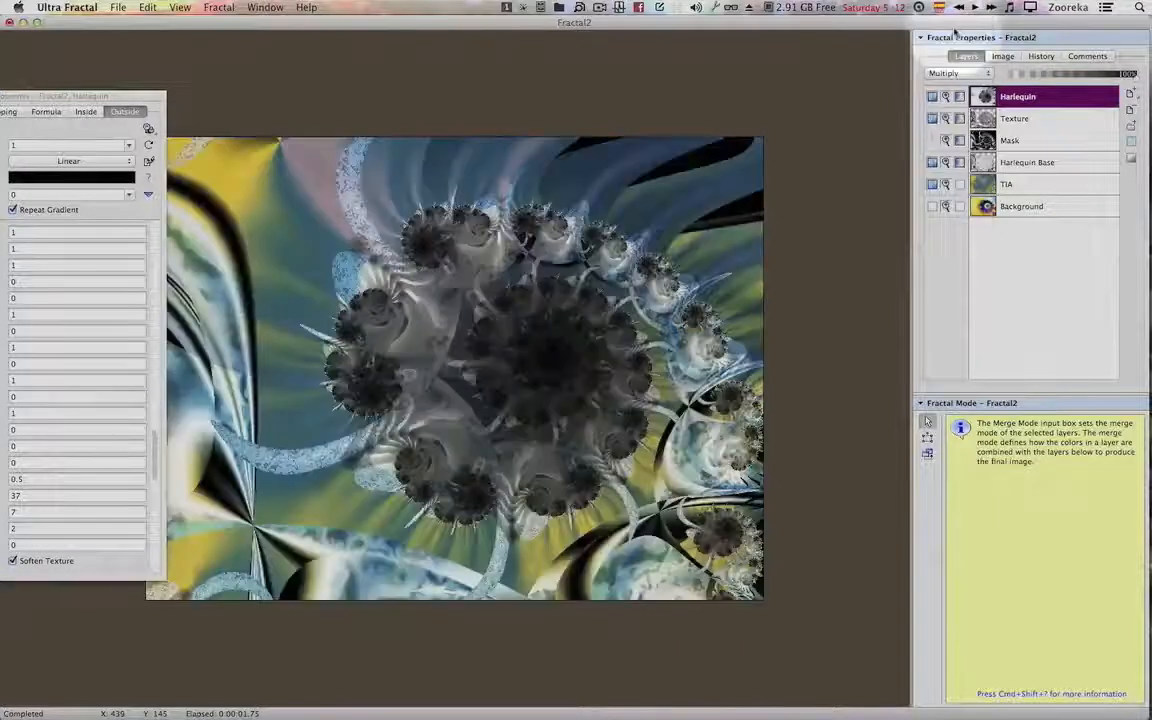
Reshape the dark end of the Harlequin gradient with a dark grey control point (48, 48, 48) at position 15 and dock the gradient editor.
{"action": "left_click", "coordinate": [817, 144]}
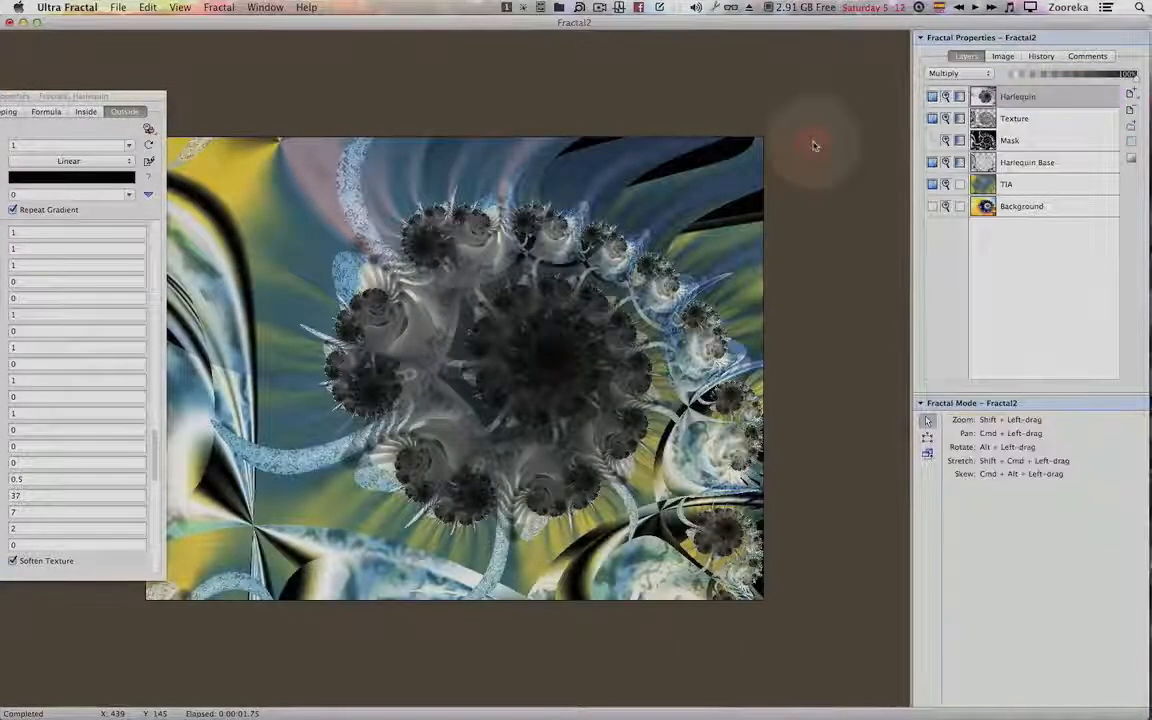
{"action": "key", "text": "F4"}
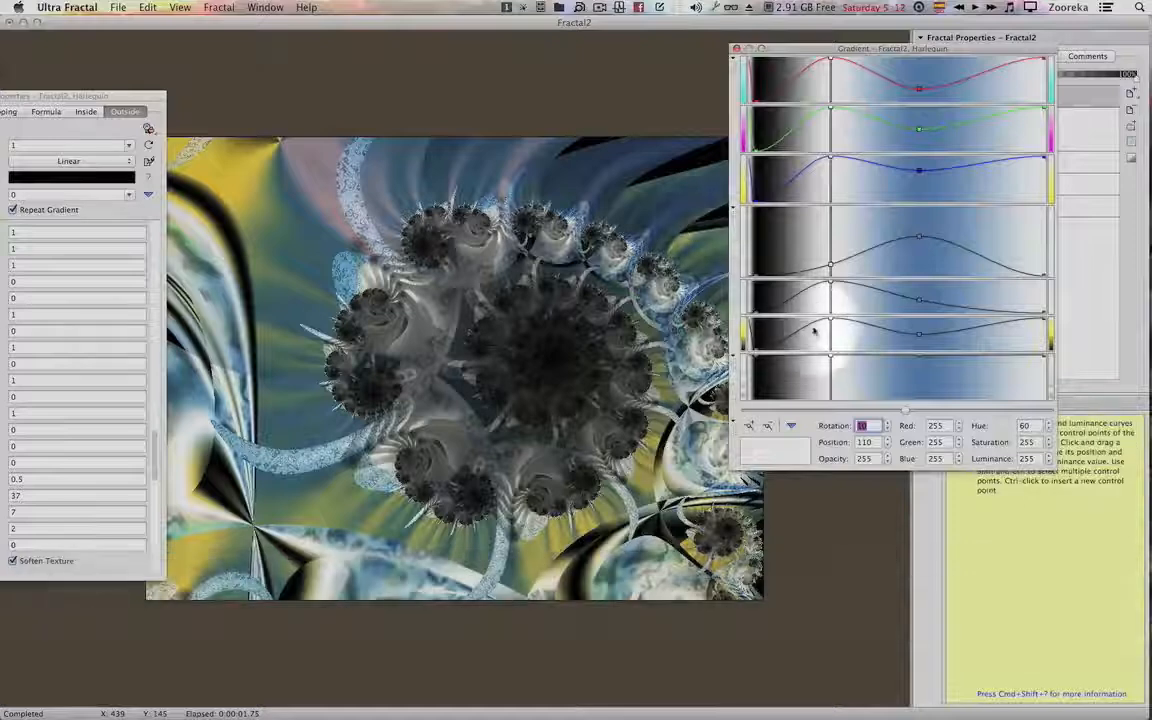
{"action": "mouse_move", "coordinate": [826, 323]}
{"action": "left_mouse_down"}
{"action": "mouse_move", "coordinate": [794, 315]}
{"action": "mouse_move", "coordinate": [759, 340]}
{"action": "left_mouse_up"}
{"action": "left_click_drag", "start_coordinate": [773, 49], "coordinate": [960, 45]}
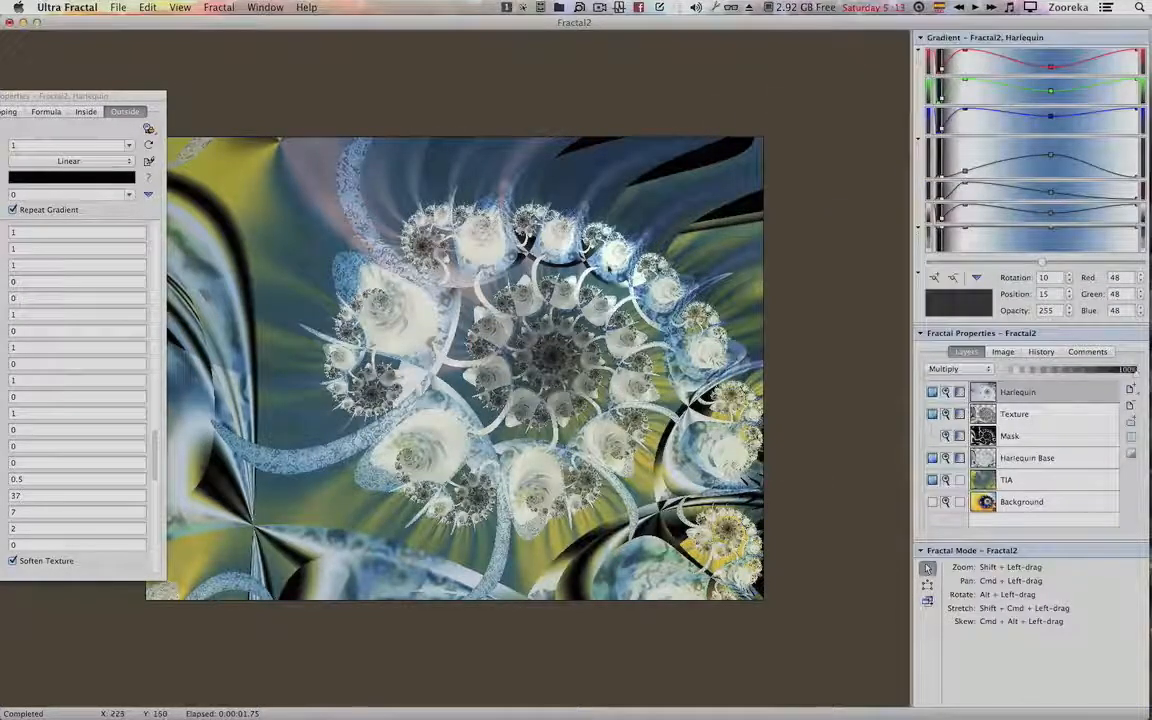